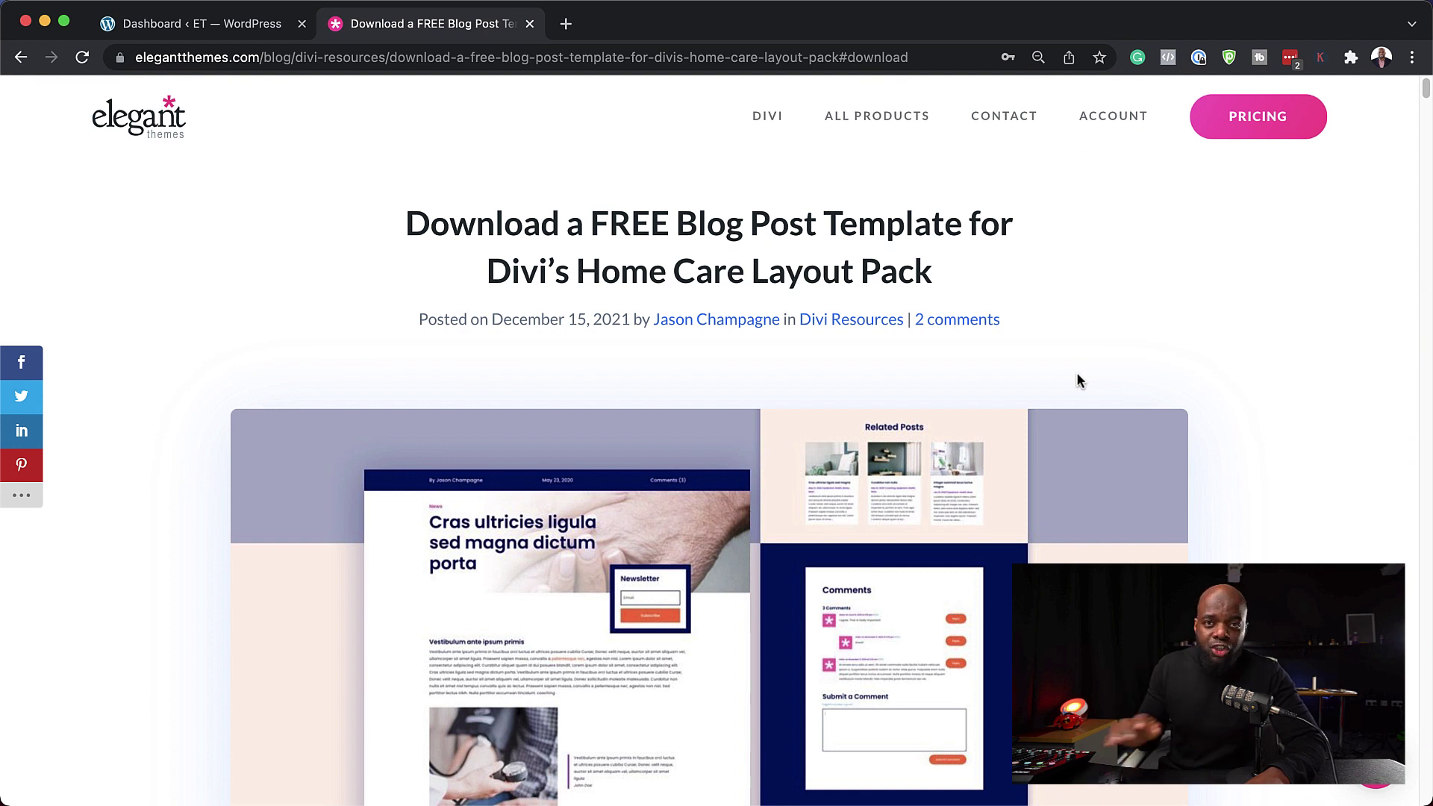
Step: Open Divi > Theme Builder in WordPress admin, then bring up the Finder Downloads folder
{"action": "scroll", "coordinate": [1217, 420], "scroll_direction": "down", "scroll_amount": 10}
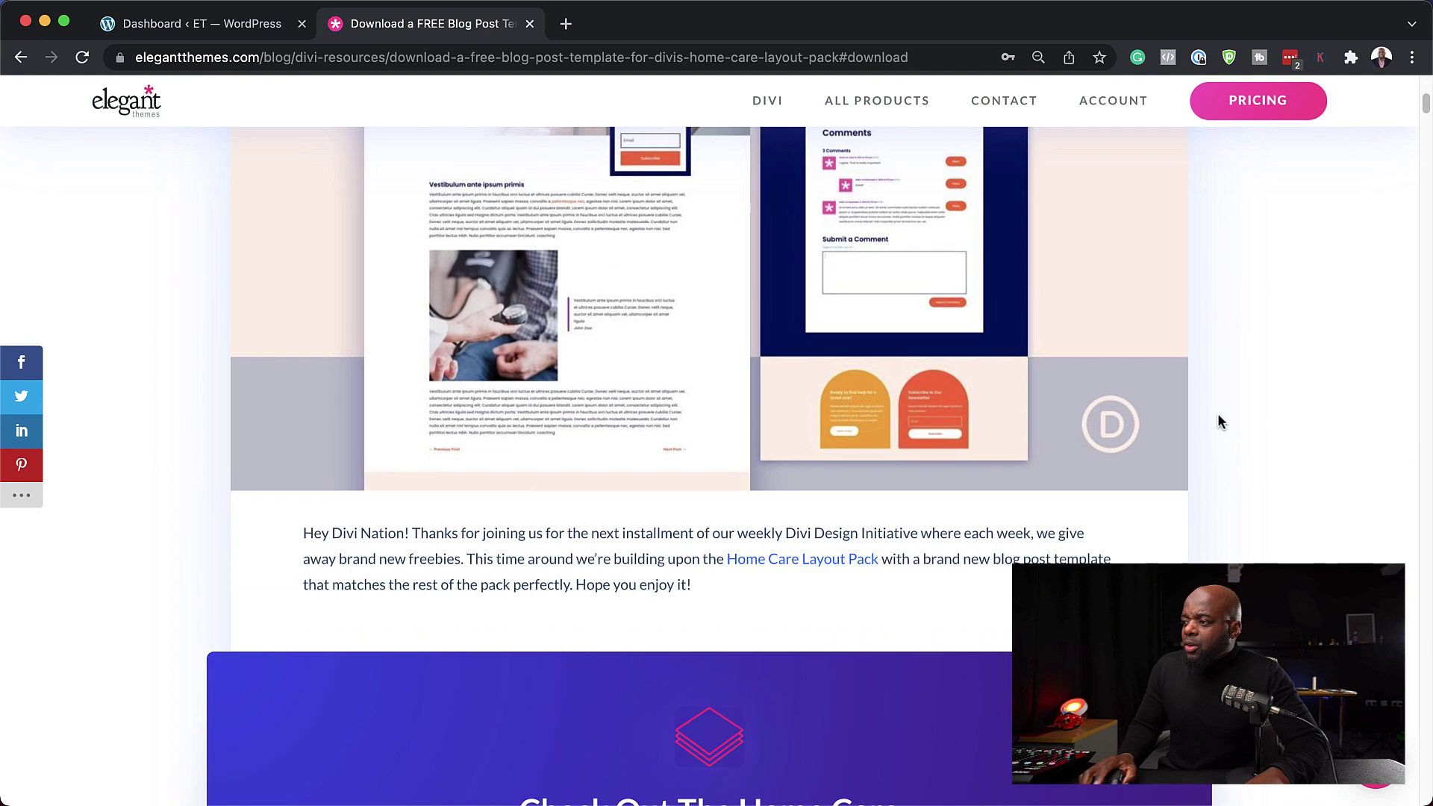
{"action": "scroll", "coordinate": [746, 522], "scroll_direction": "down", "scroll_amount": 10}
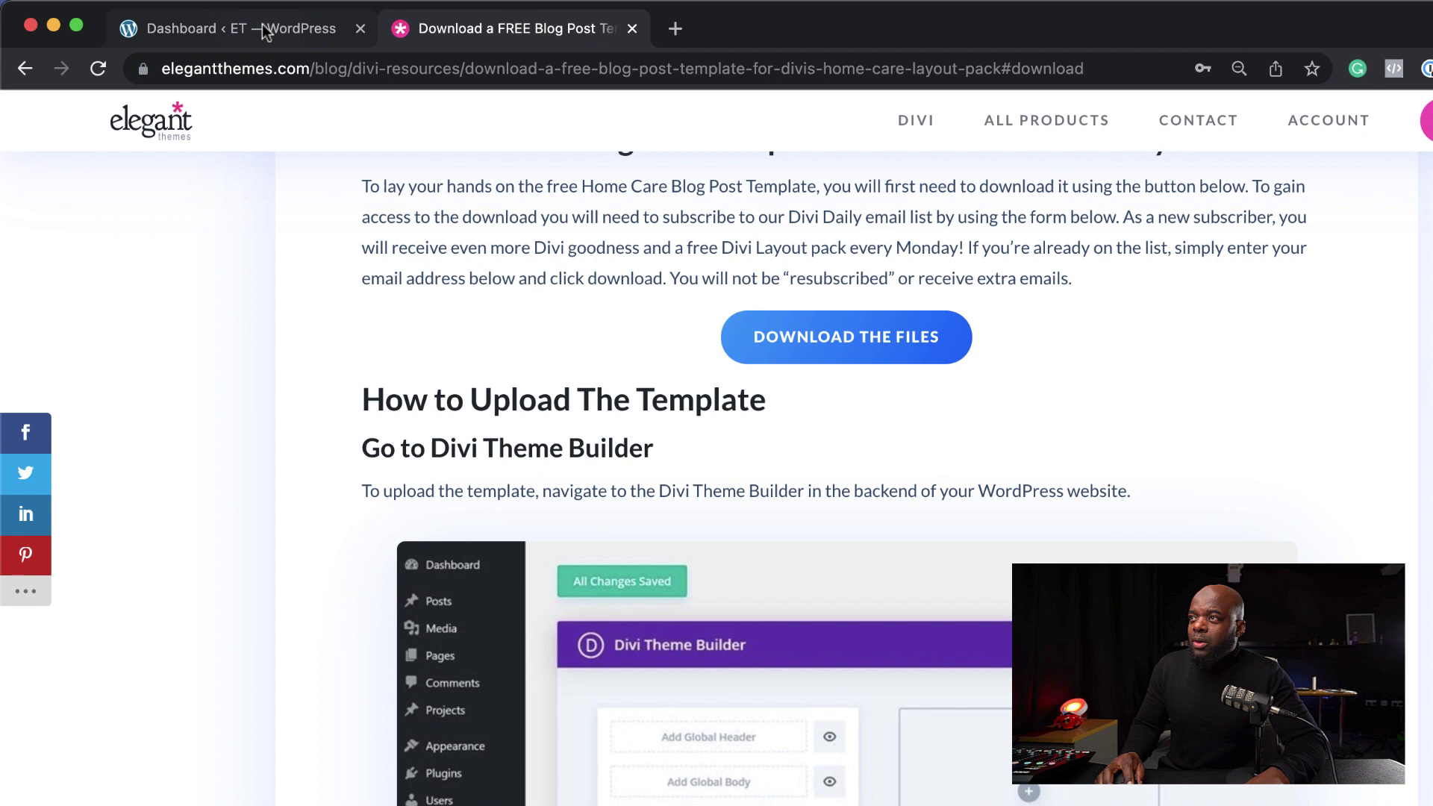
{"action": "left_click", "coordinate": [266, 33]}
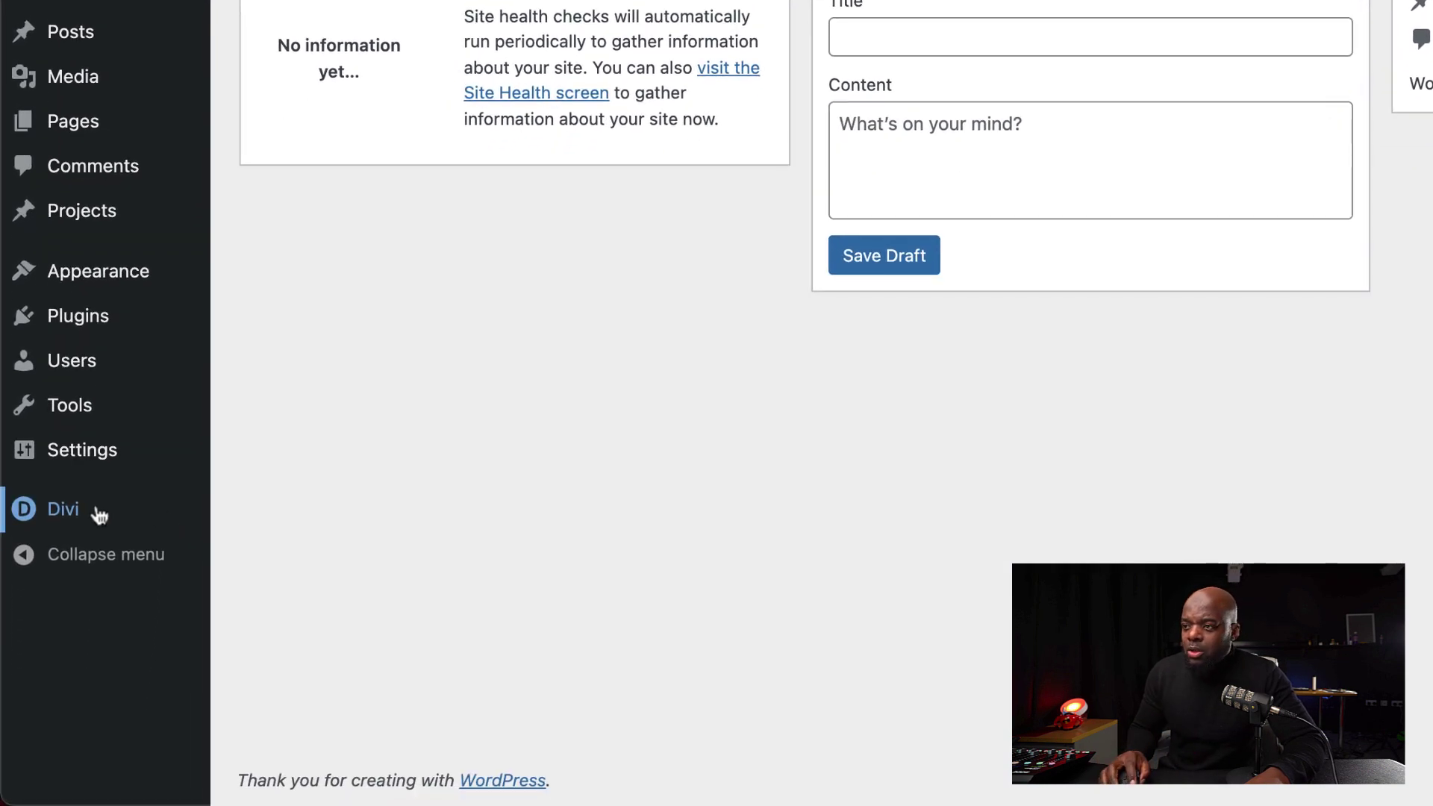
{"action": "mouse_move", "coordinate": [82, 710]}
{"action": "left_click", "coordinate": [298, 539]}
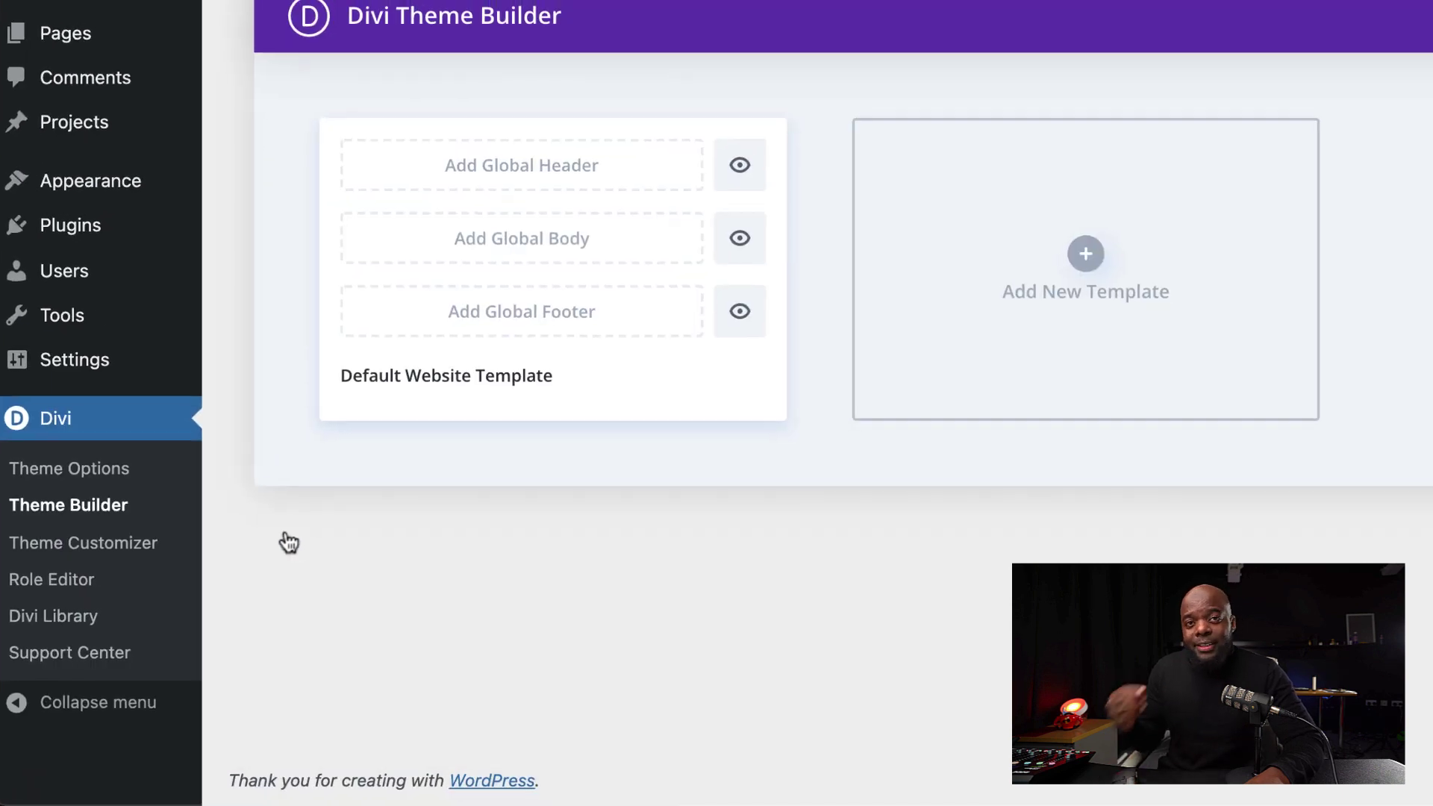
{"action": "key", "text": "super+Tab"}
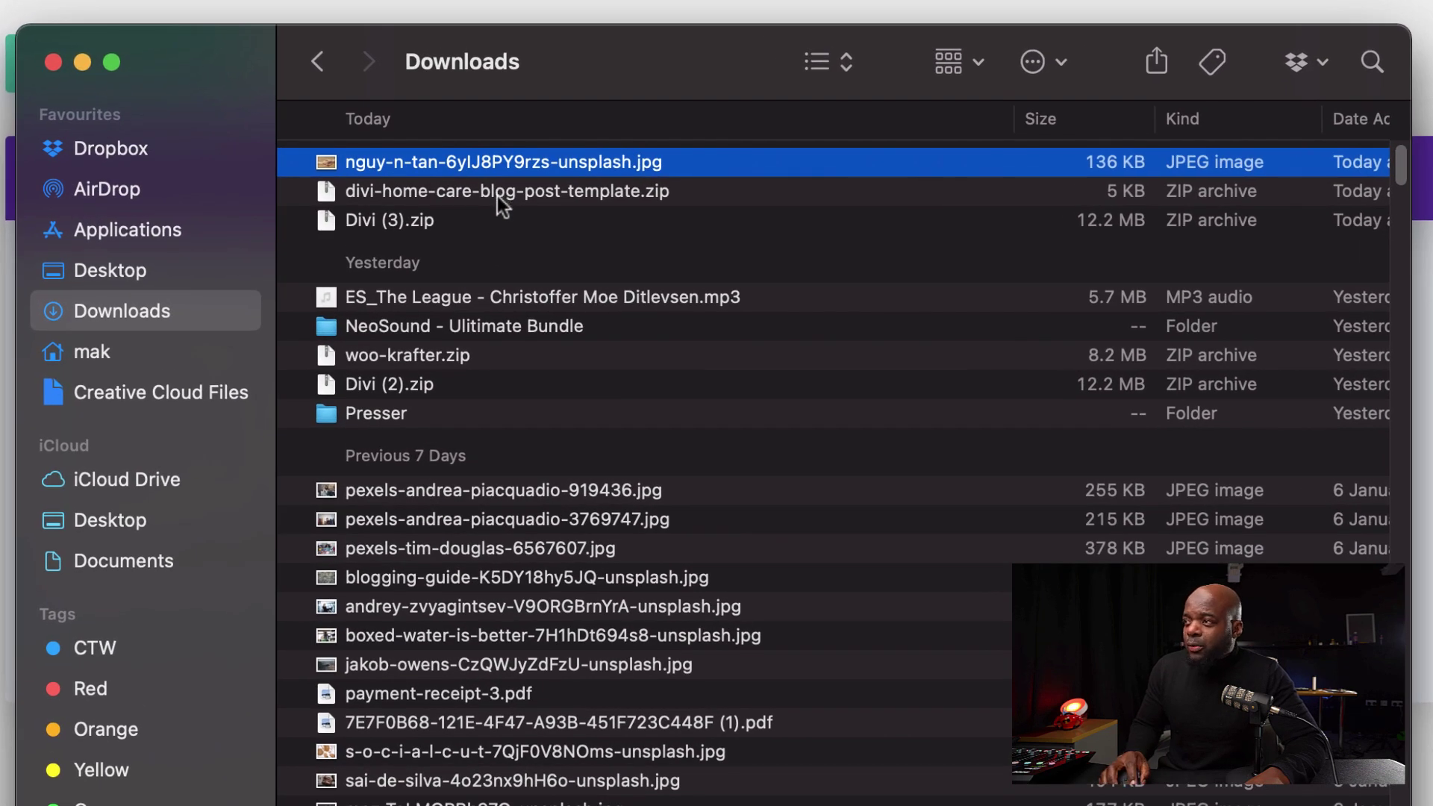
Step: Extract divi-home-care-blog-post-template.zip in Downloads to get the template JSON
{"action": "left_click", "coordinate": [498, 194]}
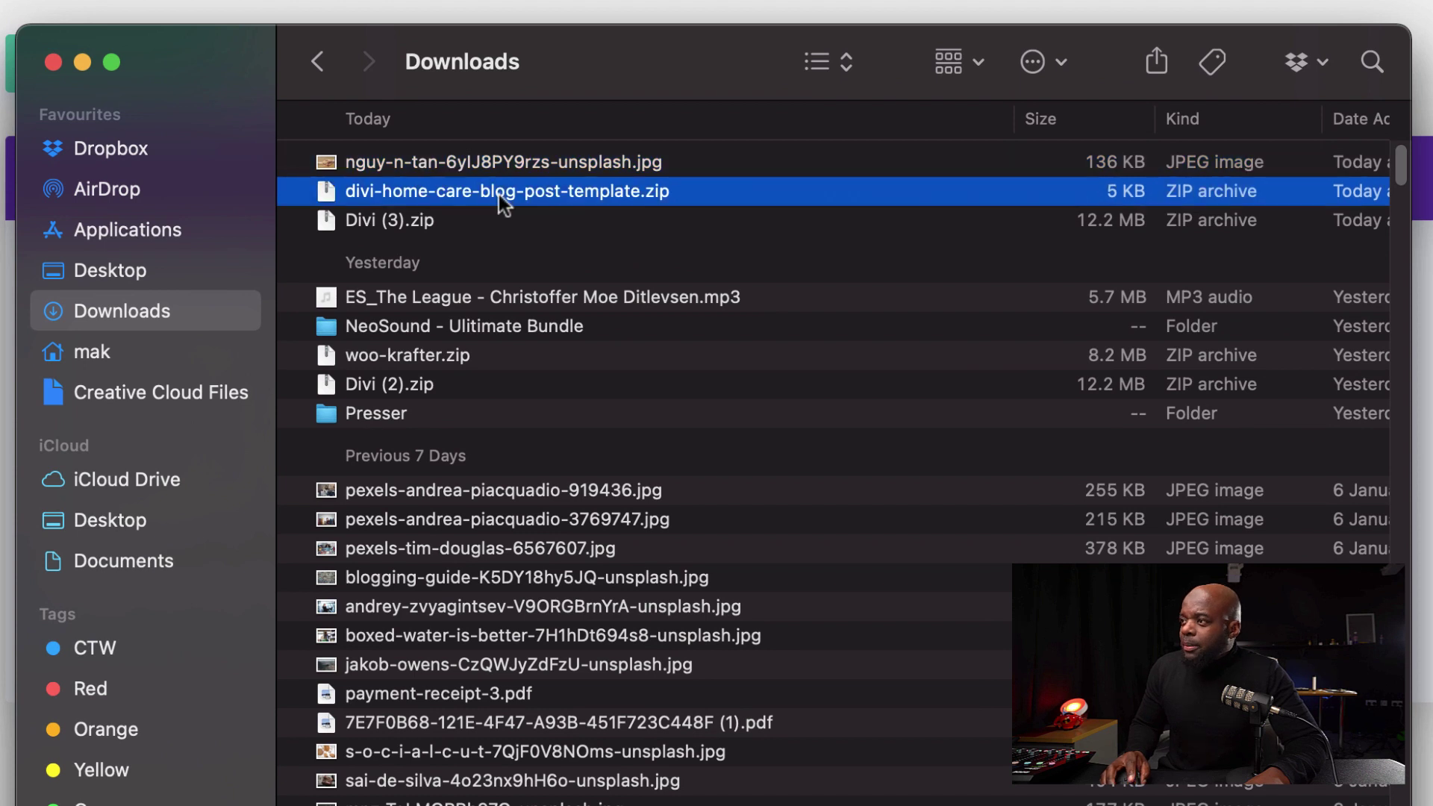
{"action": "double_click", "coordinate": [499, 194]}
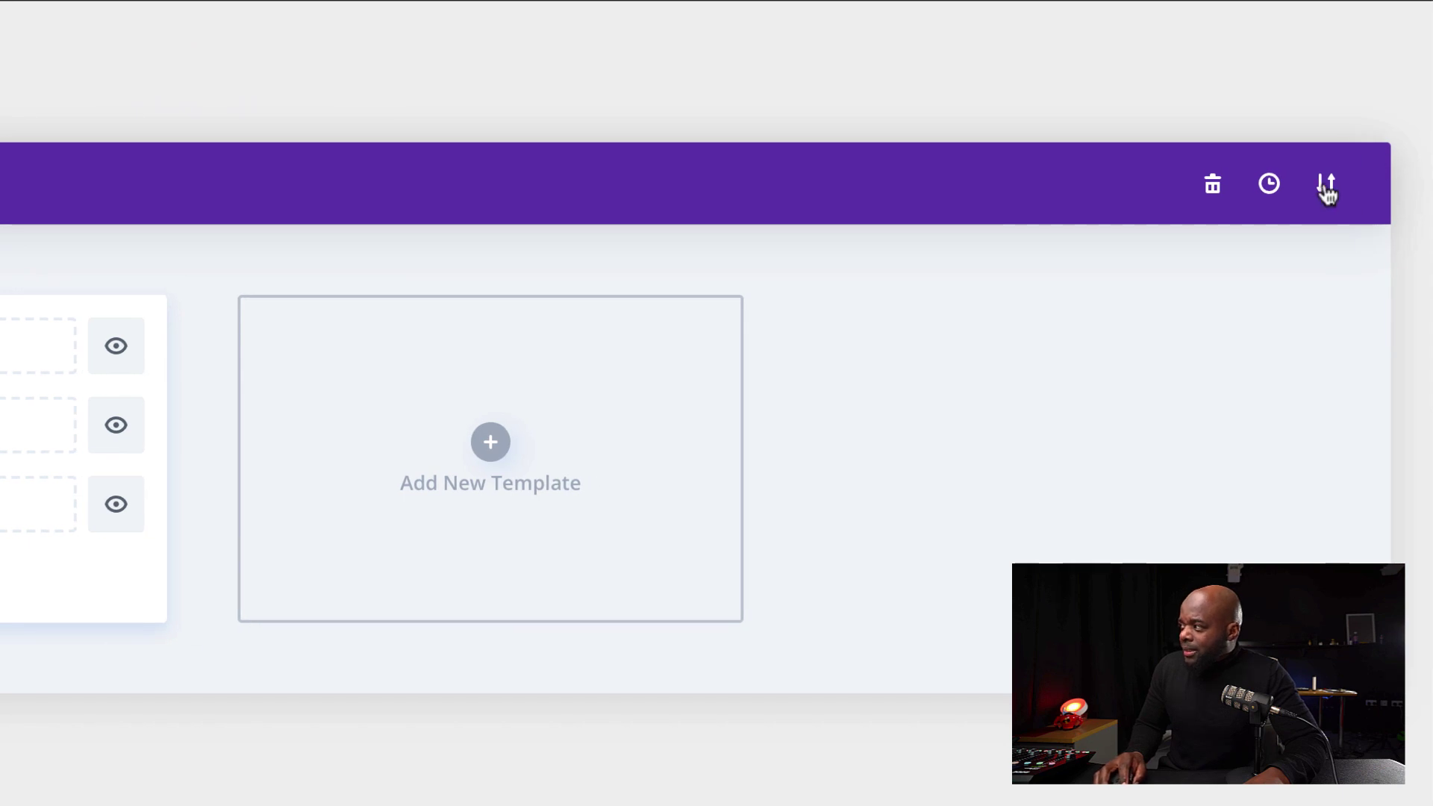
Step: Import divi-home-care-blog-post-template.json via the Portability Import tab, overriding existing templates
{"action": "left_click", "coordinate": [1327, 187]}
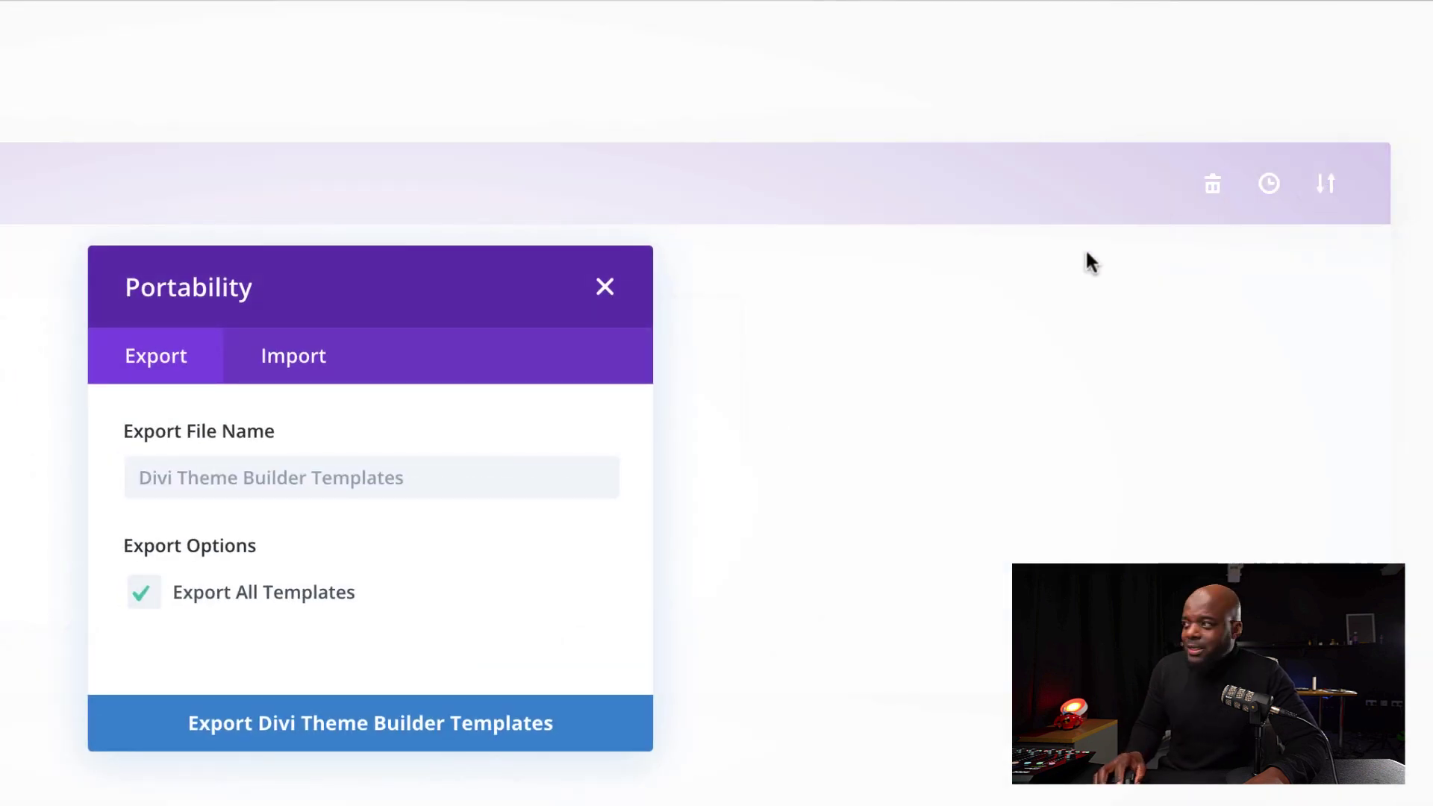
{"action": "left_click", "coordinate": [316, 371]}
{"action": "left_click_drag", "start_coordinate": [224, 805], "coordinate": [85, 635]}
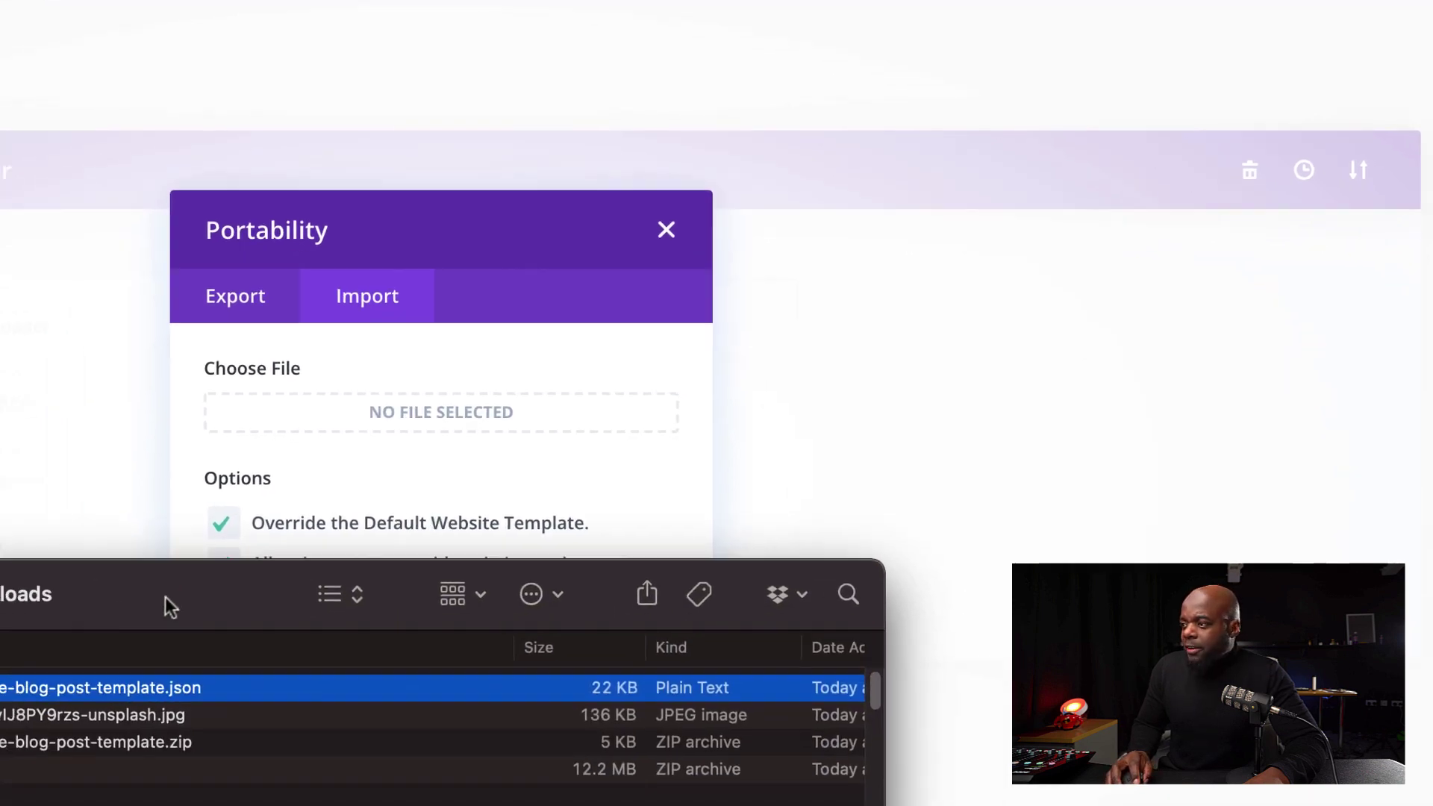
{"action": "left_click_drag", "start_coordinate": [336, 551], "coordinate": [619, 317]}
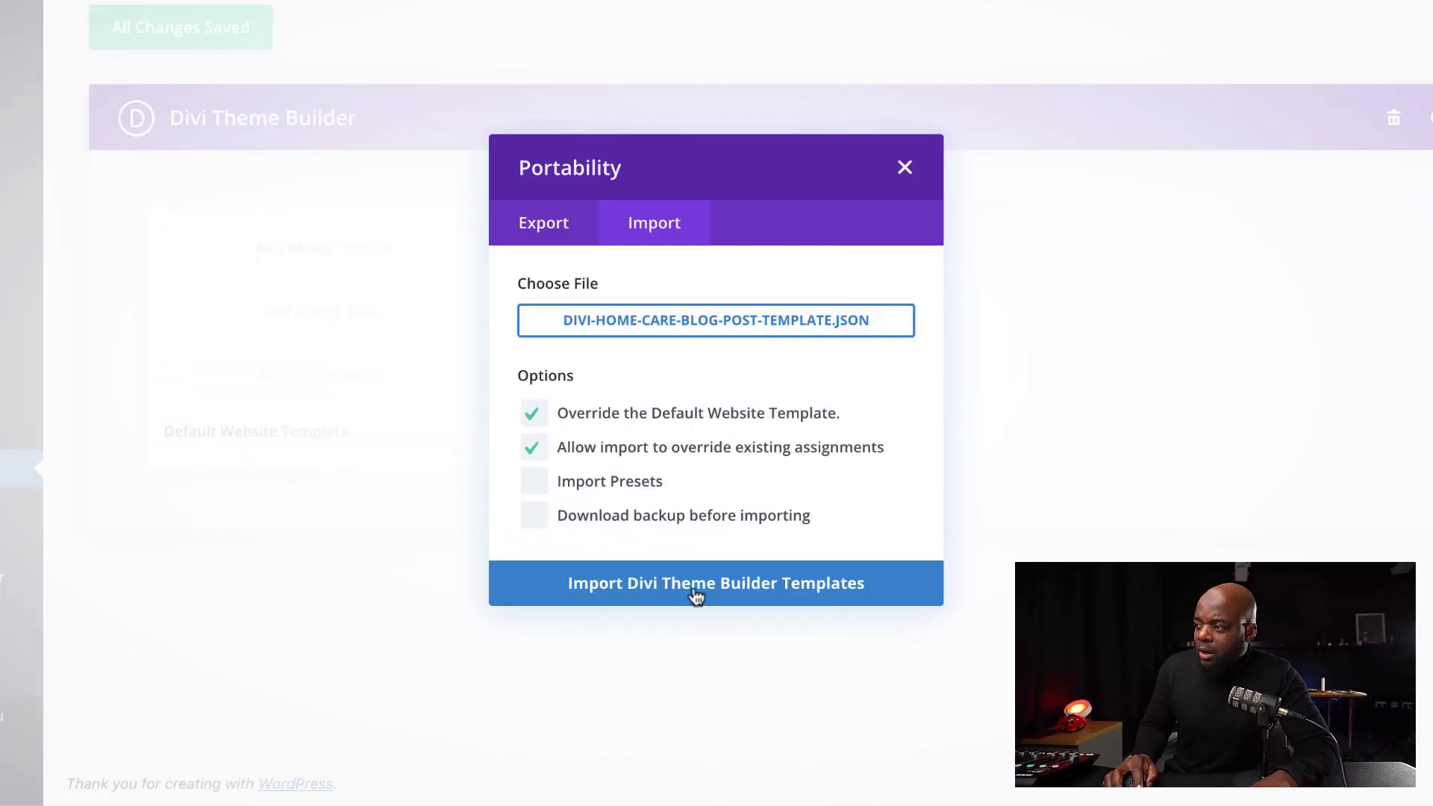
{"action": "left_click", "coordinate": [694, 594]}
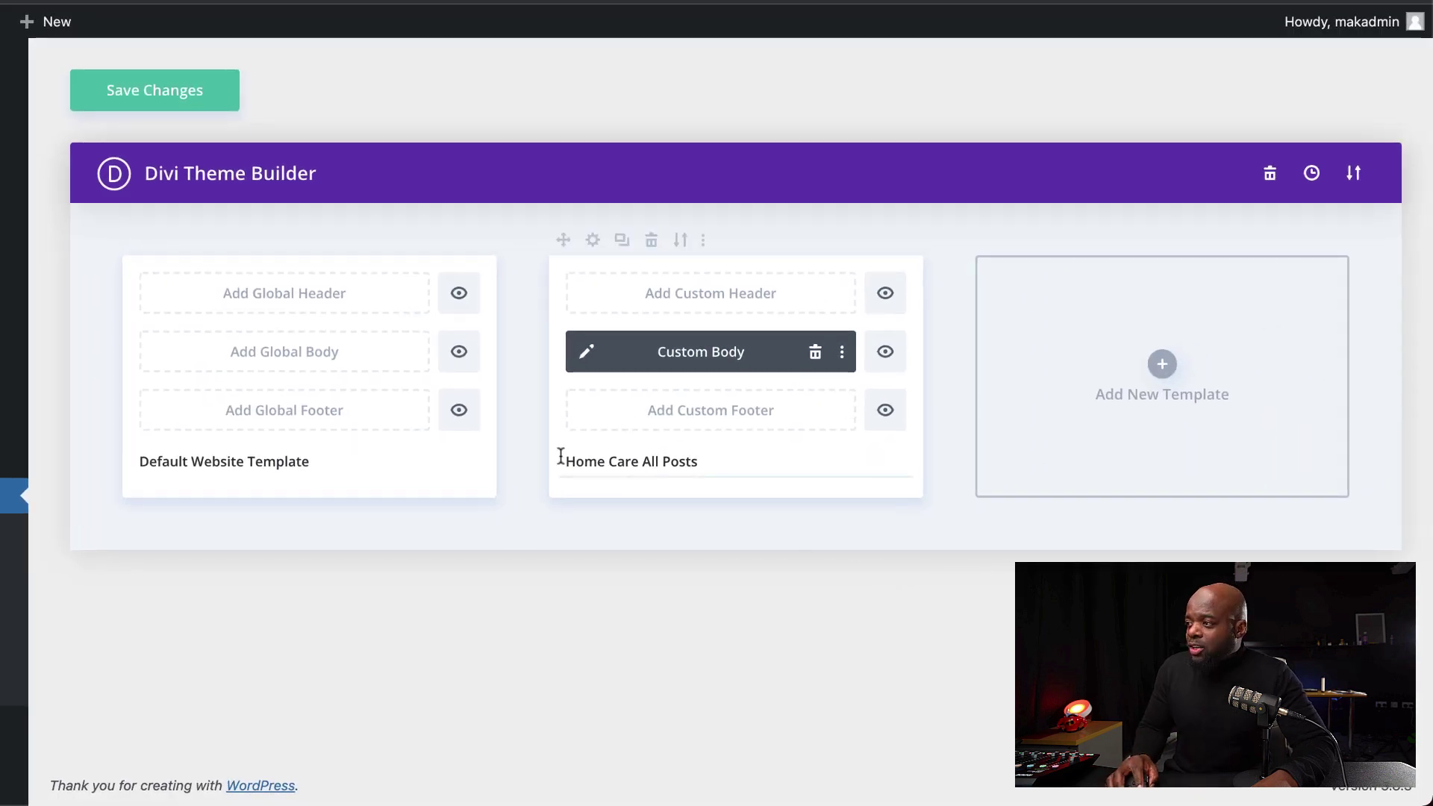
Step: Open the Home Care All Posts template's Custom Body layout in the visual builder
{"action": "mouse_move", "coordinate": [705, 461]}
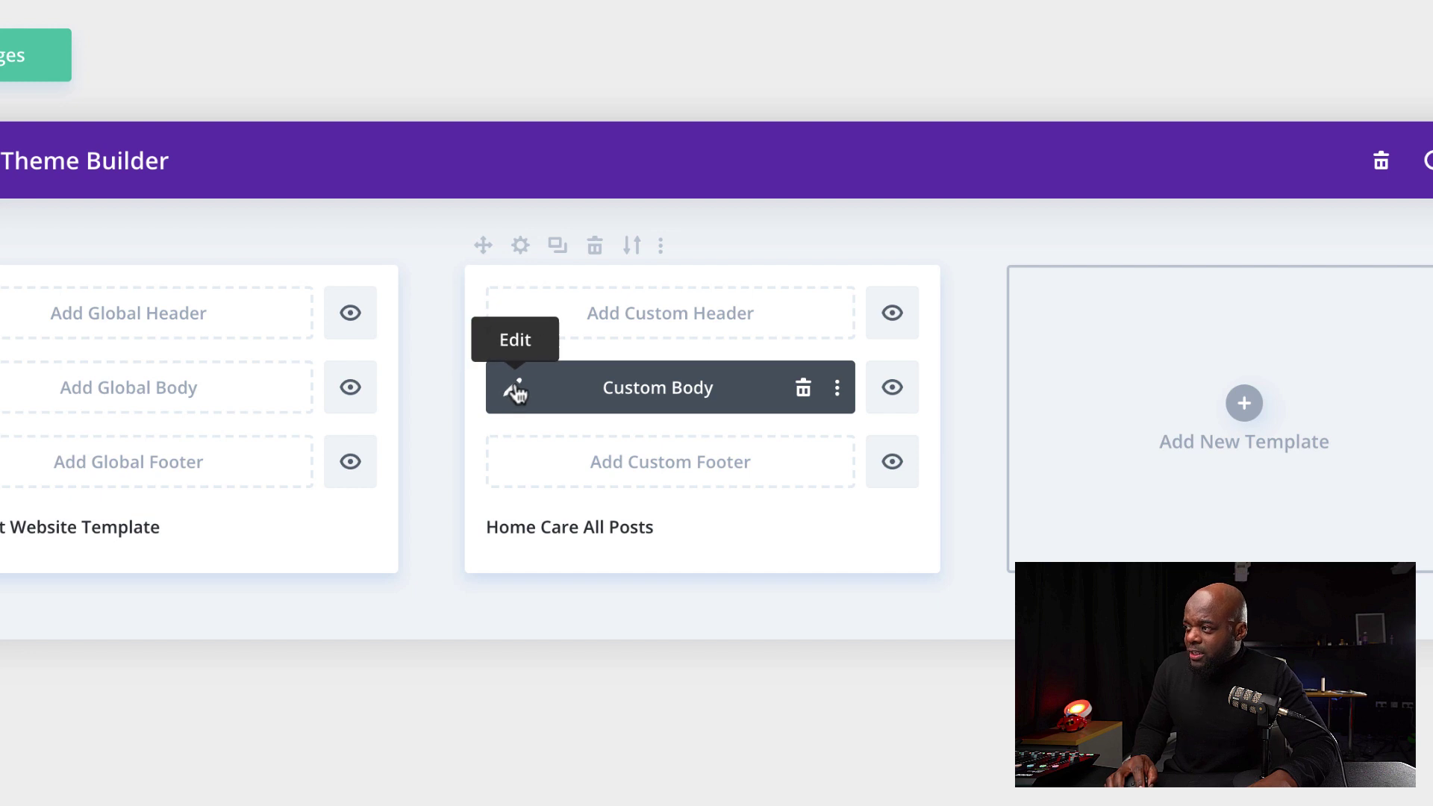
{"action": "left_click", "coordinate": [517, 389]}
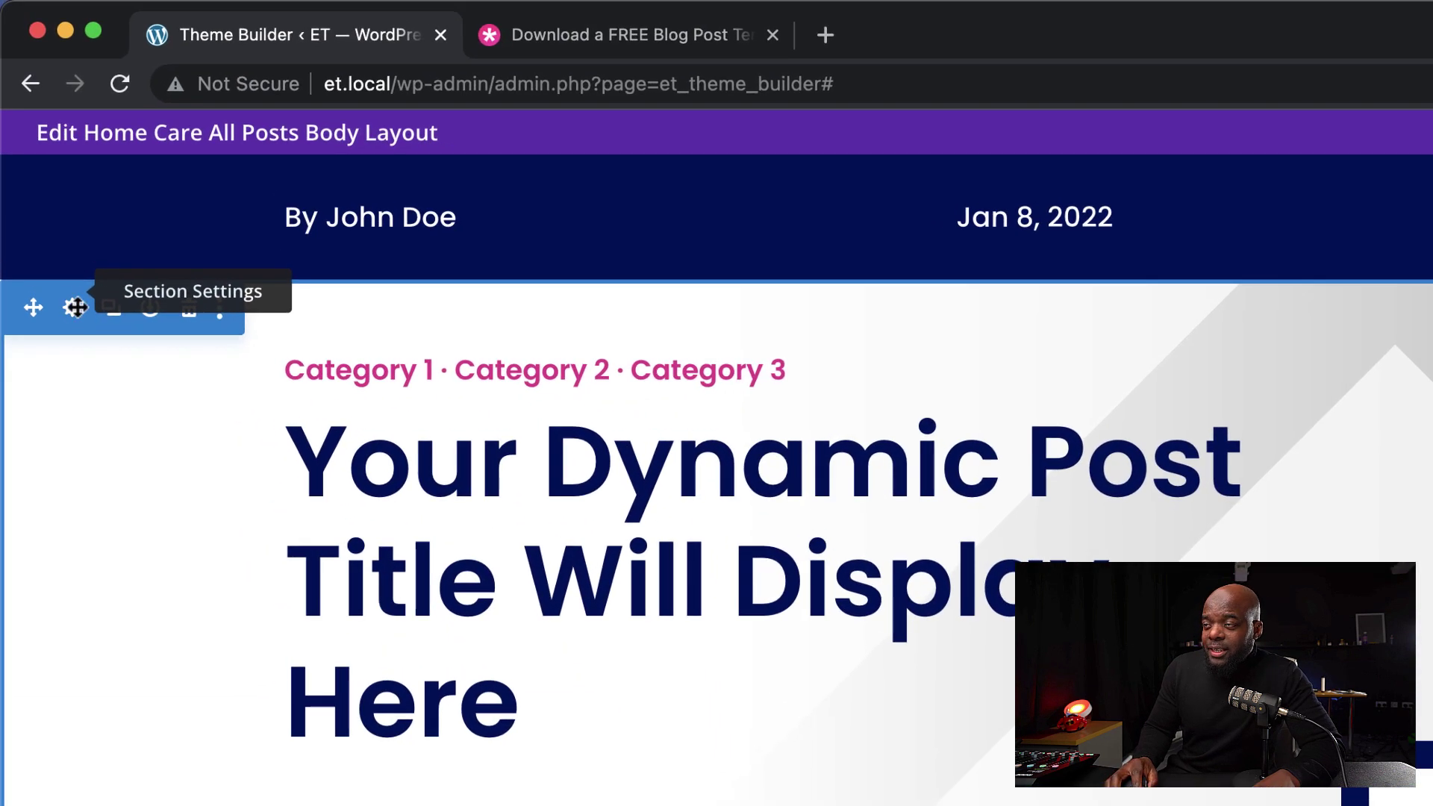
Step: Replace the hero section's background image with the post's dynamic Featured Image
{"action": "left_click", "coordinate": [55, 155]}
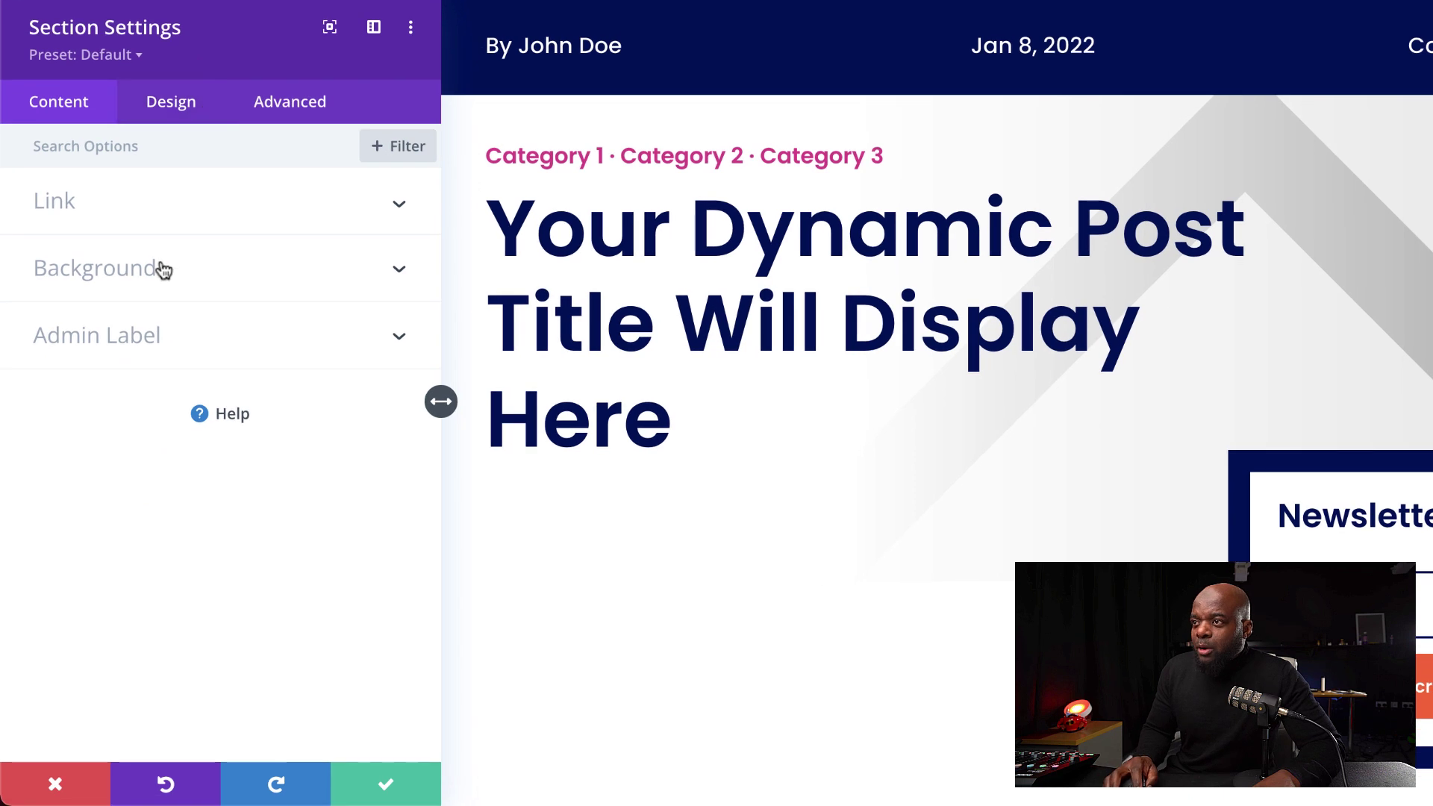
{"action": "left_click", "coordinate": [160, 269]}
{"action": "scroll", "coordinate": [159, 442], "scroll_direction": "down", "scroll_amount": 2}
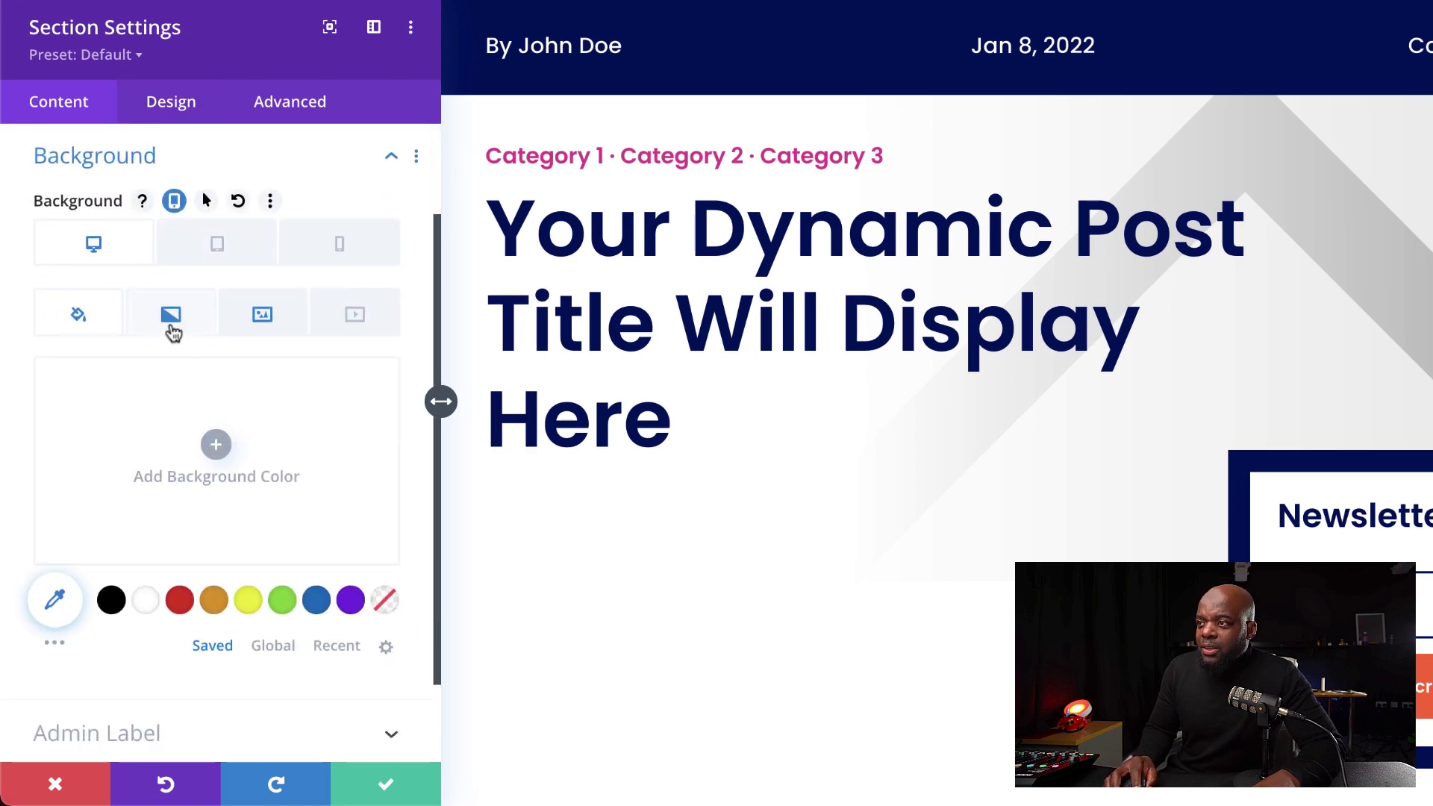
{"action": "left_click", "coordinate": [172, 319]}
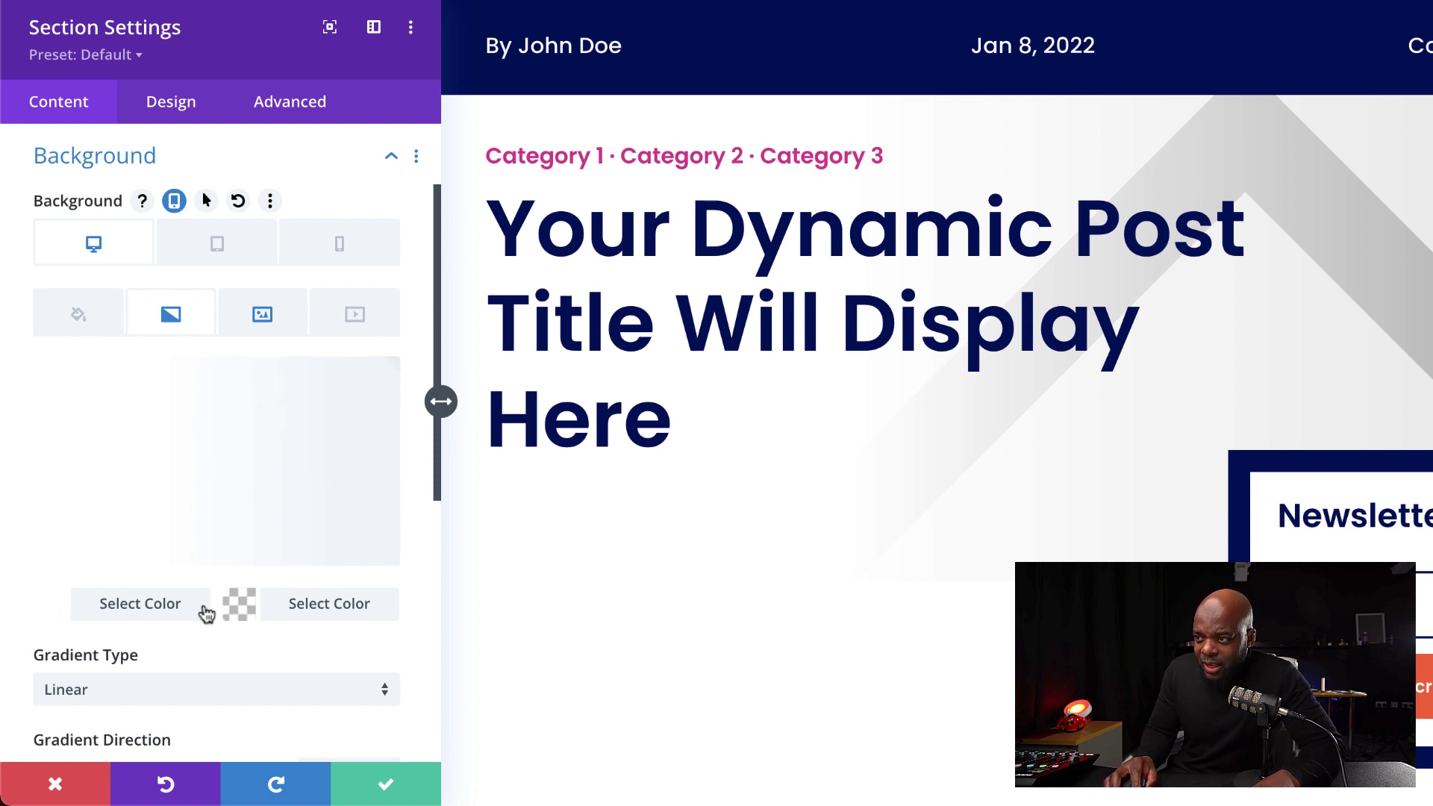
{"action": "left_click", "coordinate": [282, 326]}
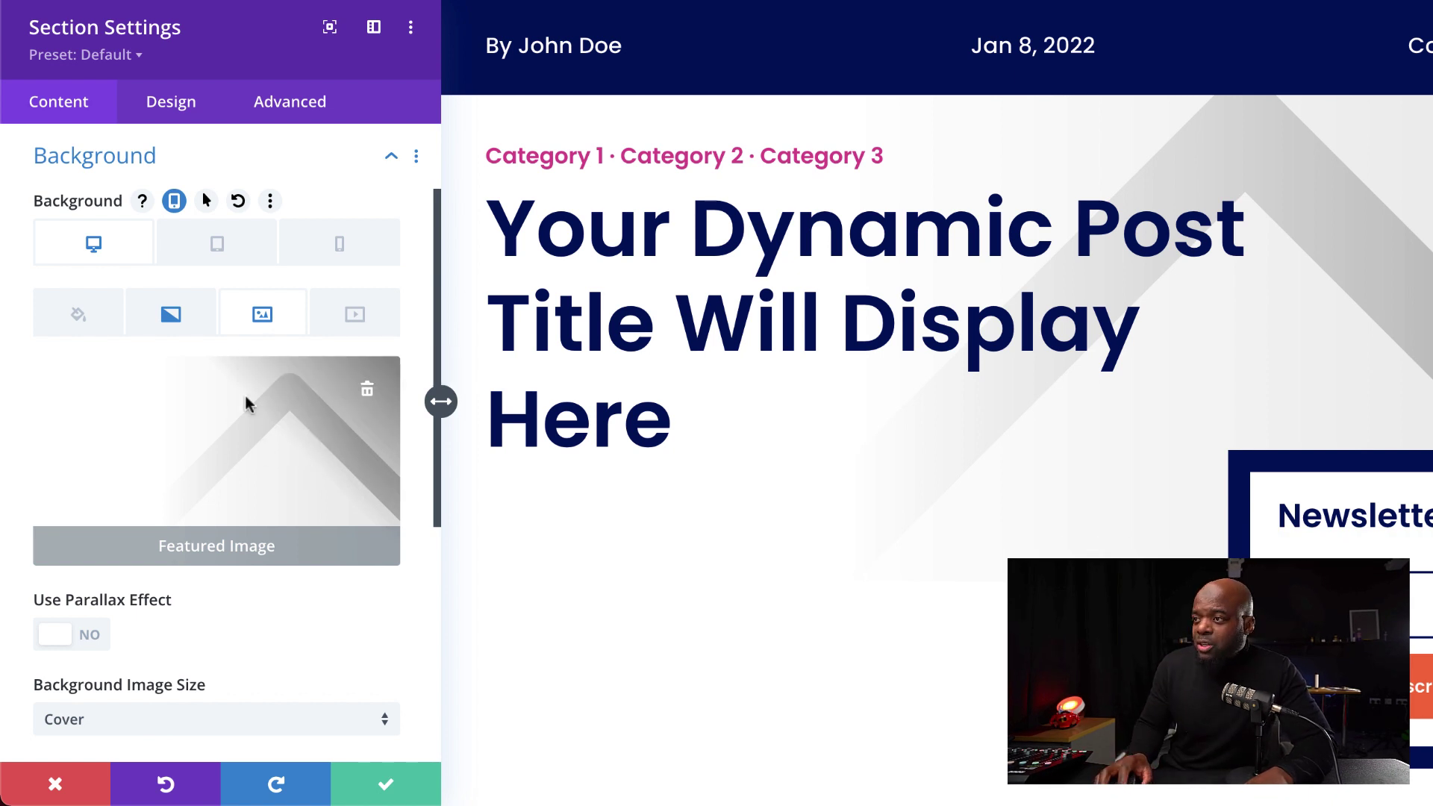
{"action": "left_click", "coordinate": [368, 393]}
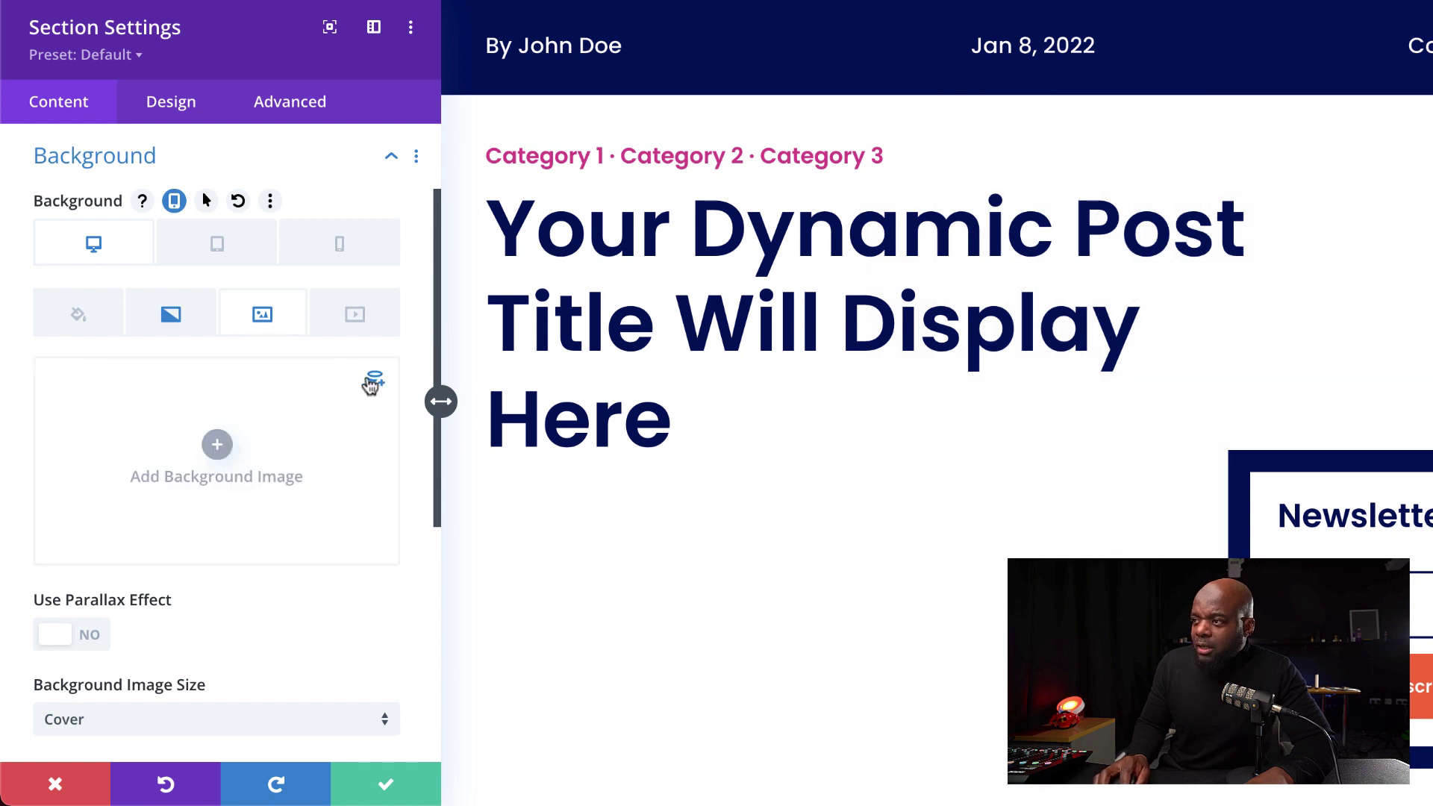
{"action": "left_click", "coordinate": [376, 384]}
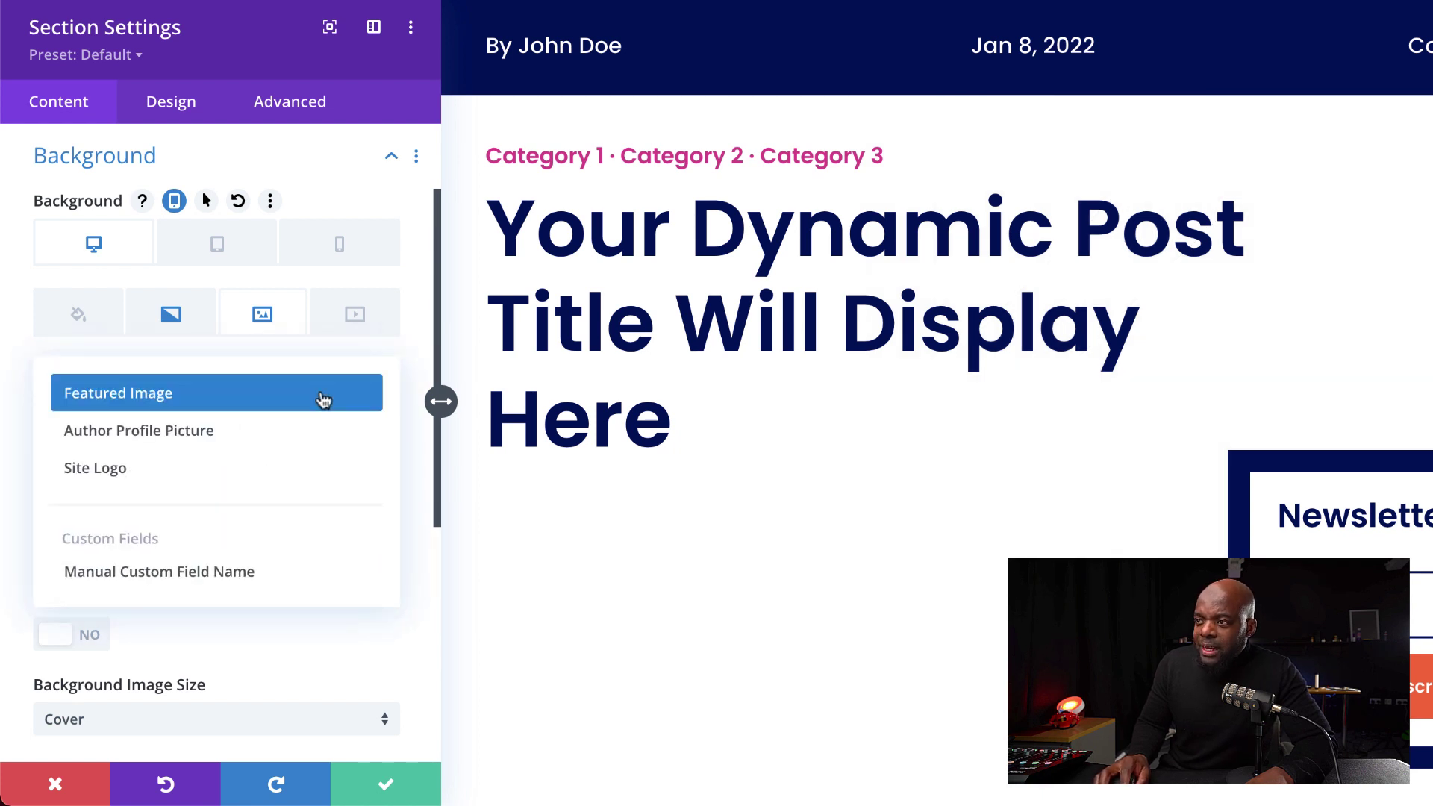
{"action": "left_click", "coordinate": [323, 399]}
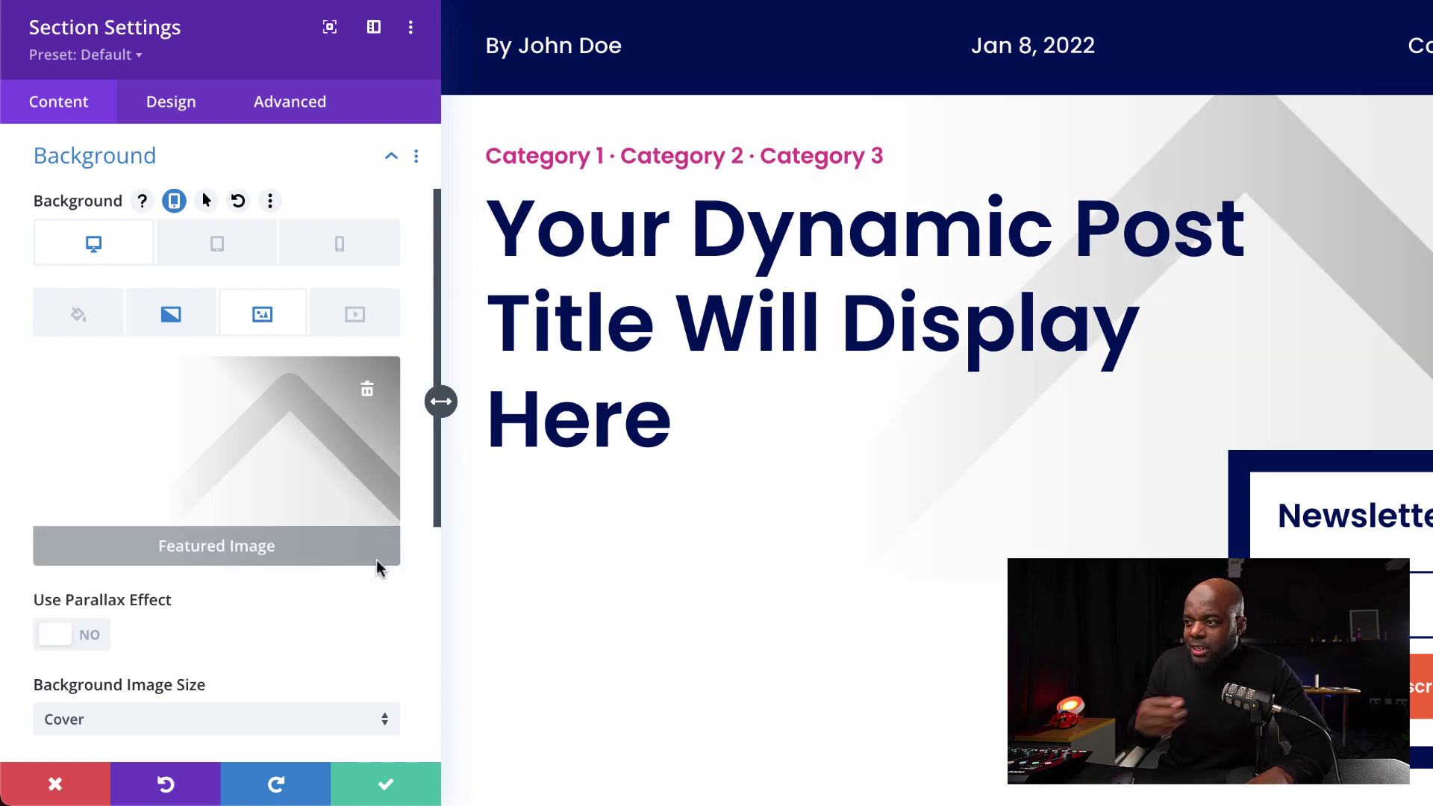
{"action": "scroll", "coordinate": [262, 410], "scroll_direction": "down", "scroll_amount": 1}
Step: Make the first colour of the section's background gradient fully transparent
{"action": "left_click", "coordinate": [172, 303]}
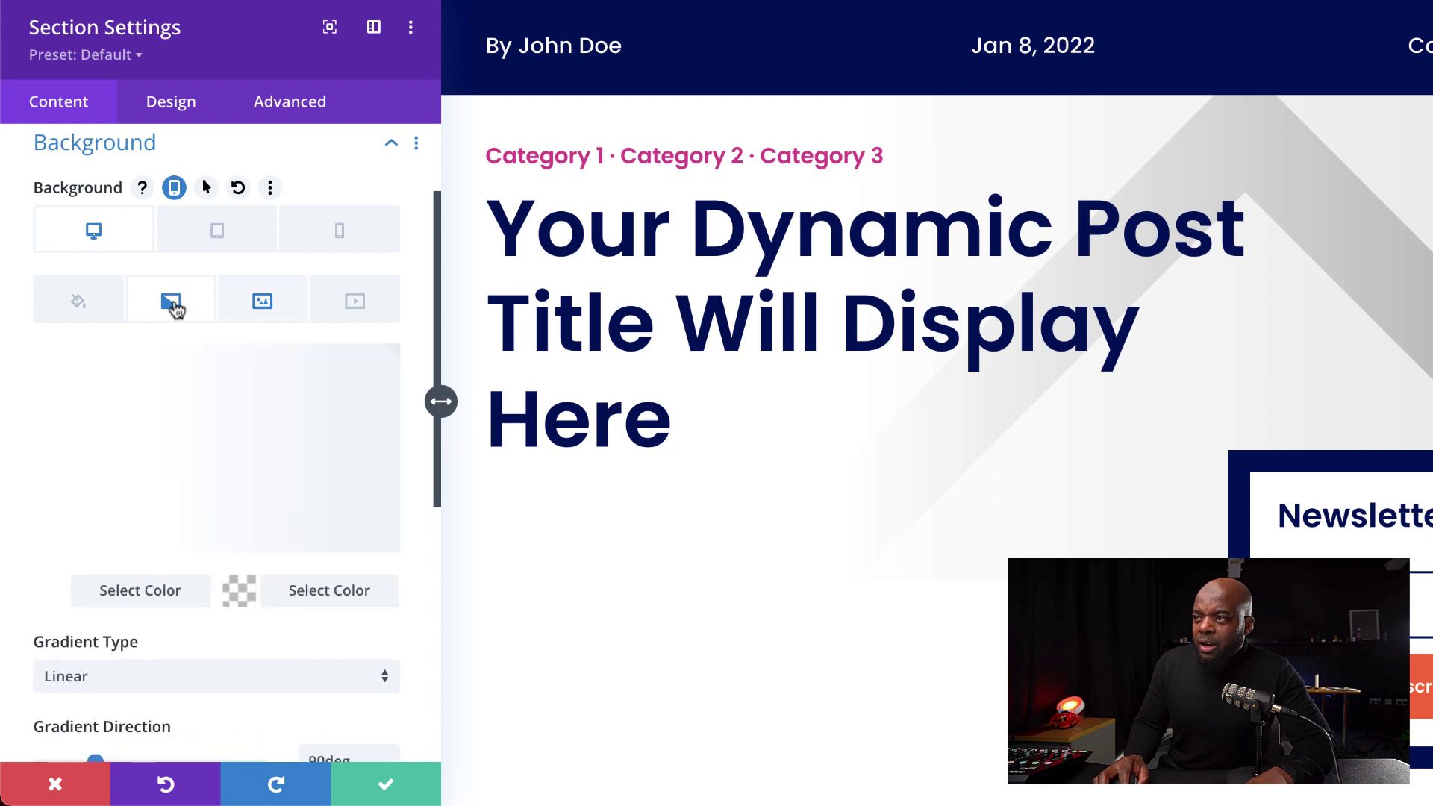
{"action": "left_click", "coordinate": [56, 597]}
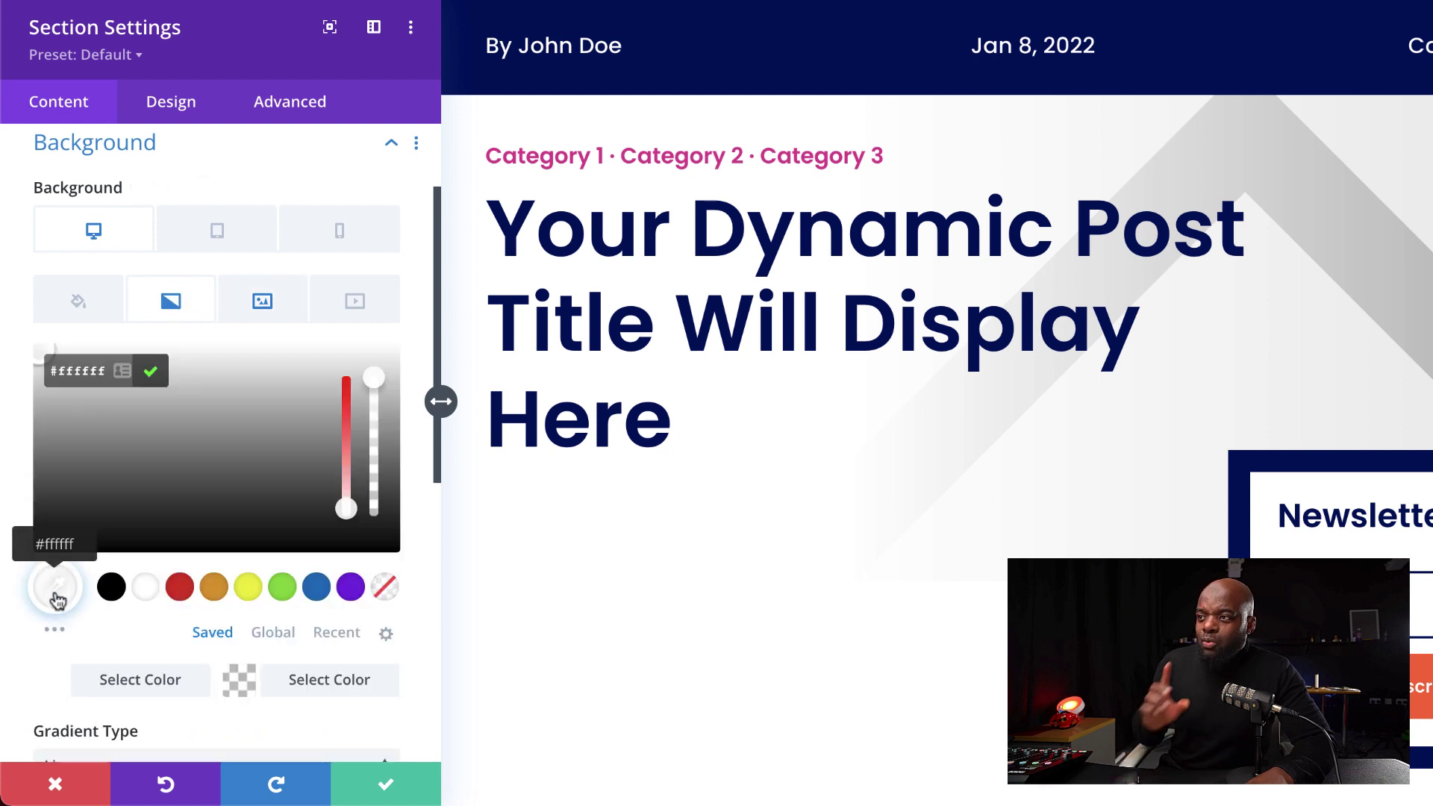
{"action": "left_click", "coordinate": [240, 681]}
{"action": "left_click_drag", "start_coordinate": [375, 512], "coordinate": [375, 498]}
{"action": "left_click", "coordinate": [375, 380]}
{"action": "left_click", "coordinate": [374, 454]}
{"action": "left_click_drag", "start_coordinate": [377, 552], "coordinate": [377, 569]}
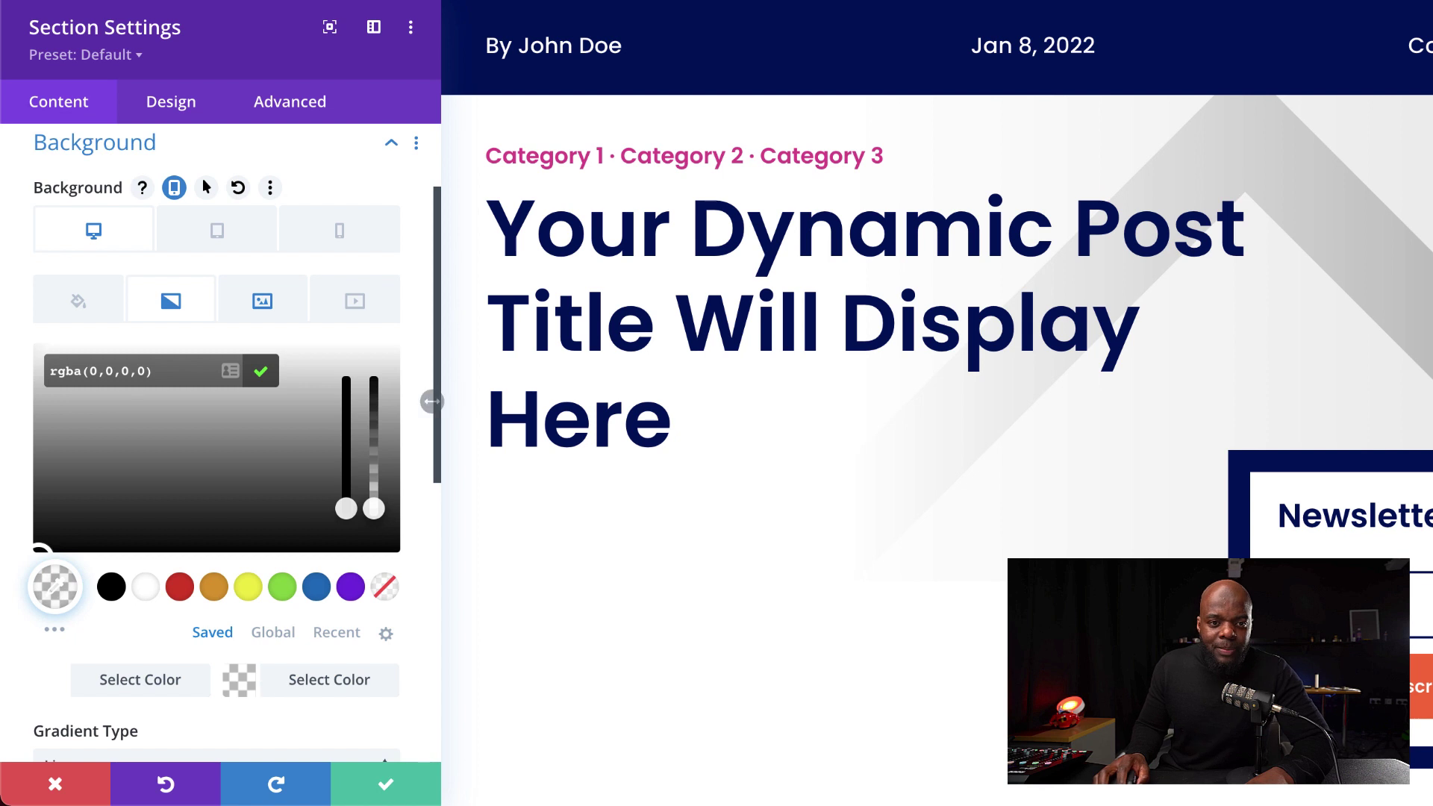
Step: Set a 90deg linear gradient from 35% to 90%, placed above the background image, and save
{"action": "scroll", "coordinate": [318, 634], "scroll_direction": "down", "scroll_amount": 3}
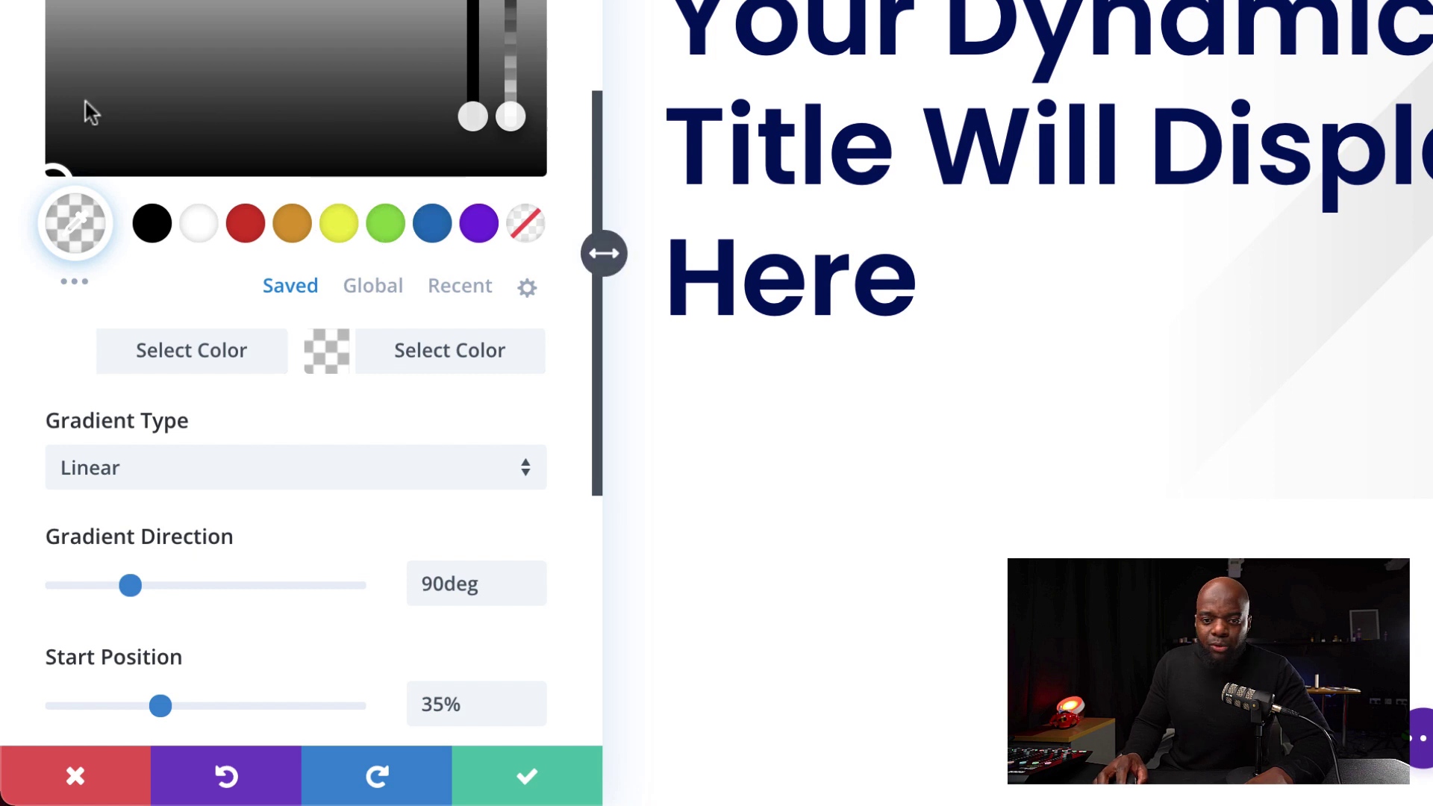
{"action": "scroll", "coordinate": [373, 441], "scroll_direction": "down", "scroll_amount": 3}
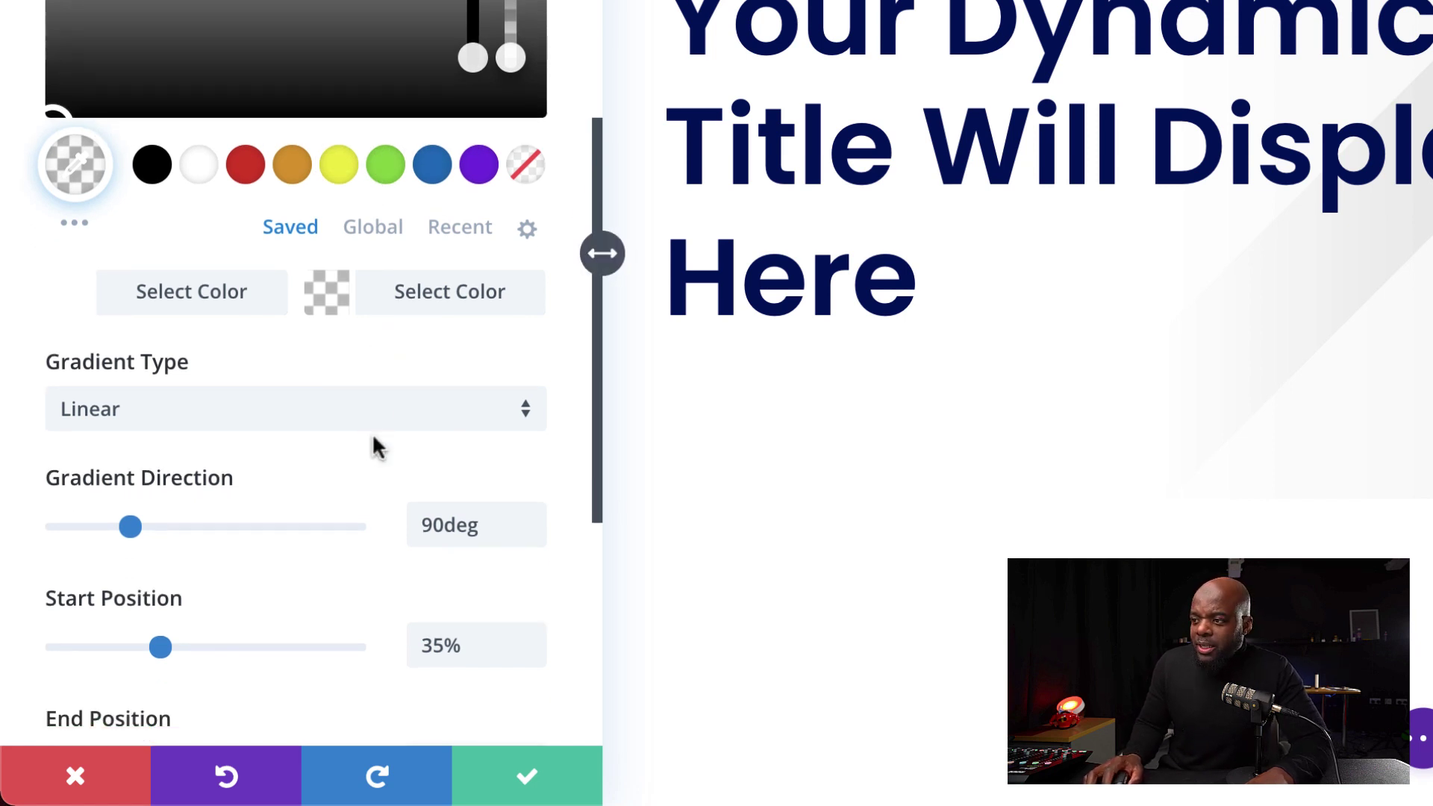
{"action": "scroll", "coordinate": [379, 445], "scroll_direction": "down", "scroll_amount": 1}
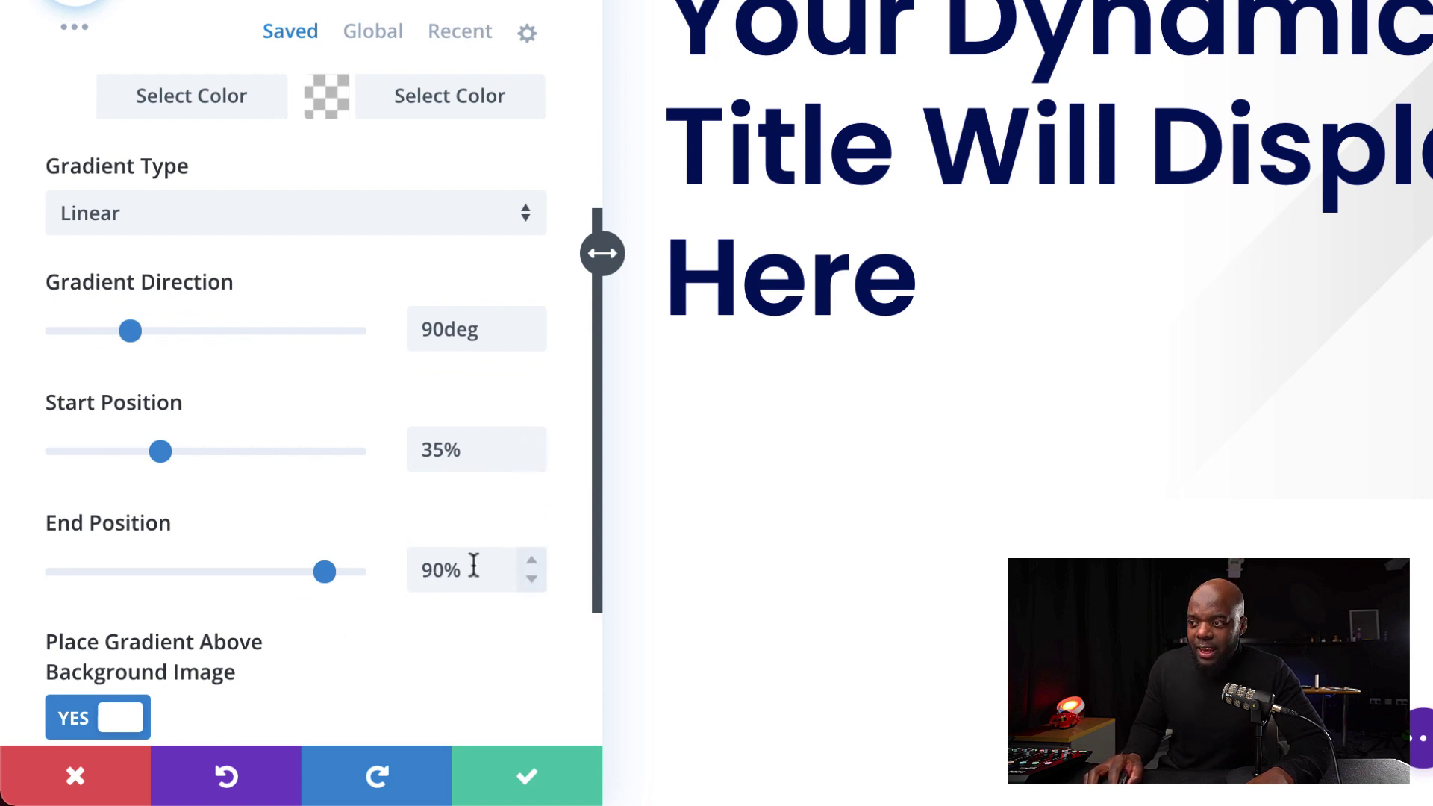
{"action": "scroll", "coordinate": [473, 579], "scroll_direction": "down", "scroll_amount": 1}
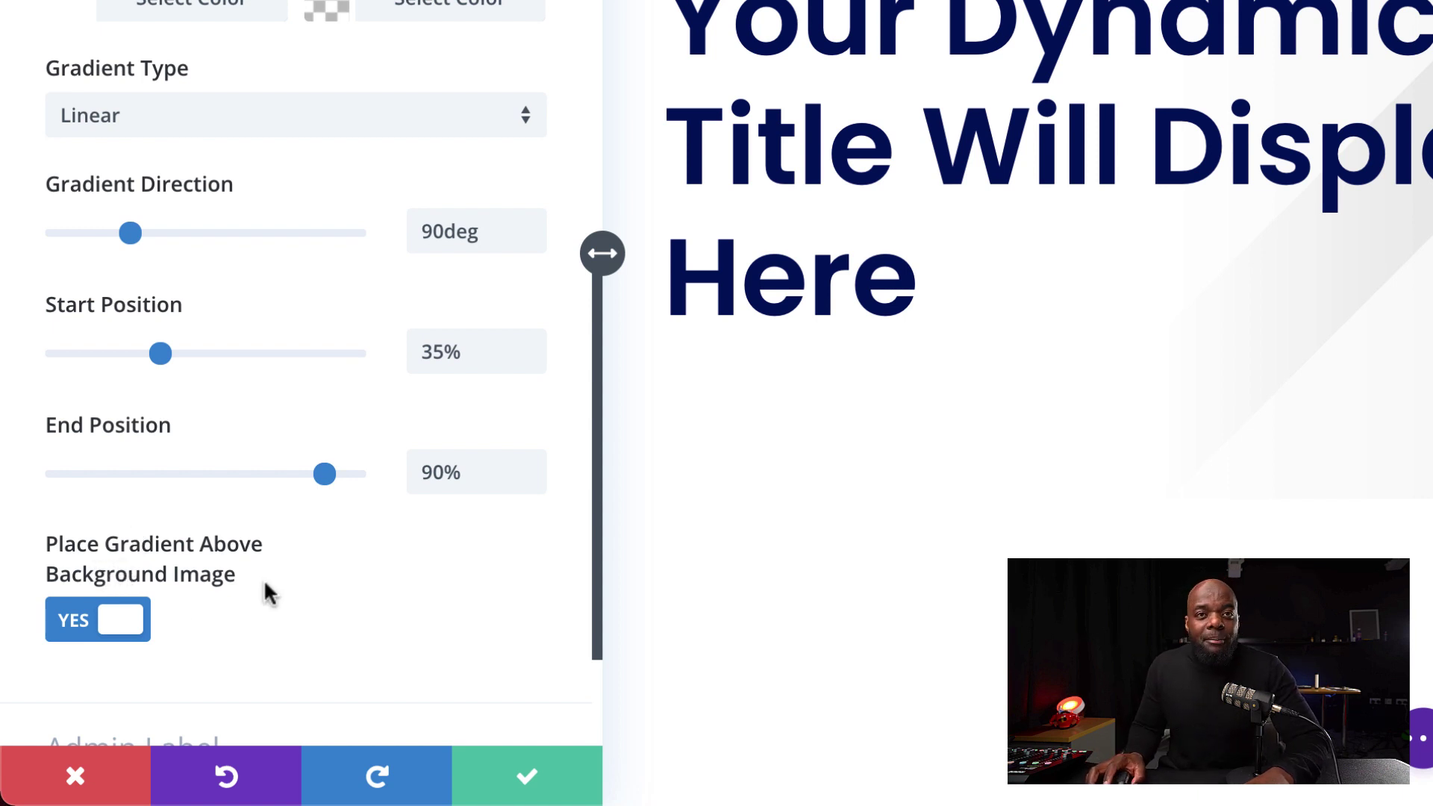
{"action": "scroll", "coordinate": [265, 586], "scroll_direction": "down", "scroll_amount": 1}
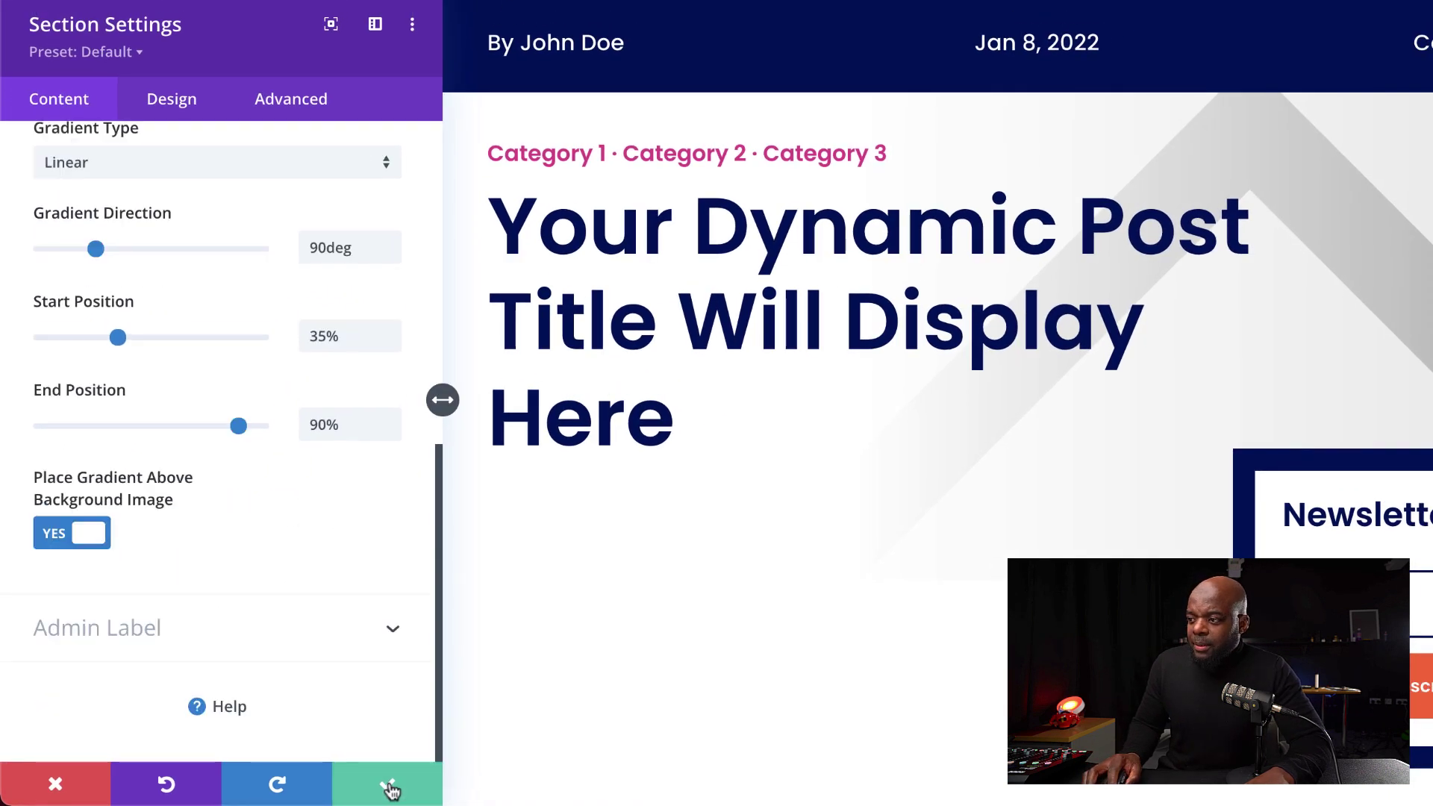
{"action": "left_click", "coordinate": [390, 786]}
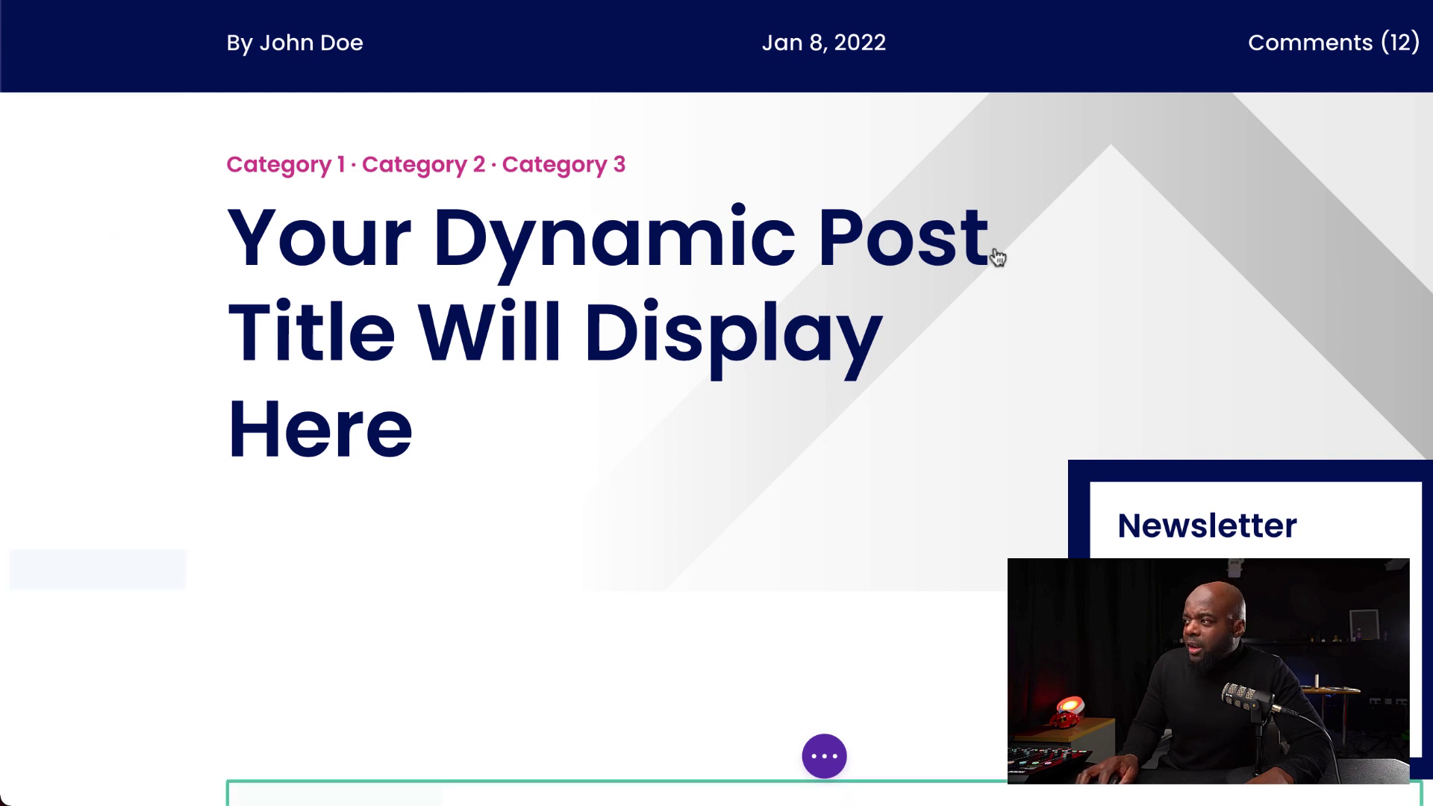
Step: Replace the title module's content with dynamic Post/Archive Title wrapped in <h1> and </h1>
{"action": "mouse_move", "coordinate": [1018, 270]}
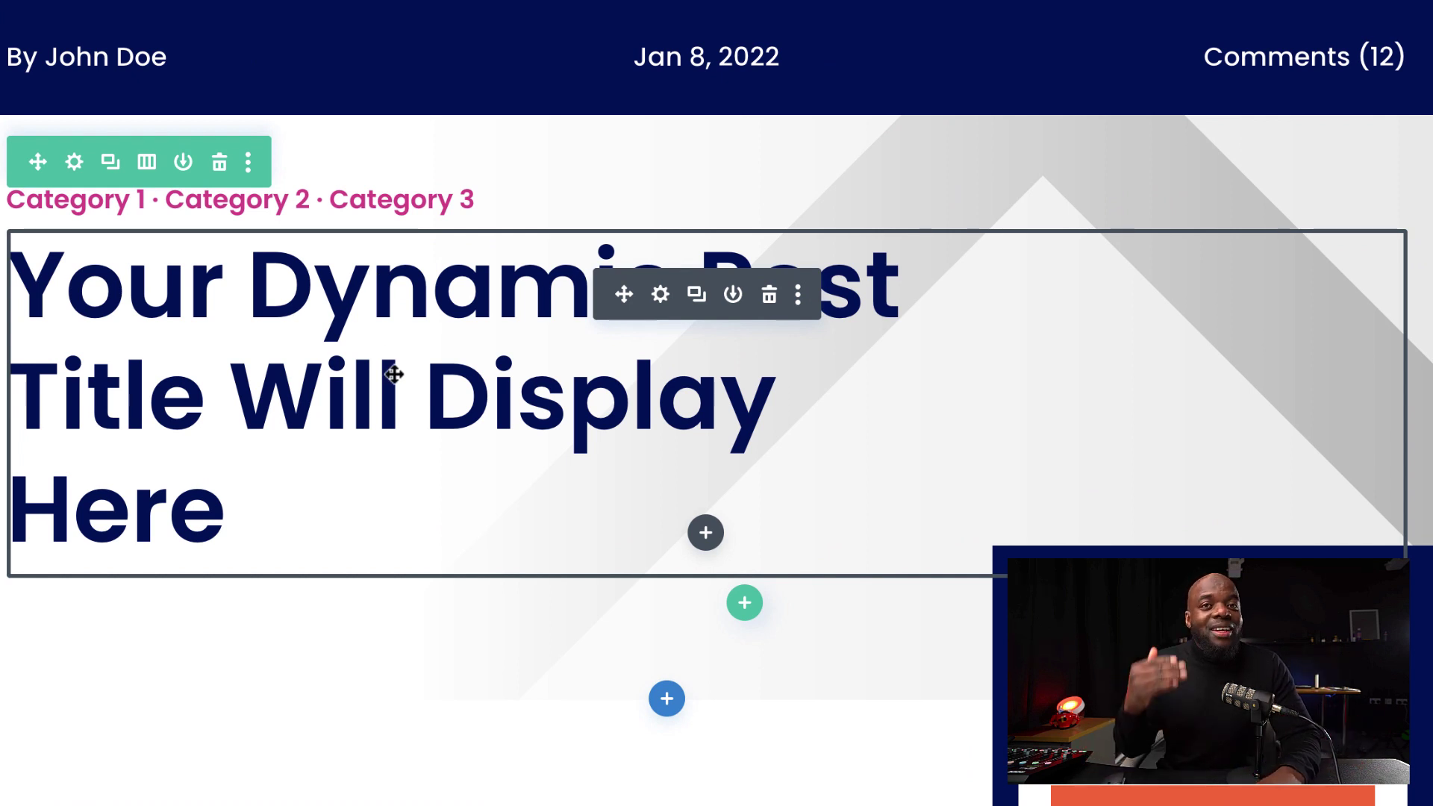
{"action": "left_click", "coordinate": [661, 296]}
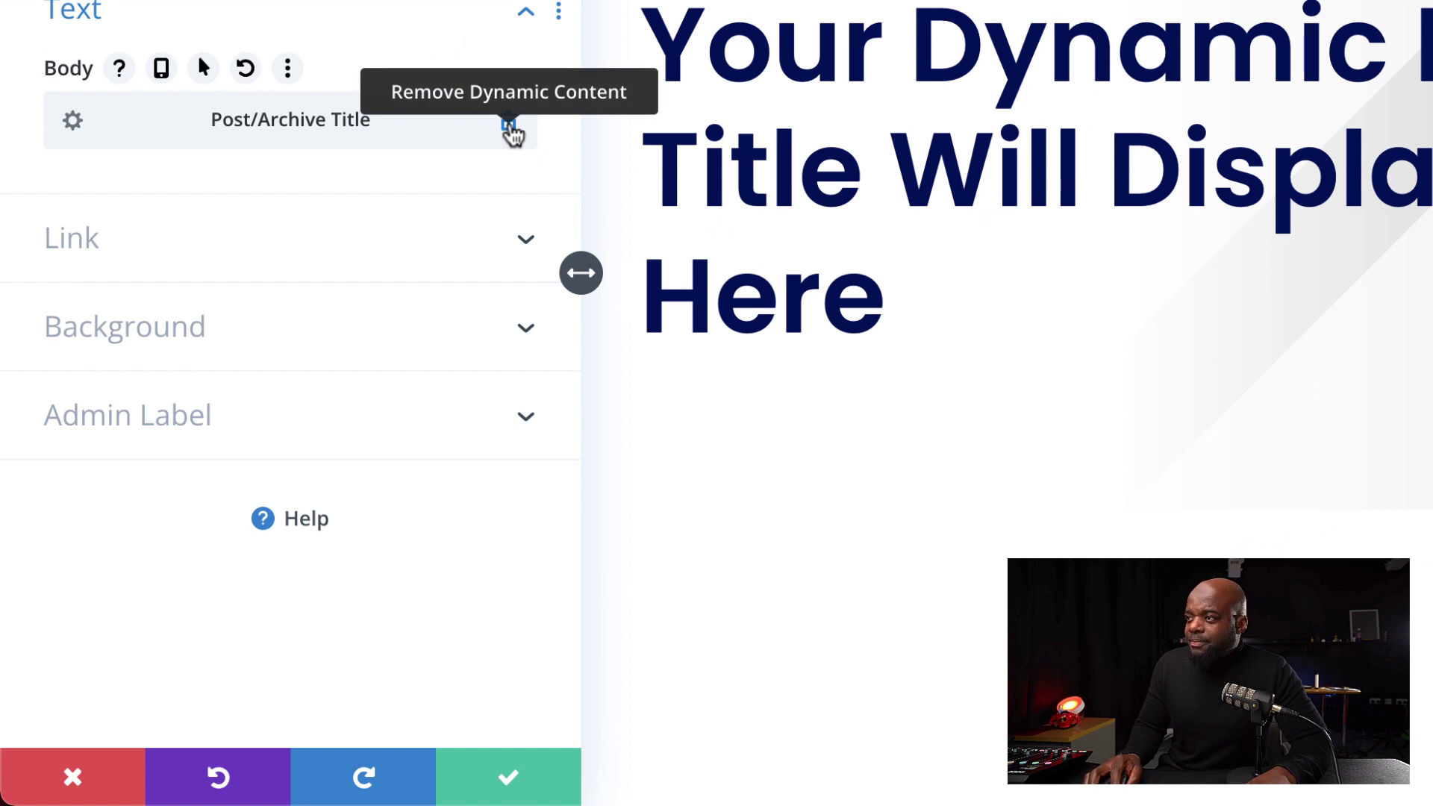
{"action": "left_click", "coordinate": [509, 127]}
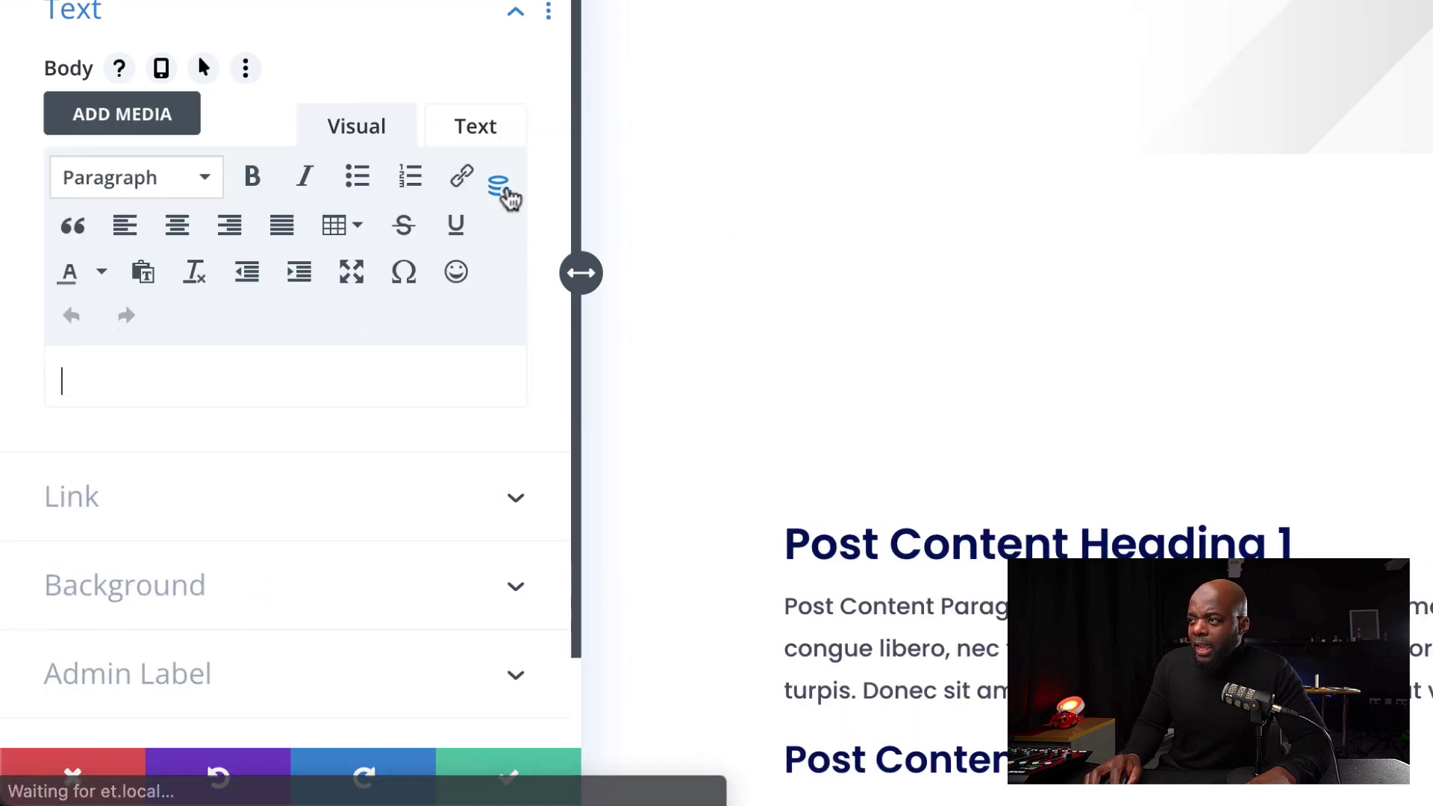
{"action": "left_click", "coordinate": [500, 193]}
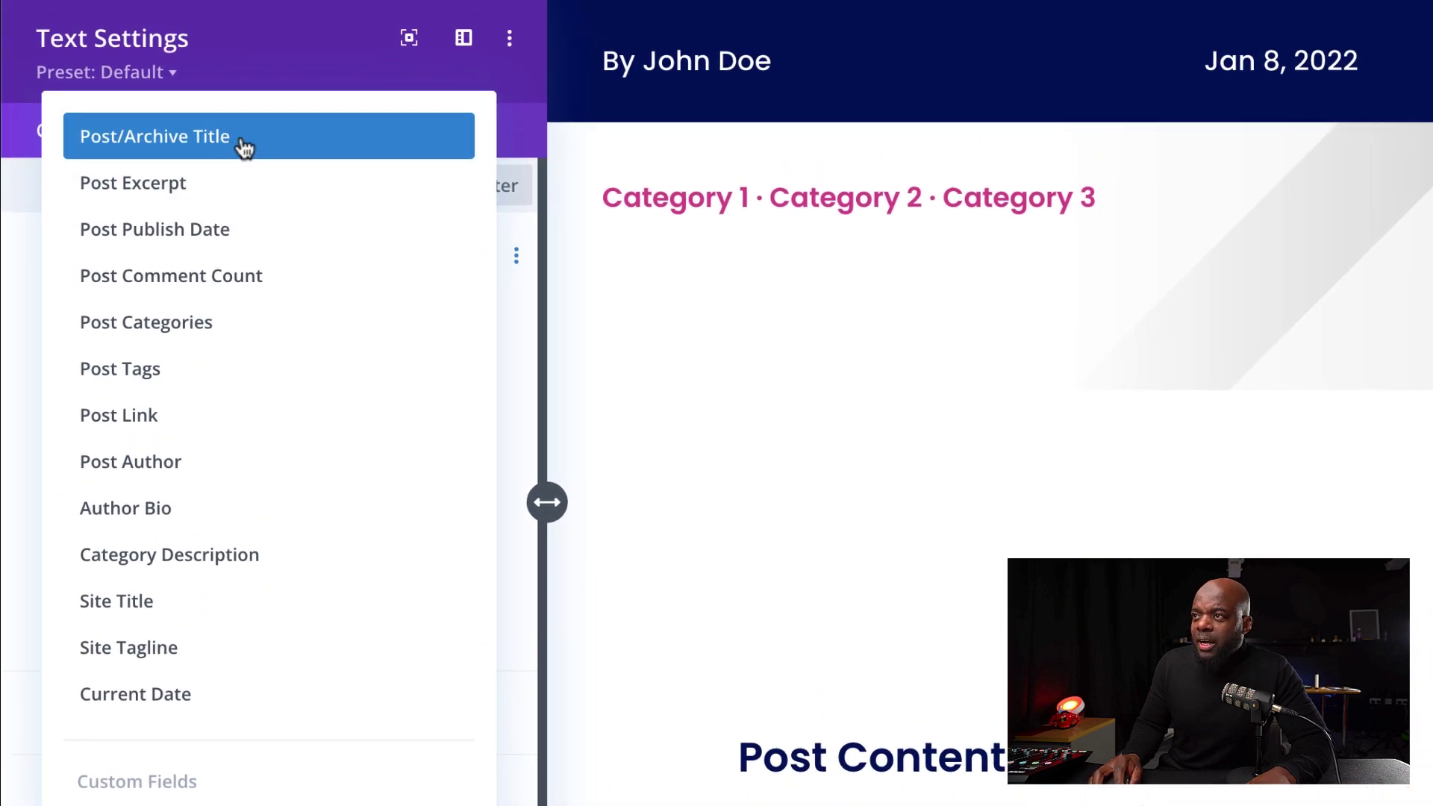
{"action": "left_click", "coordinate": [243, 141]}
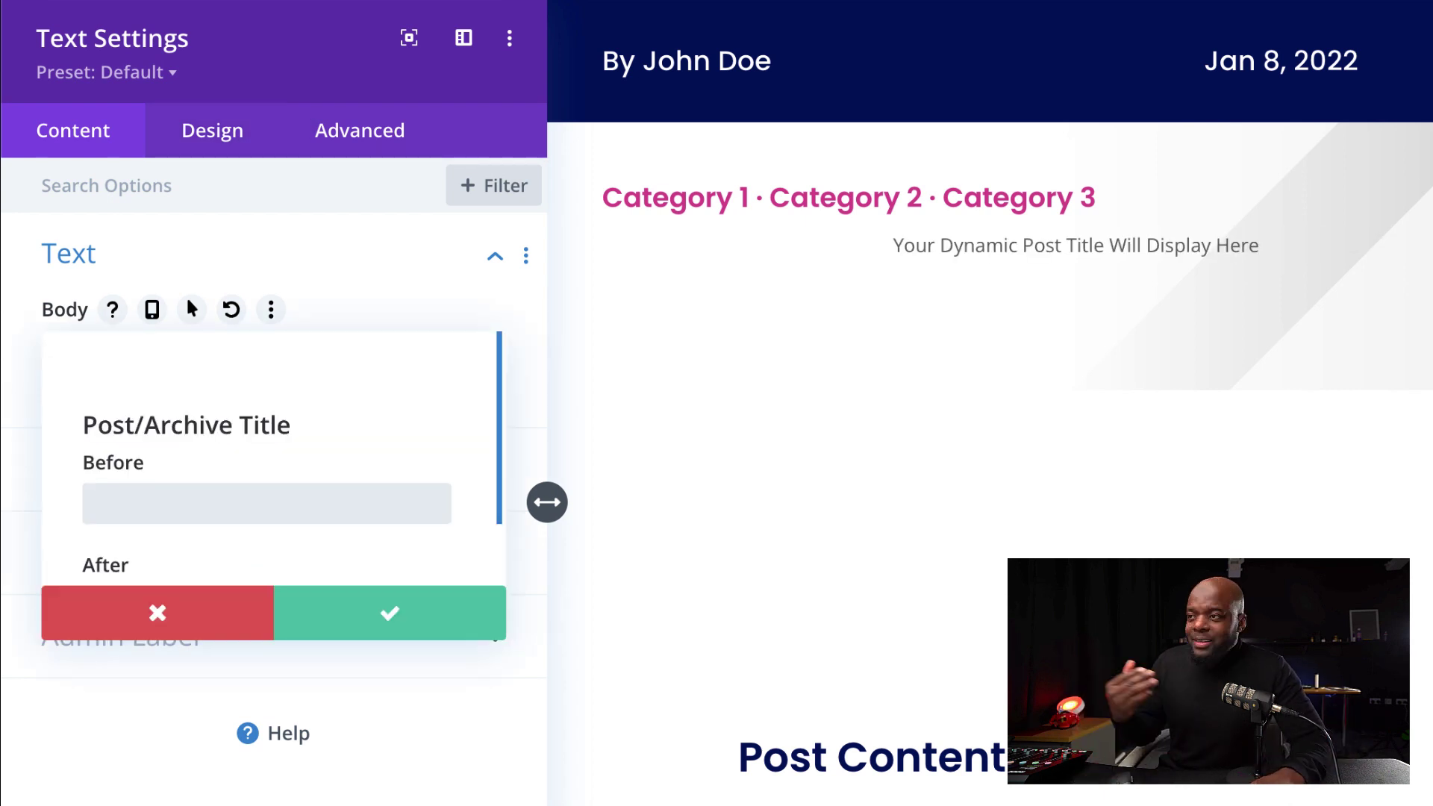
{"action": "type", "text": "<"}
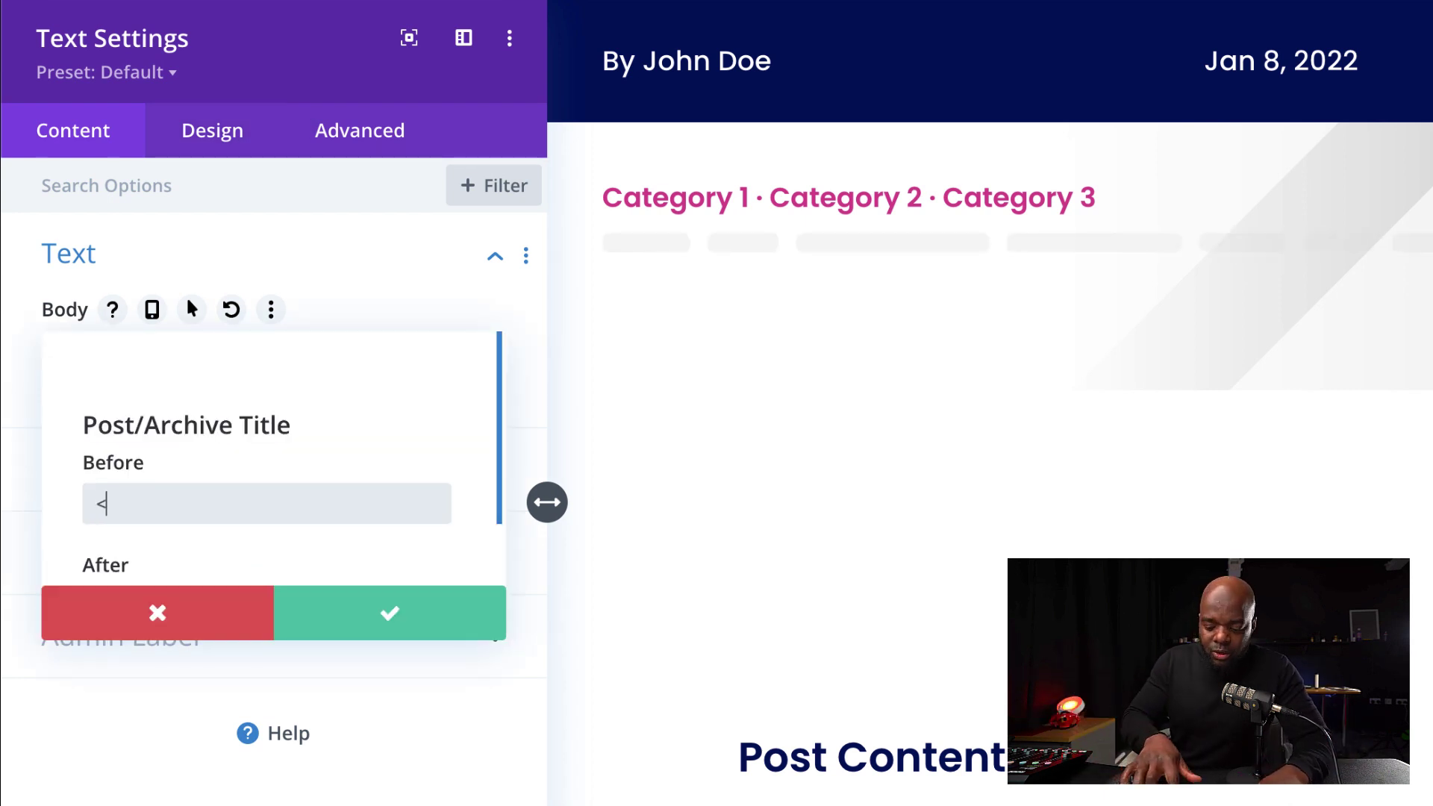
{"action": "type", "text": "h1>"}
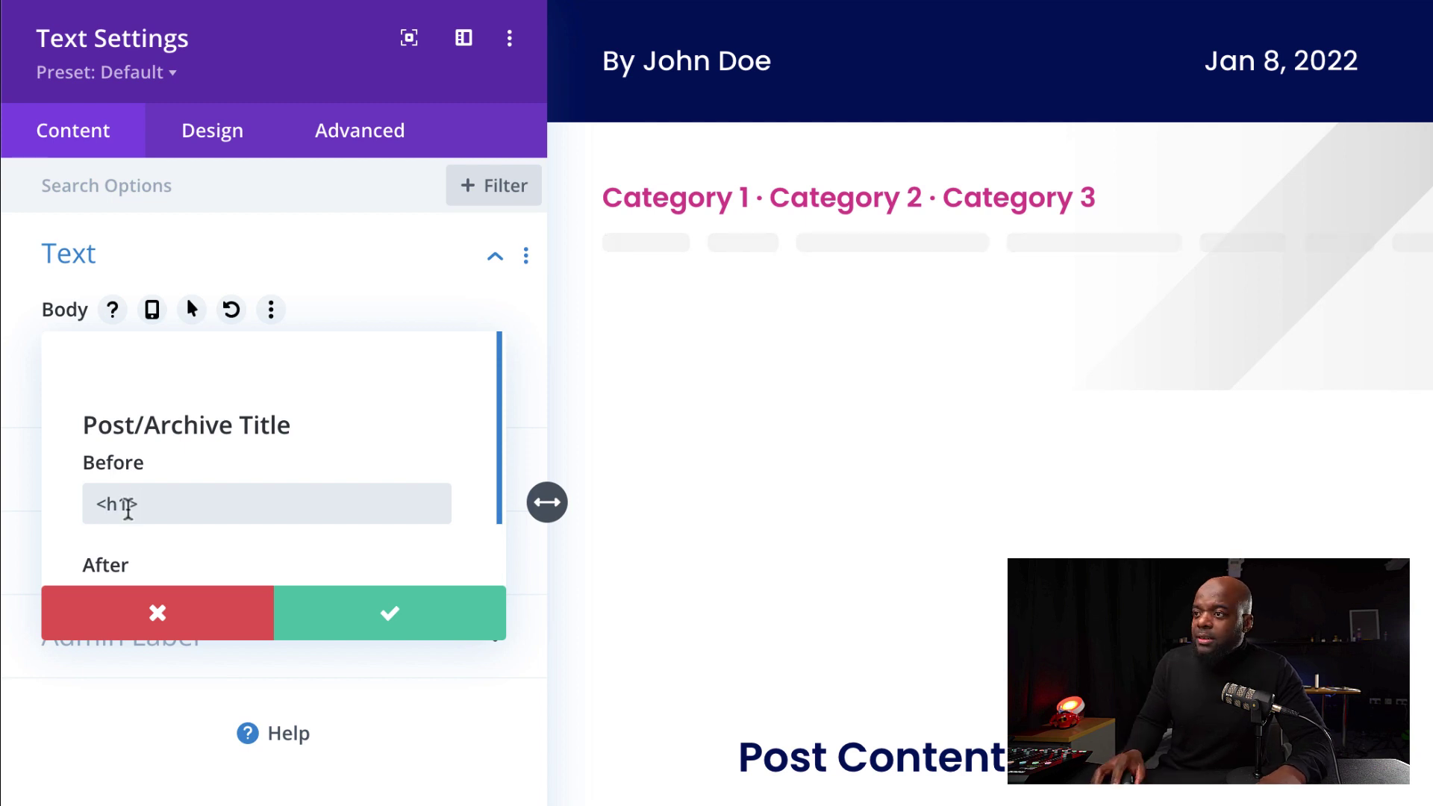
{"action": "key", "text": "Tab"}
{"action": "type", "text": "</h1>"}
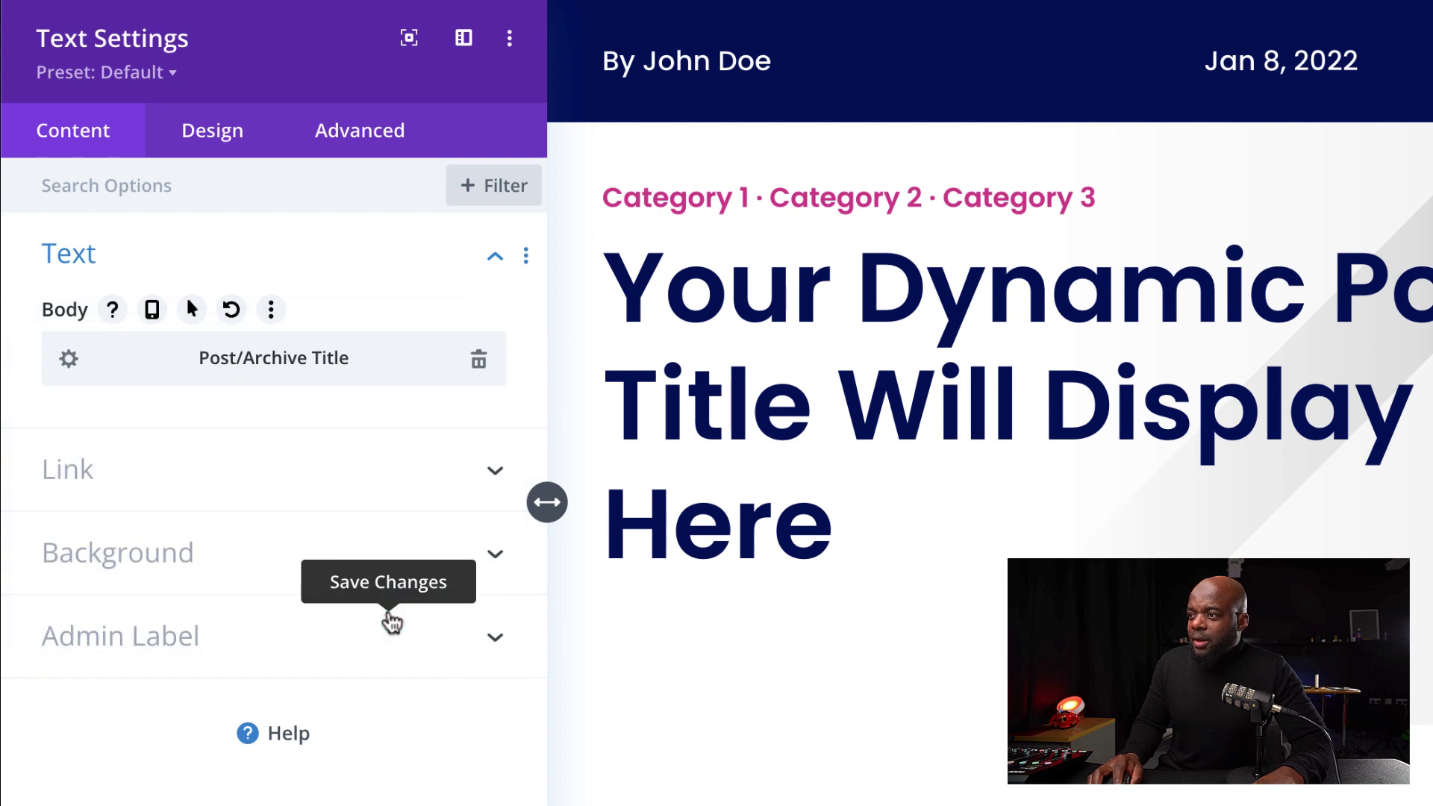
Step: Set the title module's Heading Text colour to black
{"action": "left_click", "coordinate": [233, 157]}
{"action": "left_click", "coordinate": [156, 351]}
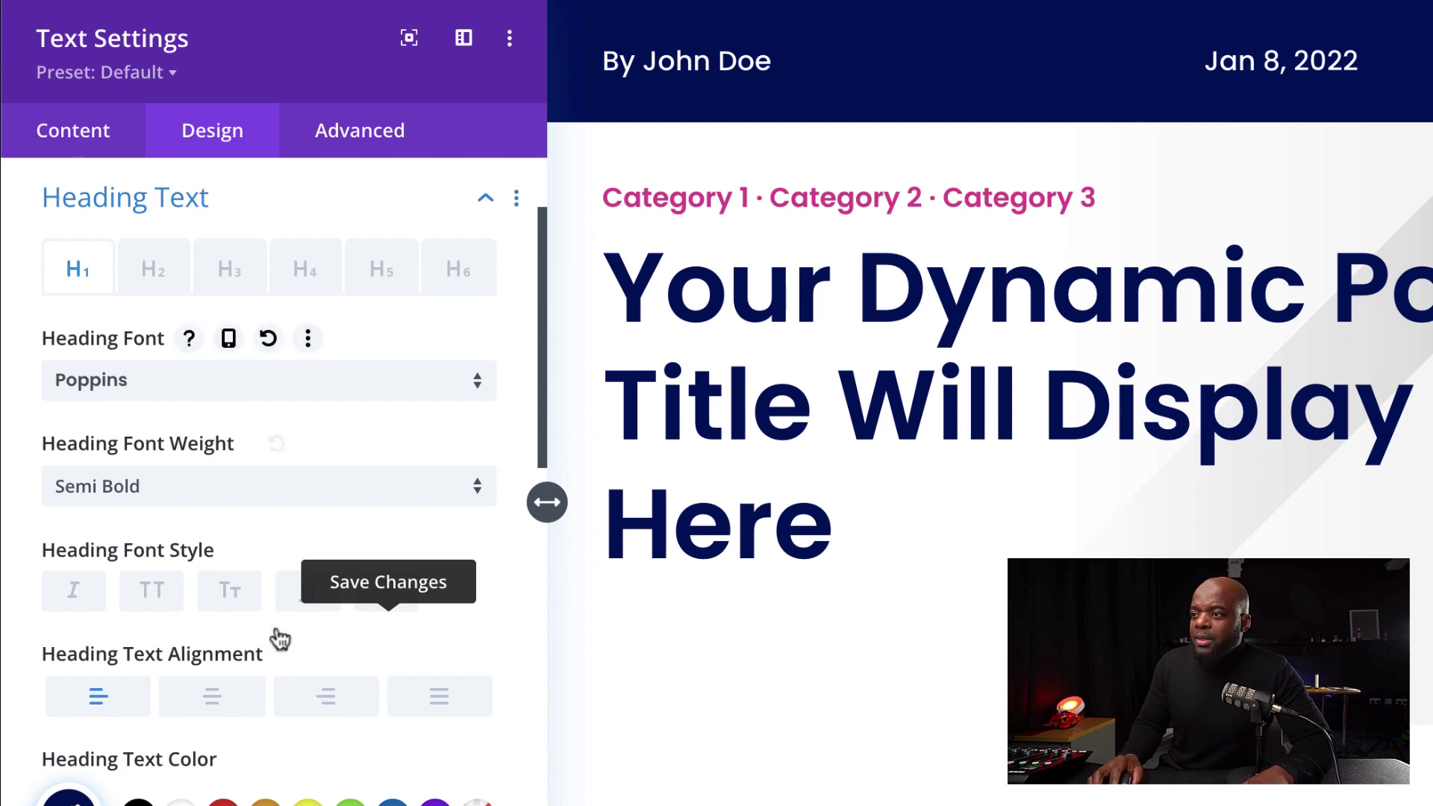
{"action": "scroll", "coordinate": [271, 637], "scroll_direction": "down", "scroll_amount": 3}
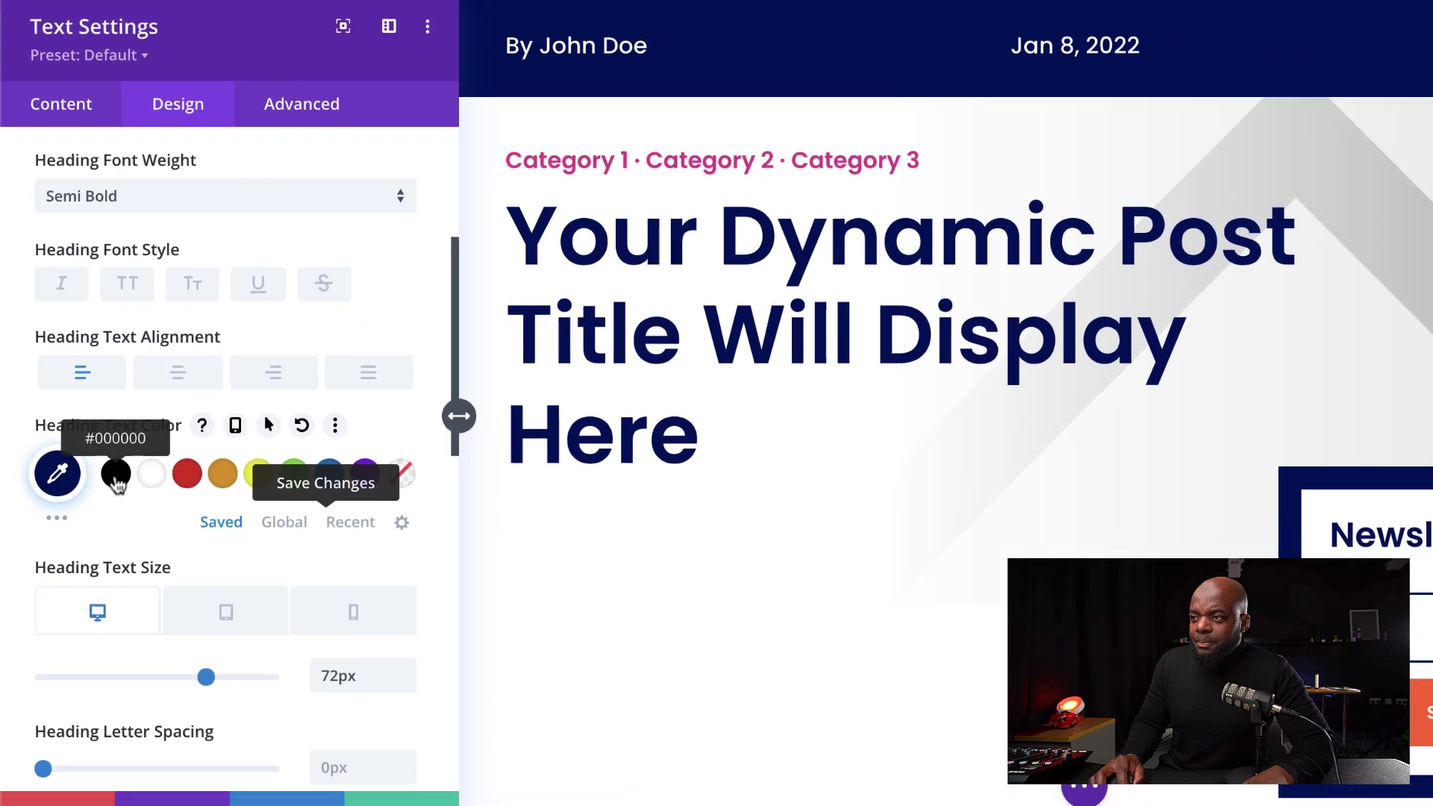
{"action": "left_click", "coordinate": [116, 475]}
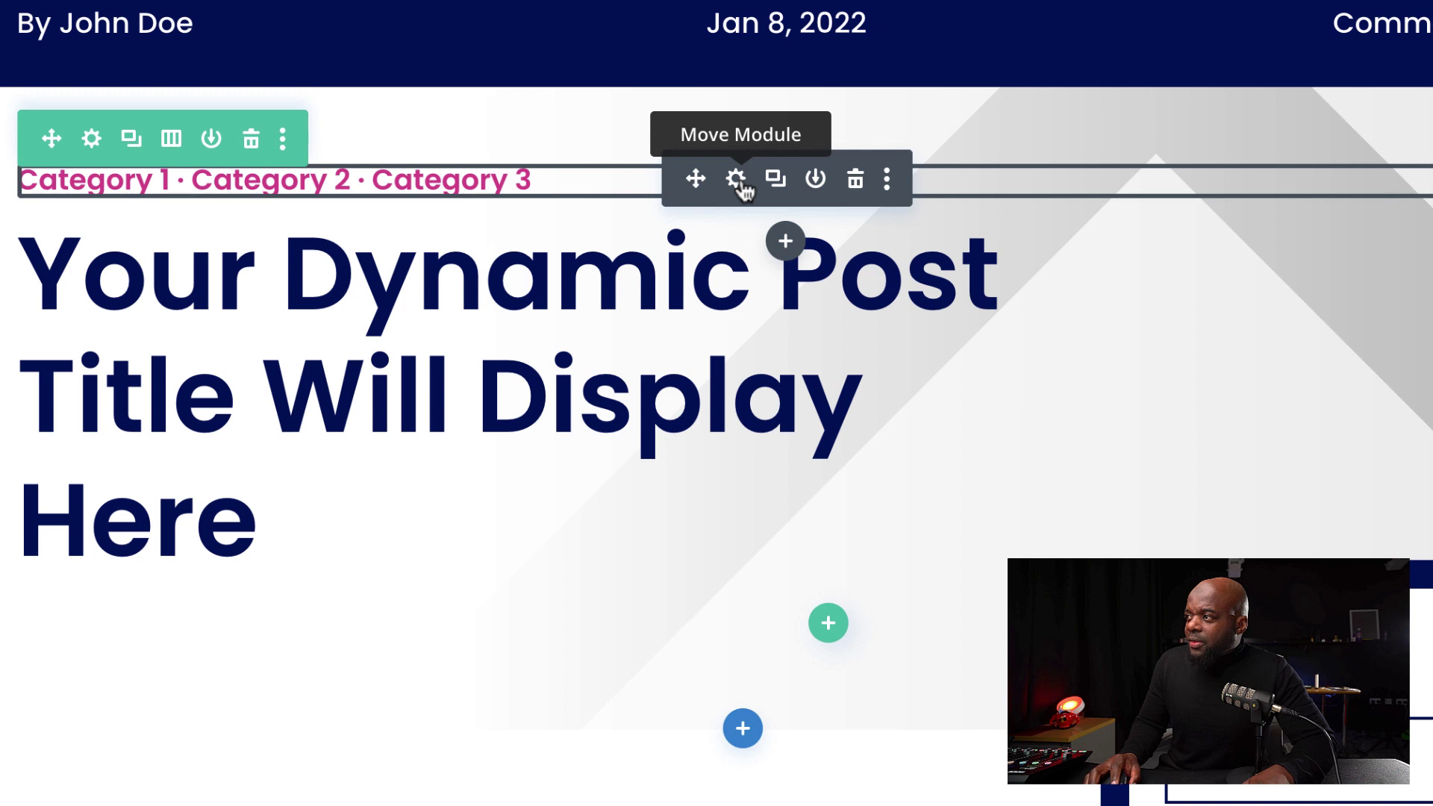
Step: Re-insert Post Categories as the categories module's dynamic content, separated by |, and save
{"action": "left_click", "coordinate": [739, 183]}
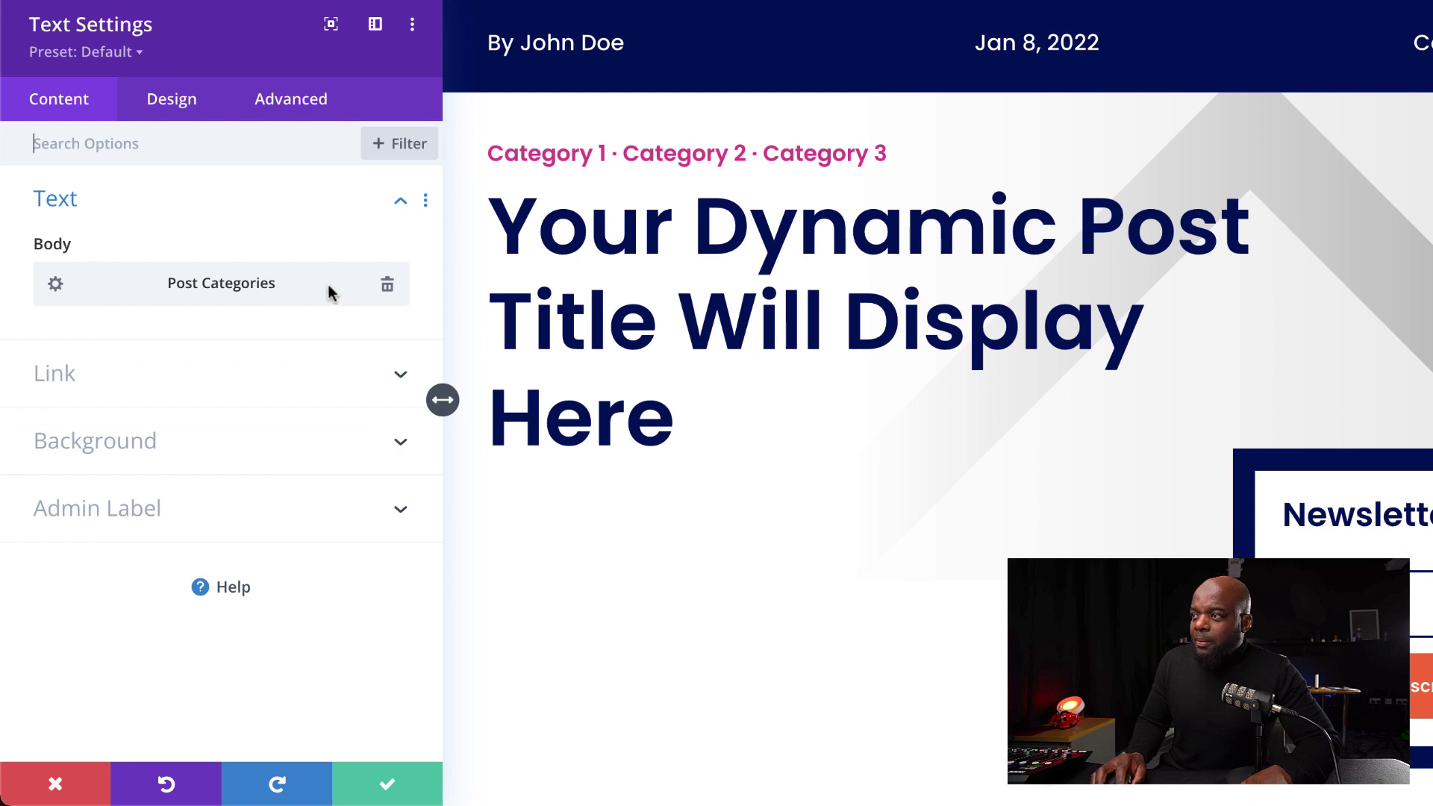
{"action": "left_click", "coordinate": [388, 288]}
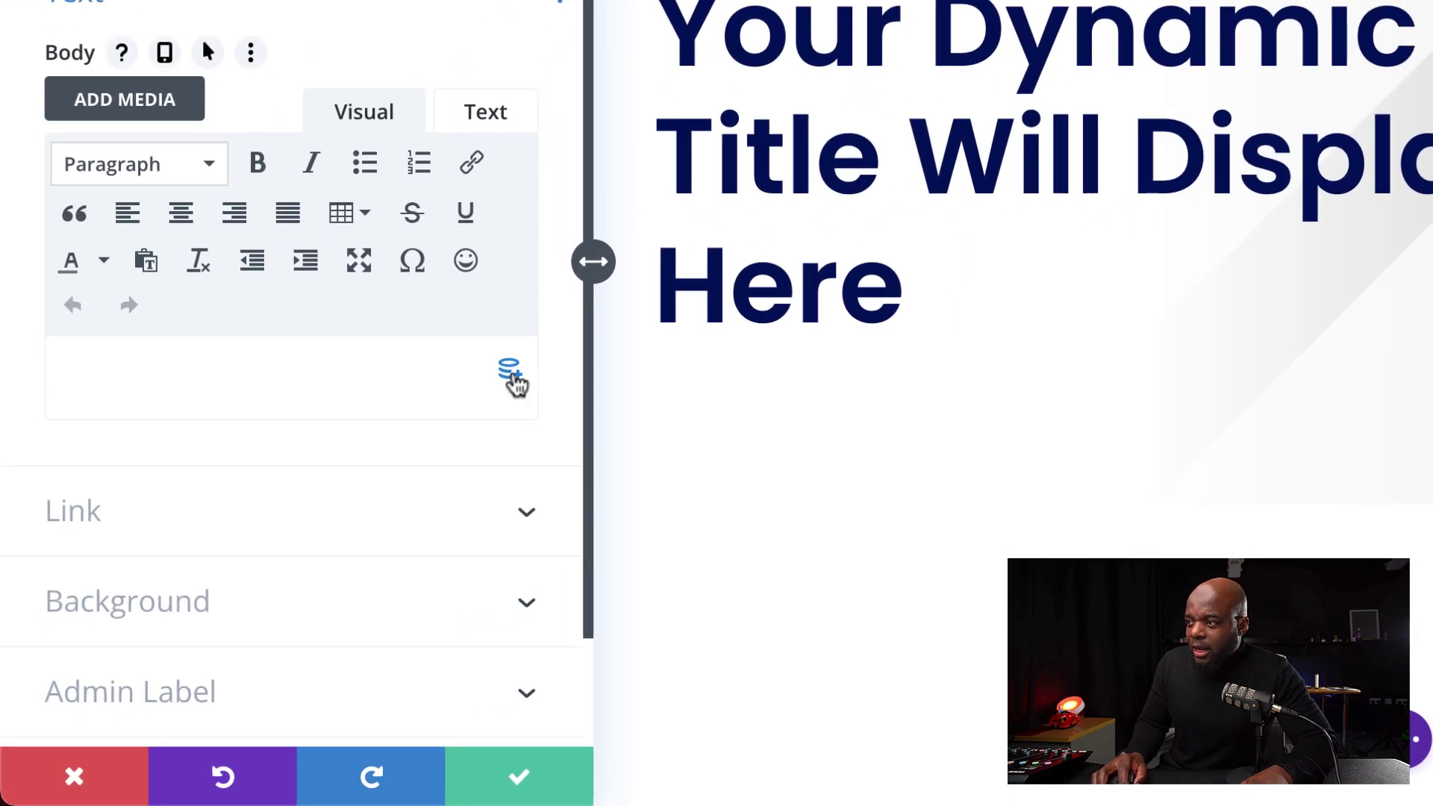
{"action": "left_click", "coordinate": [516, 384]}
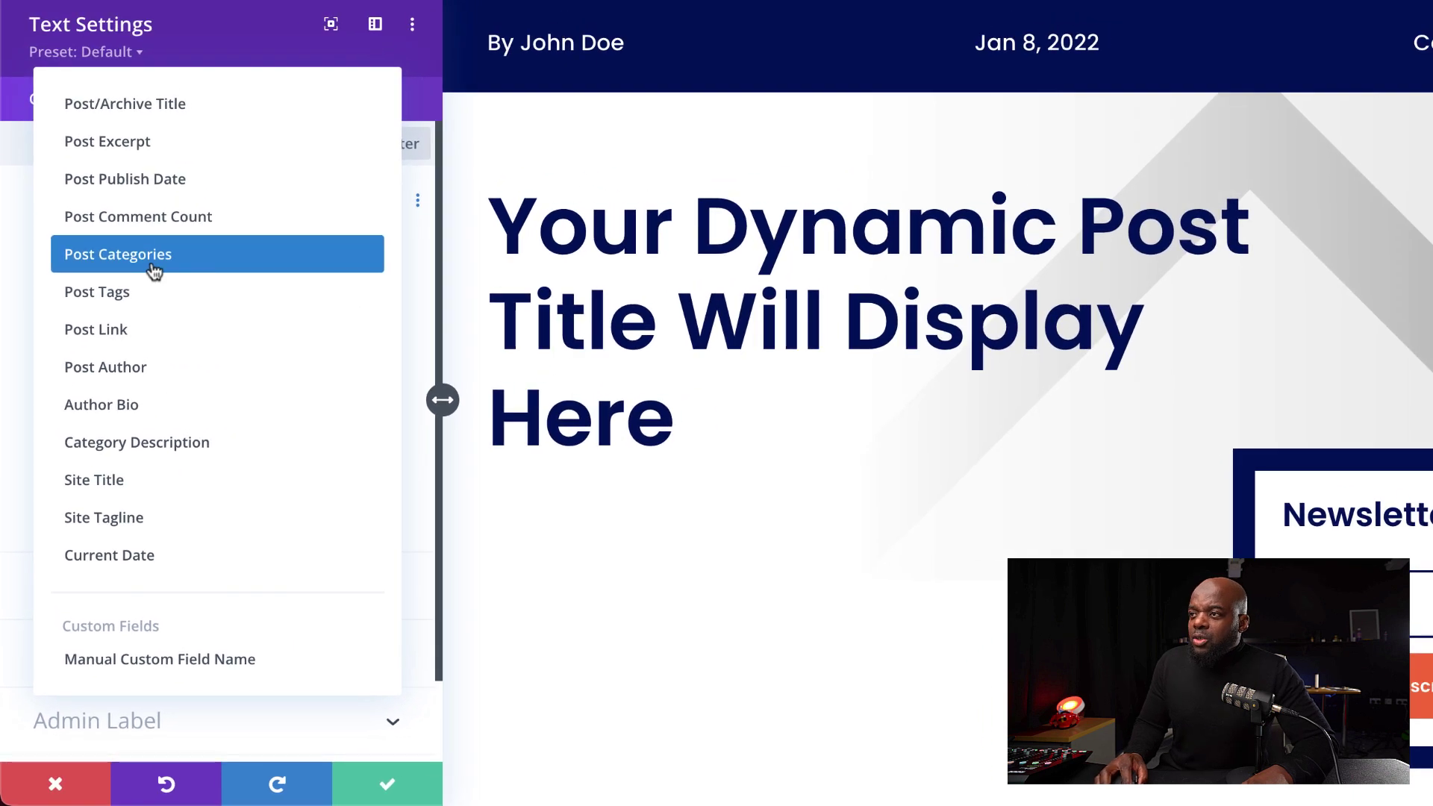
{"action": "left_click", "coordinate": [152, 267]}
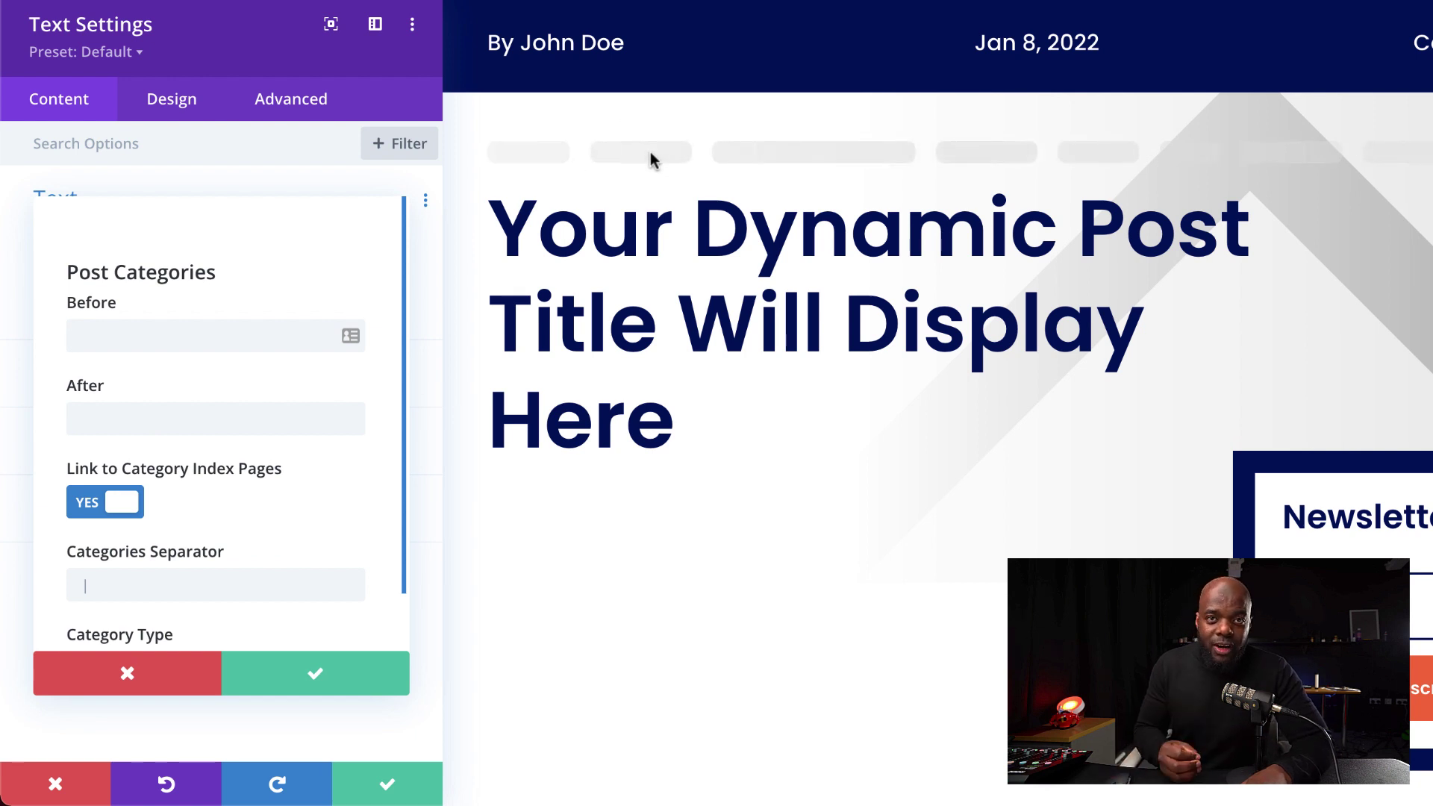
{"action": "left_click", "coordinate": [389, 790]}
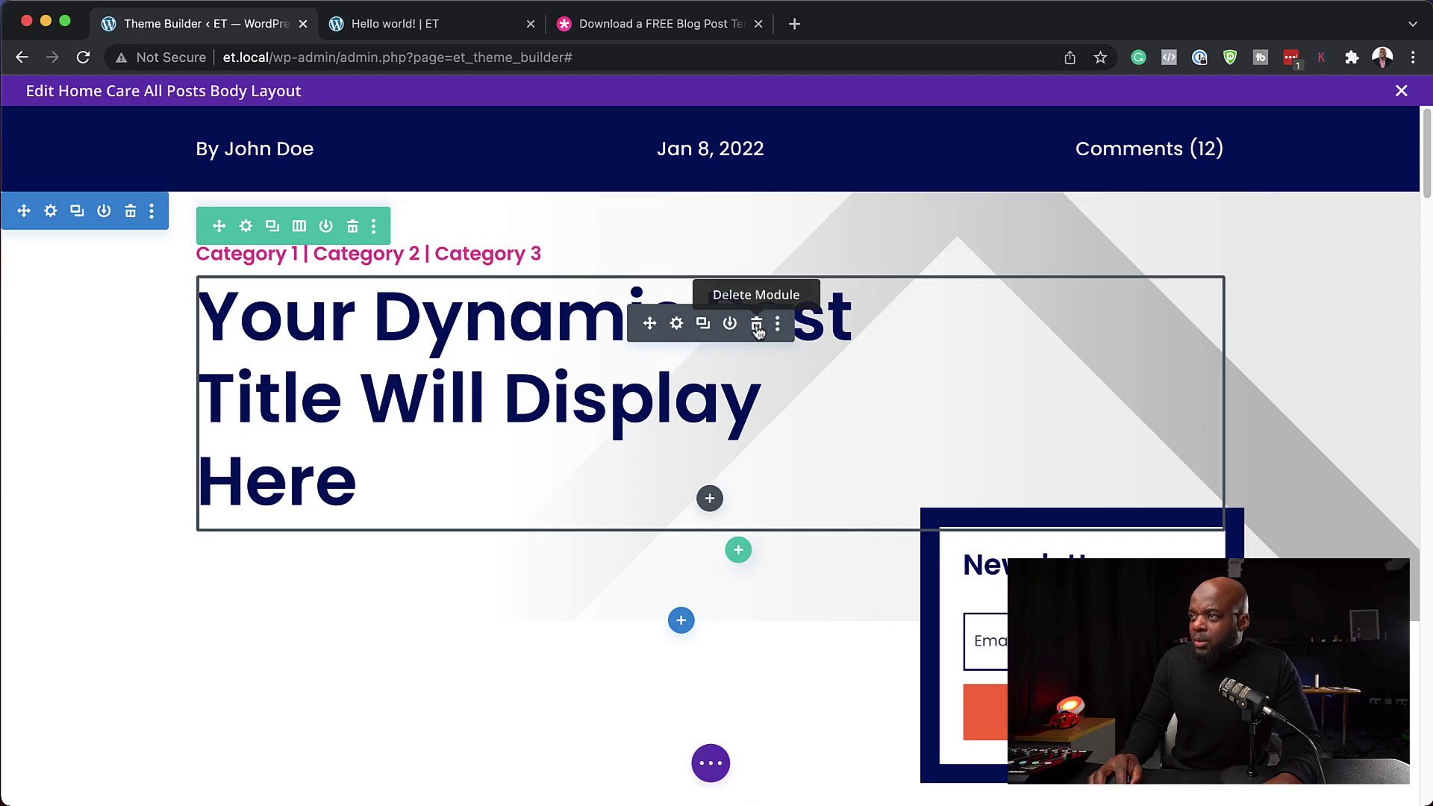
Step: Delete the title and categories modules and add a fullwidth section with a Fullwidth Post Title module
{"action": "left_click", "coordinate": [756, 323]}
{"action": "left_click", "coordinate": [348, 225]}
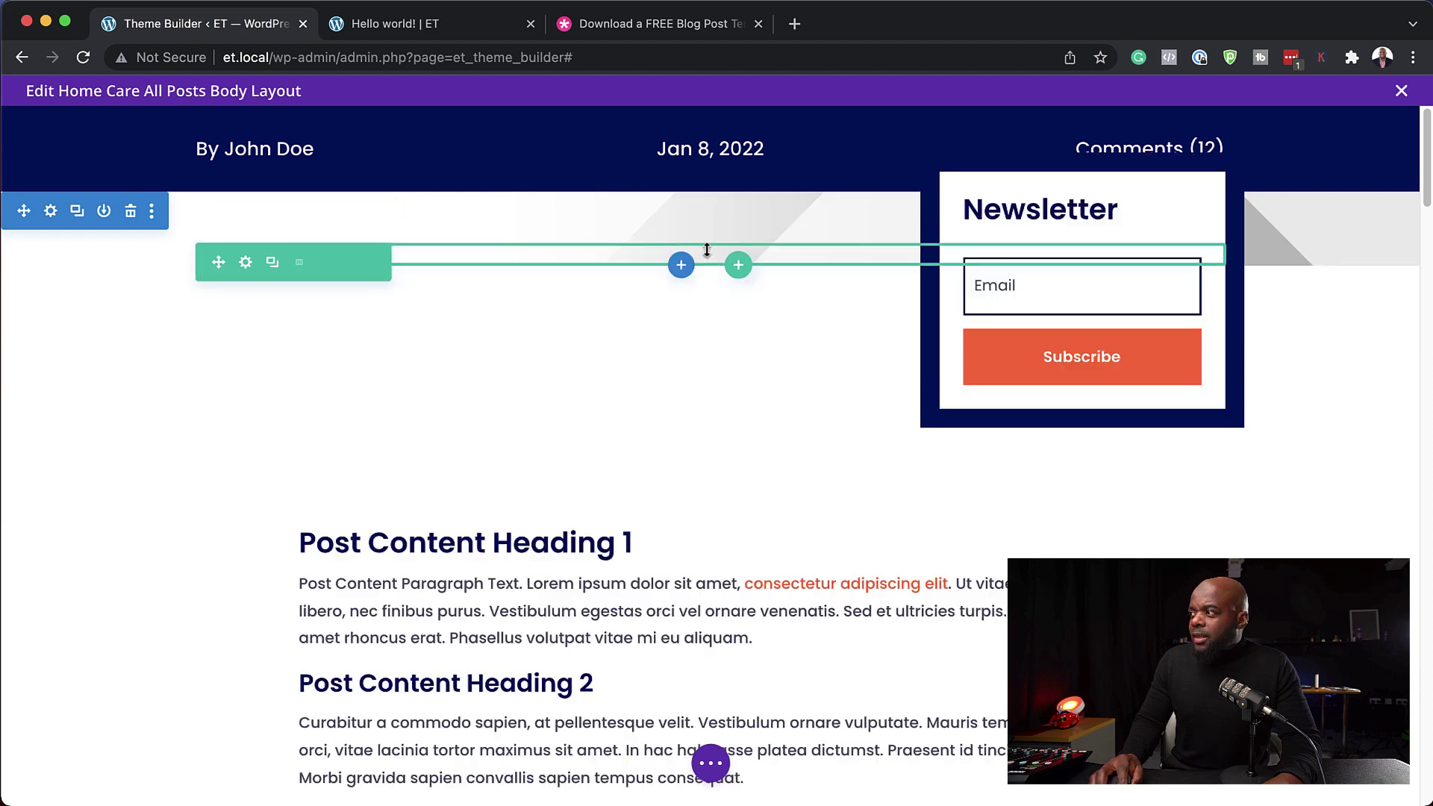
{"action": "left_click", "coordinate": [682, 266]}
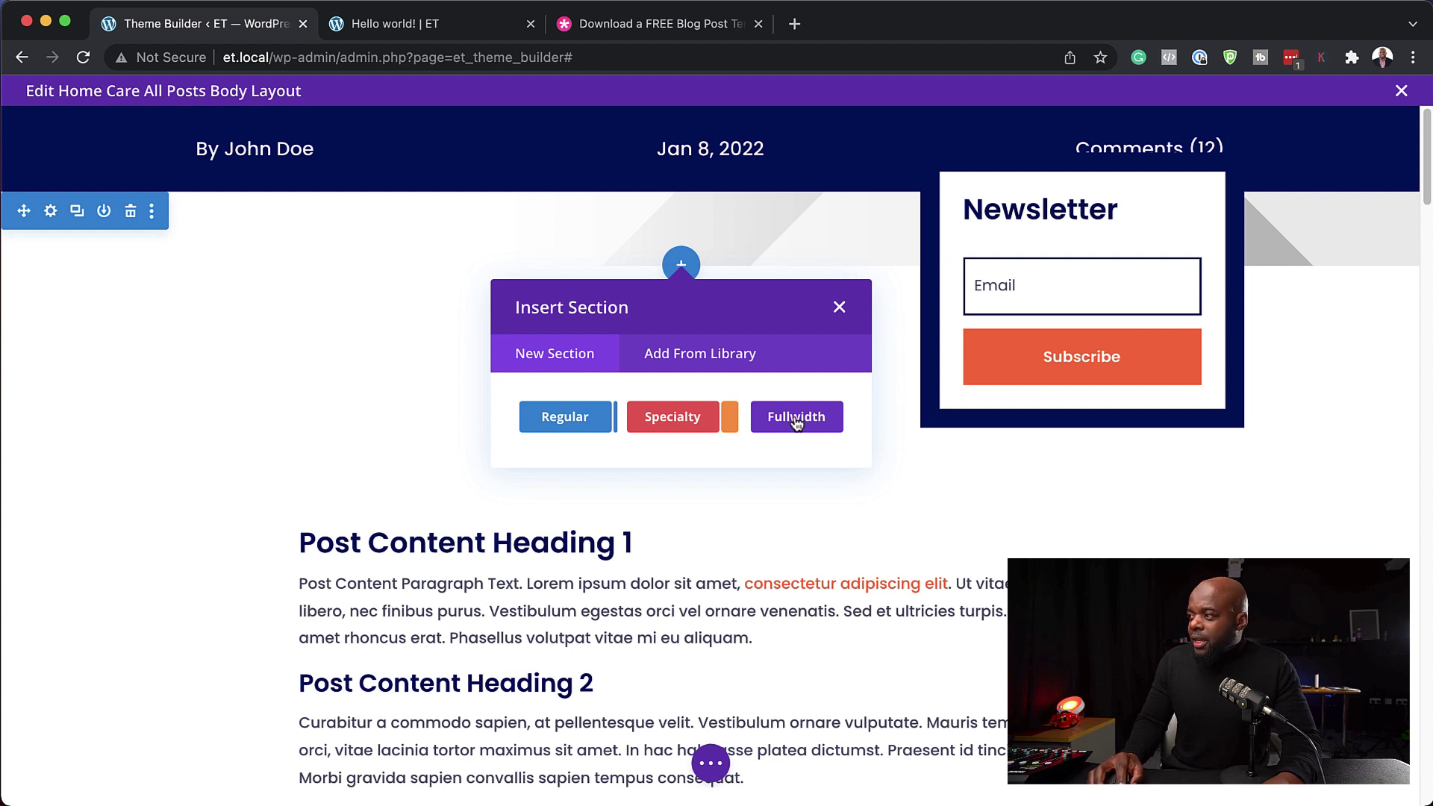
{"action": "left_click", "coordinate": [796, 422]}
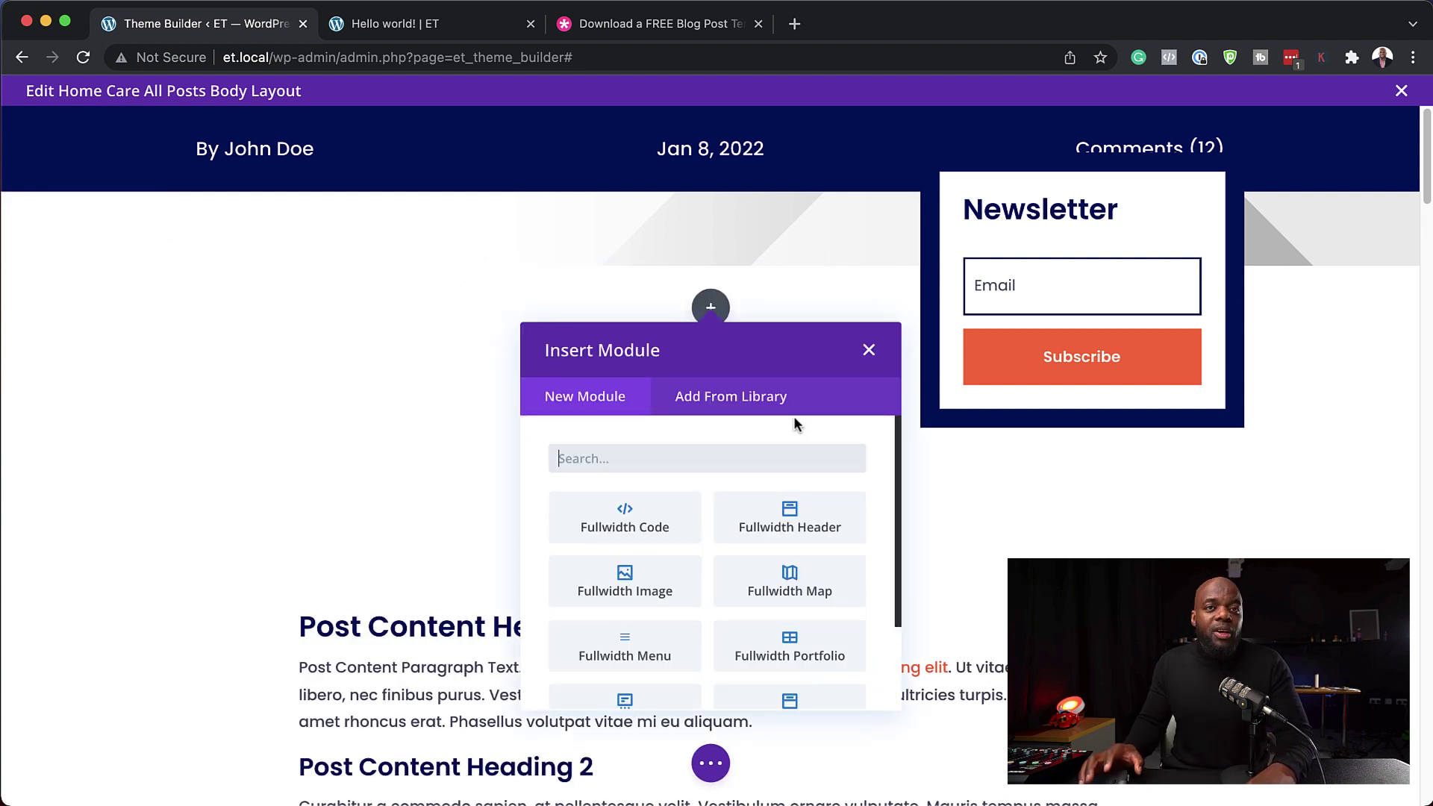
{"action": "scroll", "coordinate": [837, 628], "scroll_direction": "down", "scroll_amount": 2}
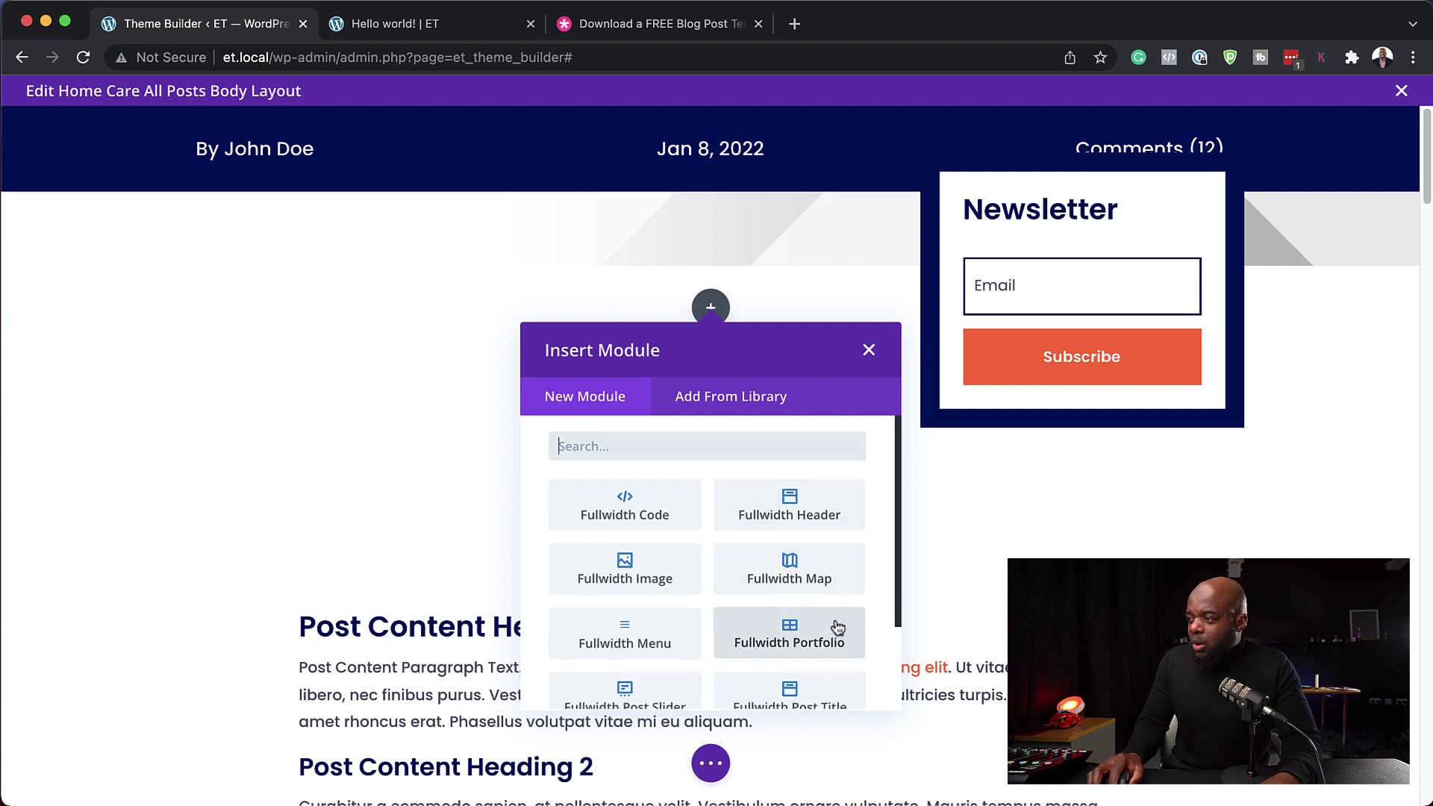
{"action": "scroll", "coordinate": [838, 627], "scroll_direction": "down", "scroll_amount": 1}
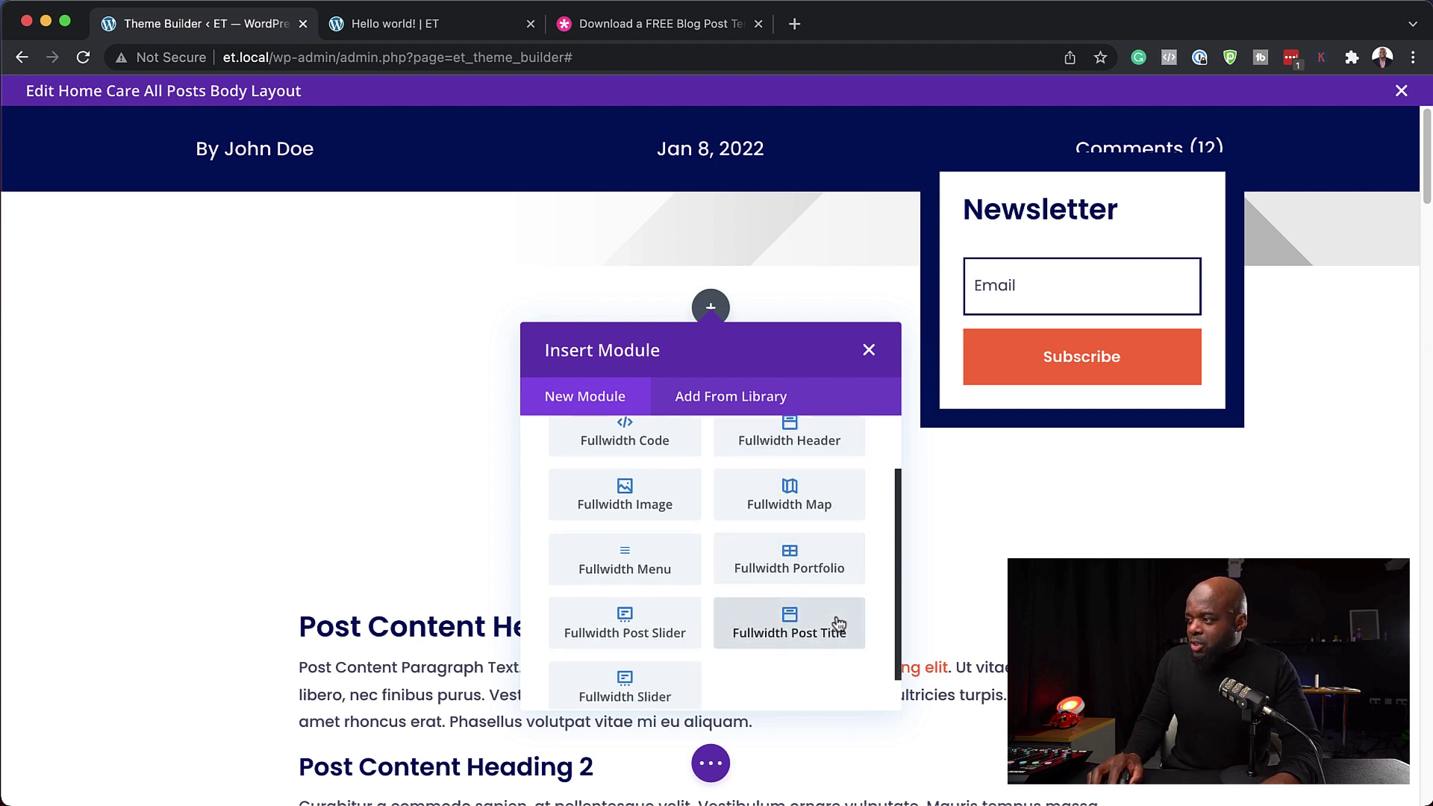
{"action": "left_click", "coordinate": [790, 612]}
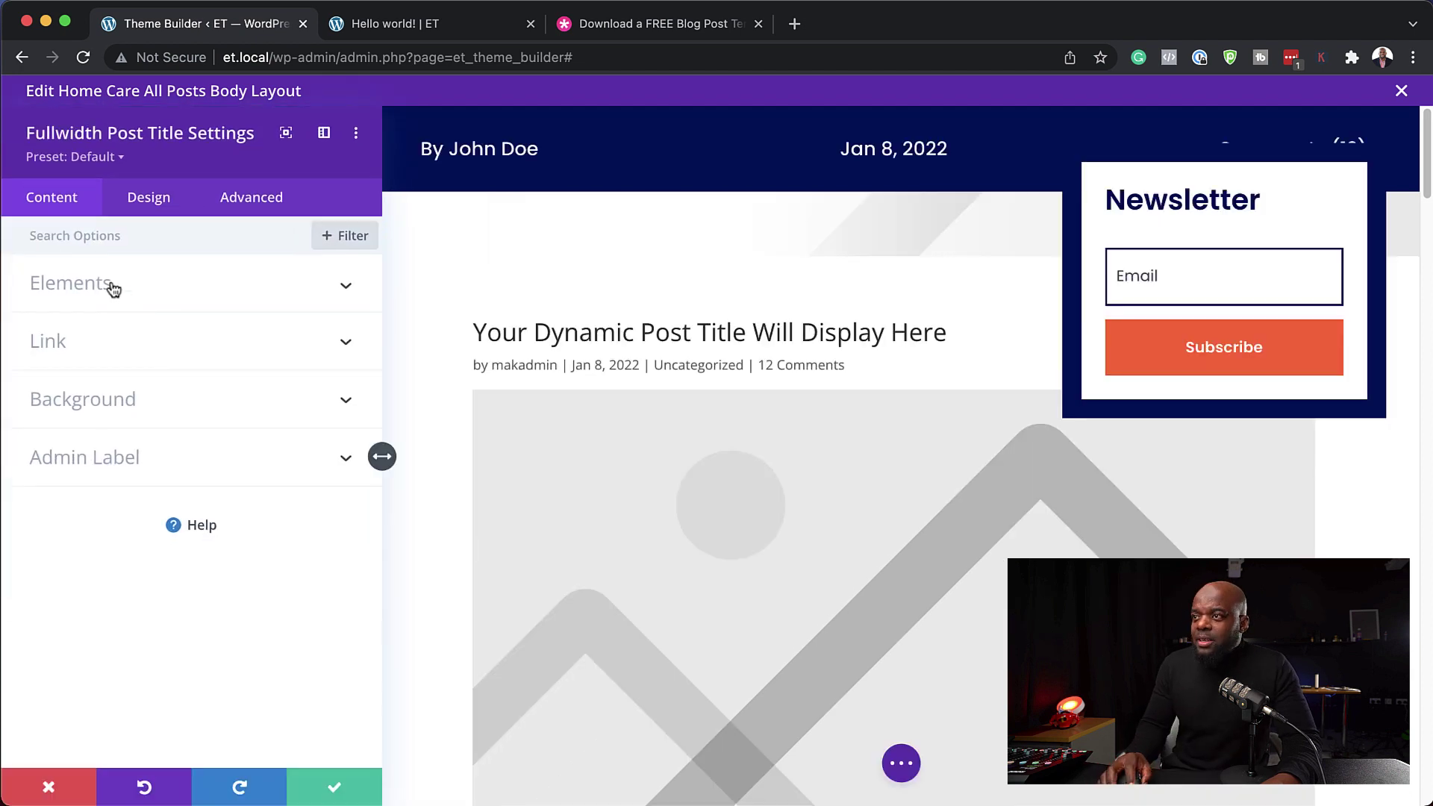
Step: Hide the author, date and comments count in the post title's meta elements
{"action": "left_click", "coordinate": [113, 289]}
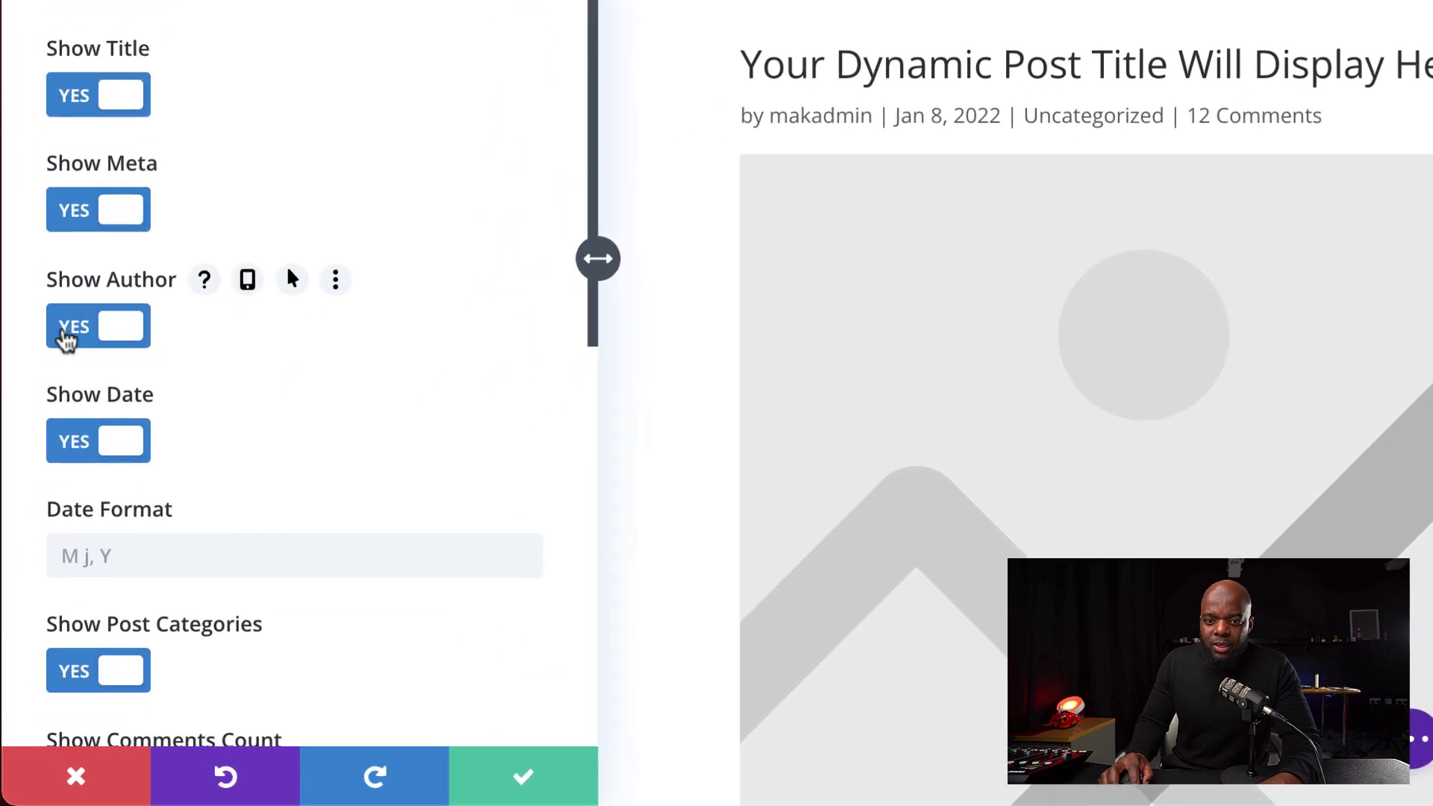
{"action": "left_click", "coordinate": [42, 504]}
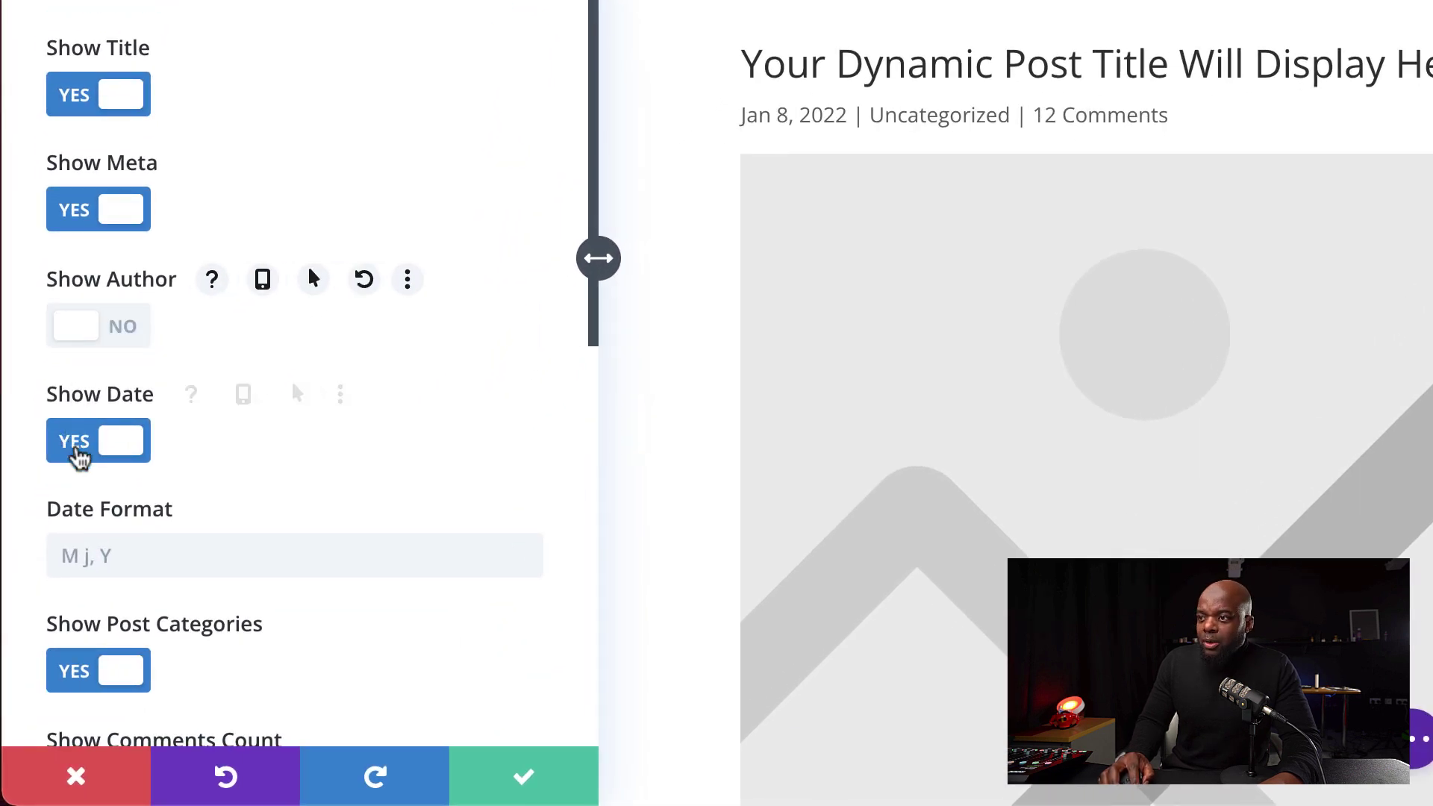
{"action": "left_click", "coordinate": [79, 456]}
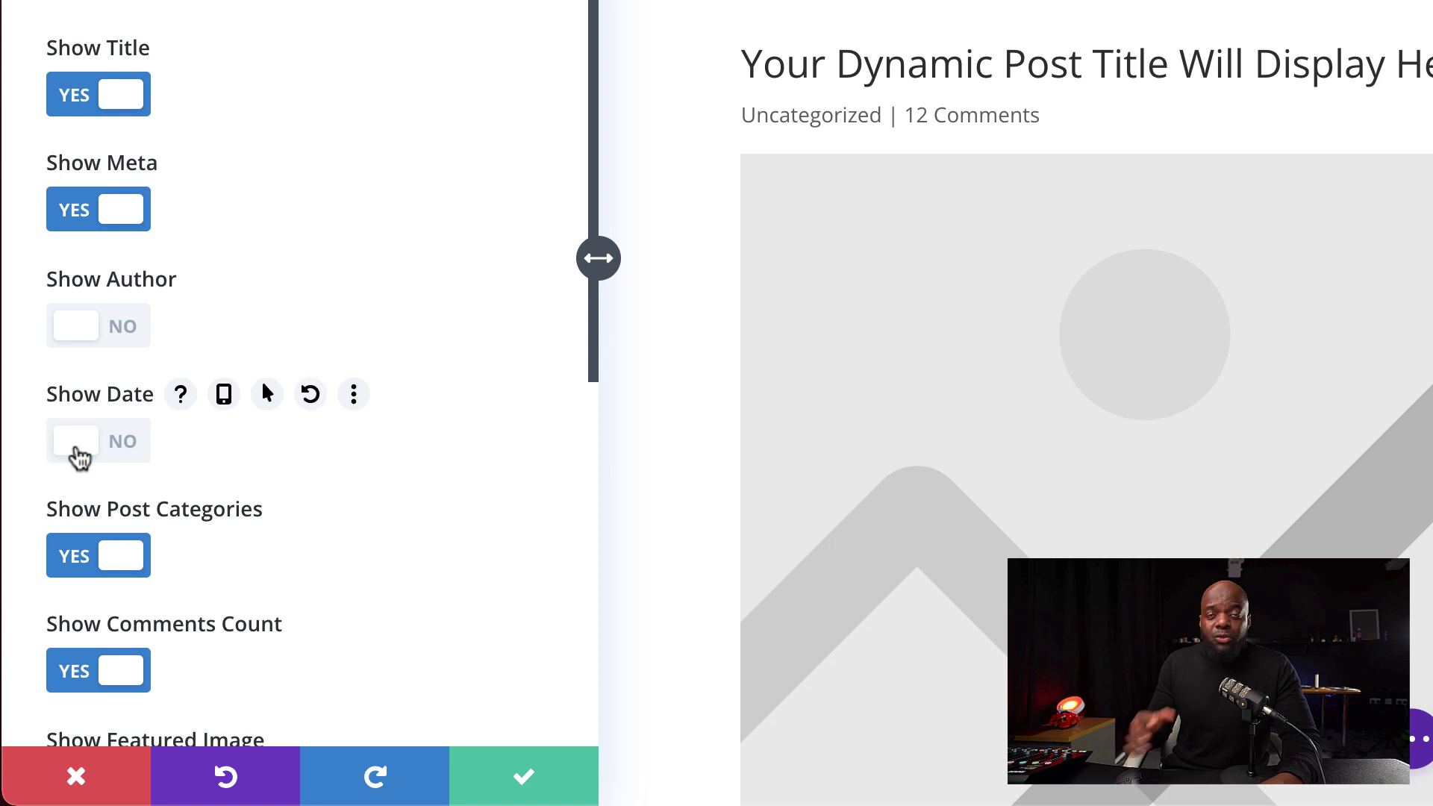
{"action": "scroll", "coordinate": [138, 457], "scroll_direction": "down", "scroll_amount": 2}
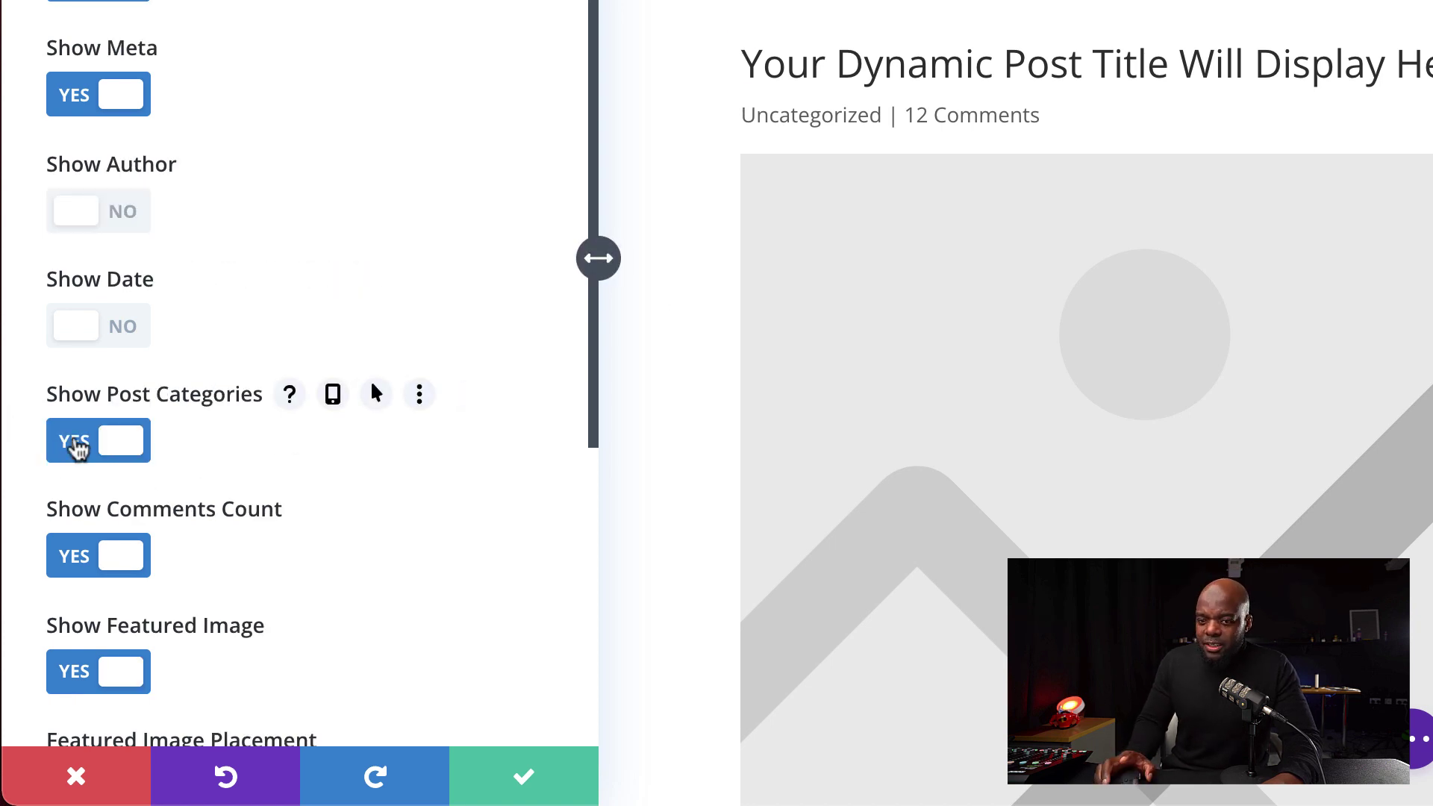
{"action": "scroll", "coordinate": [86, 457], "scroll_direction": "down", "scroll_amount": 2}
{"action": "left_click", "coordinate": [83, 453]}
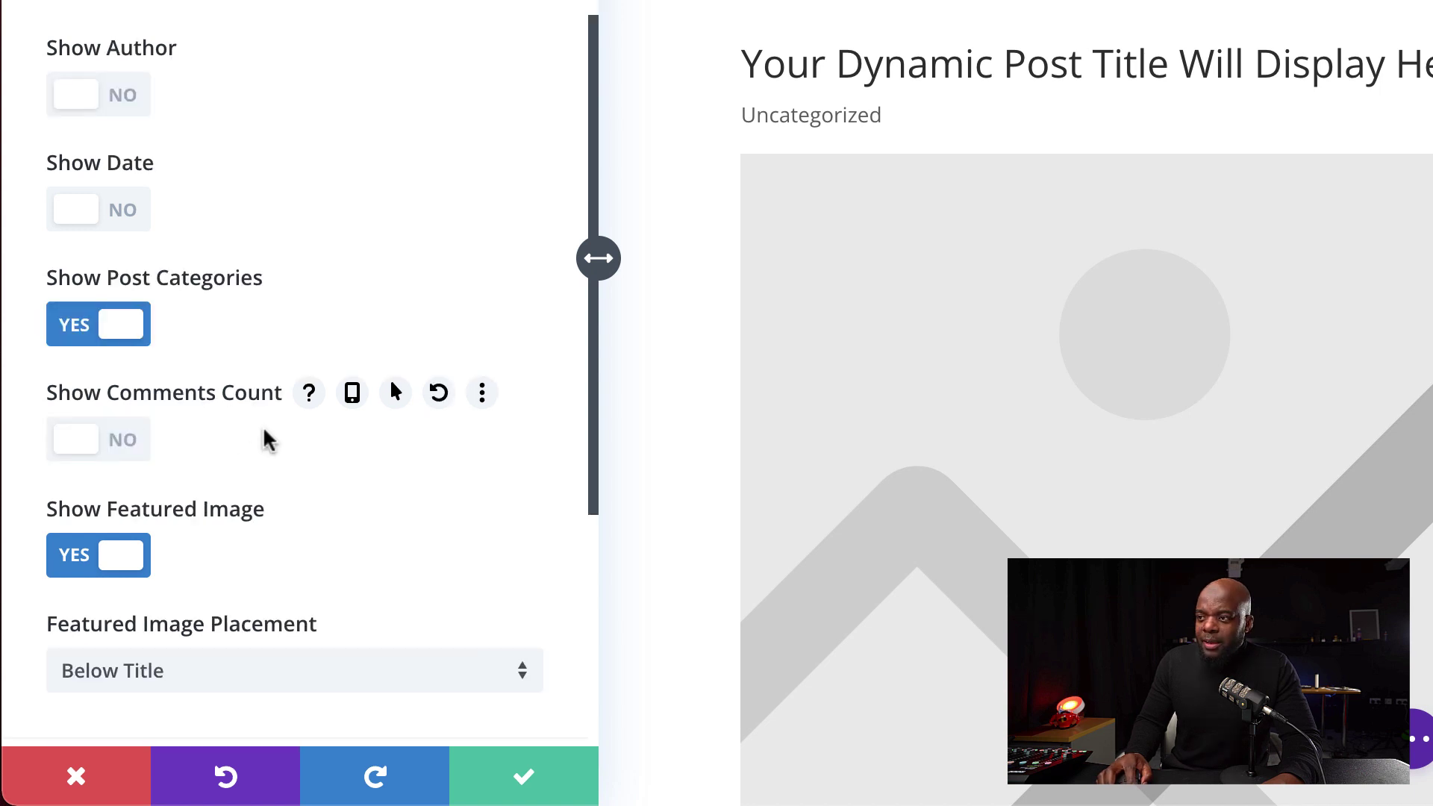
Step: Set Featured Image Placement to Title/Meta Background Image
{"action": "scroll", "coordinate": [329, 501], "scroll_direction": "down", "scroll_amount": 2}
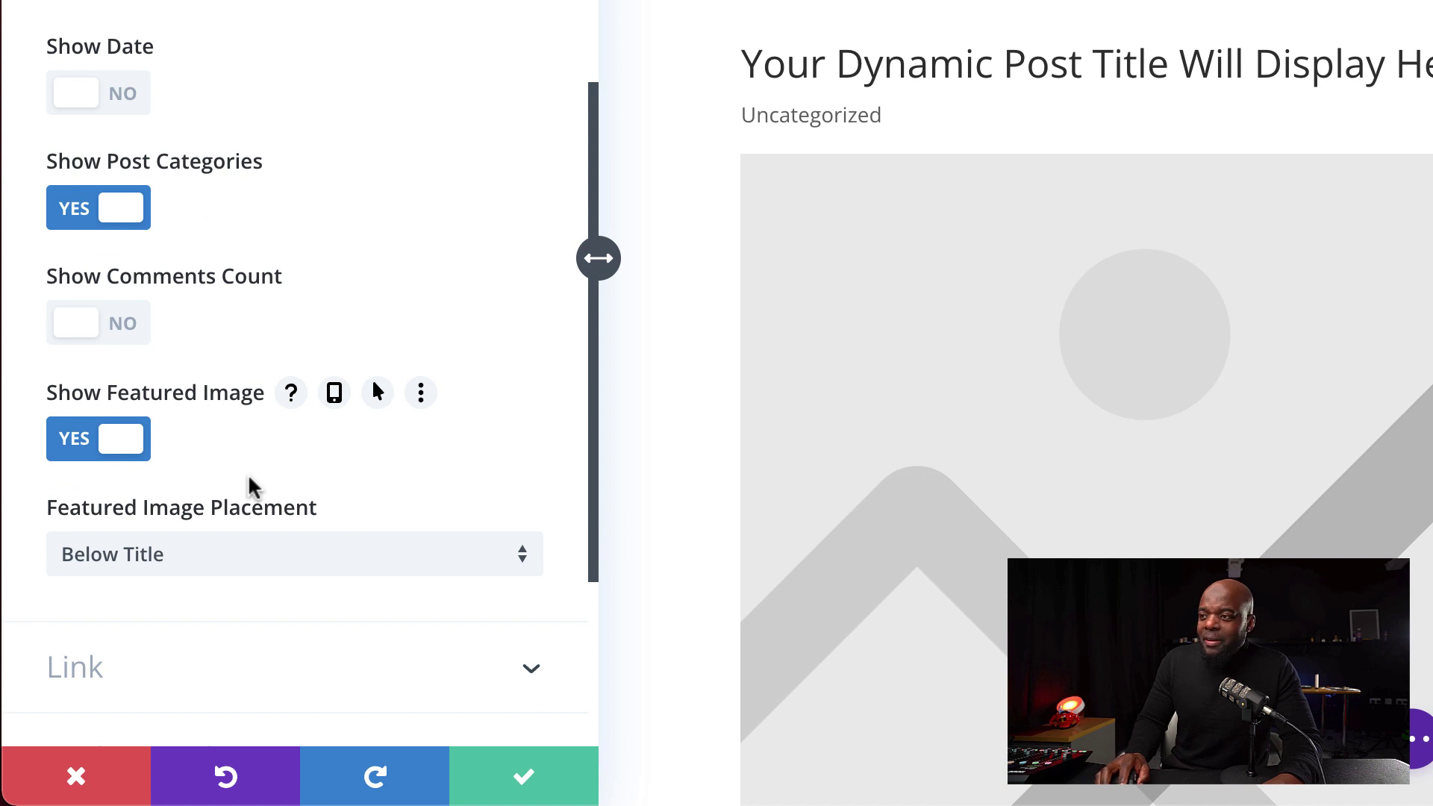
{"action": "scroll", "coordinate": [336, 411], "scroll_direction": "down", "scroll_amount": 1}
{"action": "scroll", "coordinate": [272, 467], "scroll_direction": "down", "scroll_amount": 1}
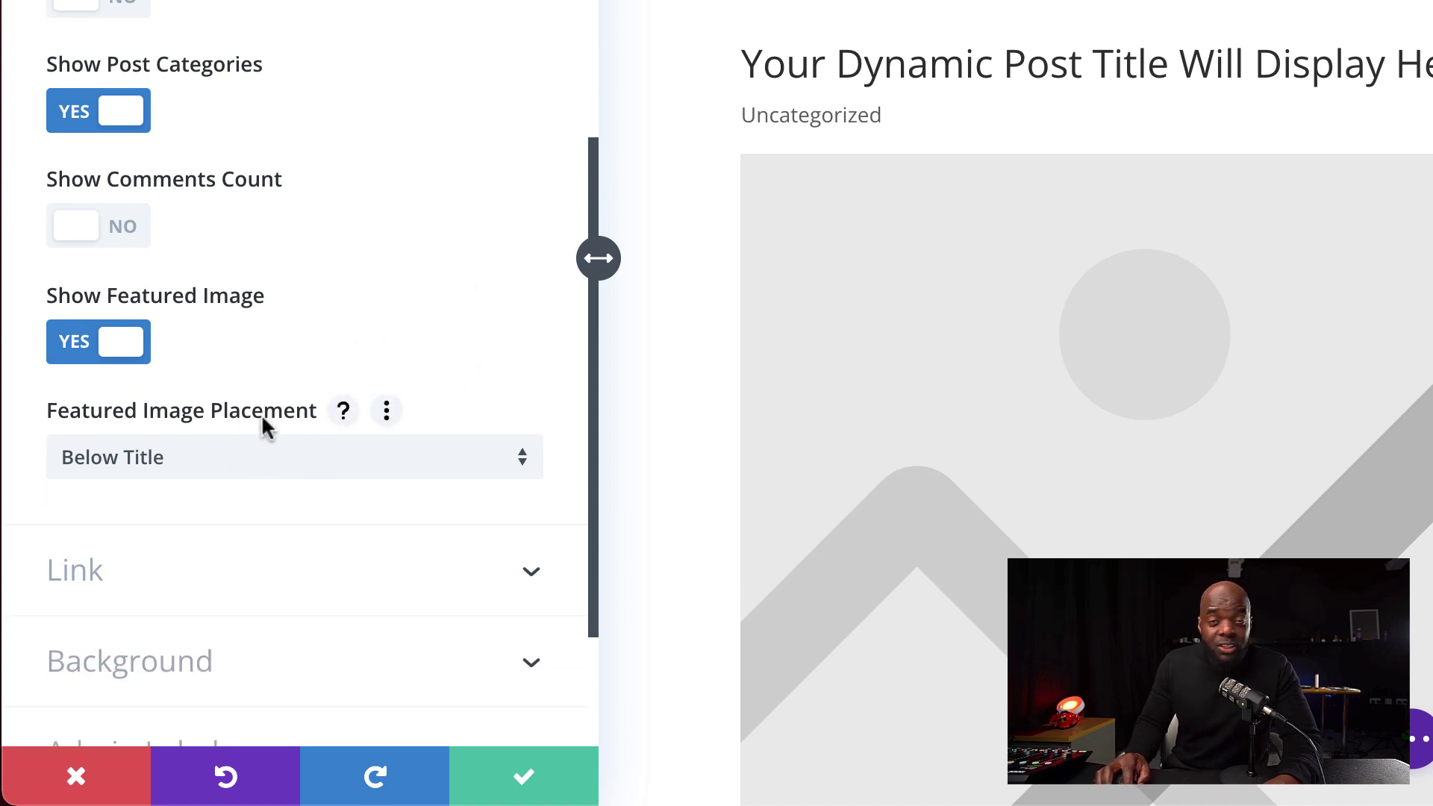
{"action": "left_click", "coordinate": [267, 467]}
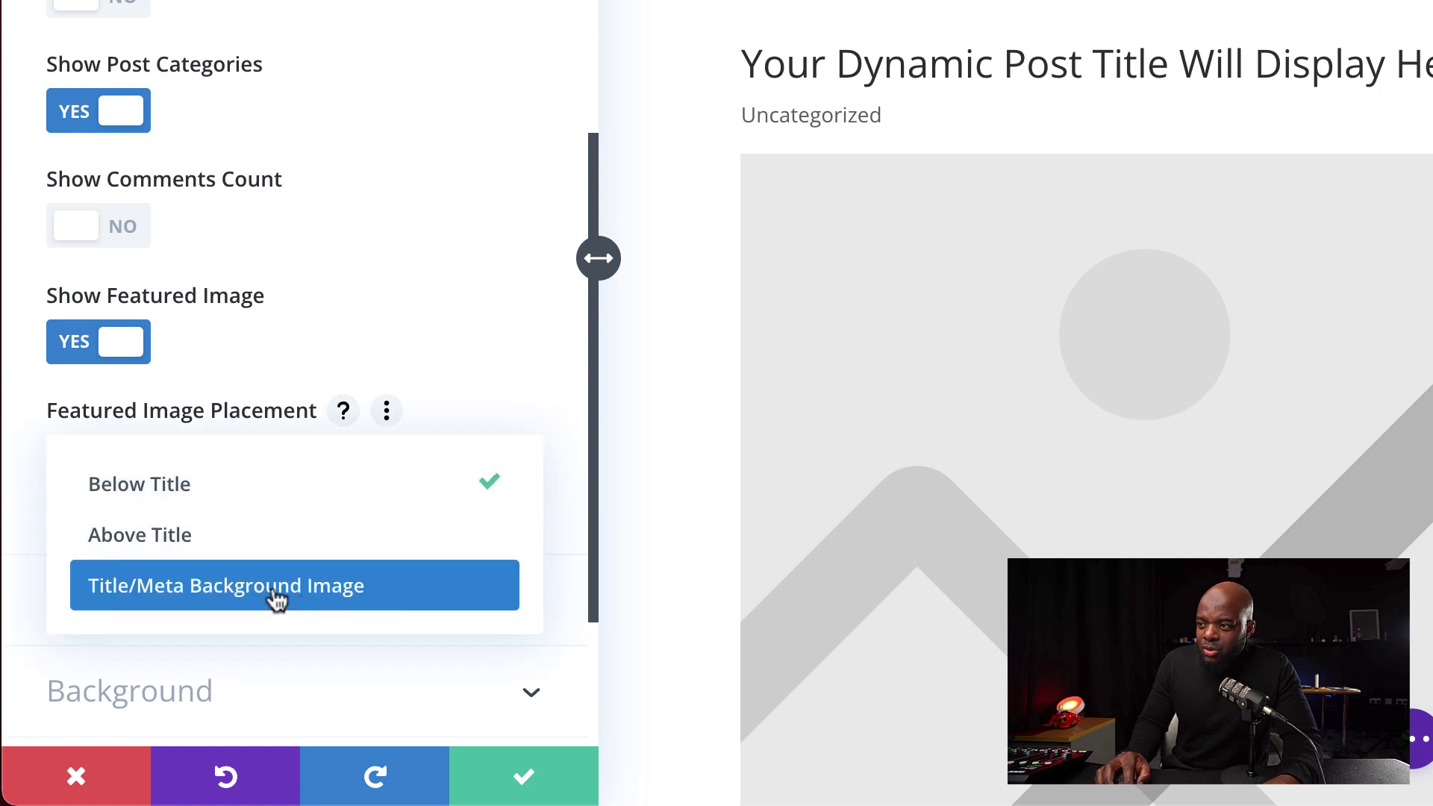
{"action": "left_click", "coordinate": [299, 602]}
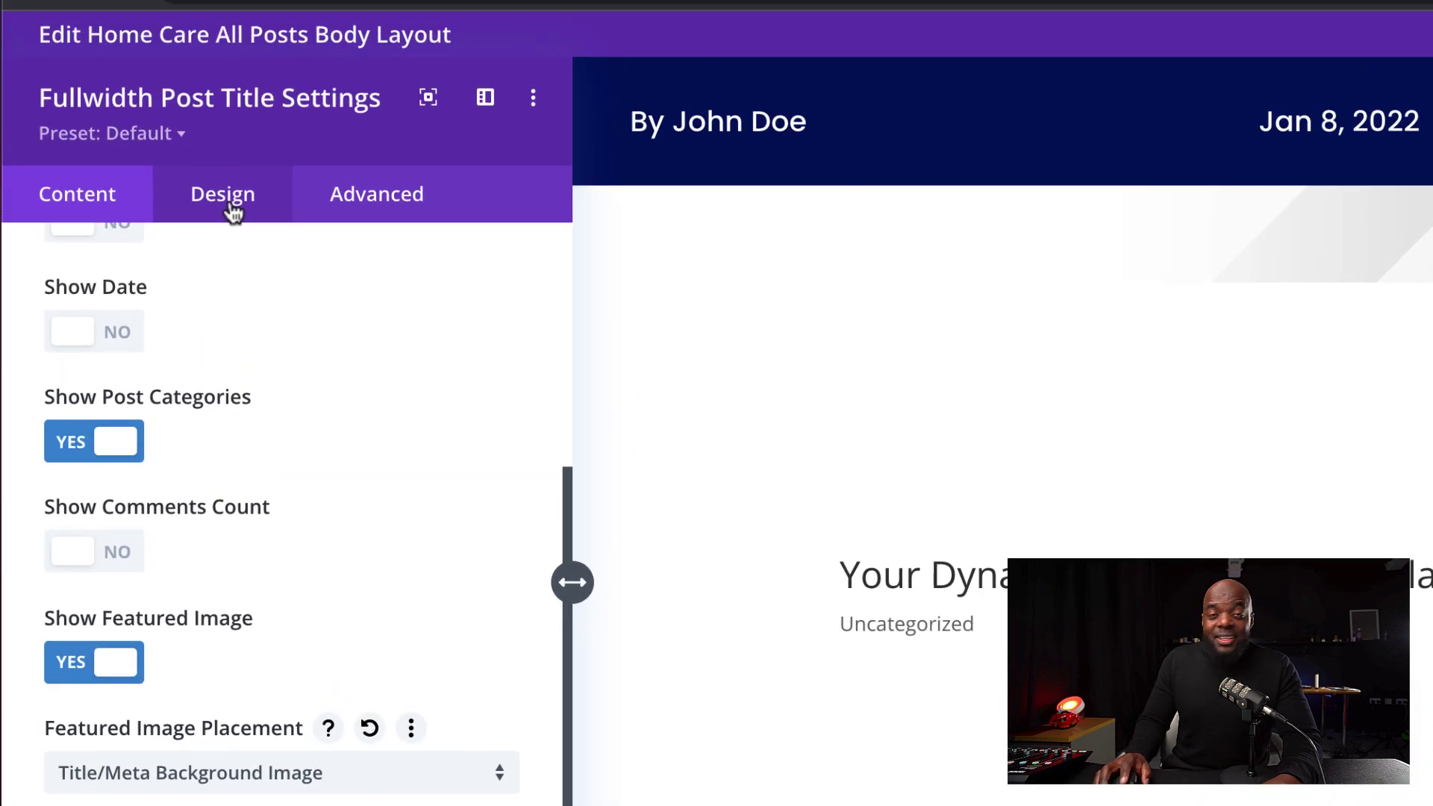
Step: Style the title text in Poppins Semi Bold with navy colour #000763
{"action": "left_click", "coordinate": [227, 302]}
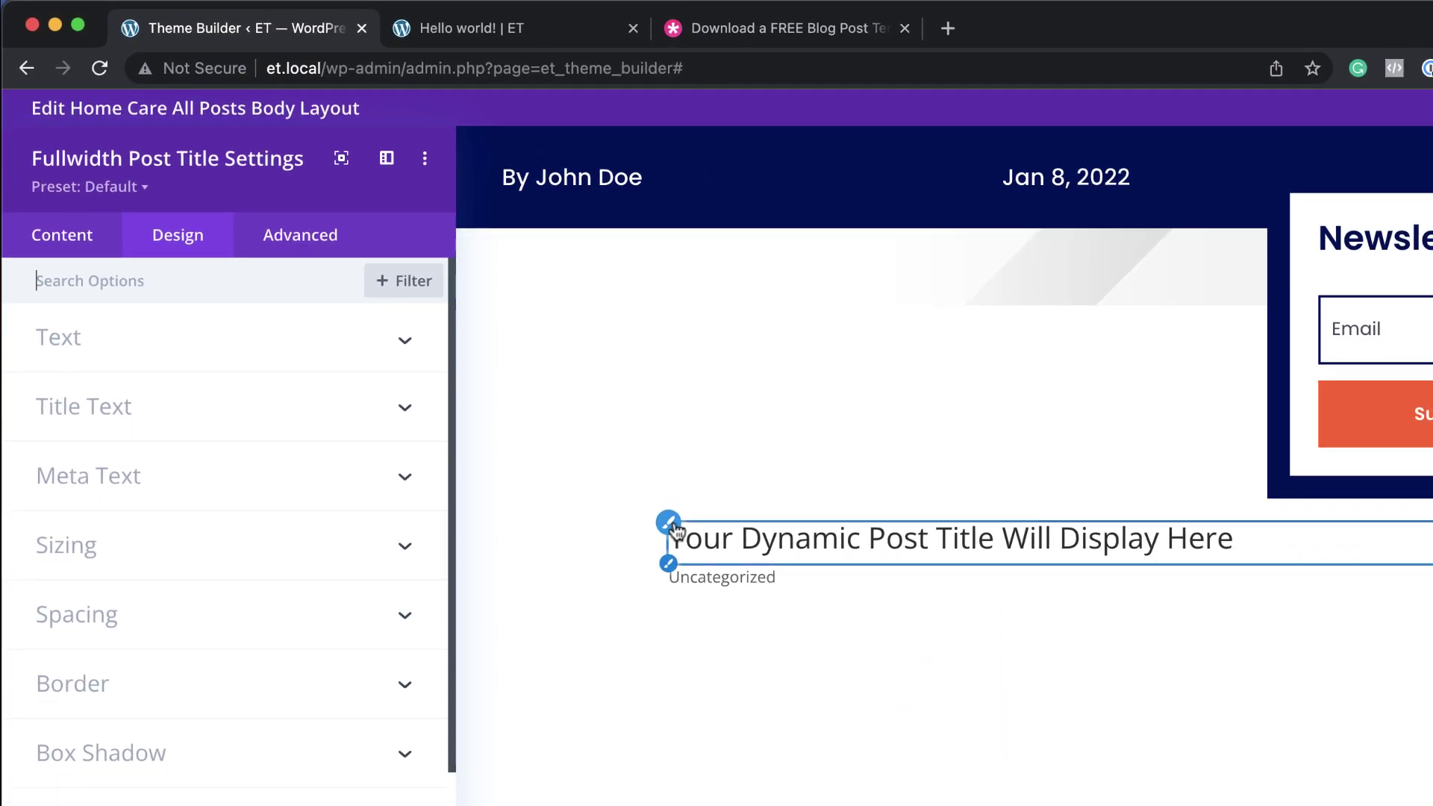
{"action": "left_click", "coordinate": [675, 530]}
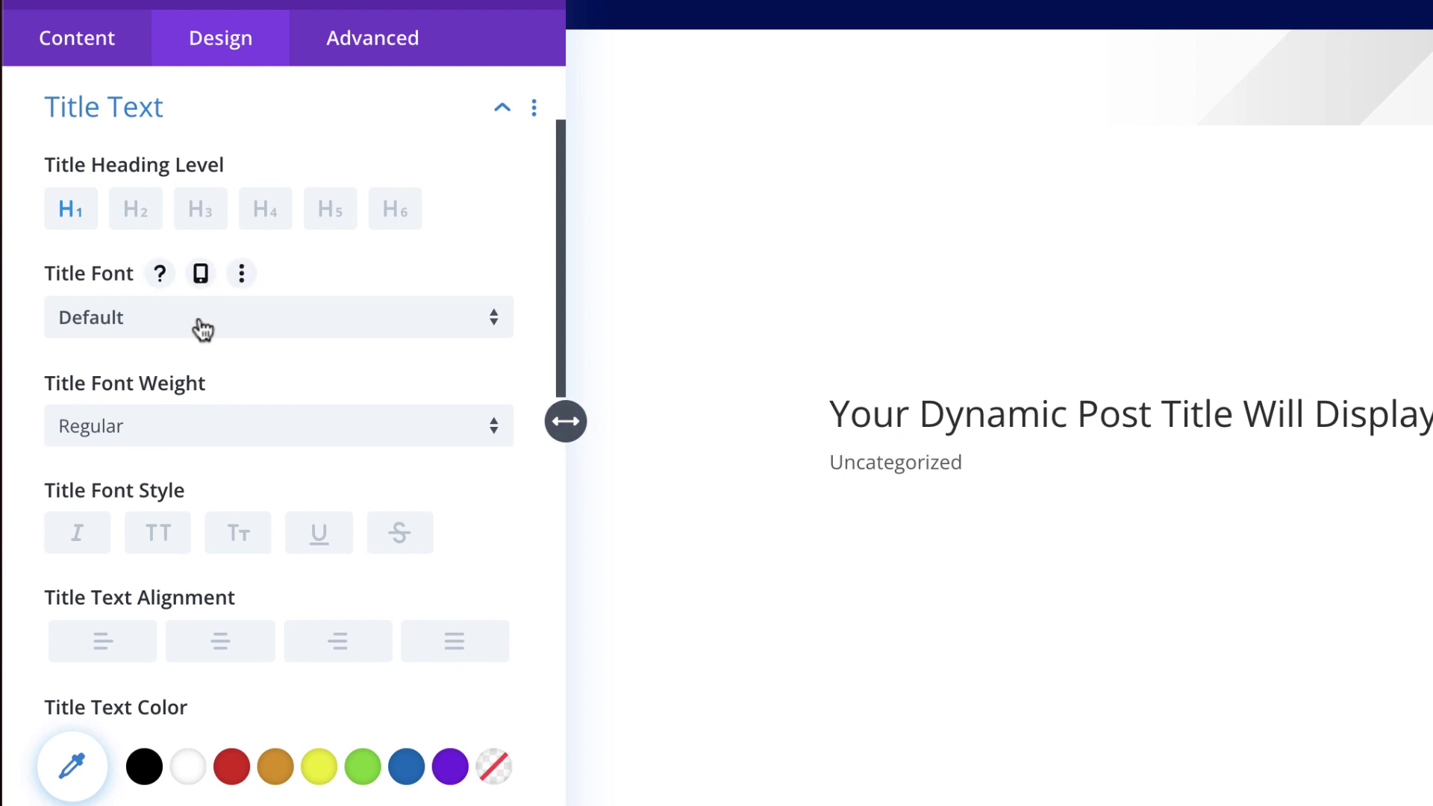
{"action": "left_click", "coordinate": [202, 329]}
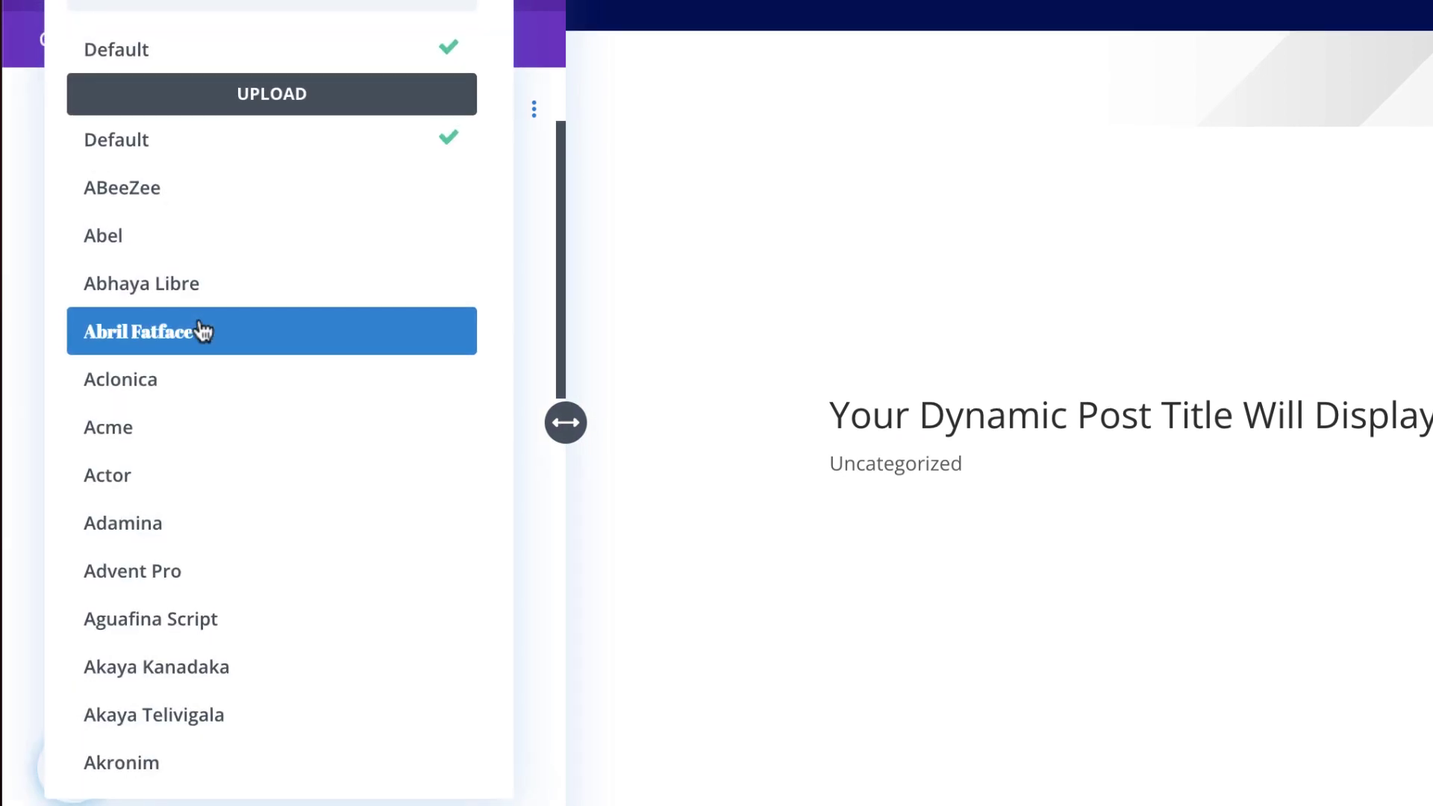
{"action": "type", "text": "popp"}
{"action": "left_click", "coordinate": [120, 121]}
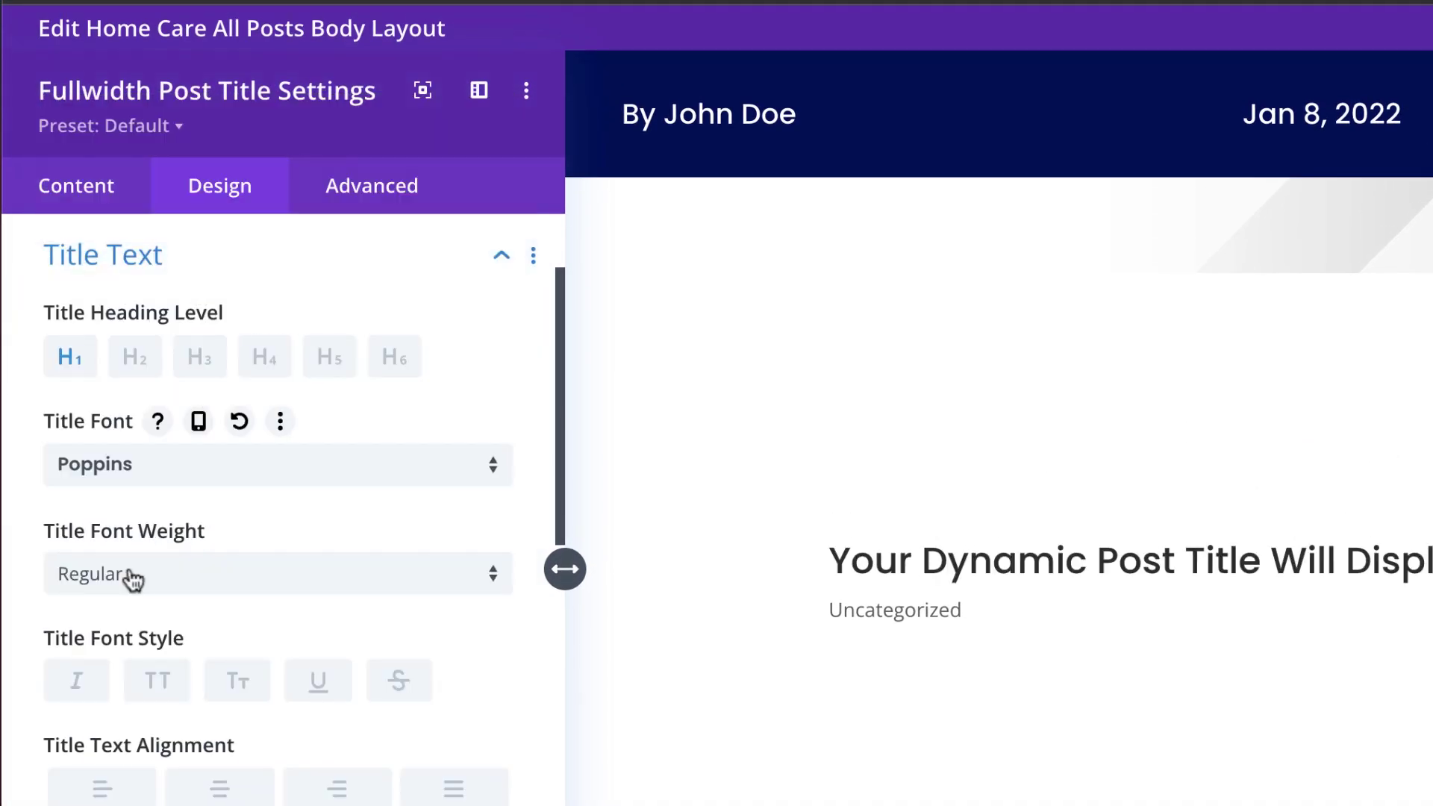
{"action": "left_click", "coordinate": [127, 505]}
{"action": "left_click", "coordinate": [294, 758]}
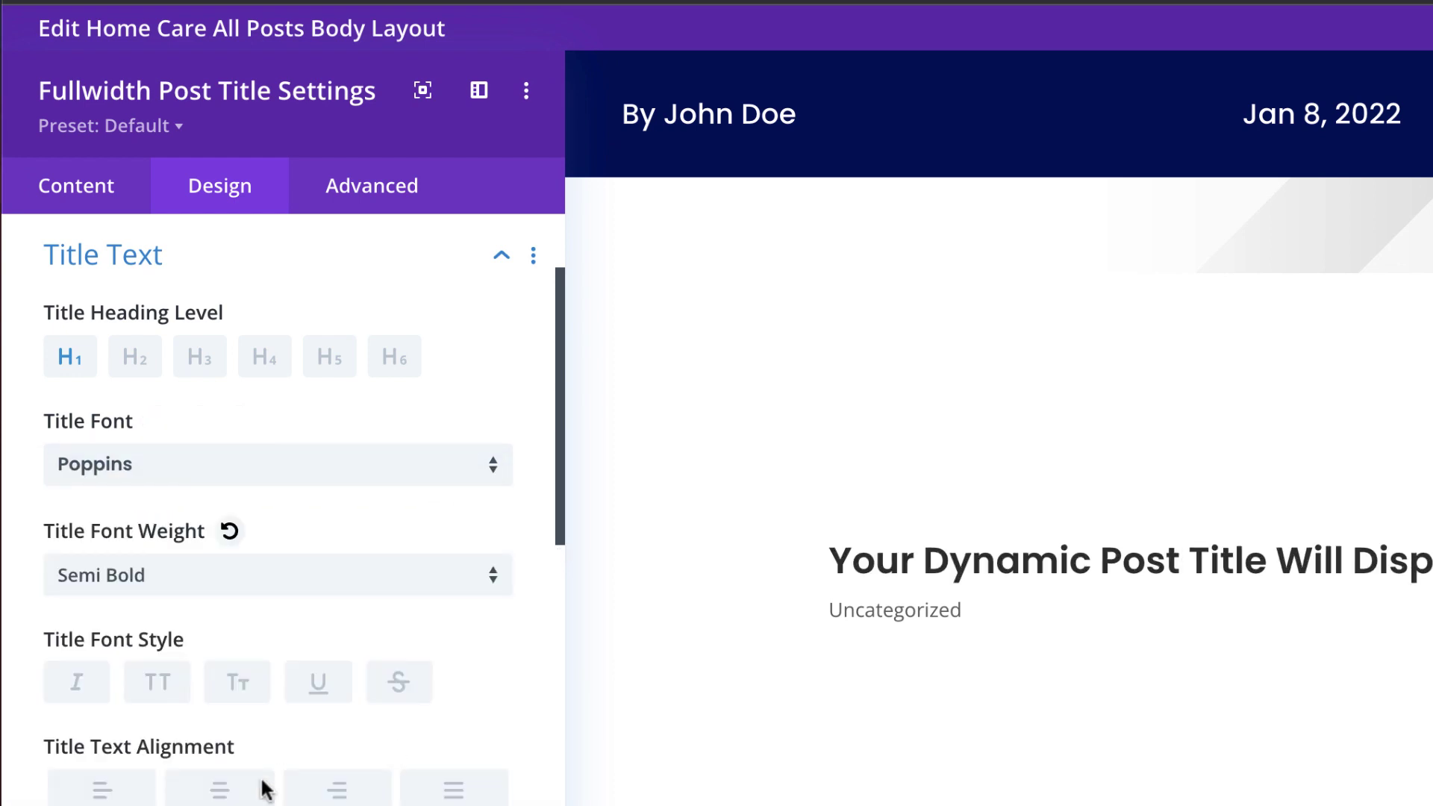
{"action": "scroll", "coordinate": [266, 783], "scroll_direction": "down", "scroll_amount": 2}
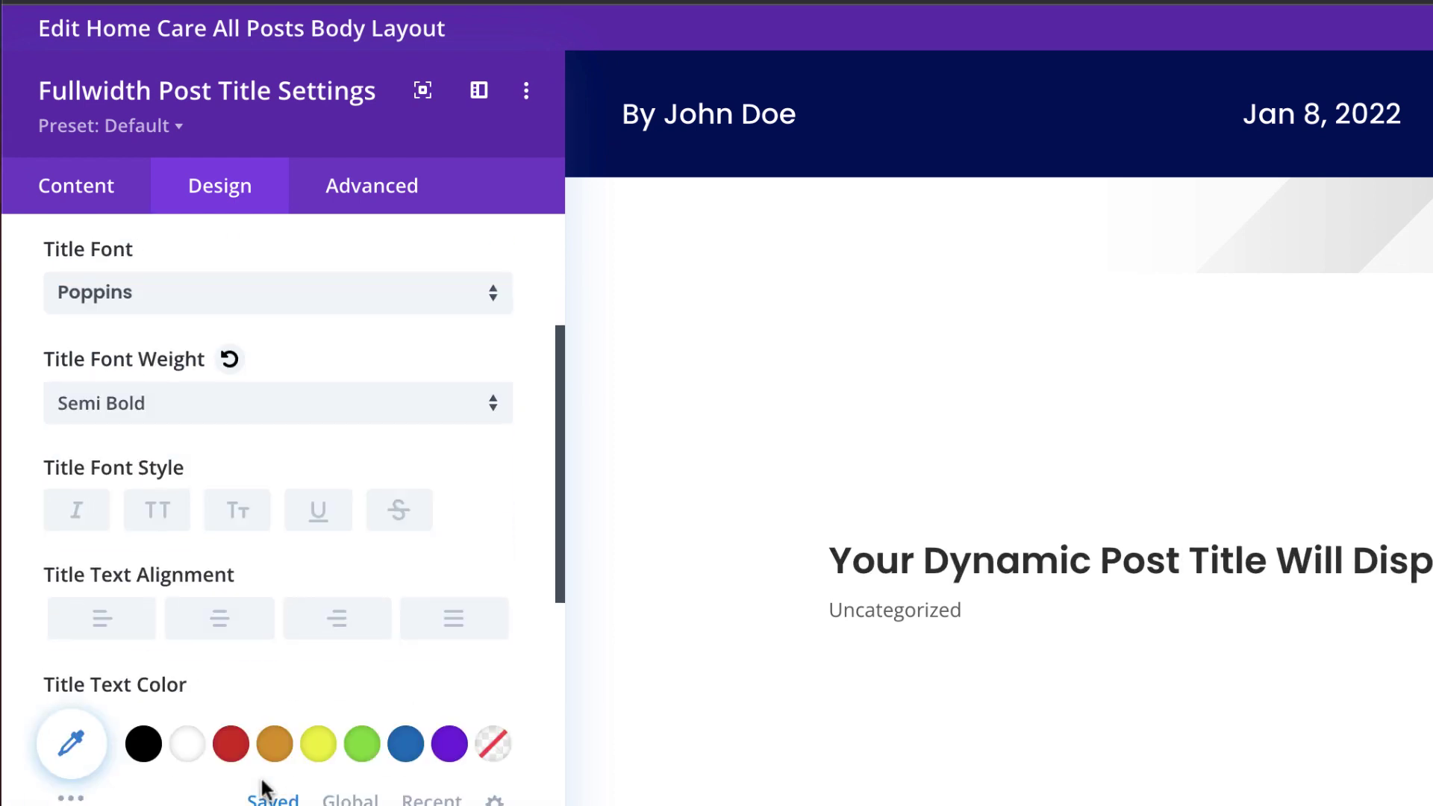
{"action": "left_click", "coordinate": [73, 745]}
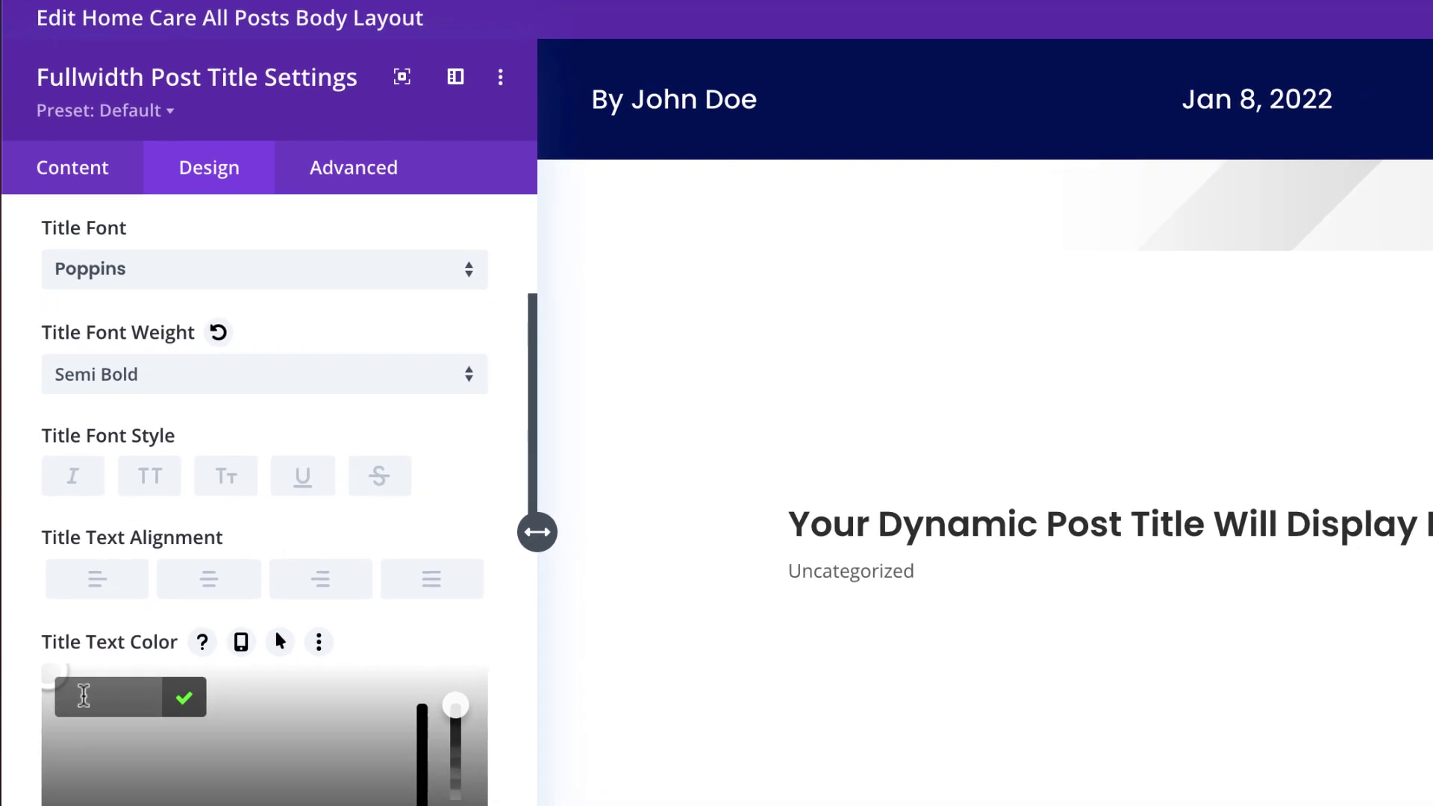
{"action": "type", "text": "#000763"}
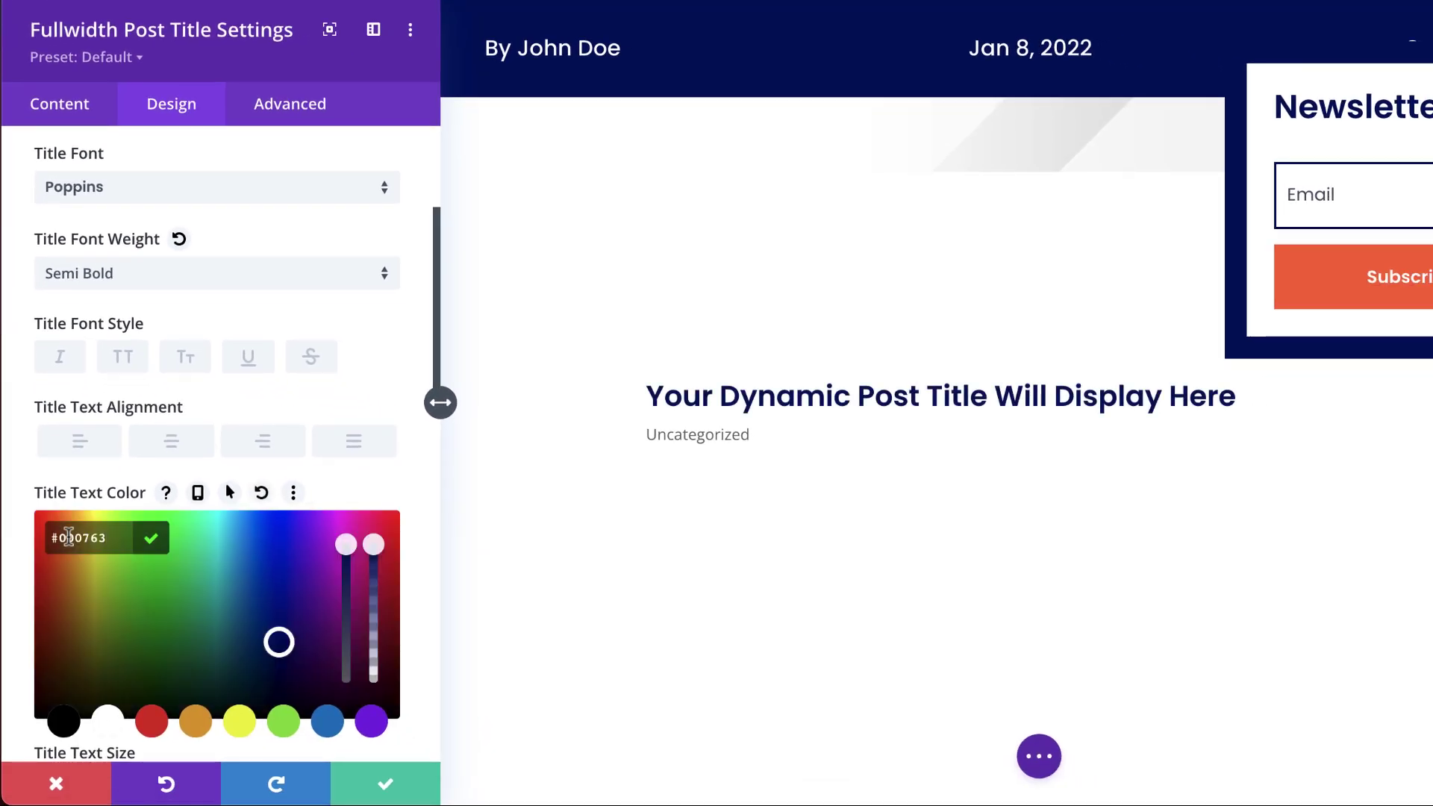
Step: Set the title text size to 72px and line height to 1.3em
{"action": "scroll", "coordinate": [294, 560], "scroll_direction": "down", "scroll_amount": 5}
{"action": "left_click", "coordinate": [344, 379]}
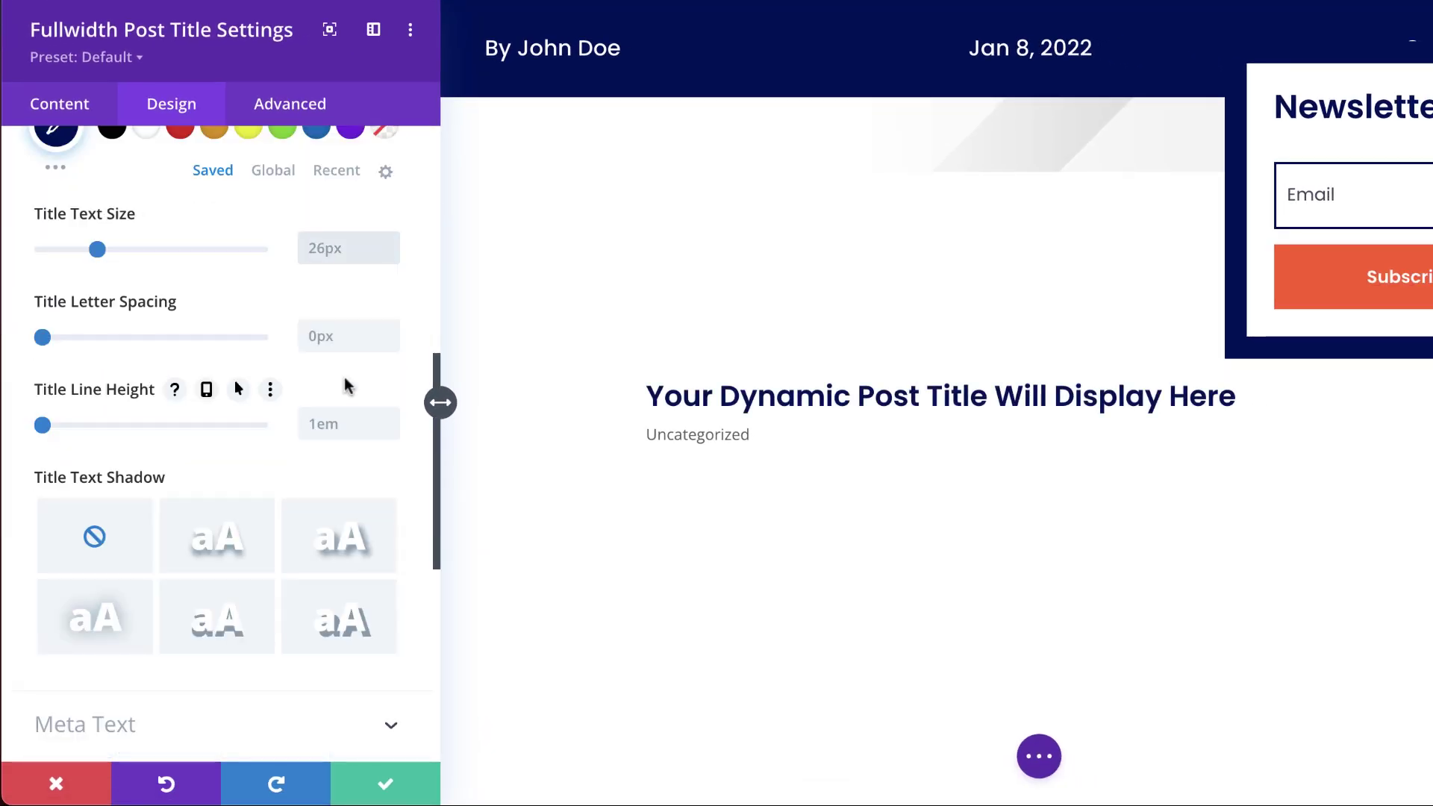
{"action": "type", "text": "72"}
{"action": "left_click", "coordinate": [347, 437]}
{"action": "type", "text": "1.3em"}
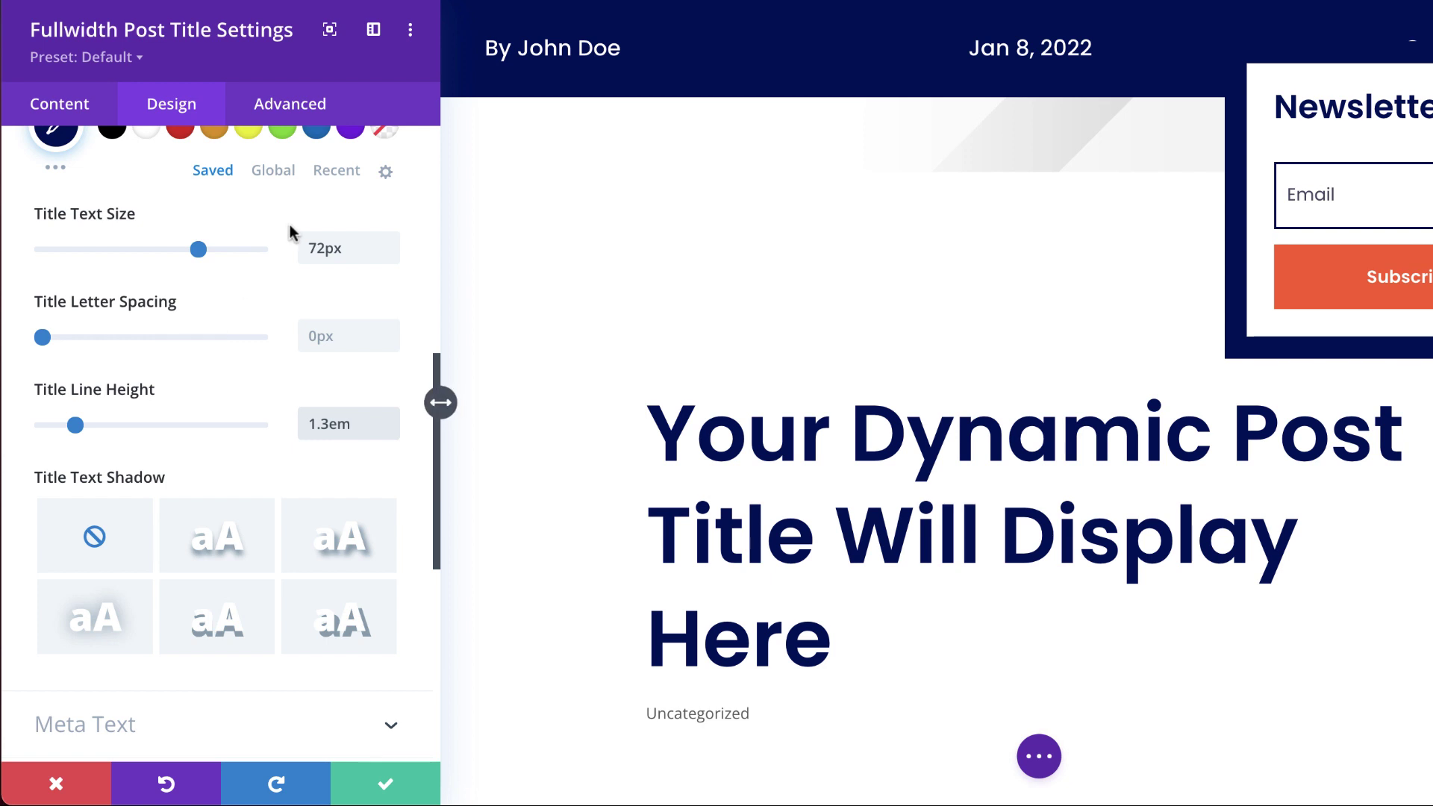
{"action": "scroll", "coordinate": [294, 230], "scroll_direction": "up", "scroll_amount": 2}
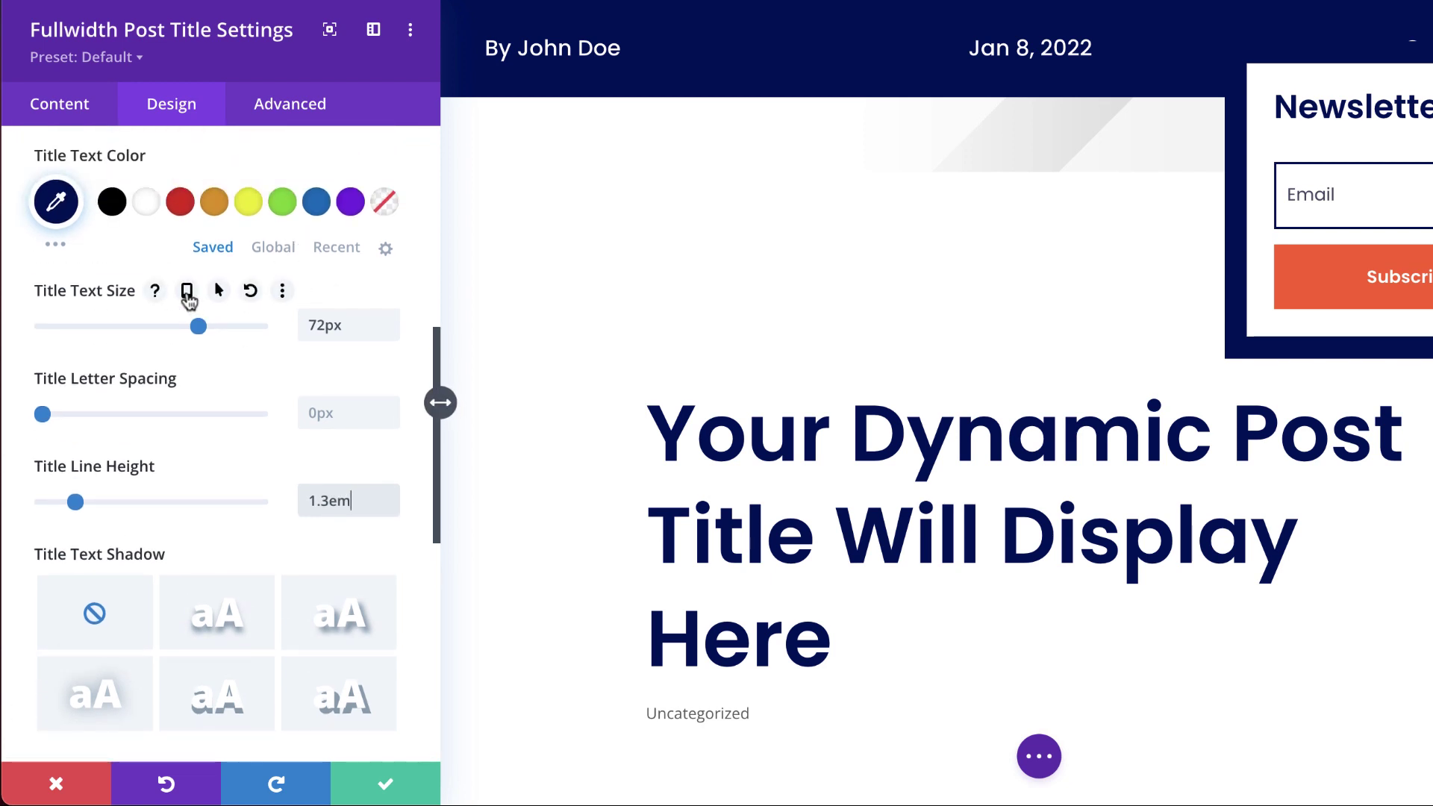
Step: Give the title a responsive size of 40px on tablet and 34px on phone
{"action": "left_click", "coordinate": [186, 292]}
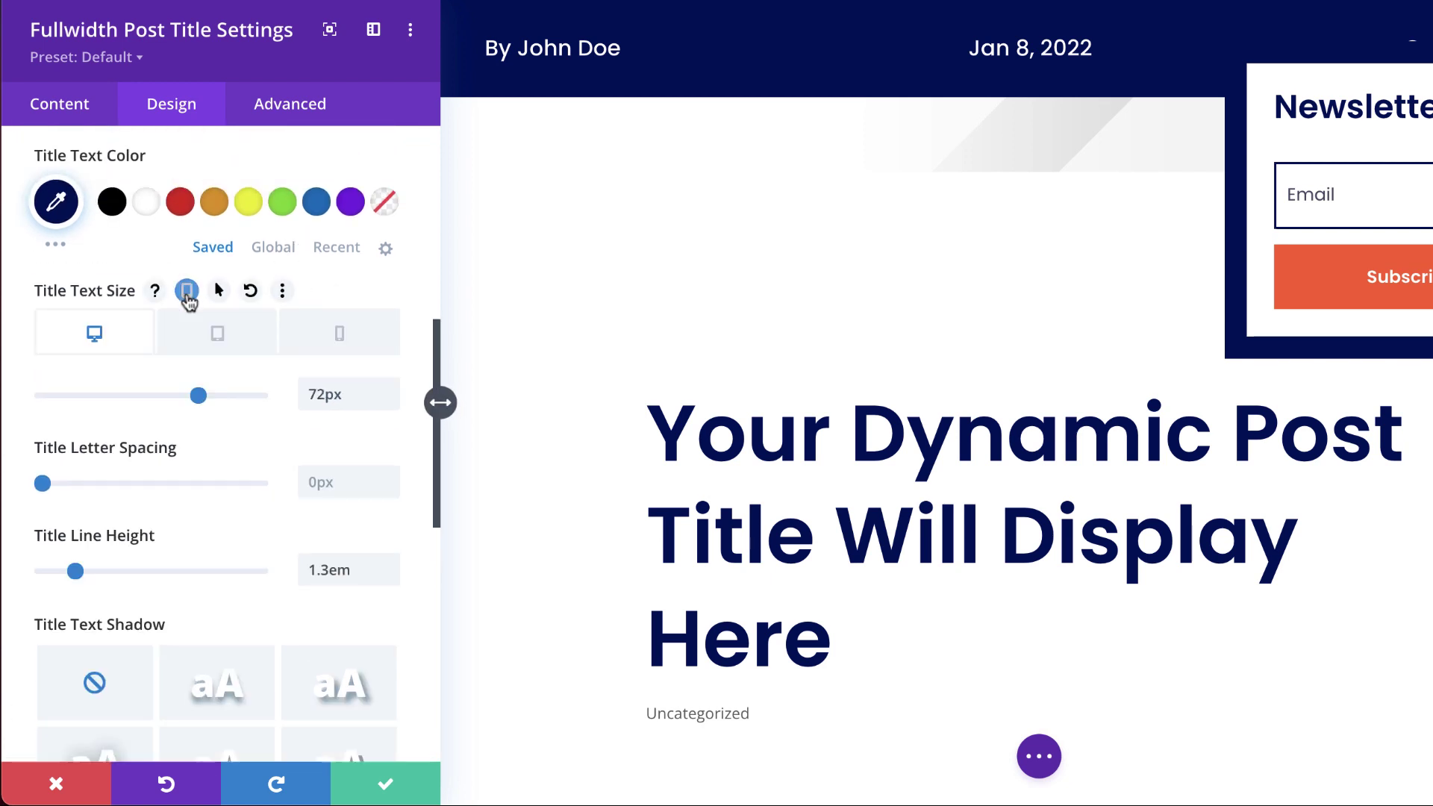
{"action": "left_click", "coordinate": [215, 337]}
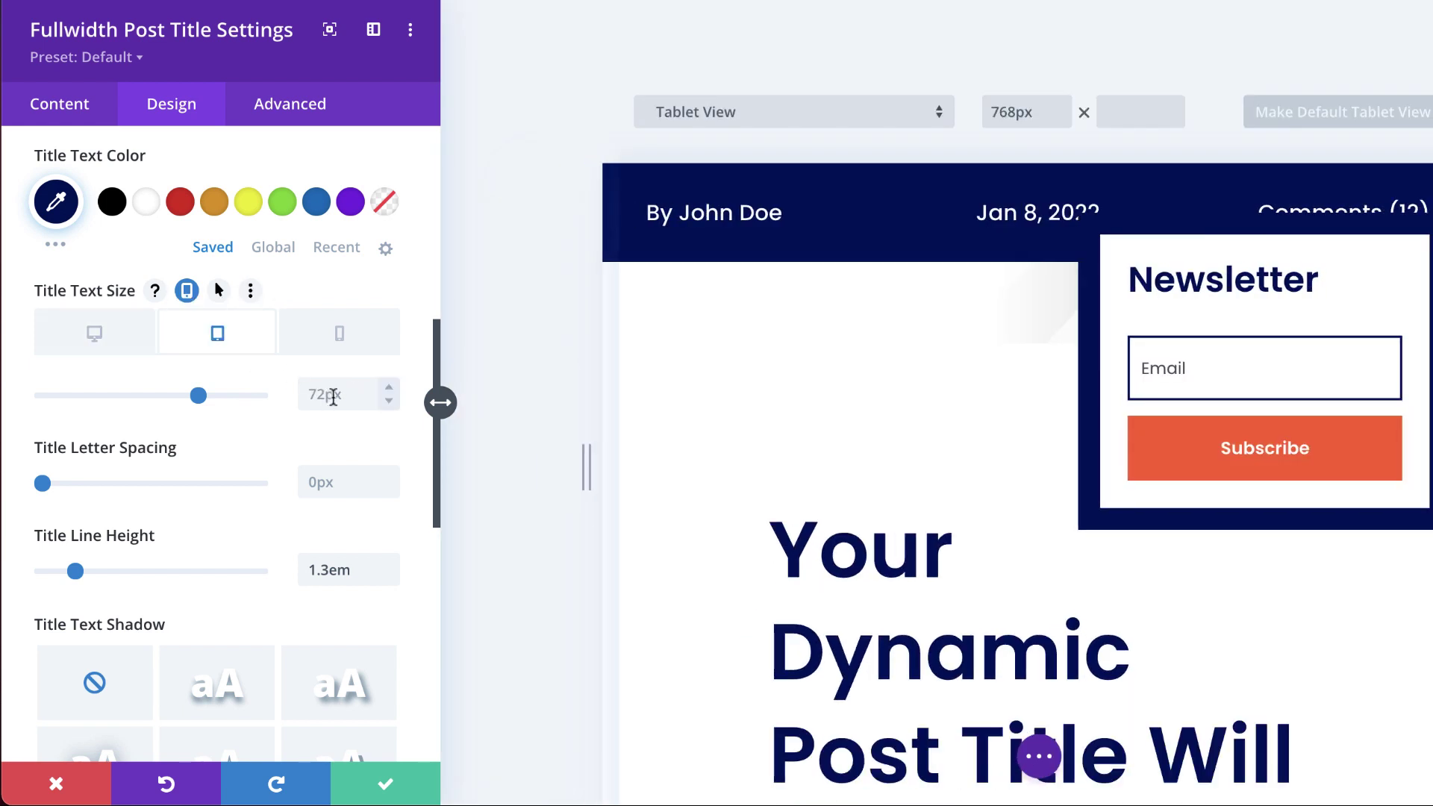
{"action": "left_click", "coordinate": [333, 396]}
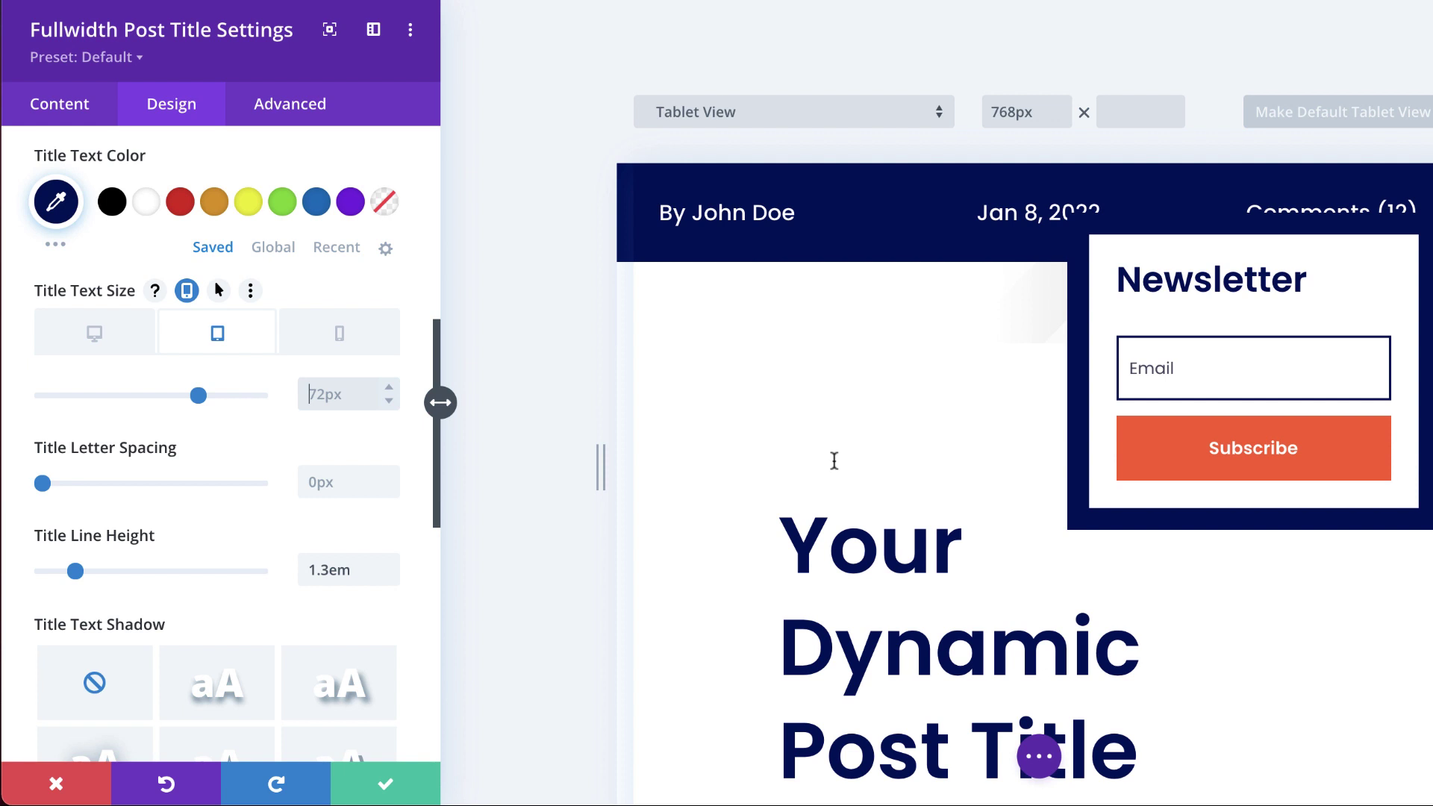
{"action": "scroll", "coordinate": [831, 458], "scroll_direction": "down", "scroll_amount": 1}
{"action": "type", "text": "40"}
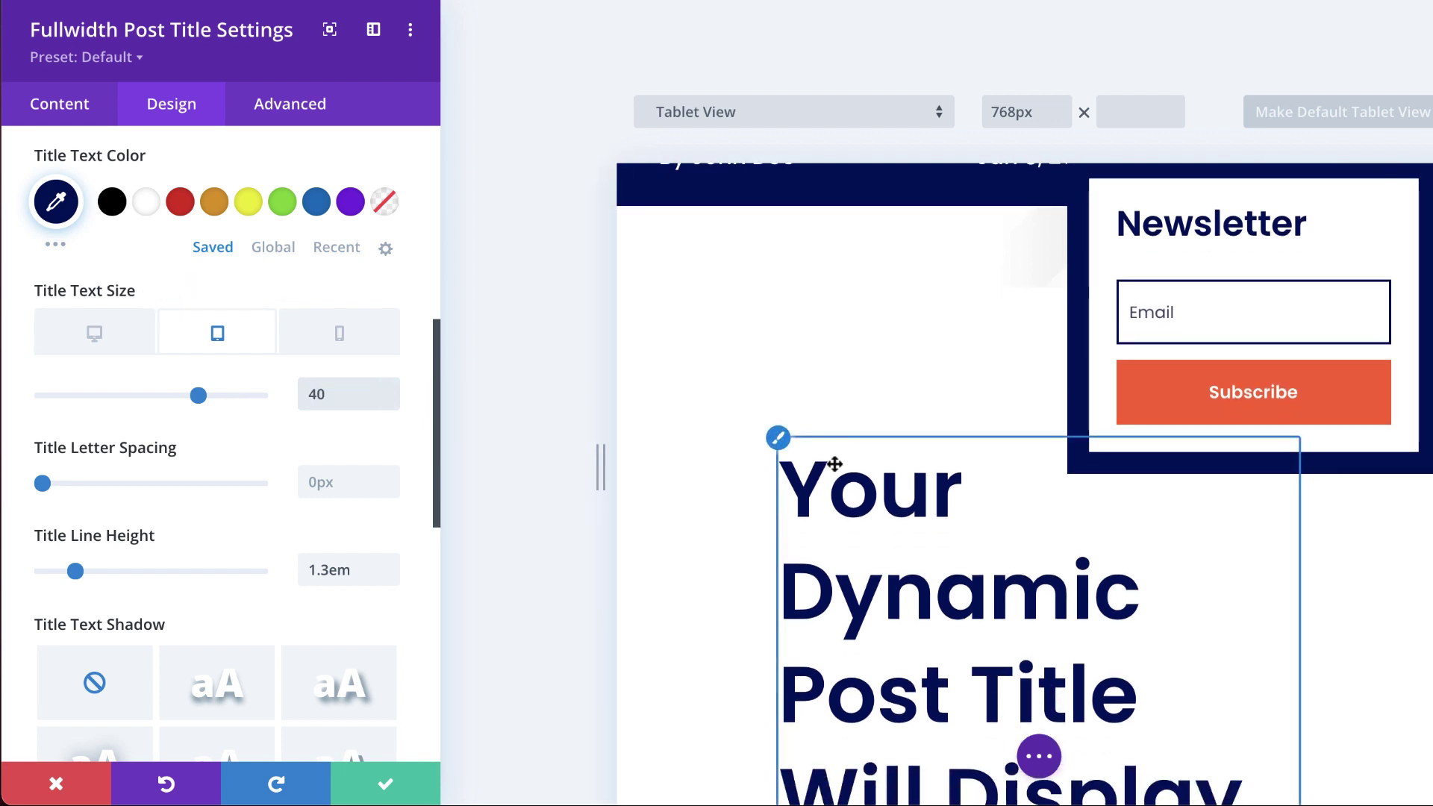
{"action": "type", "text": "px"}
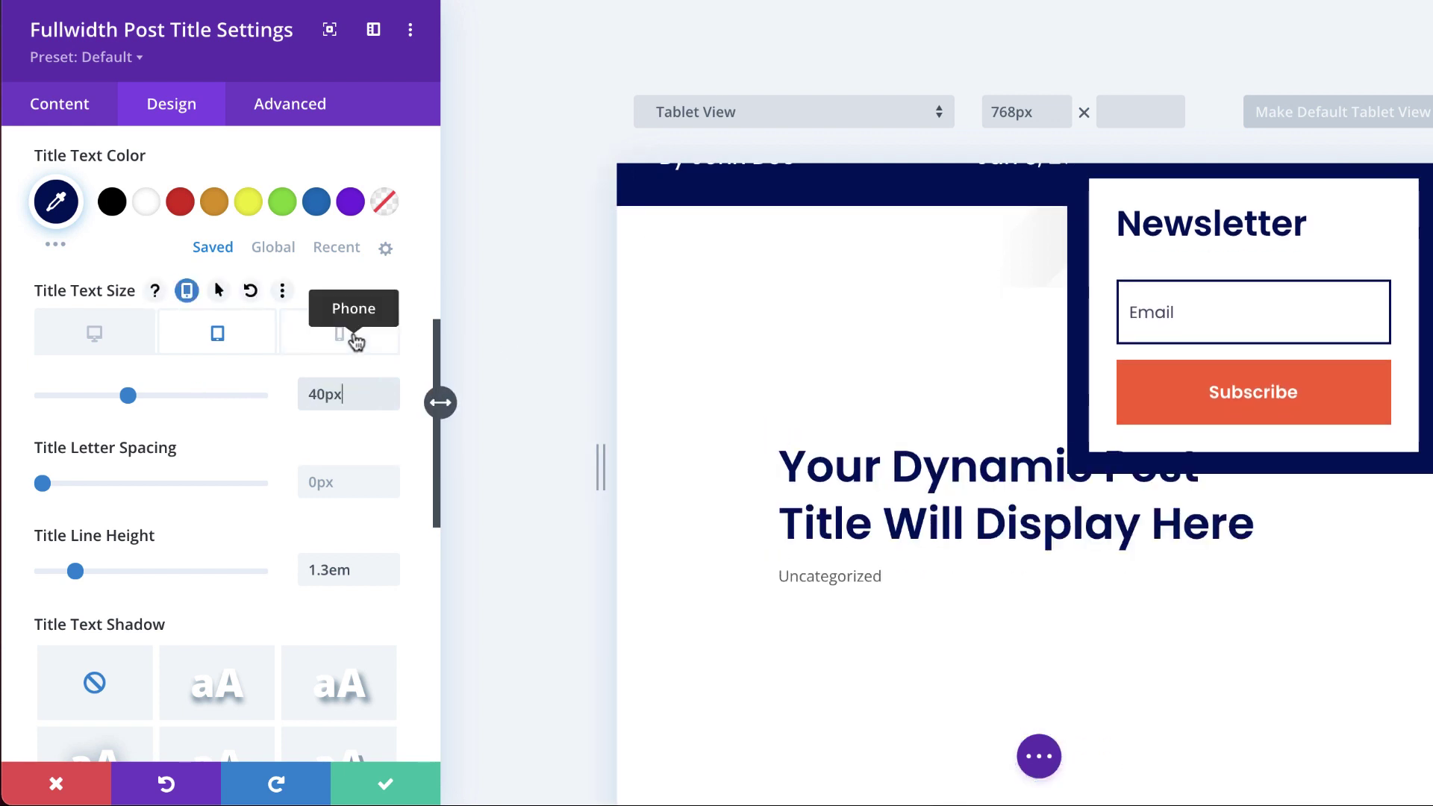
{"action": "left_click", "coordinate": [355, 338]}
{"action": "left_click", "coordinate": [346, 393]}
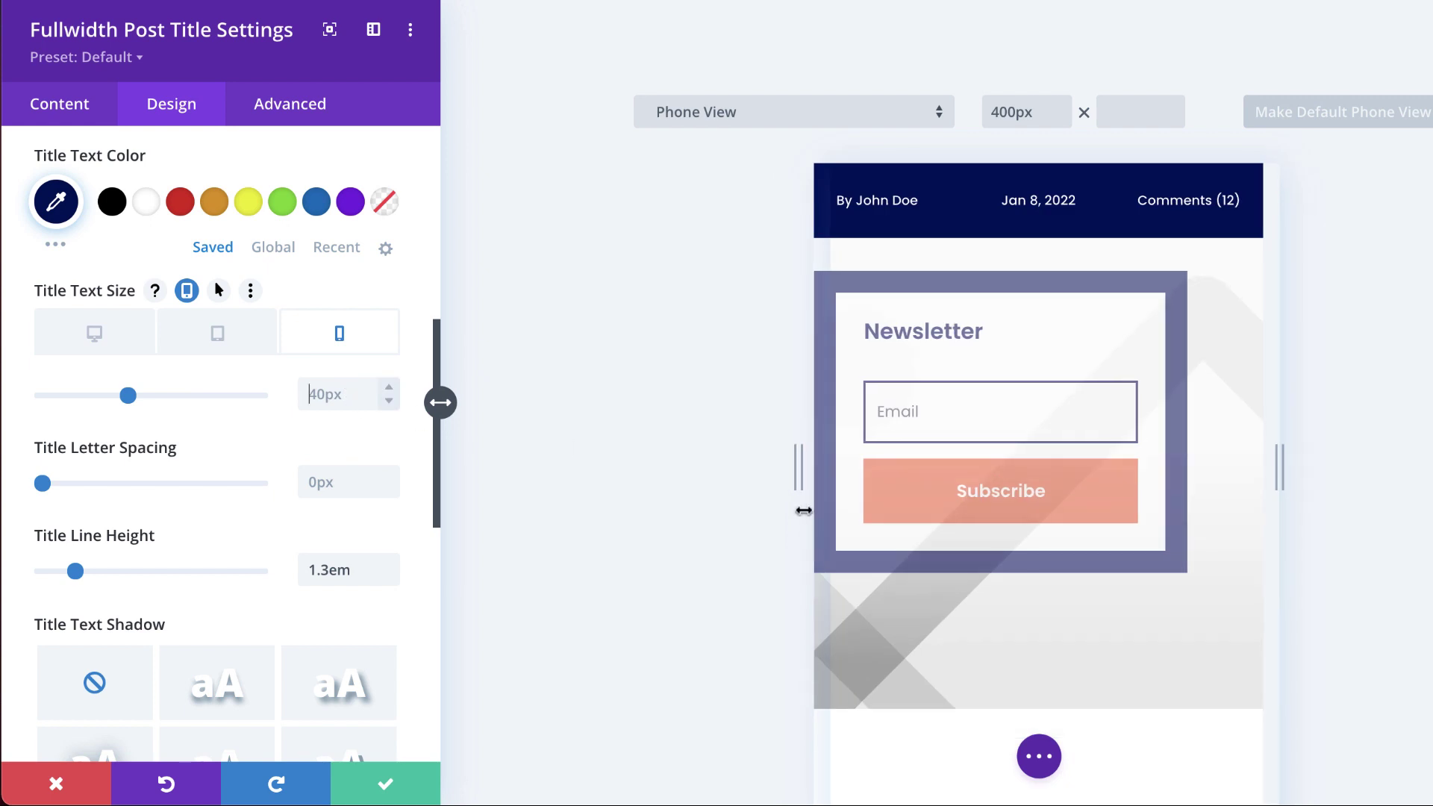
{"action": "type", "text": "34px"}
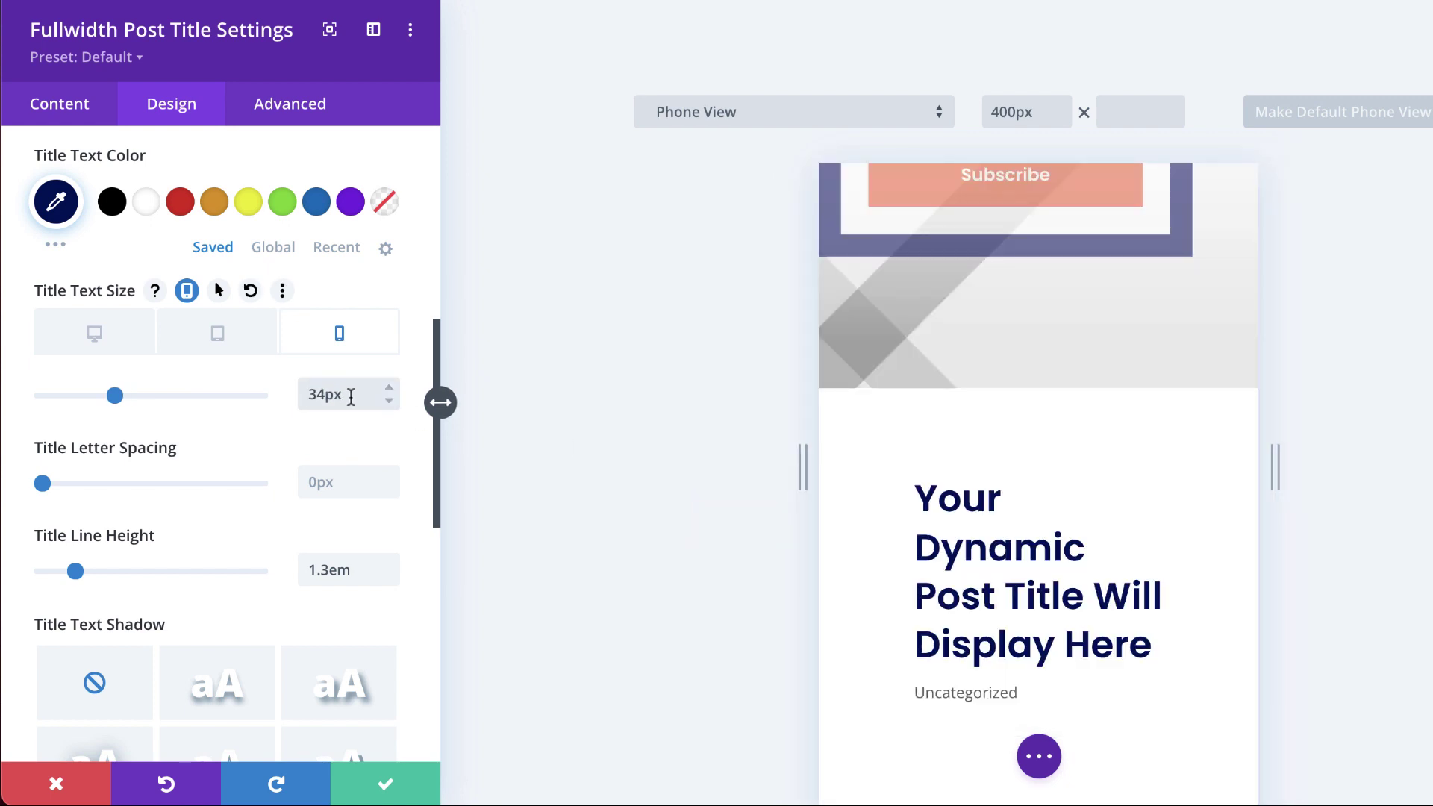
Step: Change the title line height to 1.2em and return to the desktop view
{"action": "left_click", "coordinate": [330, 570]}
{"action": "key", "text": "BackSpace"}
{"action": "type", "text": "2"}
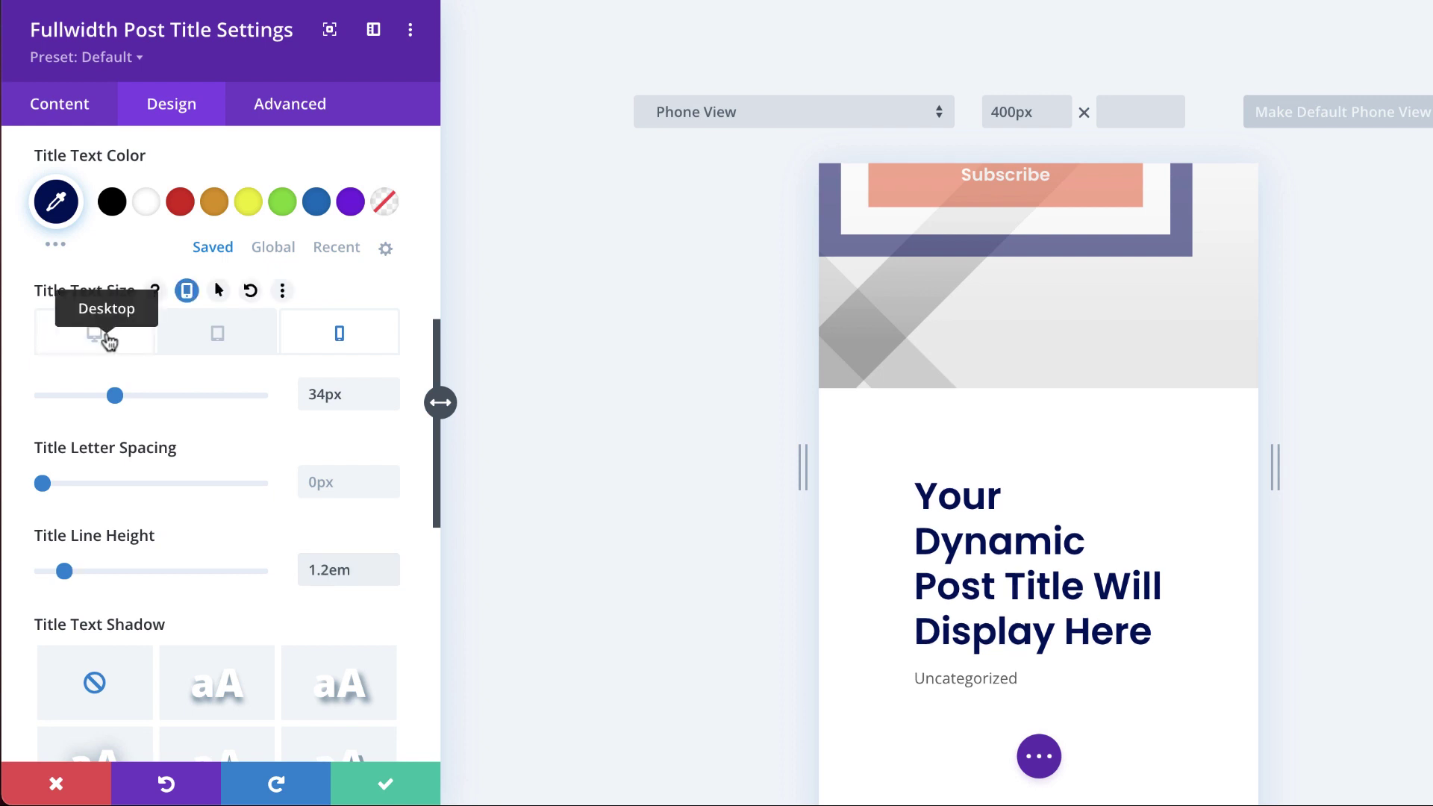
{"action": "left_click", "coordinate": [108, 341]}
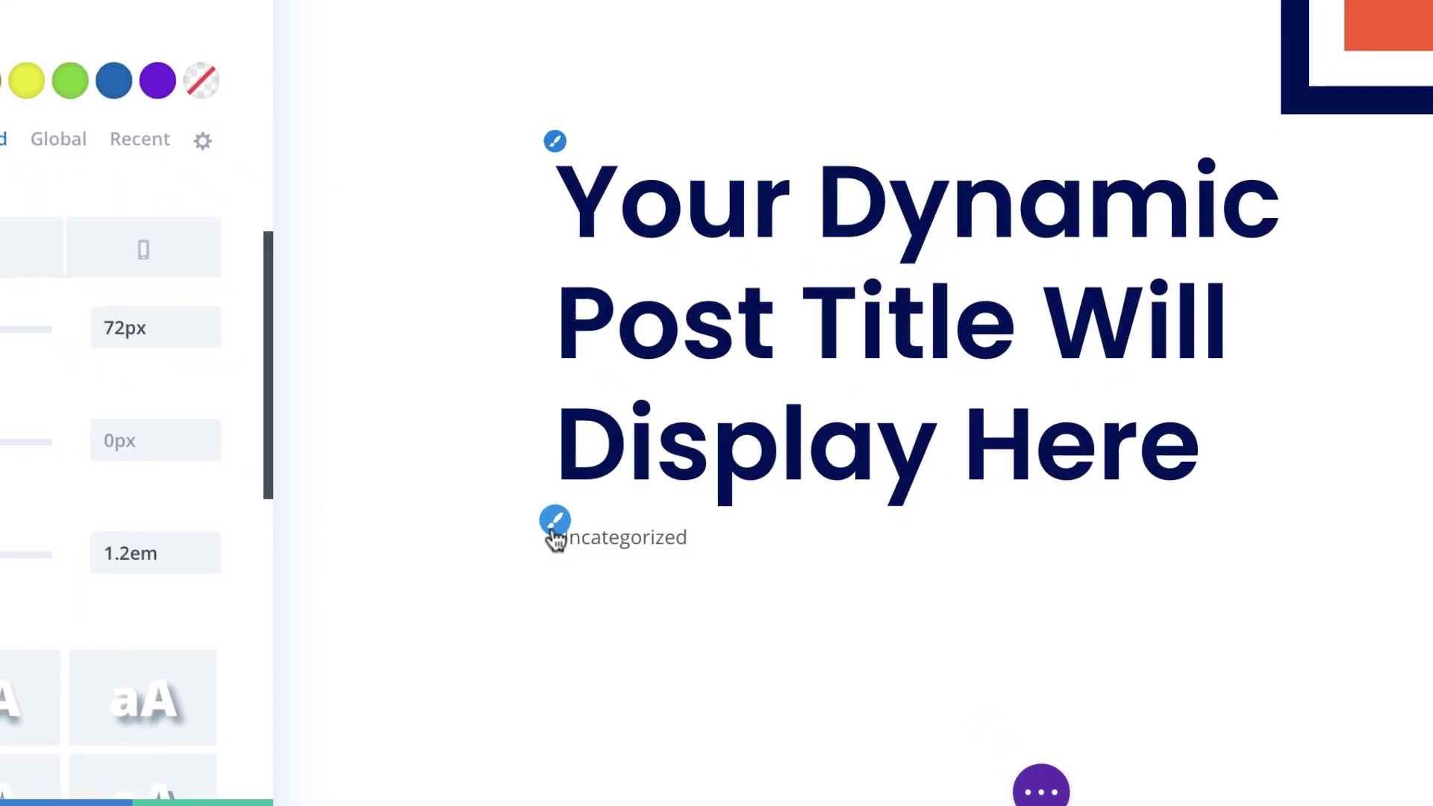
Step: Set the meta text font to Poppins with pink colour #e53796
{"action": "left_click", "coordinate": [560, 528]}
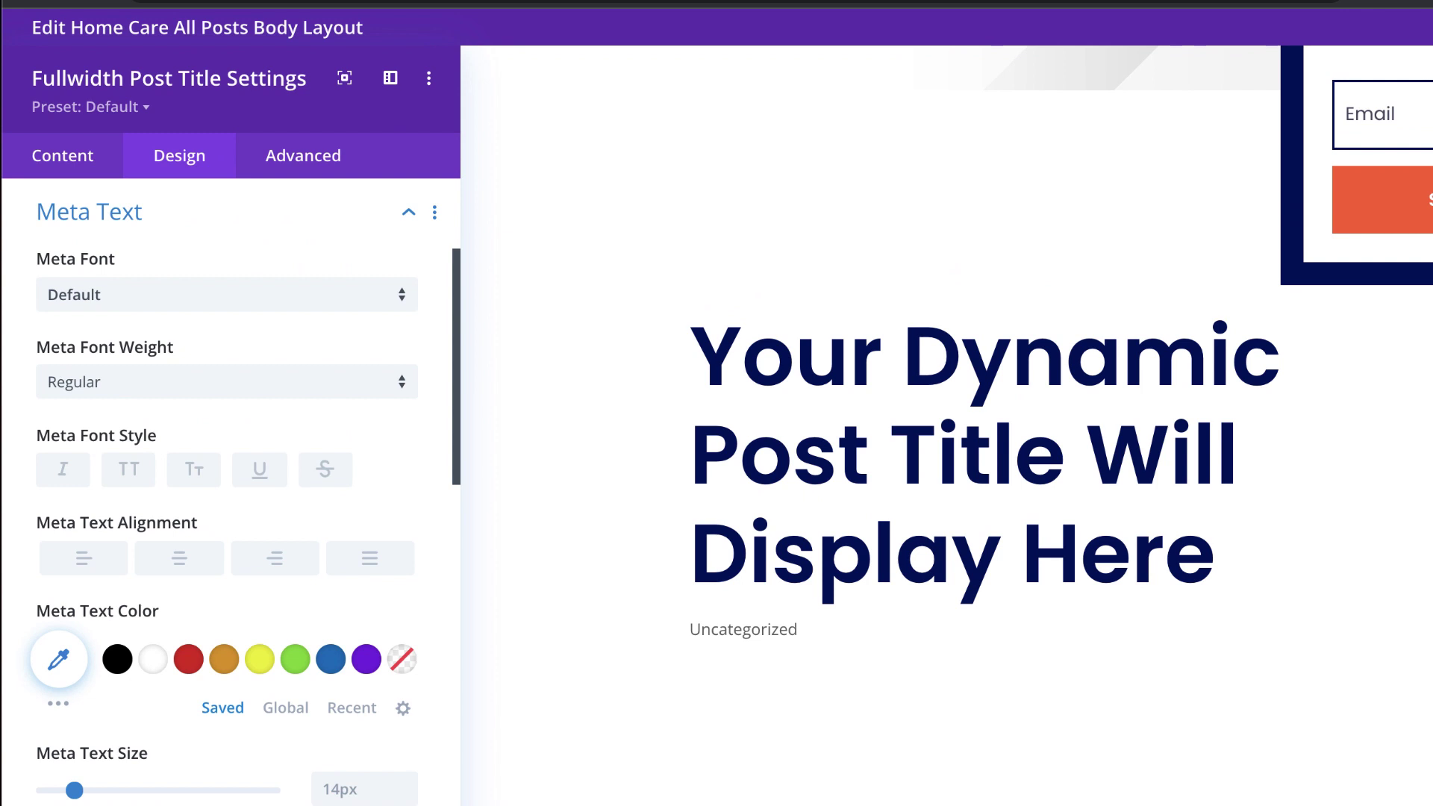
{"action": "left_click", "coordinate": [160, 308]}
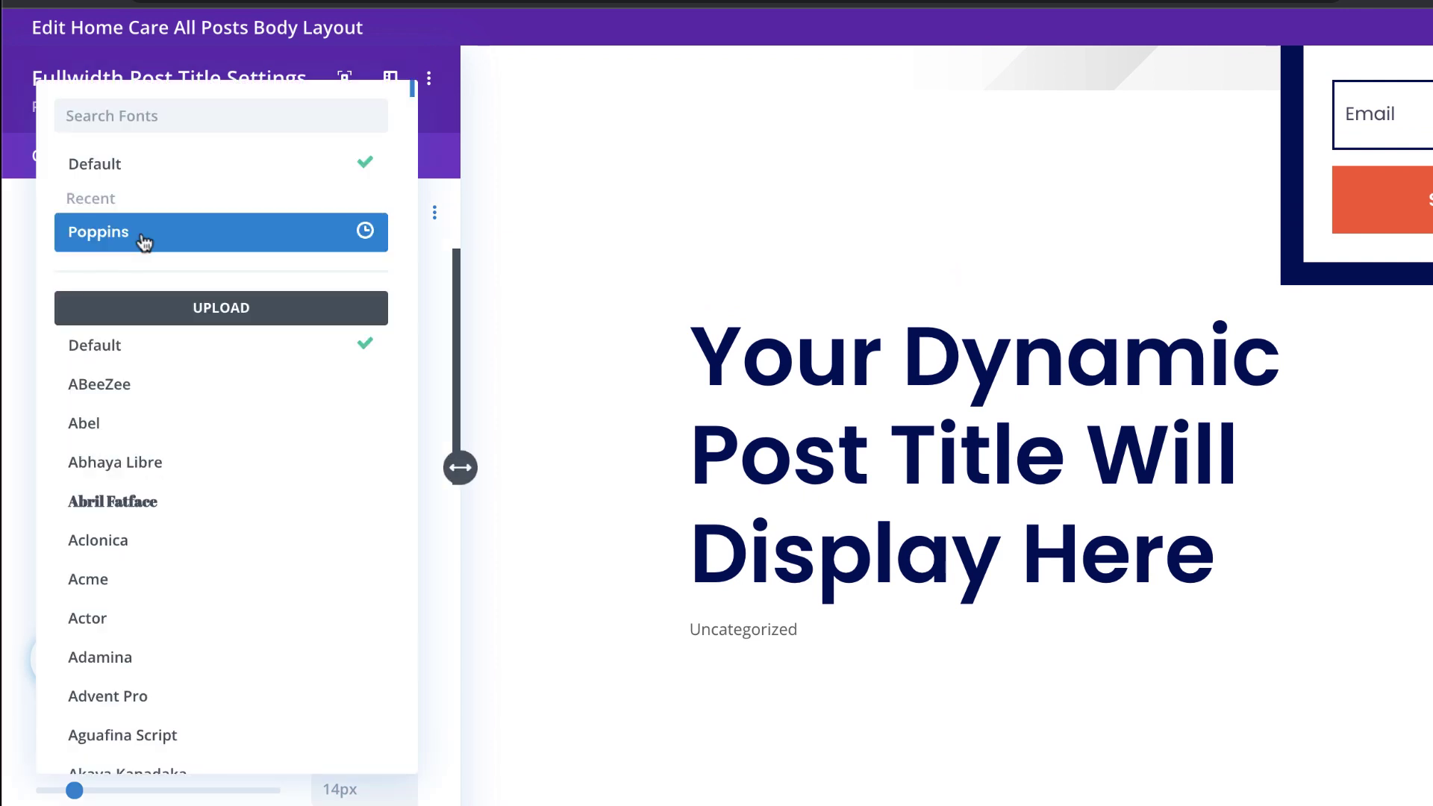
{"action": "left_click", "coordinate": [144, 238]}
{"action": "left_click", "coordinate": [54, 660]}
{"action": "type", "text": "e53796"}
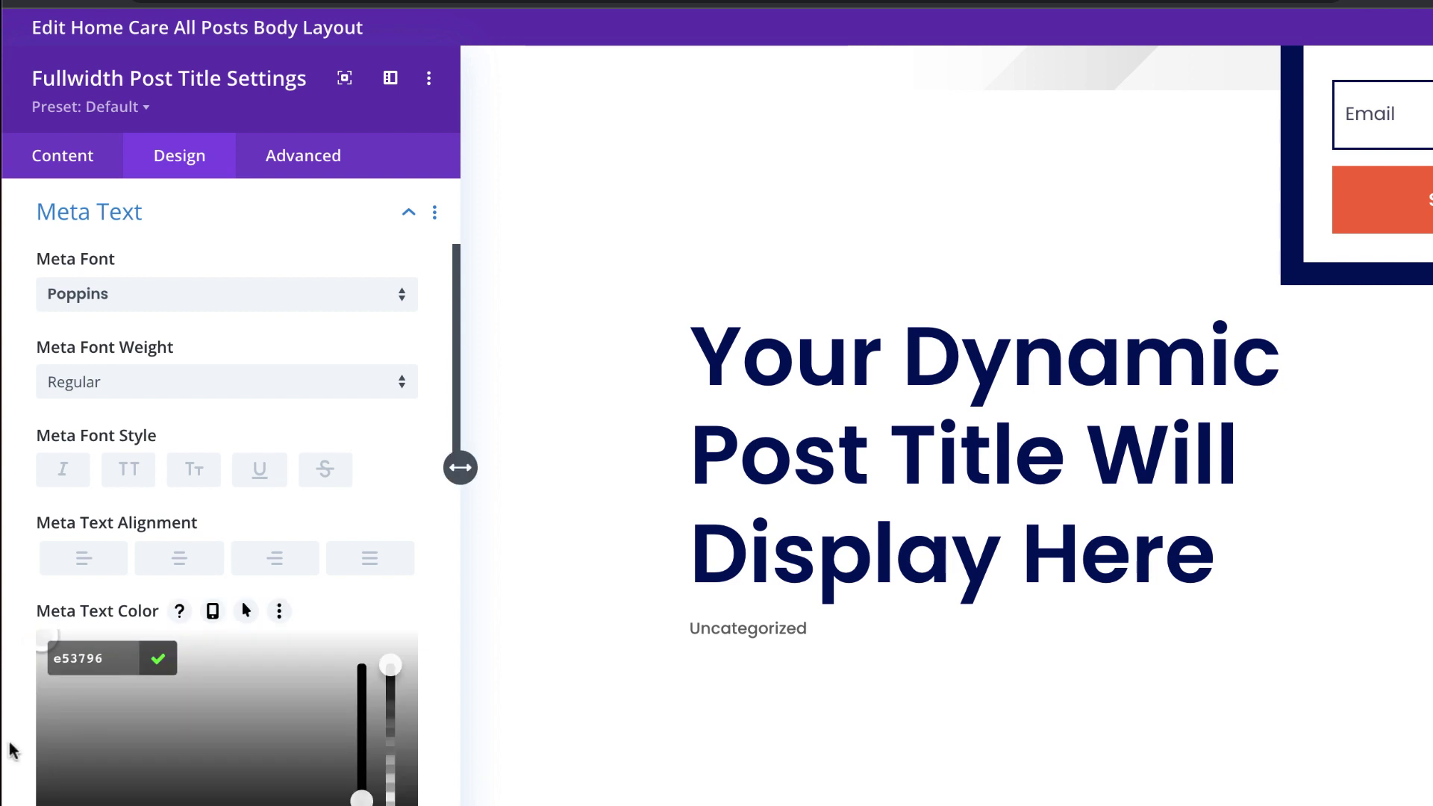
{"action": "left_click", "coordinate": [157, 659]}
{"action": "scroll", "coordinate": [266, 575], "scroll_direction": "down", "scroll_amount": 3}
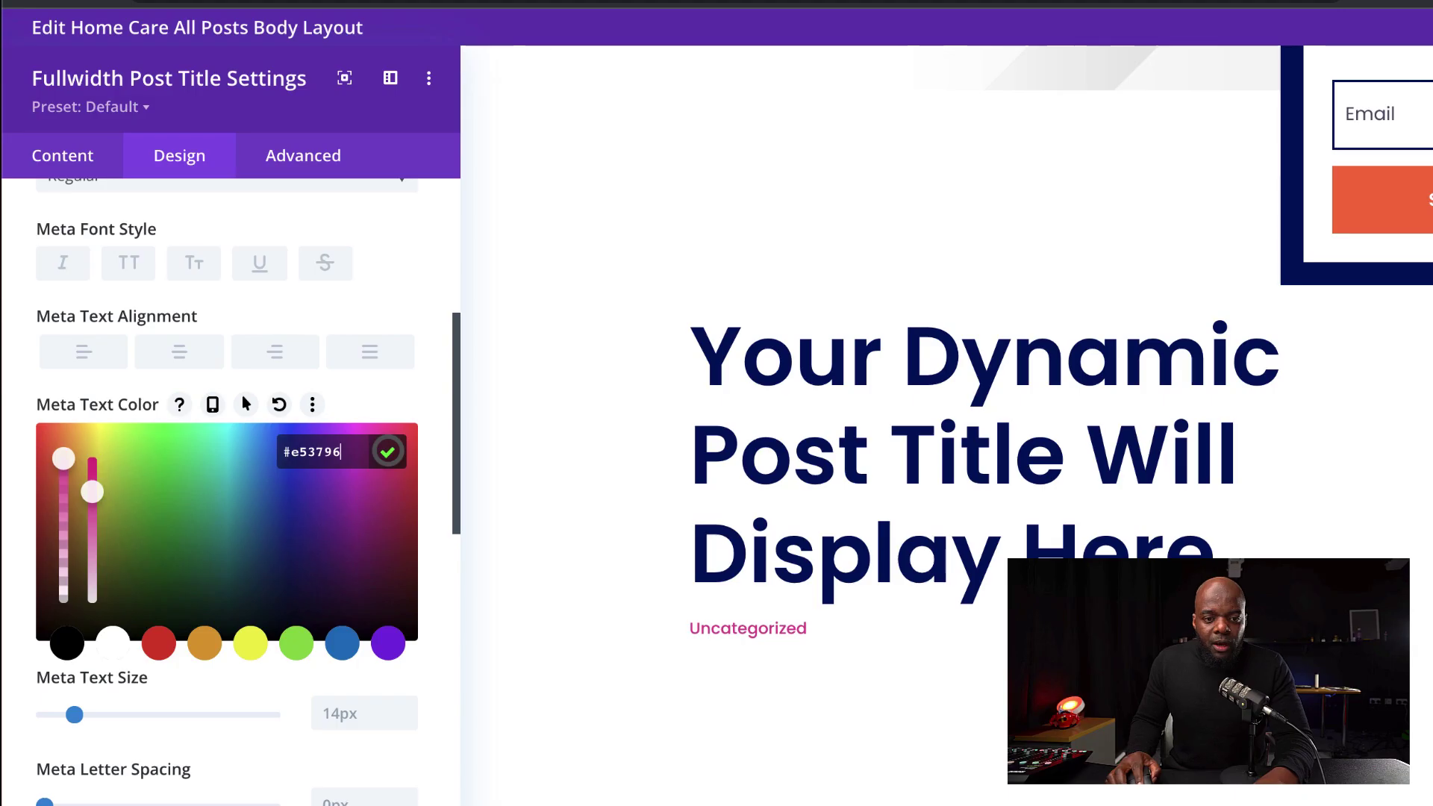
{"action": "key", "text": "Return"}
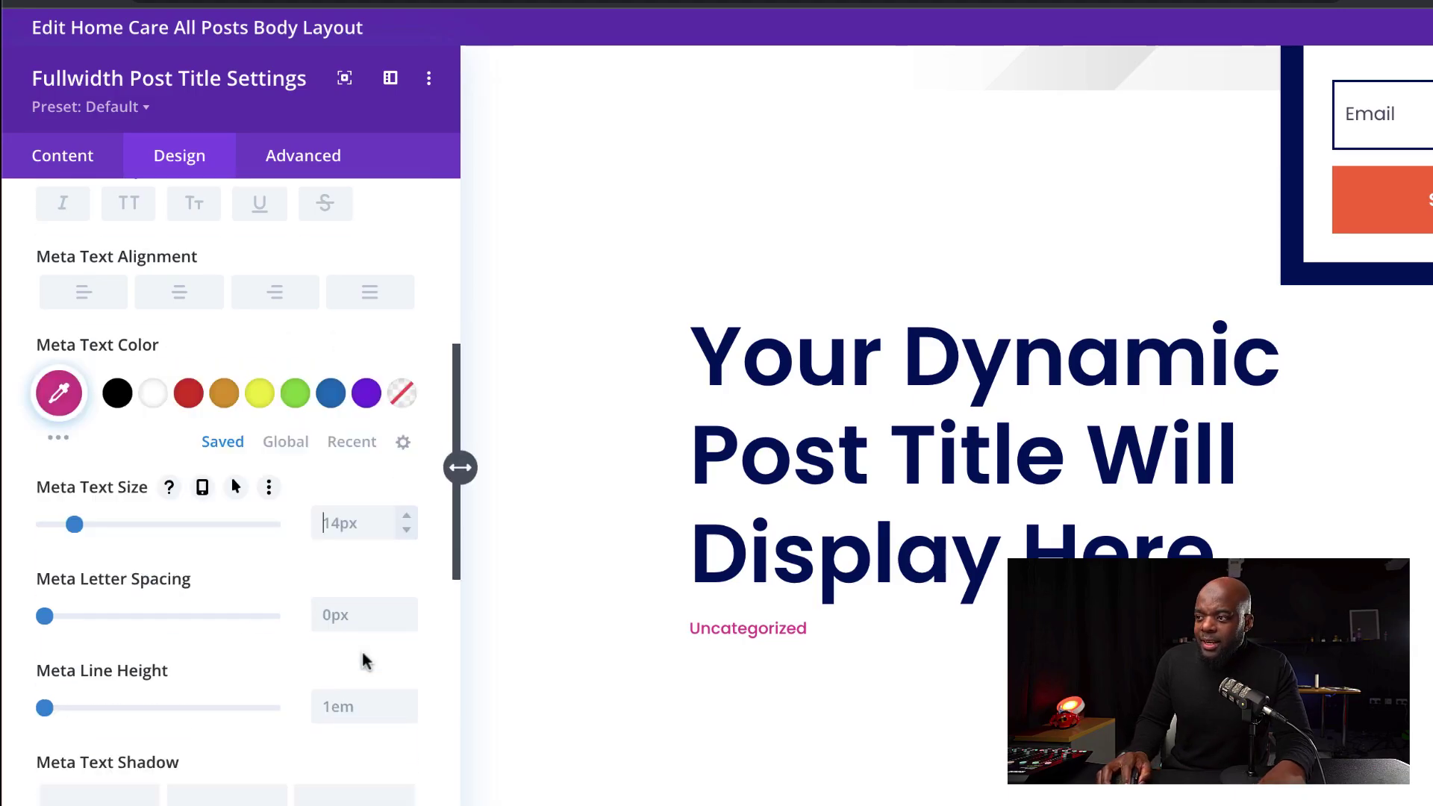
Step: Make the meta text 20px and centre-aligned
{"action": "left_click", "coordinate": [364, 523]}
{"action": "type", "text": "20px"}
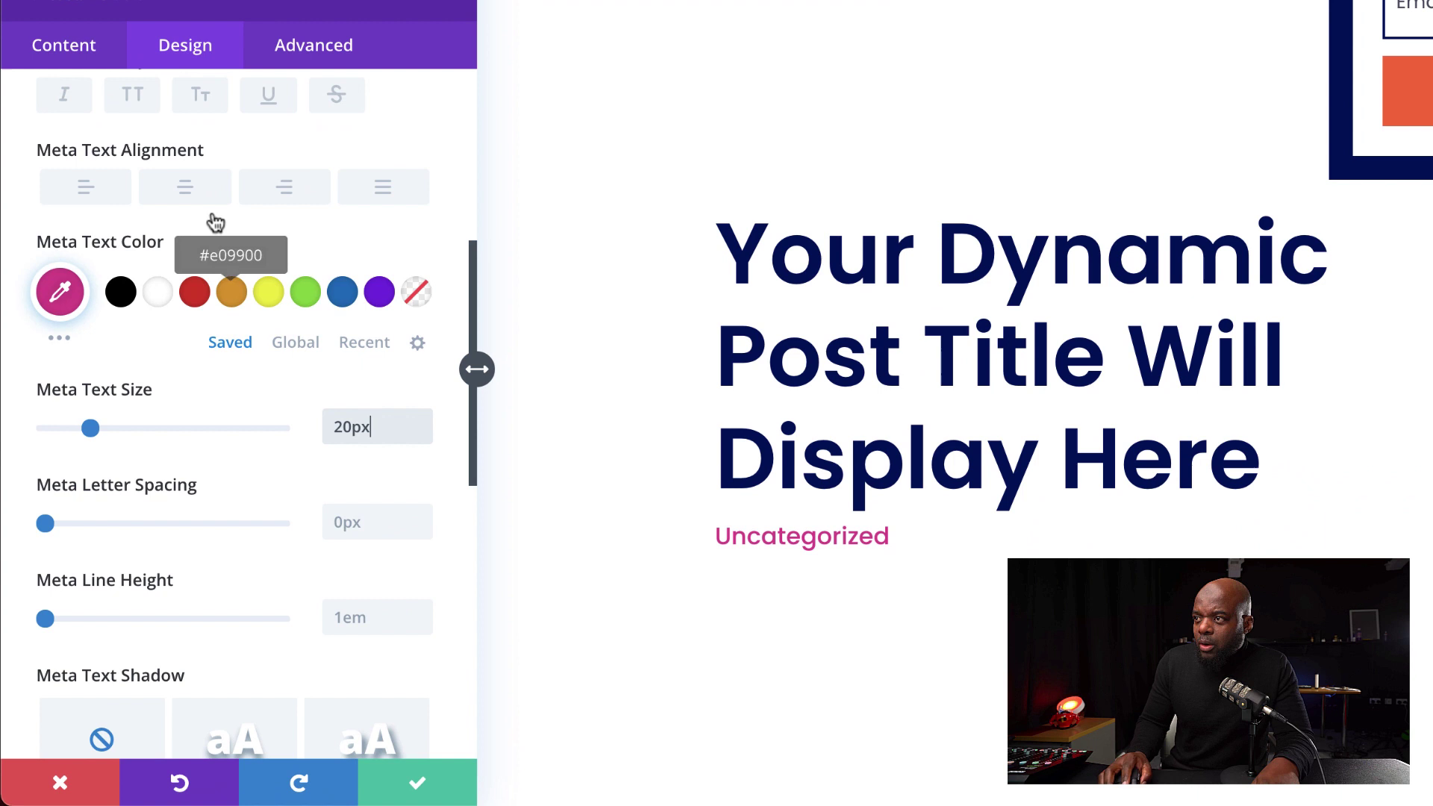
{"action": "left_click", "coordinate": [191, 196]}
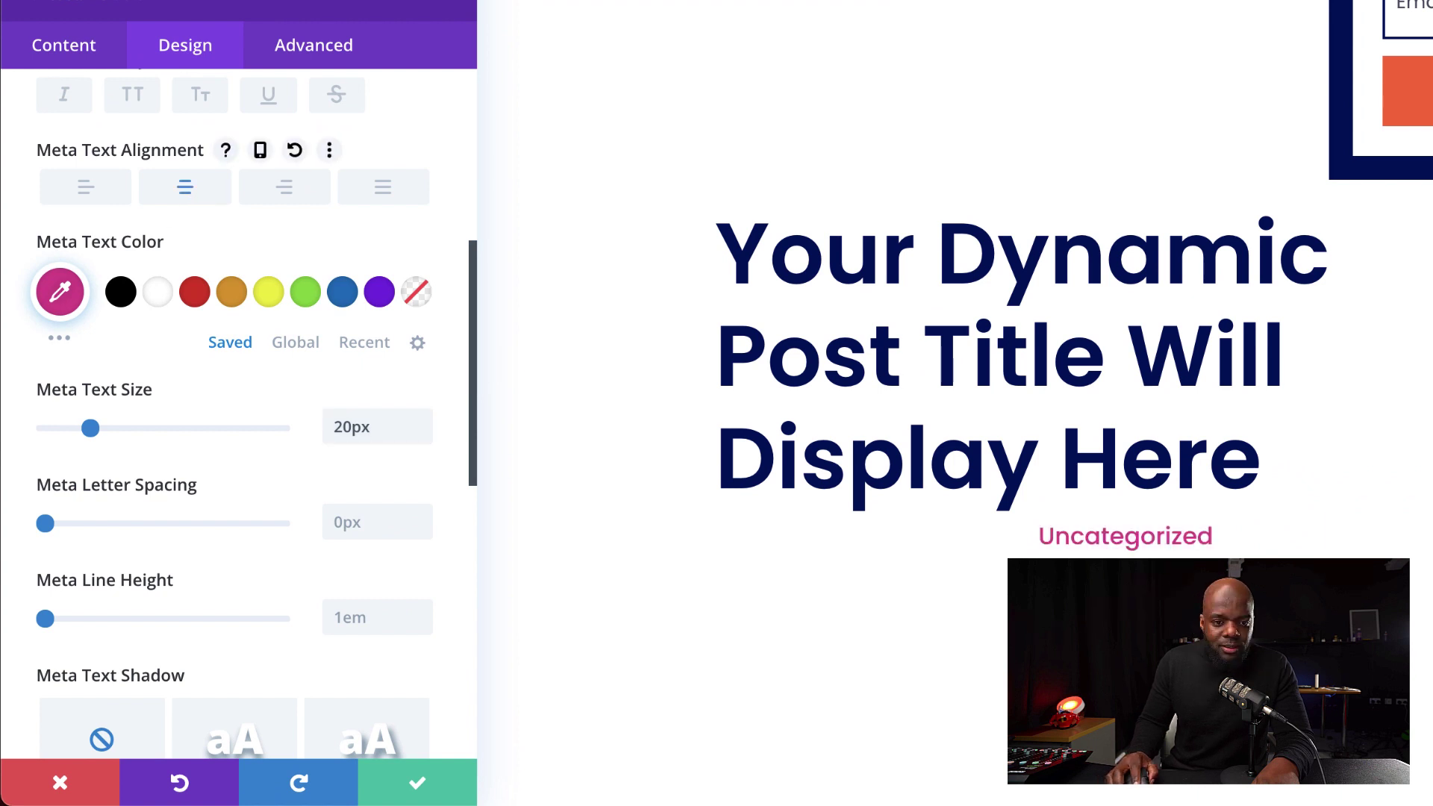
{"action": "scroll", "coordinate": [214, 310], "scroll_direction": "up", "scroll_amount": 1}
{"action": "scroll", "coordinate": [214, 312], "scroll_direction": "up", "scroll_amount": 2}
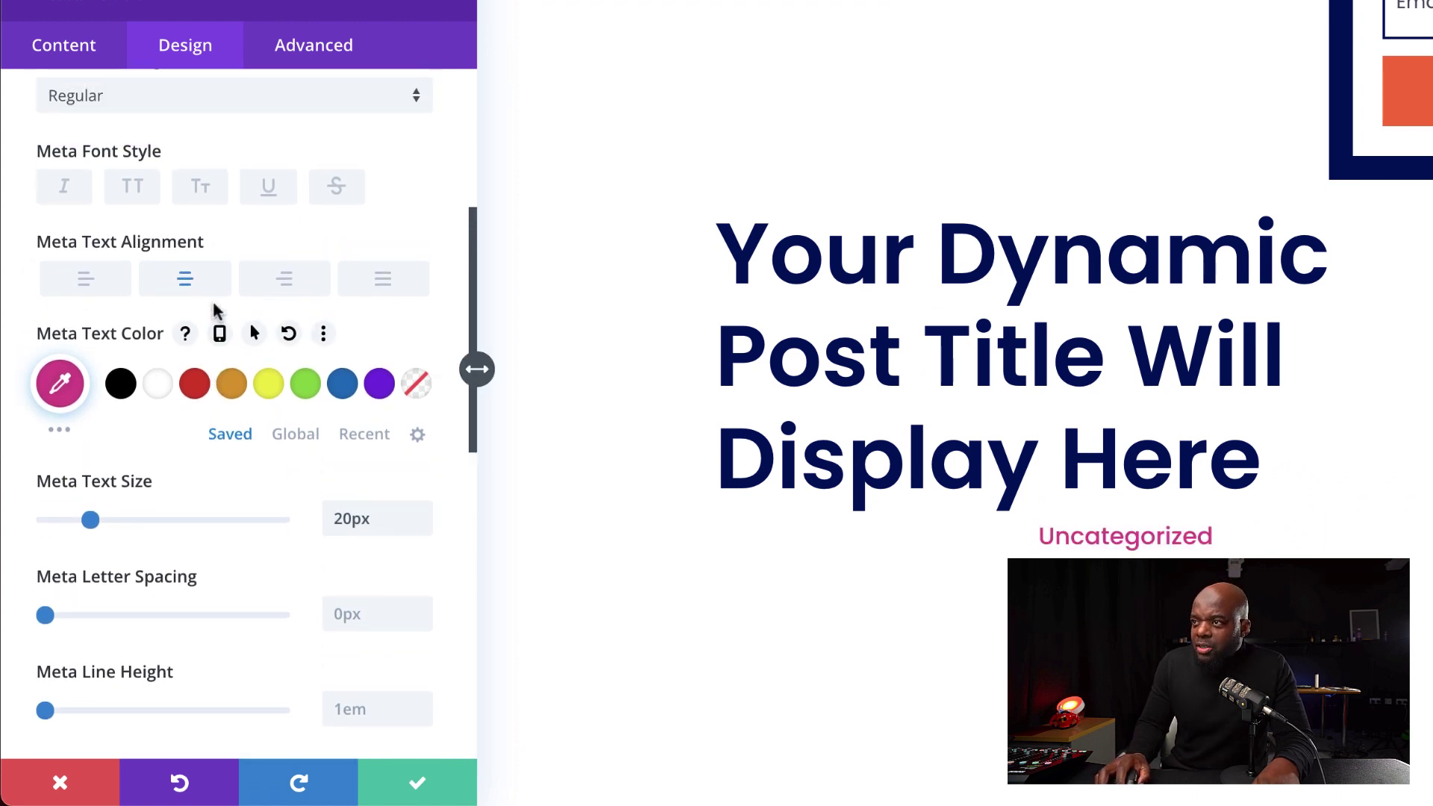
{"action": "scroll", "coordinate": [218, 313], "scroll_direction": "down", "scroll_amount": 5}
{"action": "scroll", "coordinate": [216, 319], "scroll_direction": "down", "scroll_amount": 5}
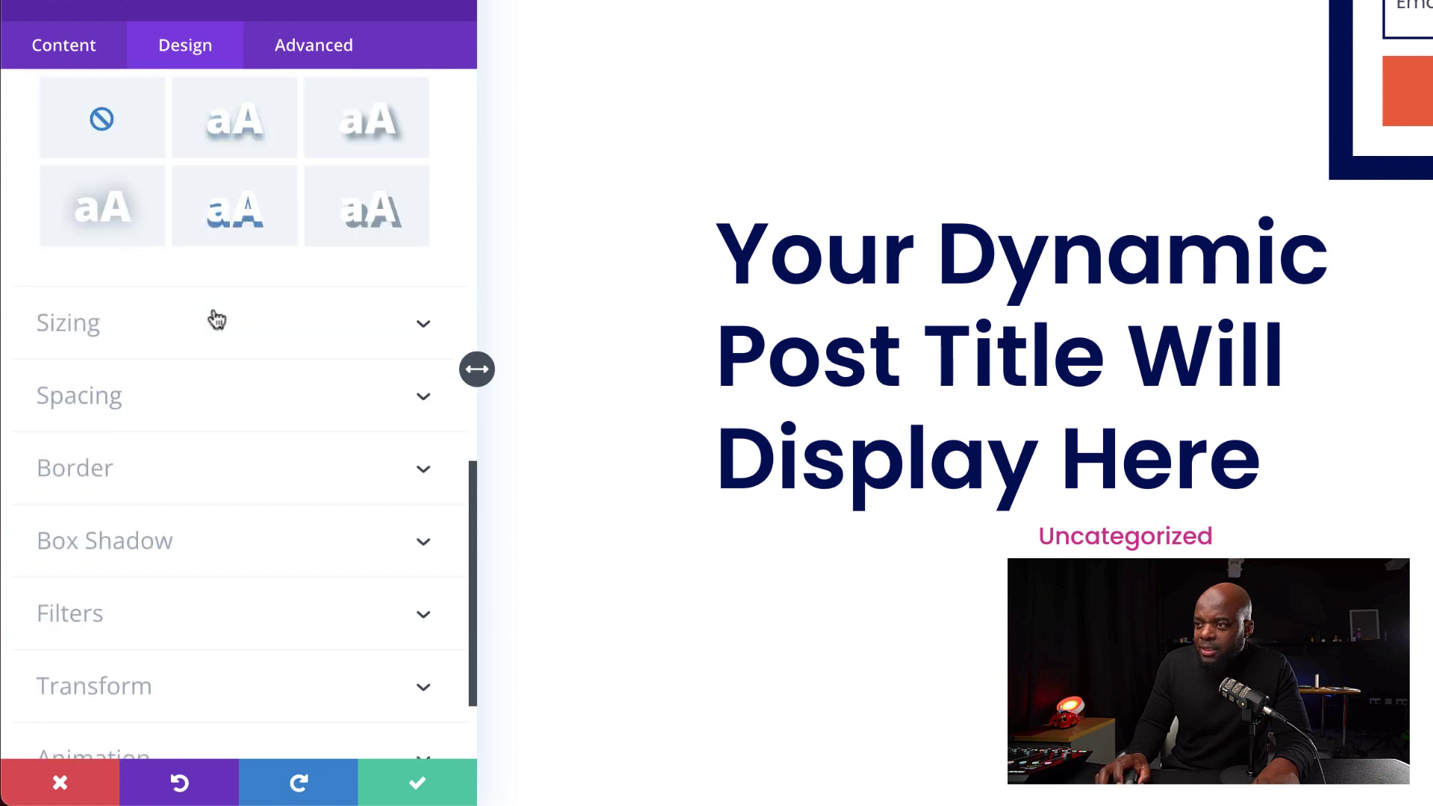
Step: Give the post title module a 10px bottom margin and 300px right padding
{"action": "left_click", "coordinate": [109, 401]}
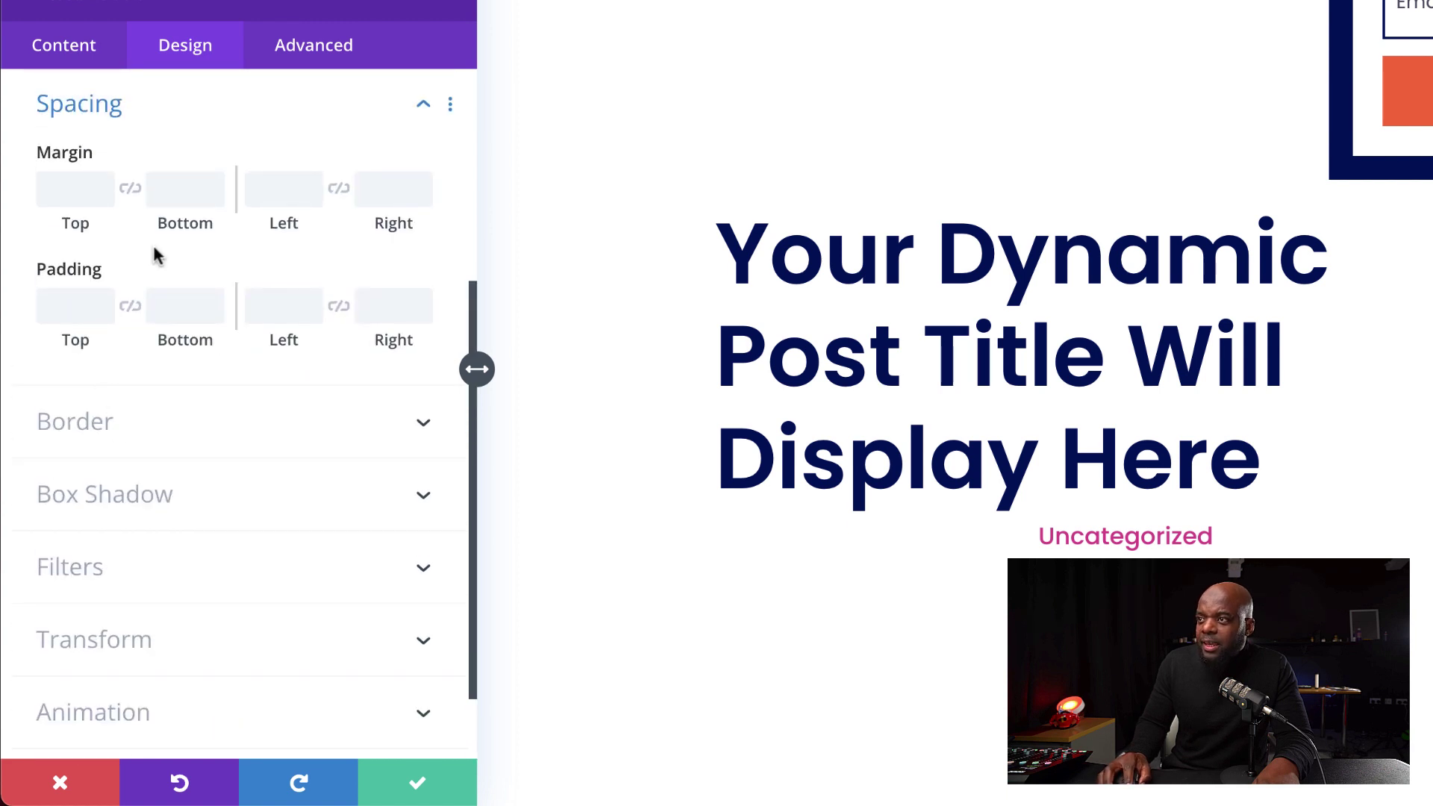
{"action": "type", "text": "10"}
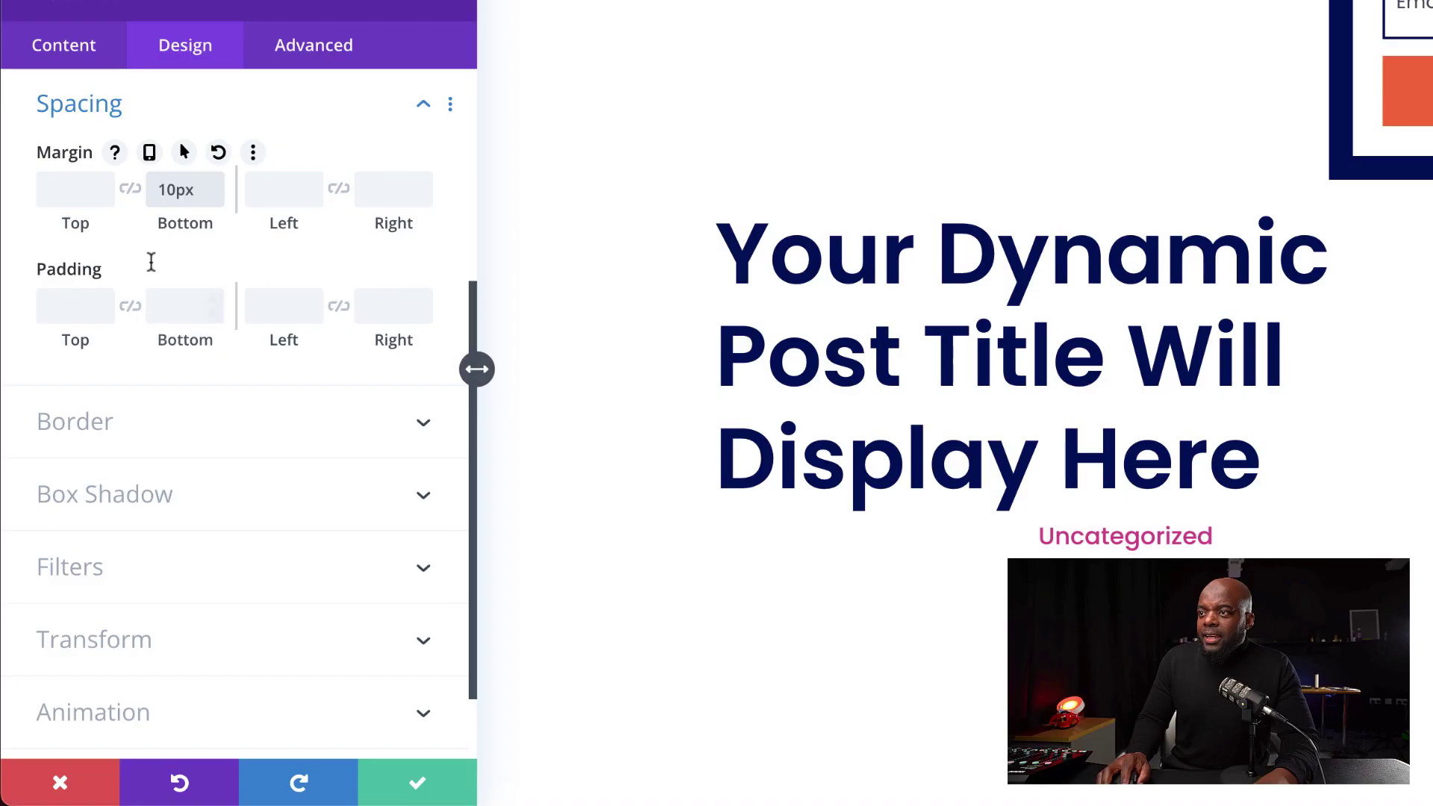
{"action": "left_click", "coordinate": [378, 300]}
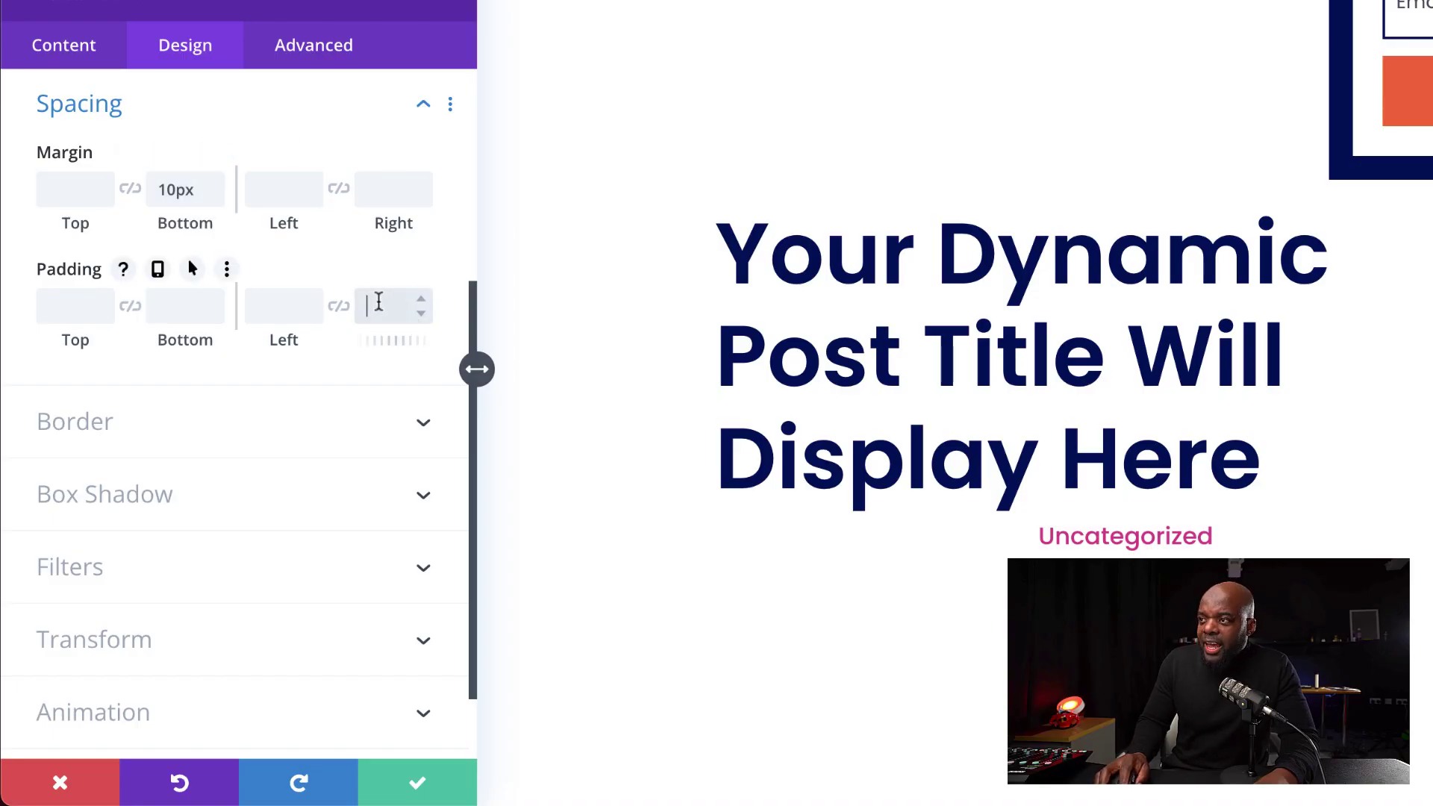
{"action": "type", "text": "300px"}
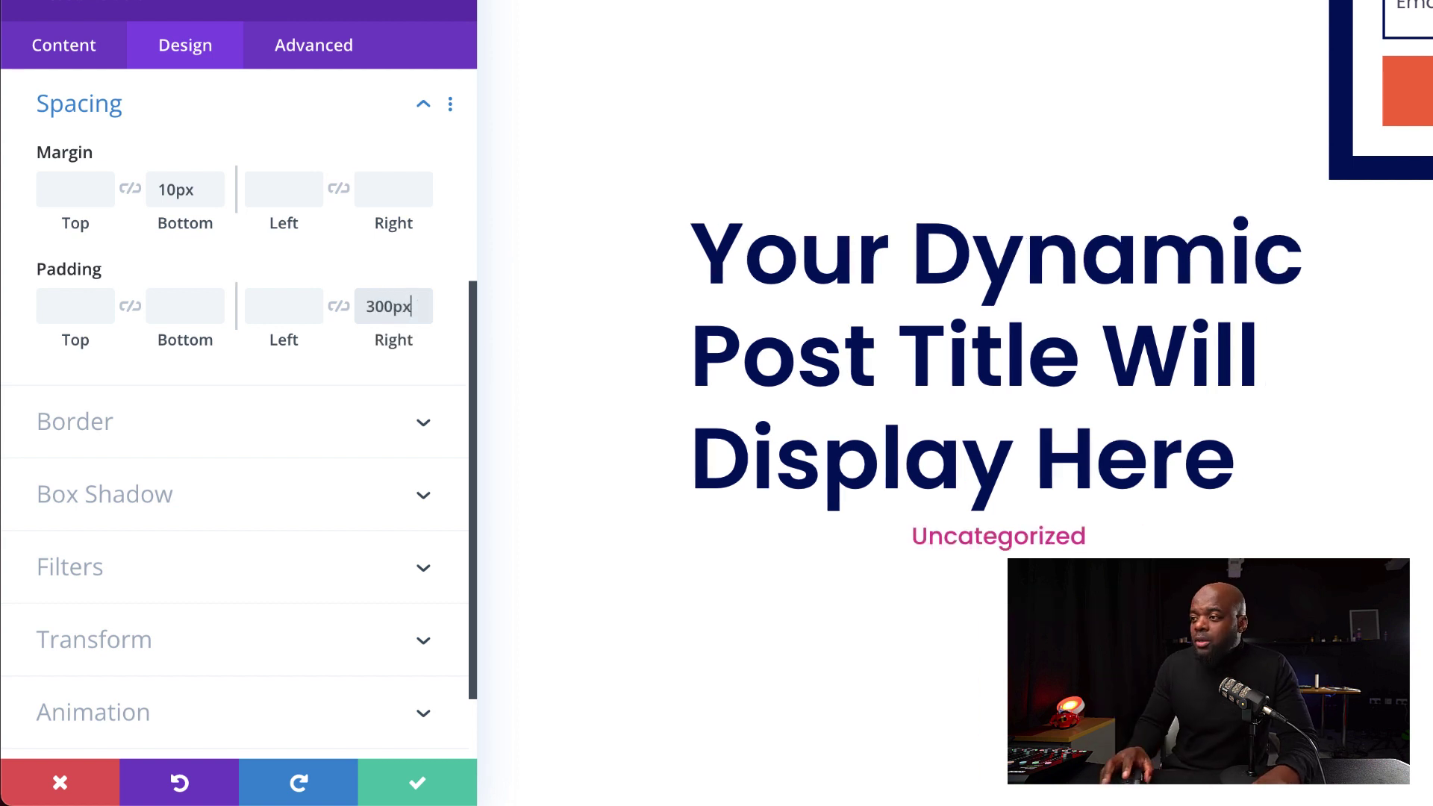
Step: Save the post title module and set its section's bottom padding to 0px
{"action": "left_click", "coordinate": [416, 783]}
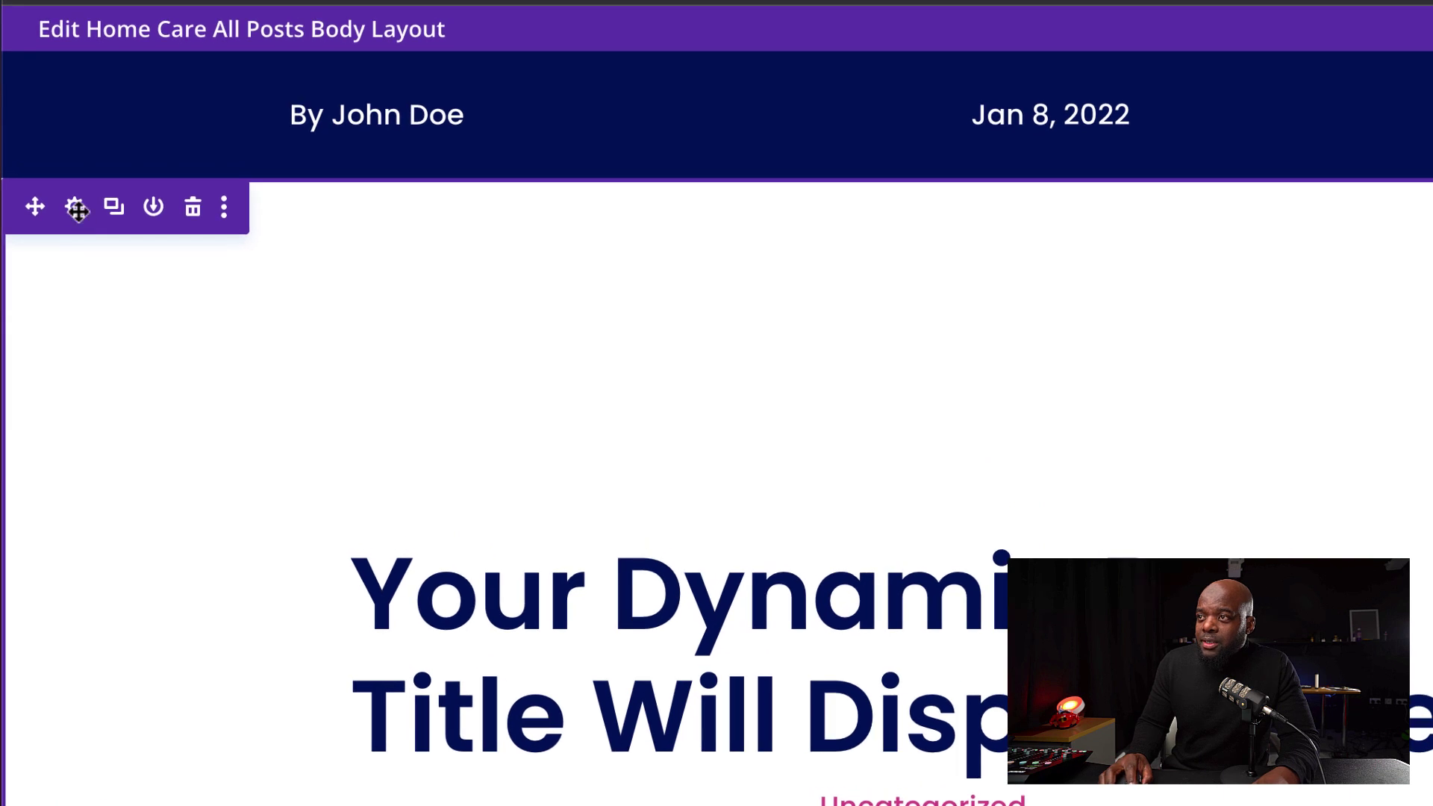
{"action": "left_click", "coordinate": [77, 209]}
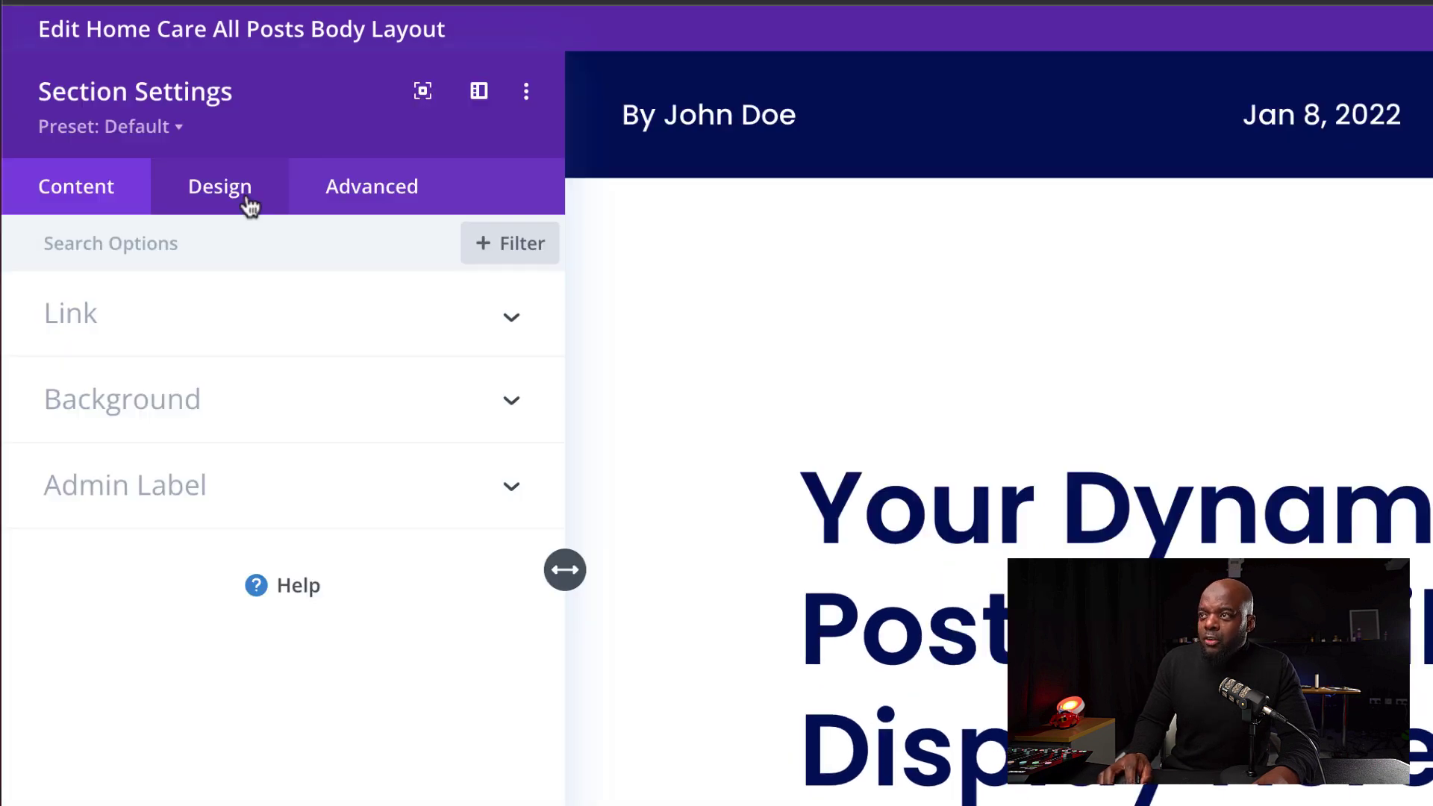
{"action": "left_click", "coordinate": [249, 203]}
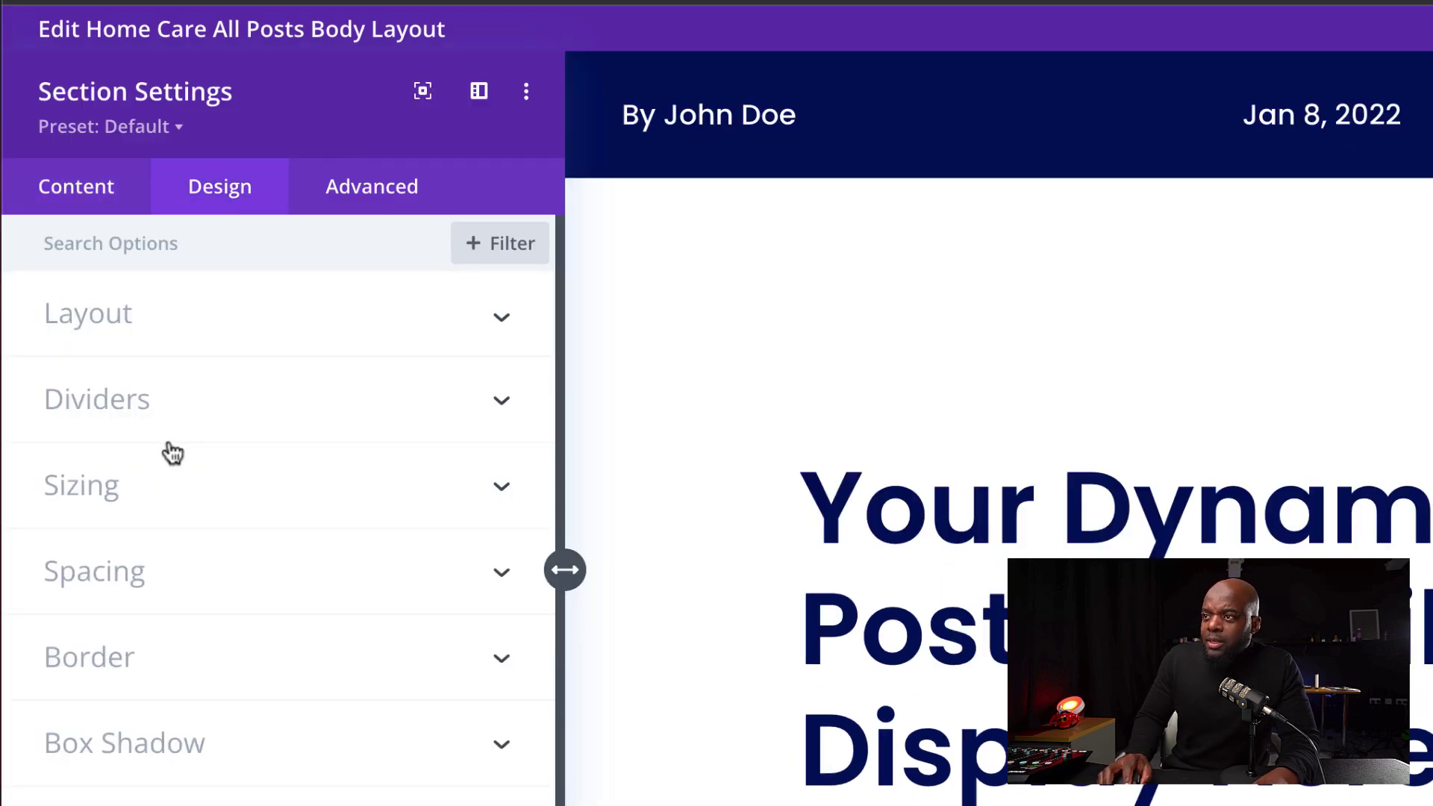
{"action": "left_click", "coordinate": [146, 575]}
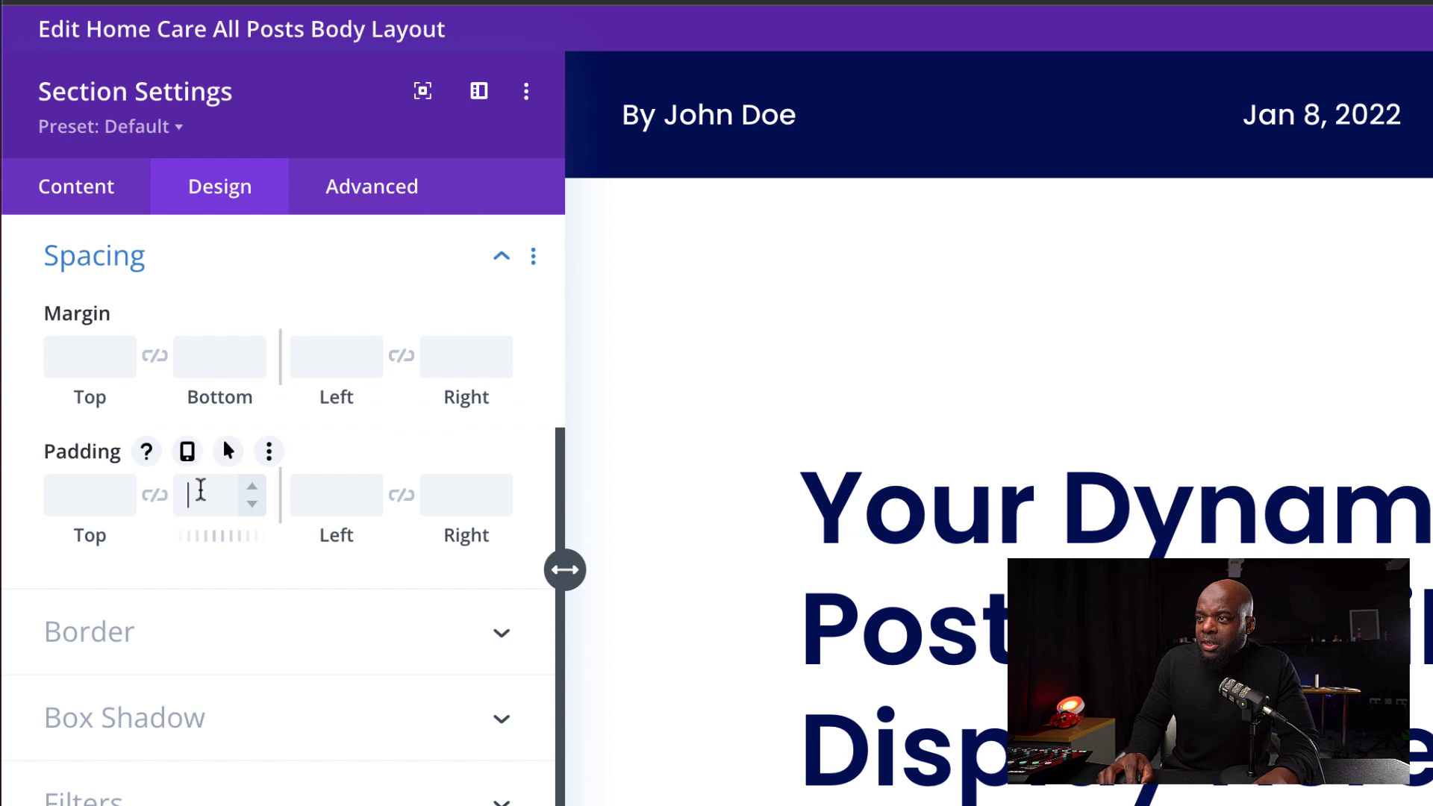
{"action": "type", "text": "0px"}
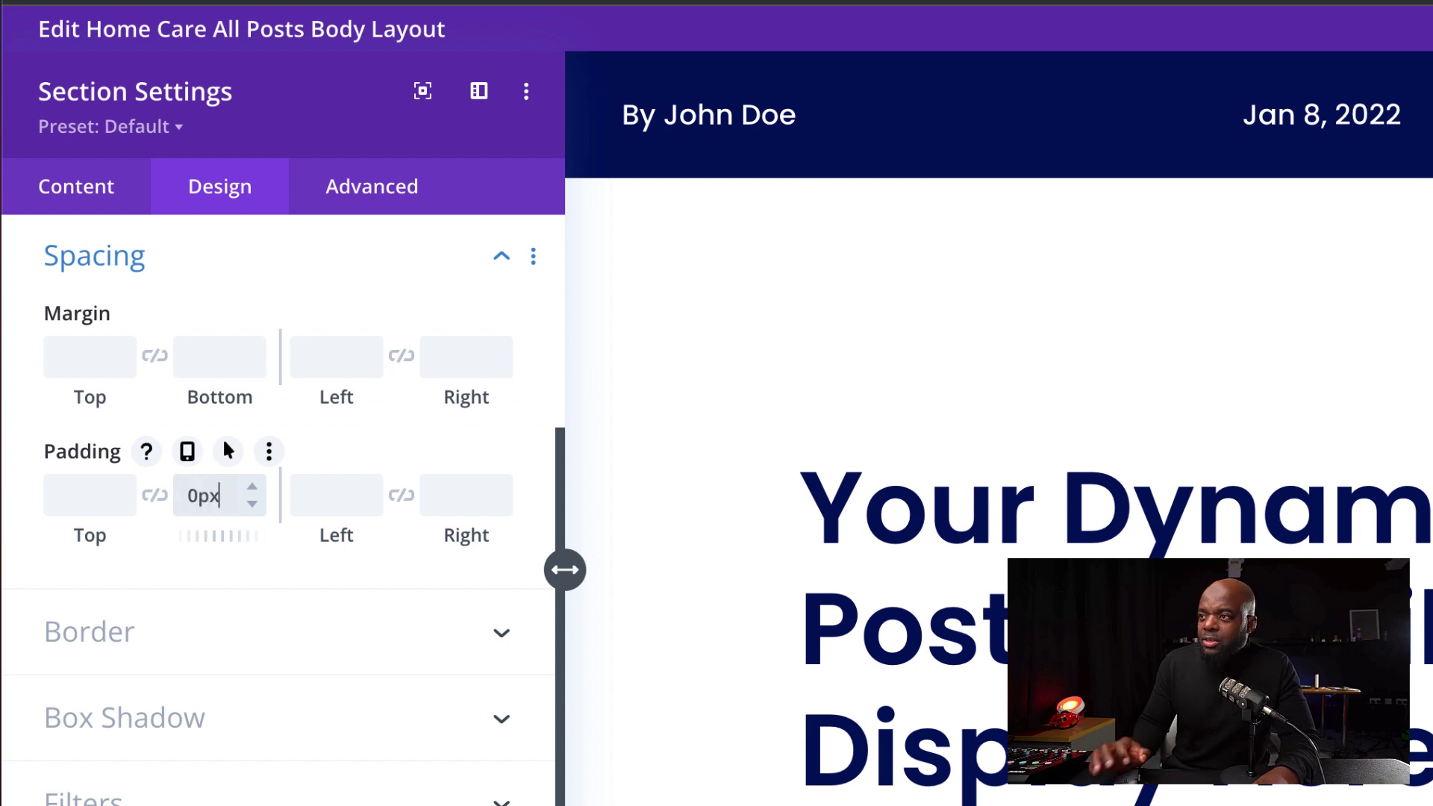
{"action": "left_click", "coordinate": [109, 190]}
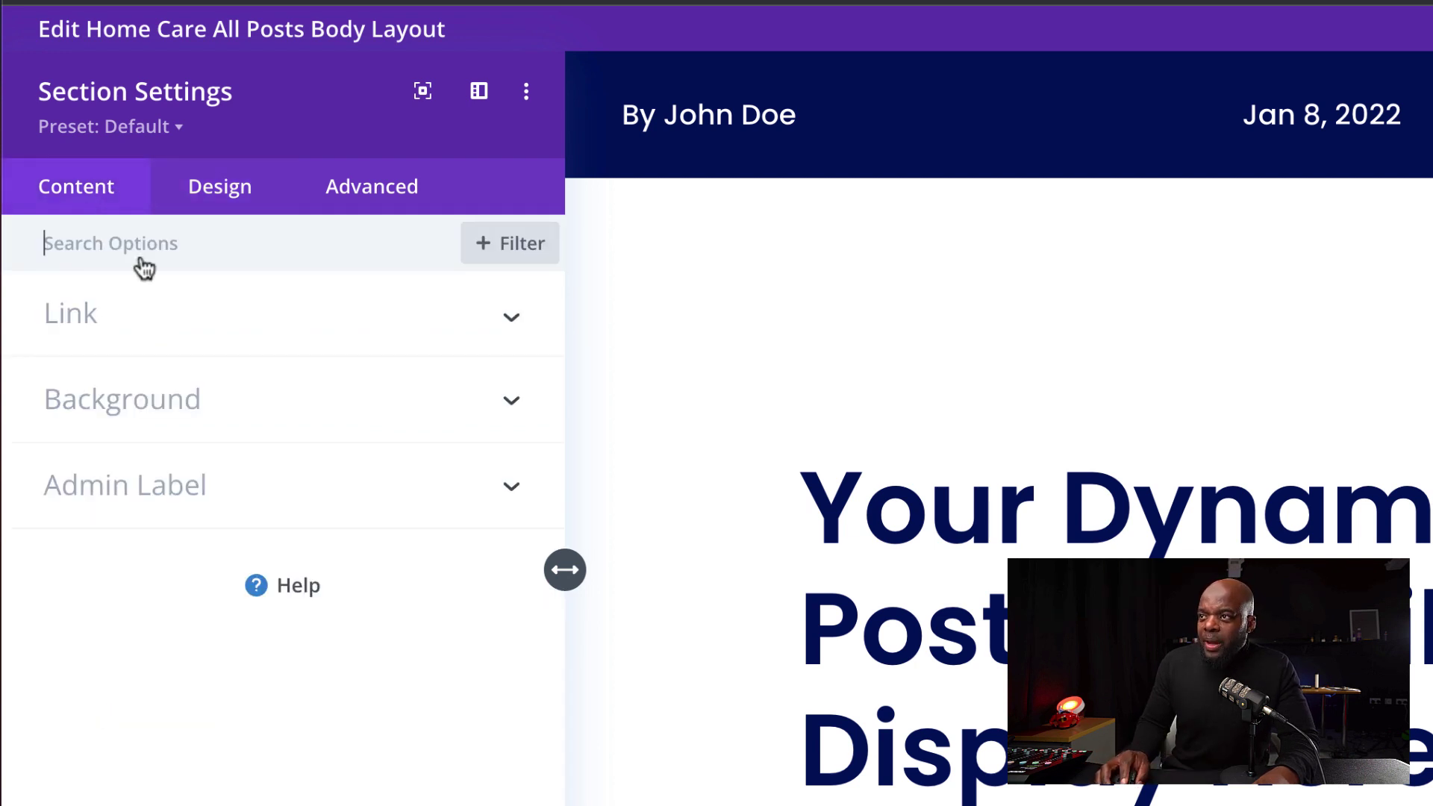
Step: Add a background gradient to the title's section
{"action": "left_click", "coordinate": [159, 405]}
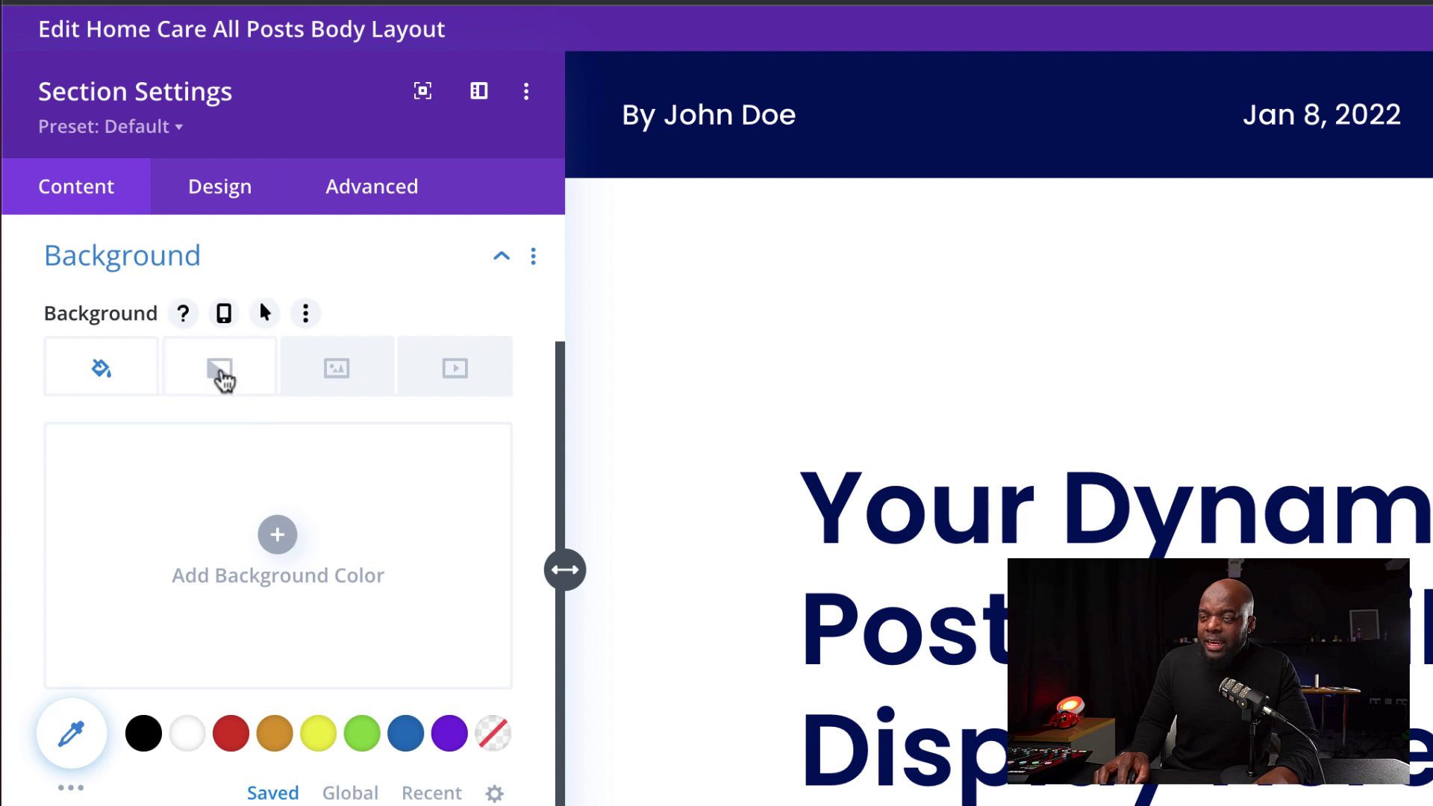
{"action": "left_click", "coordinate": [222, 381]}
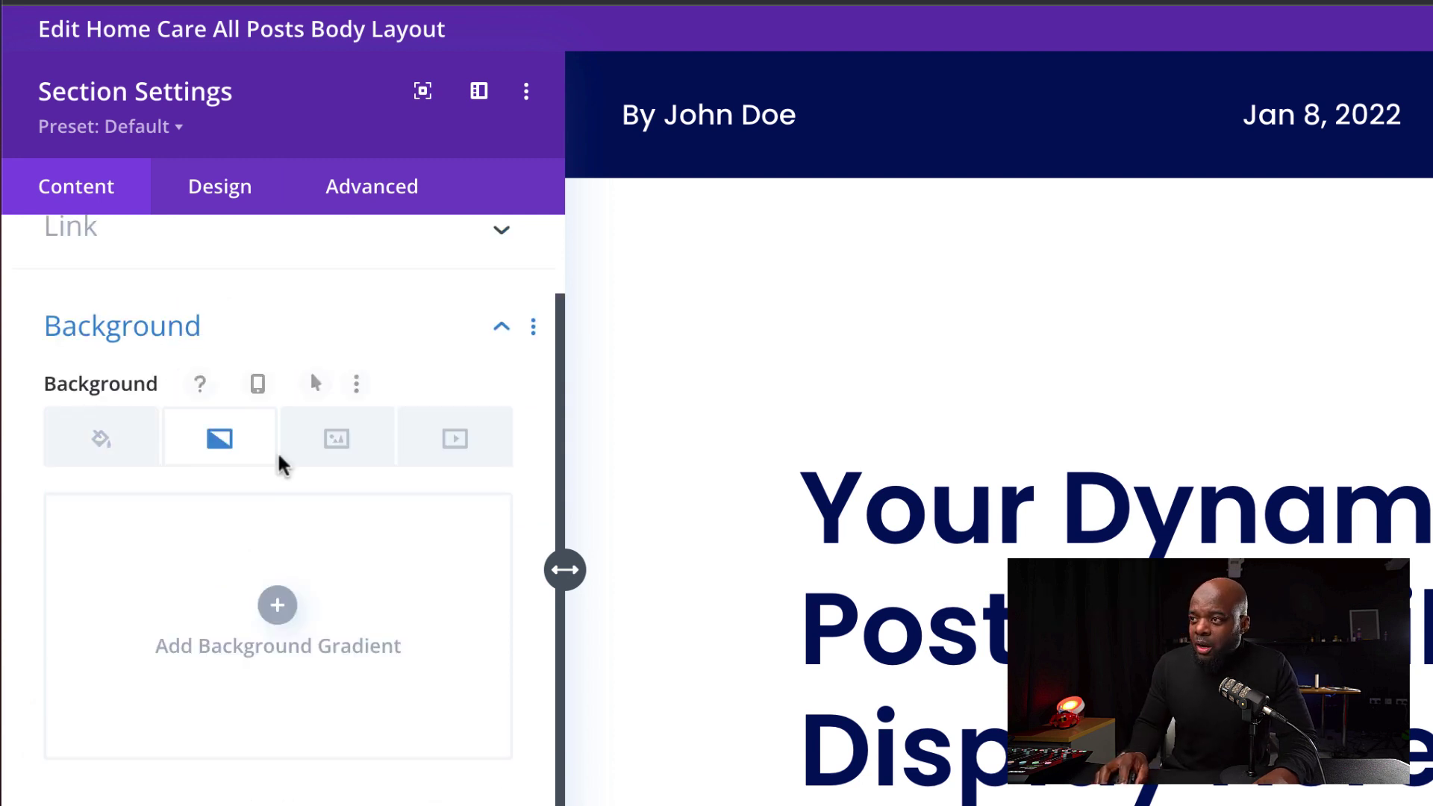
{"action": "left_click", "coordinate": [284, 609]}
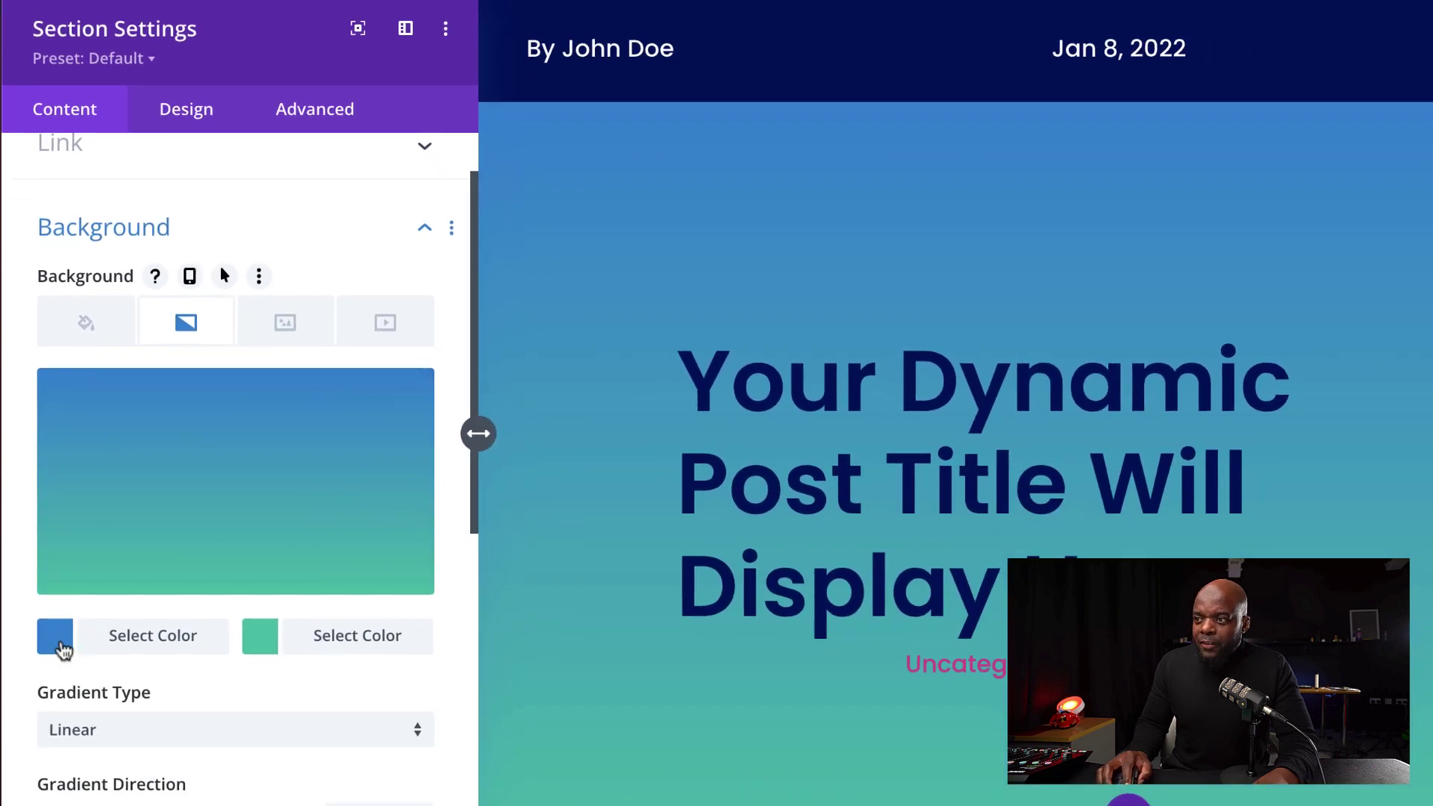
{"action": "left_click", "coordinate": [56, 637]}
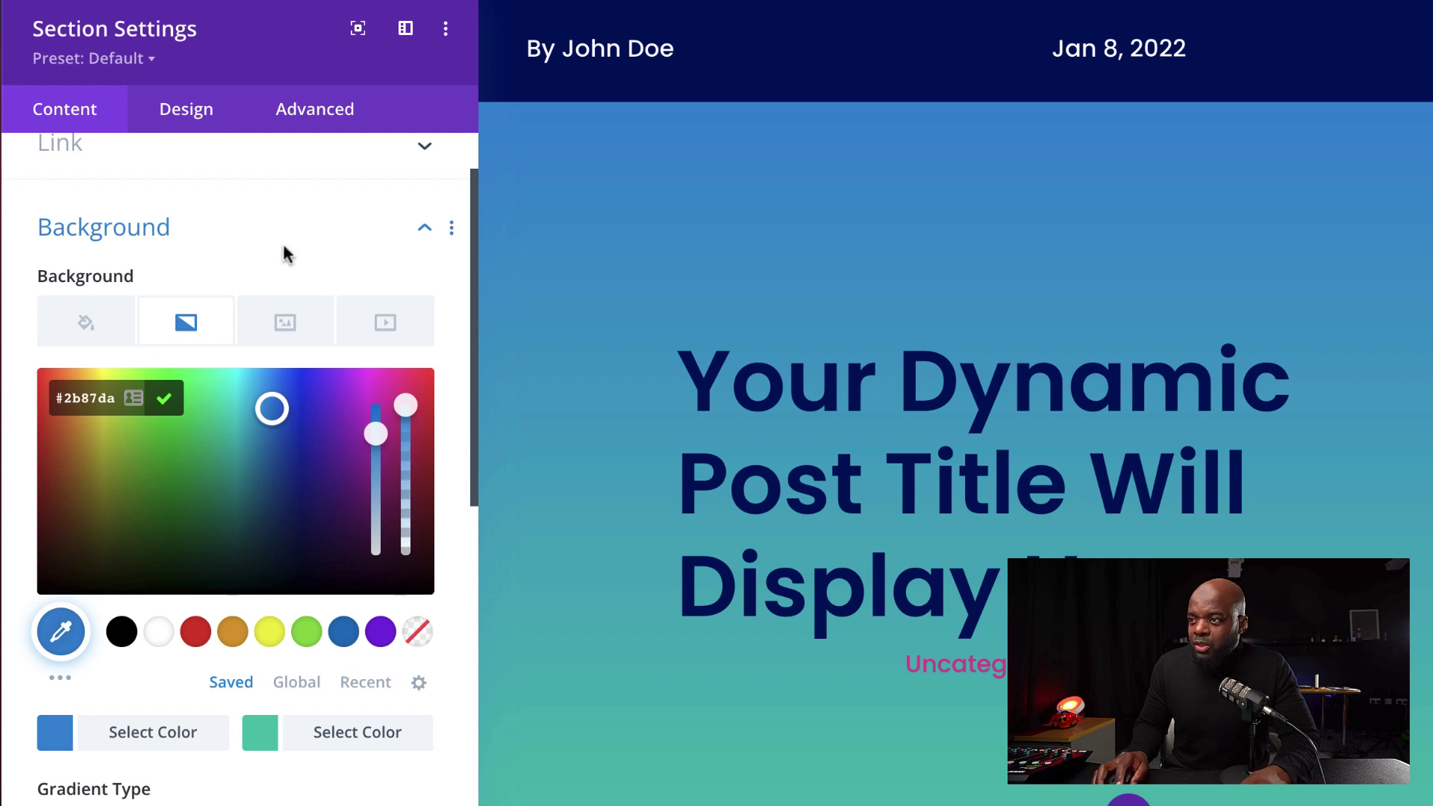
Step: Make the second gradient stop fully transparent black, rgba(0,0,0,0)
{"action": "left_click", "coordinate": [261, 735]}
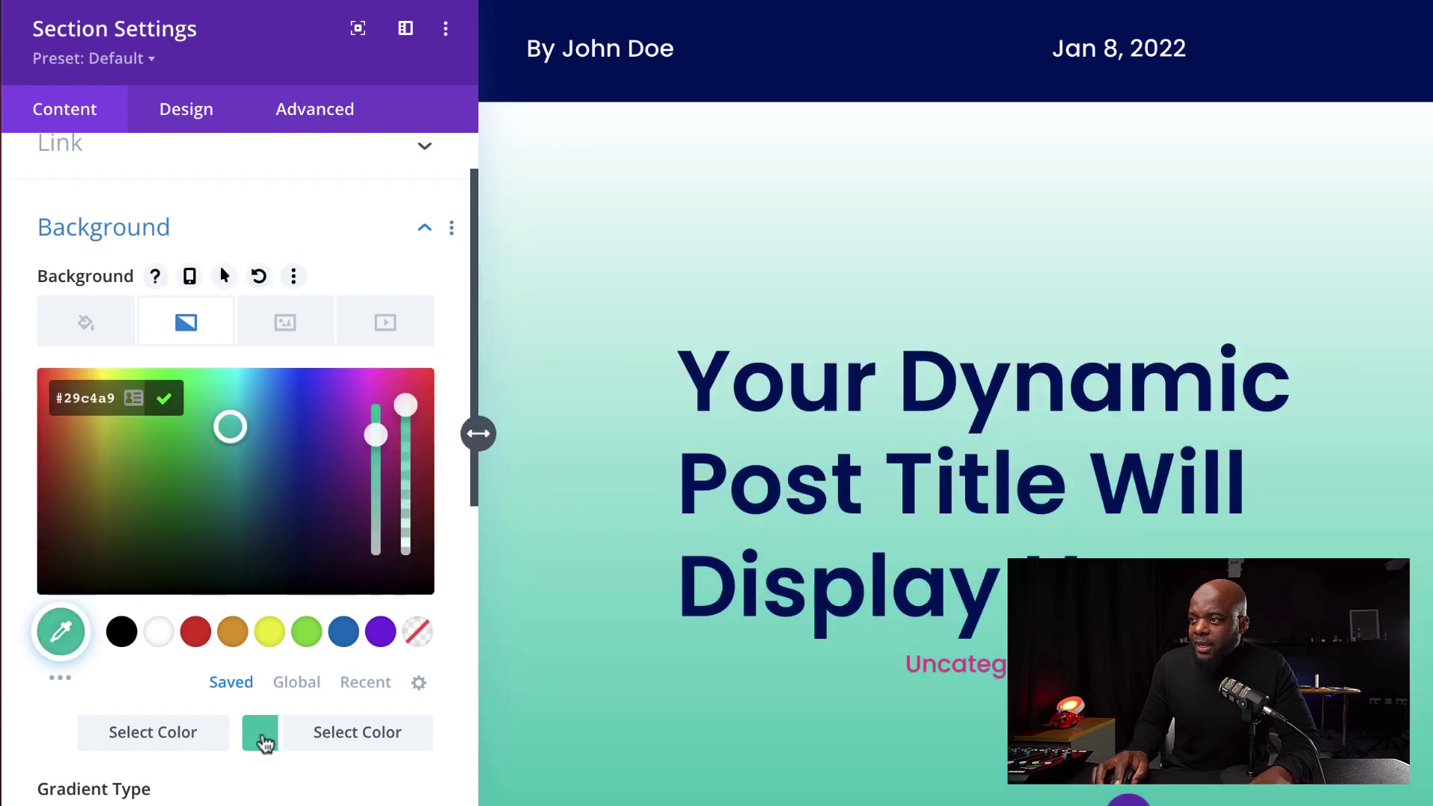
{"action": "left_click_drag", "start_coordinate": [104, 591], "coordinate": [17, 603]}
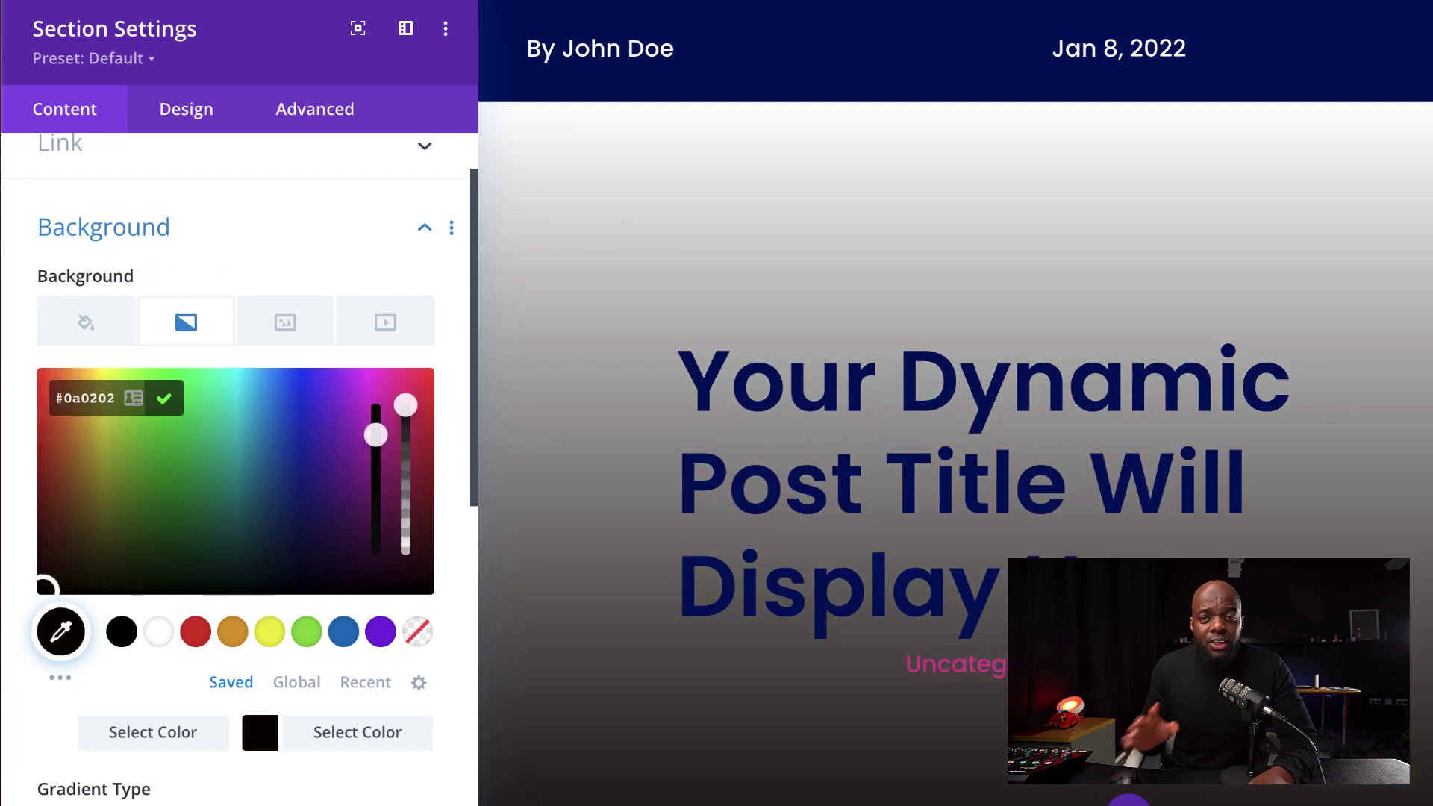
{"action": "left_click_drag", "start_coordinate": [410, 475], "coordinate": [405, 553]}
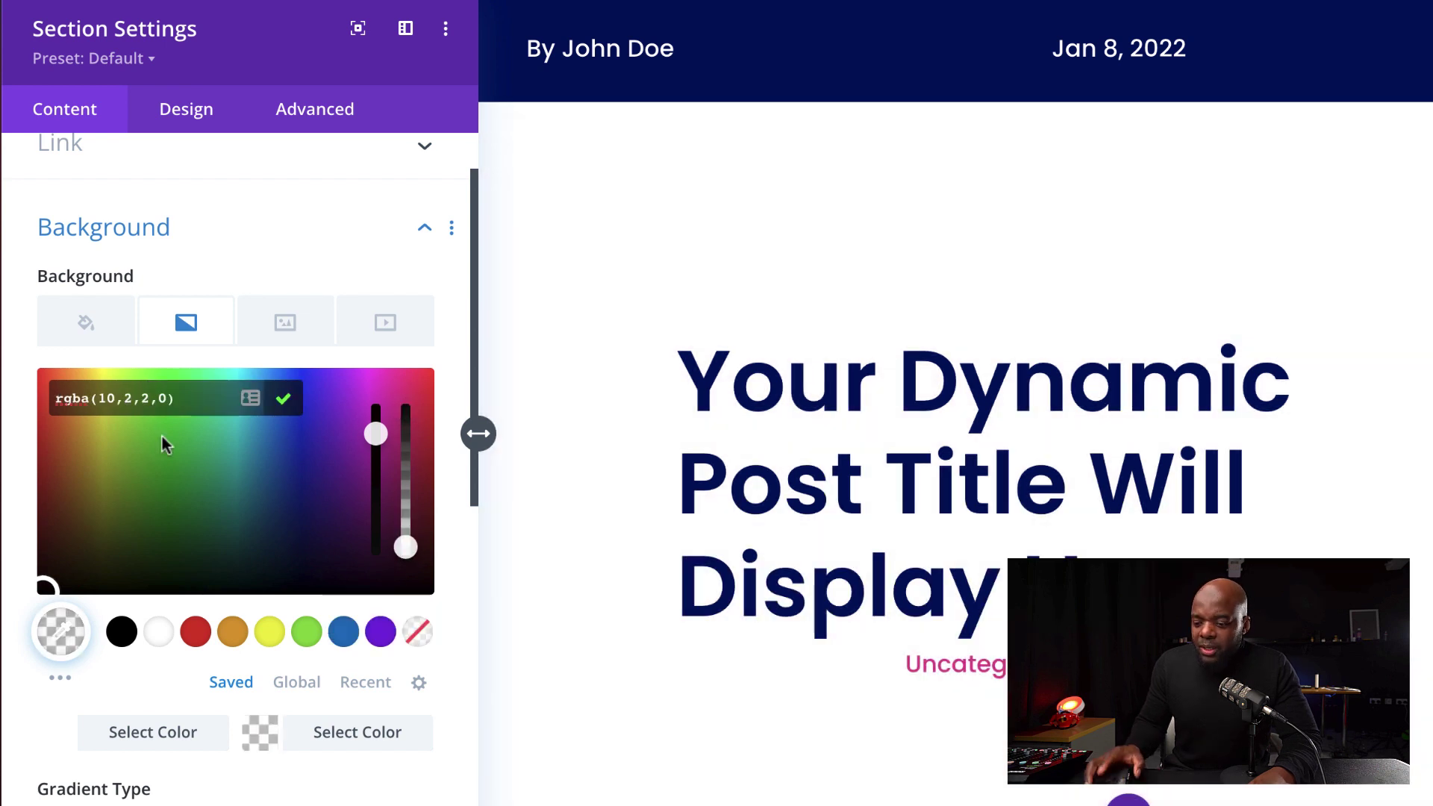
{"action": "key", "text": "BackSpace"}
{"action": "type", "text": "0"}
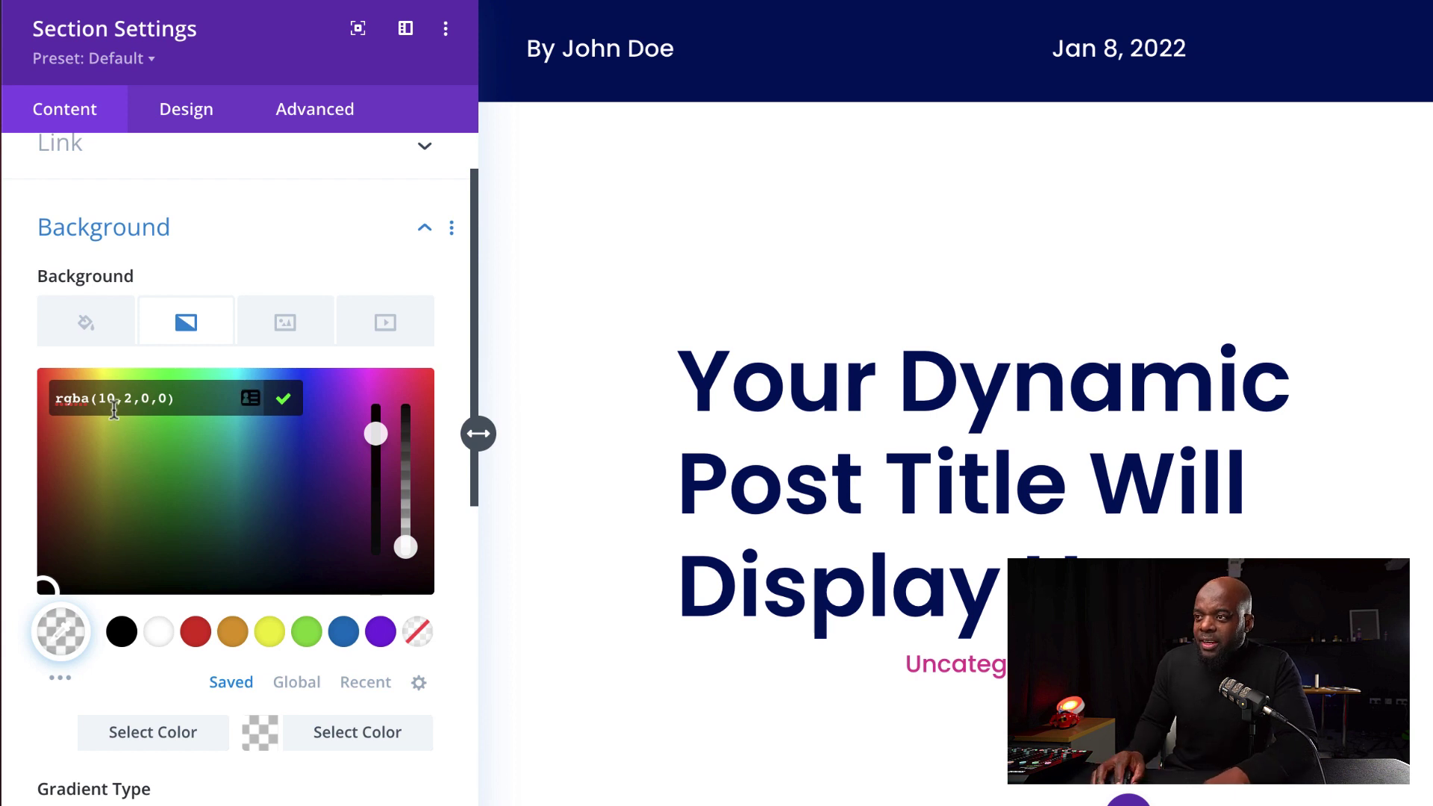
{"action": "key", "text": "BackSpace"}
{"action": "type", "text": "0"}
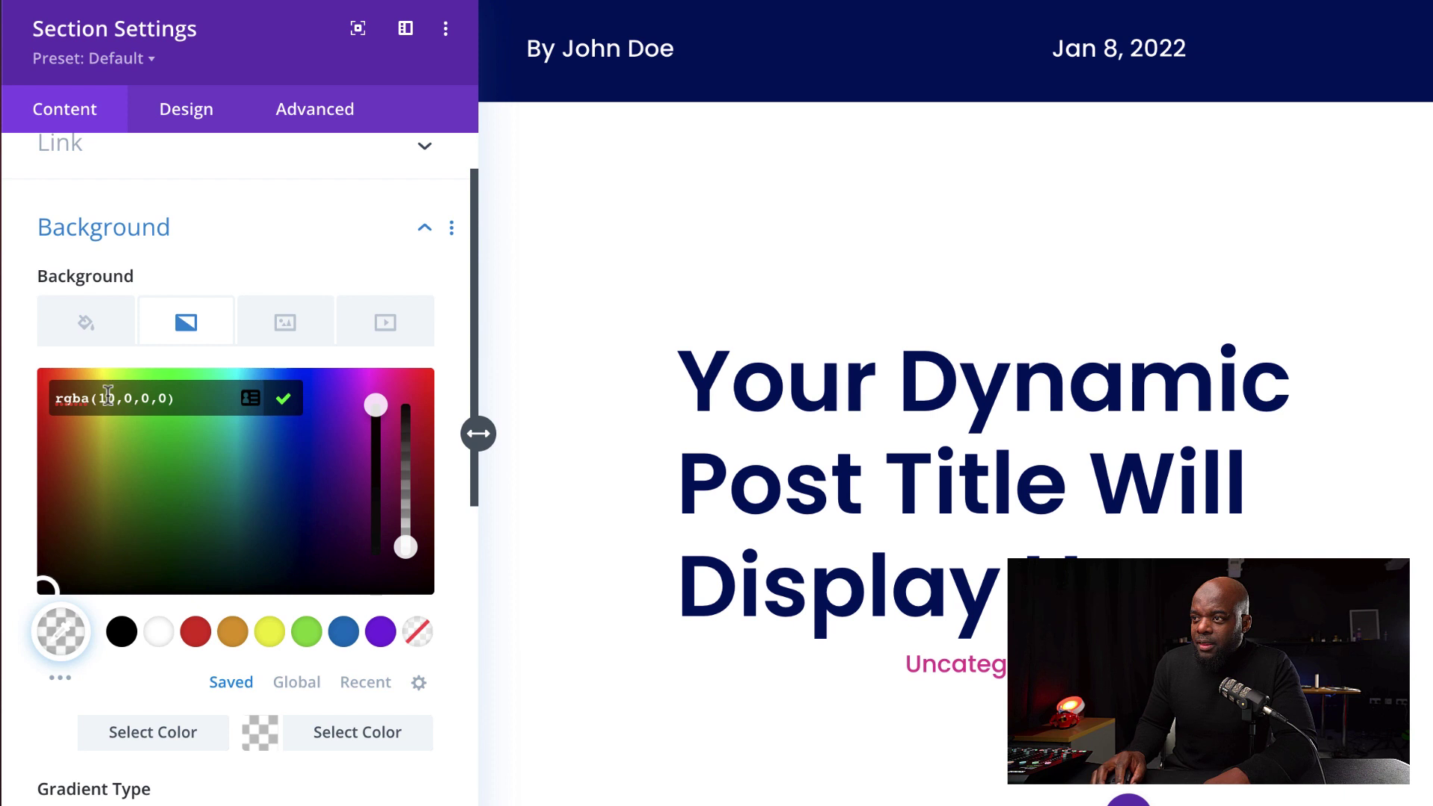
{"action": "key", "text": "BackSpace"}
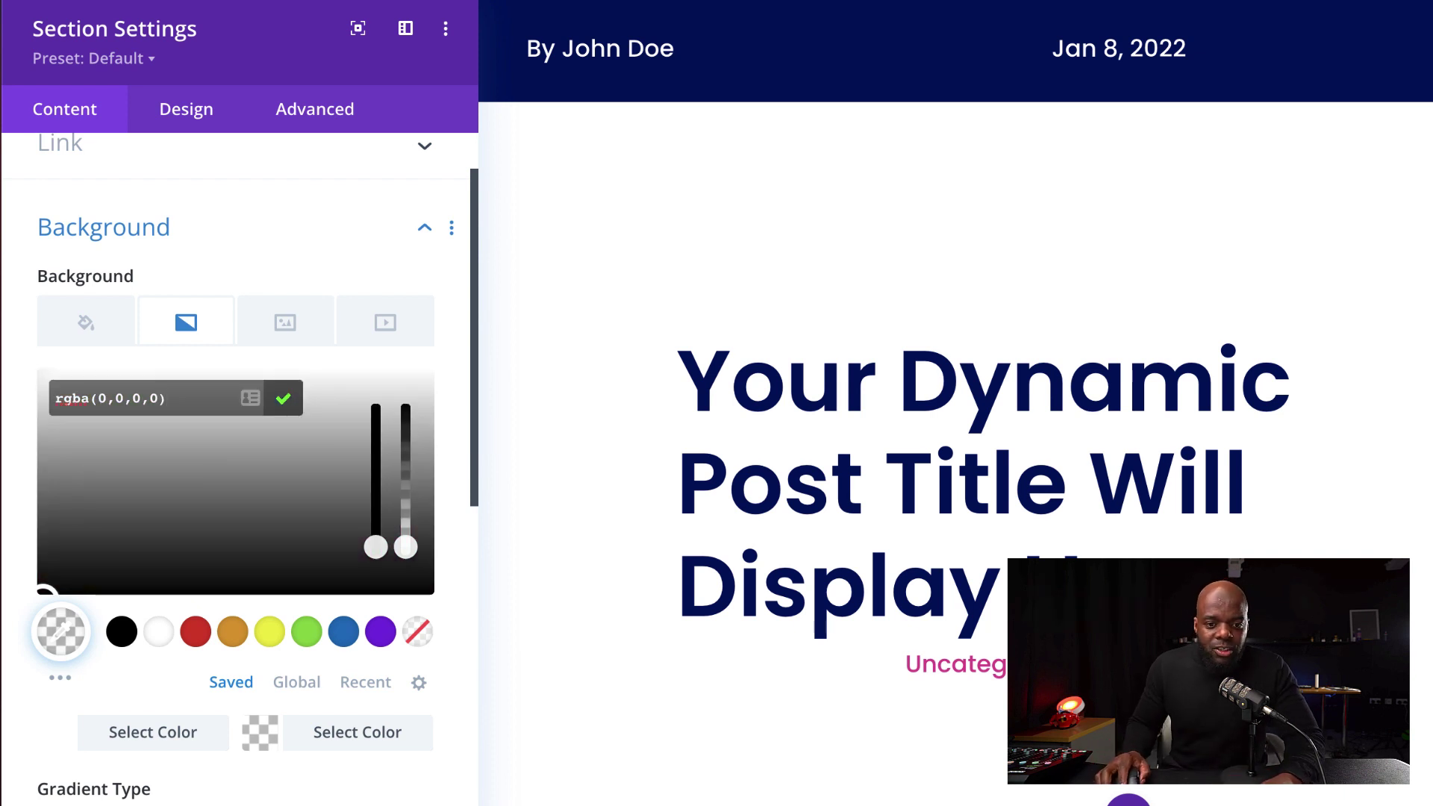
Step: Run the gradient at 90deg from 35% to 90%, placed above the background image
{"action": "scroll", "coordinate": [393, 707], "scroll_direction": "down", "scroll_amount": 4}
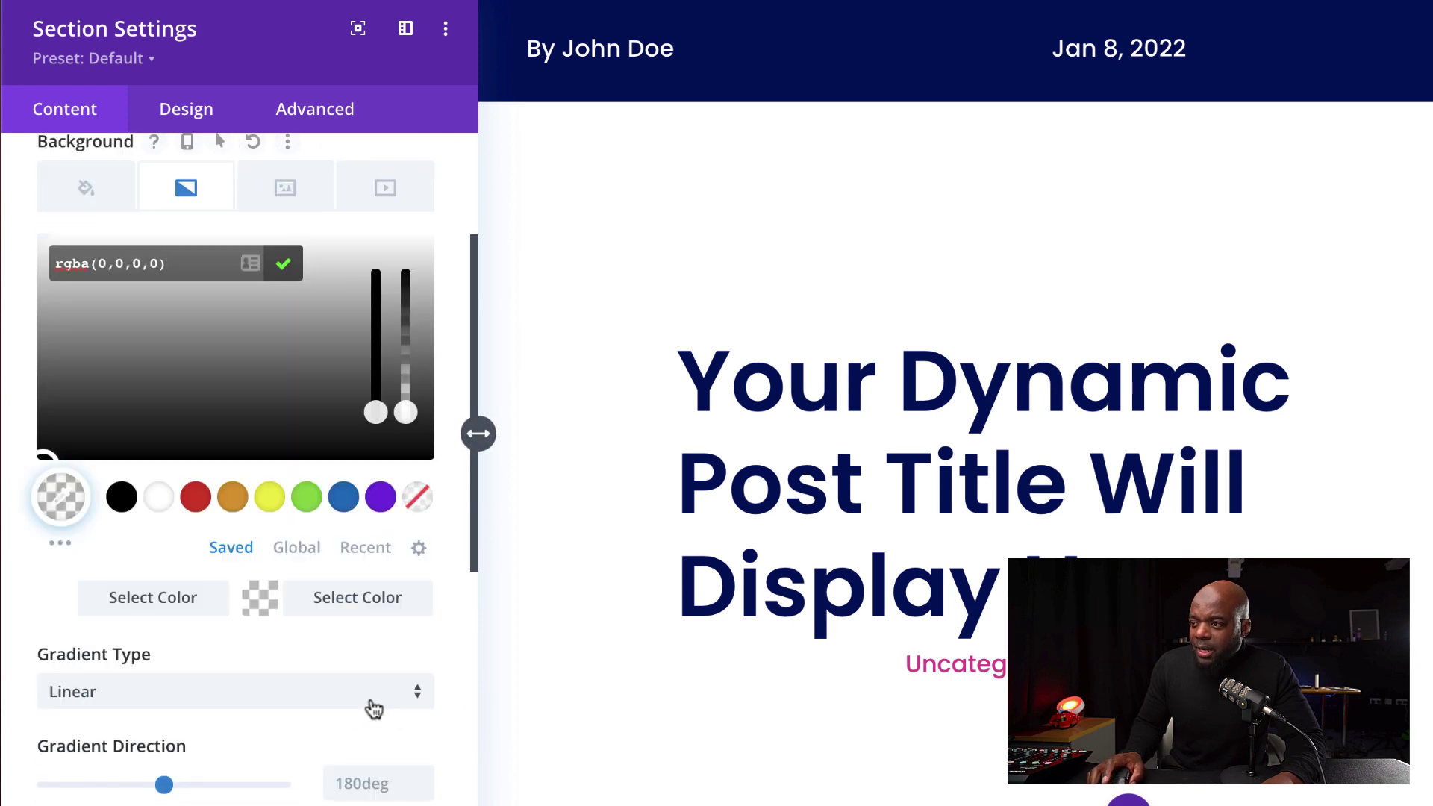
{"action": "left_click", "coordinate": [358, 627]}
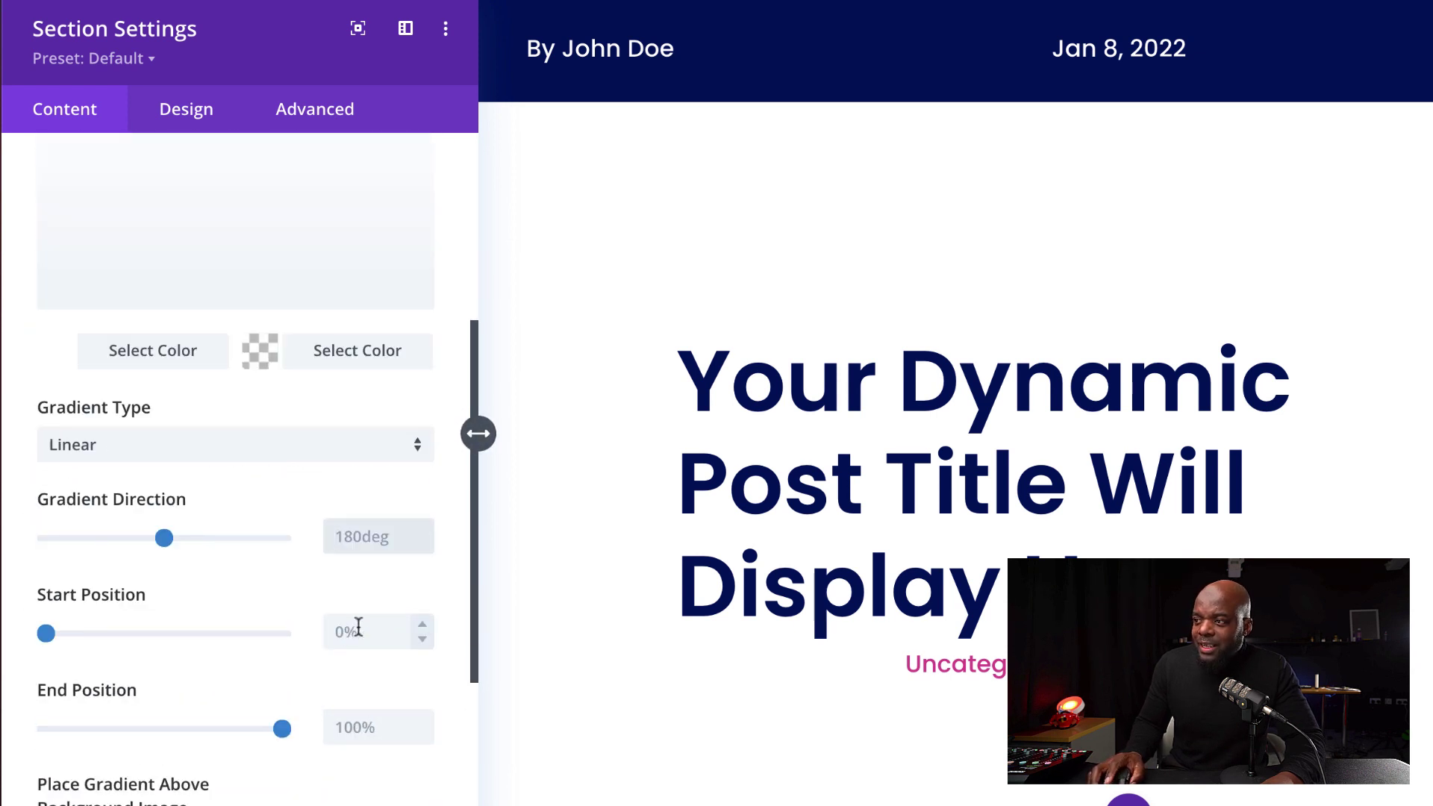
{"action": "type", "text": "90deg"}
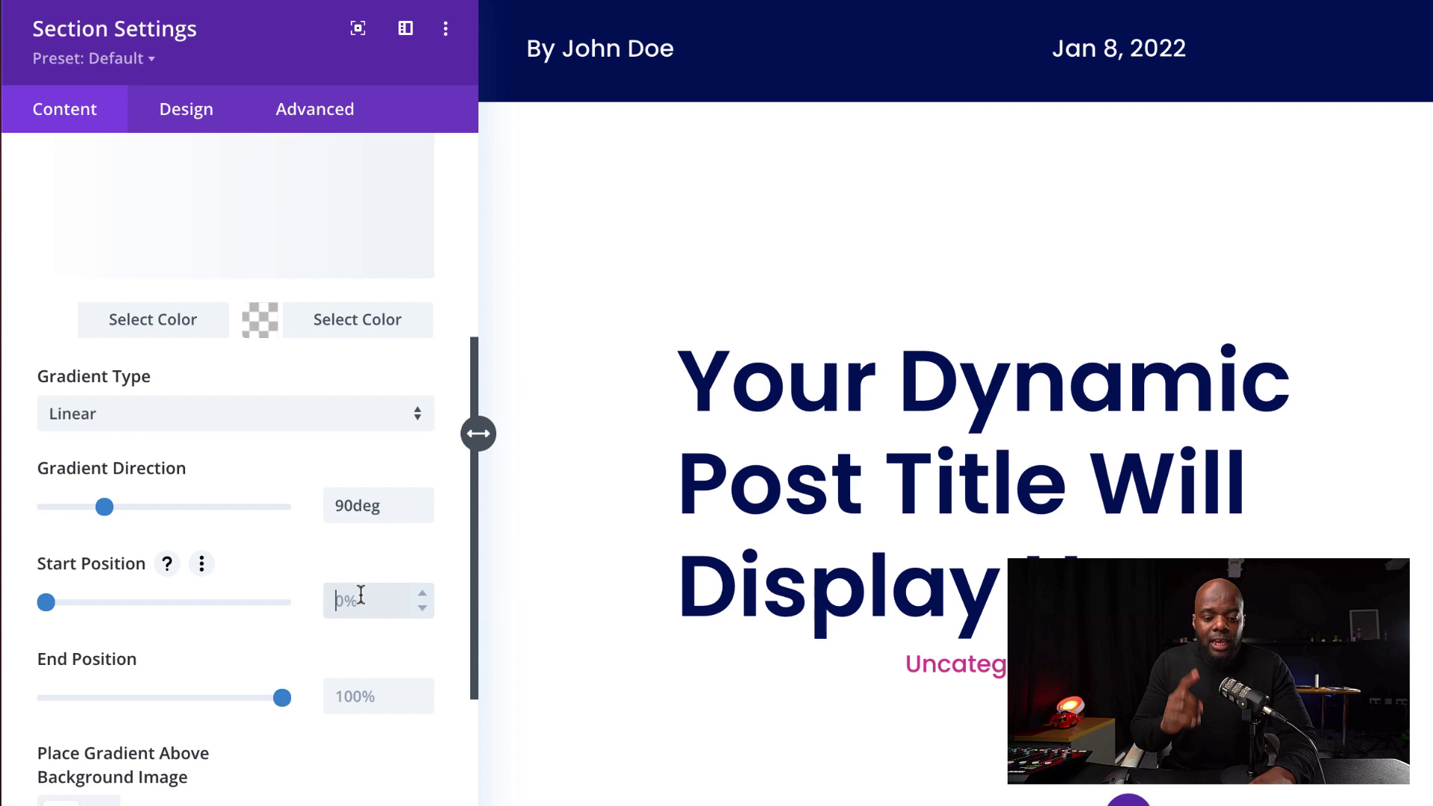
{"action": "type", "text": "35%"}
{"action": "left_click", "coordinate": [374, 693]}
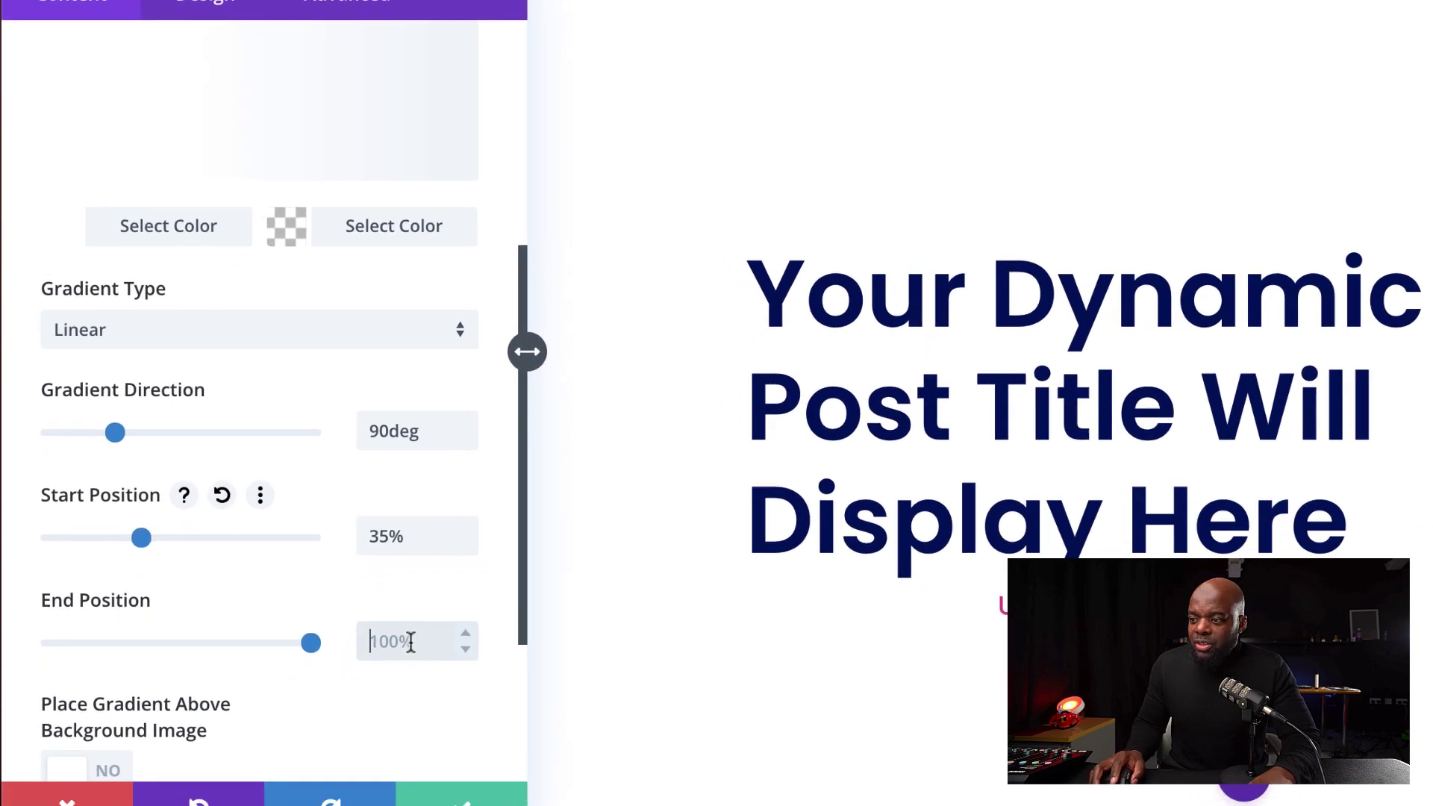
{"action": "type", "text": "90%"}
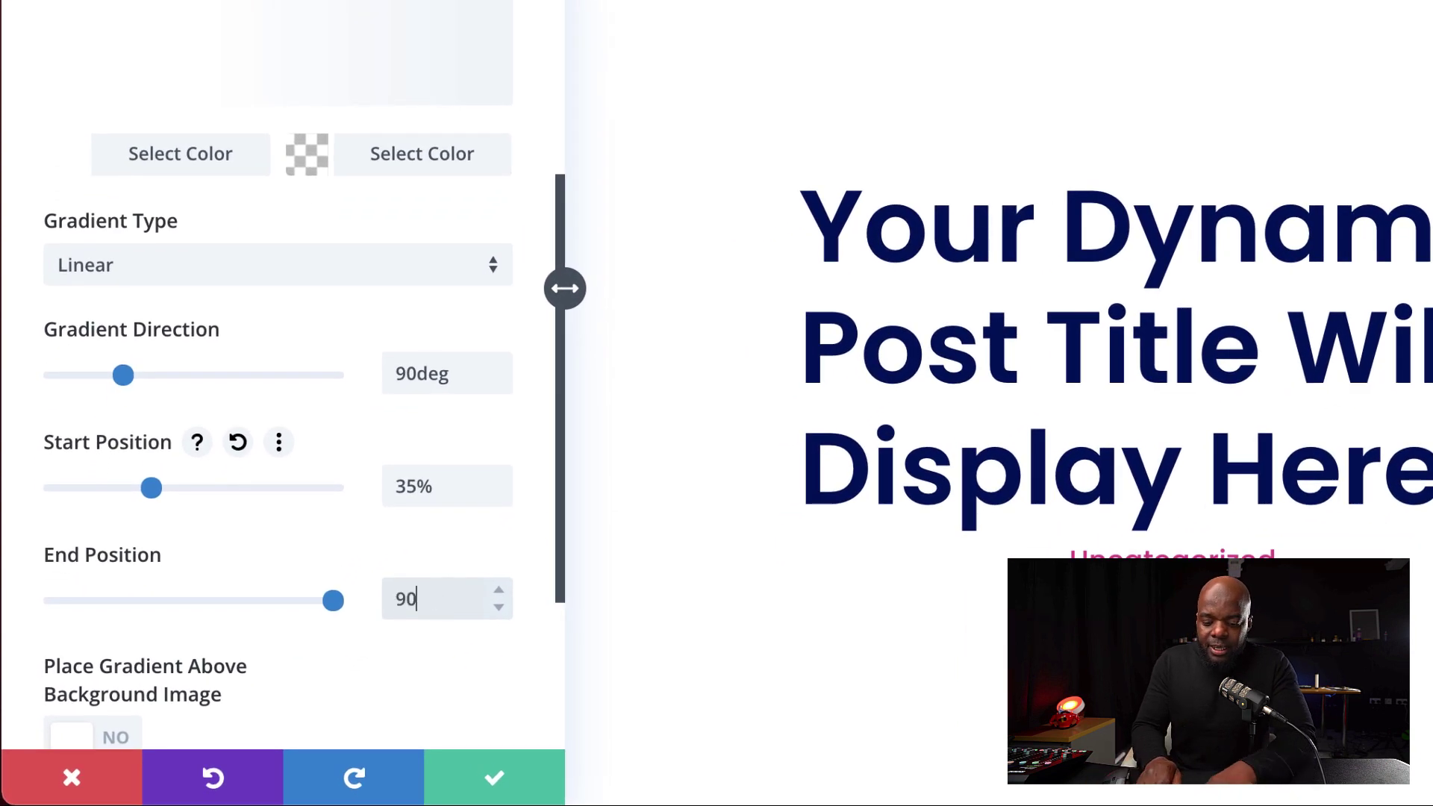
{"action": "scroll", "coordinate": [323, 525], "scroll_direction": "down", "scroll_amount": 2}
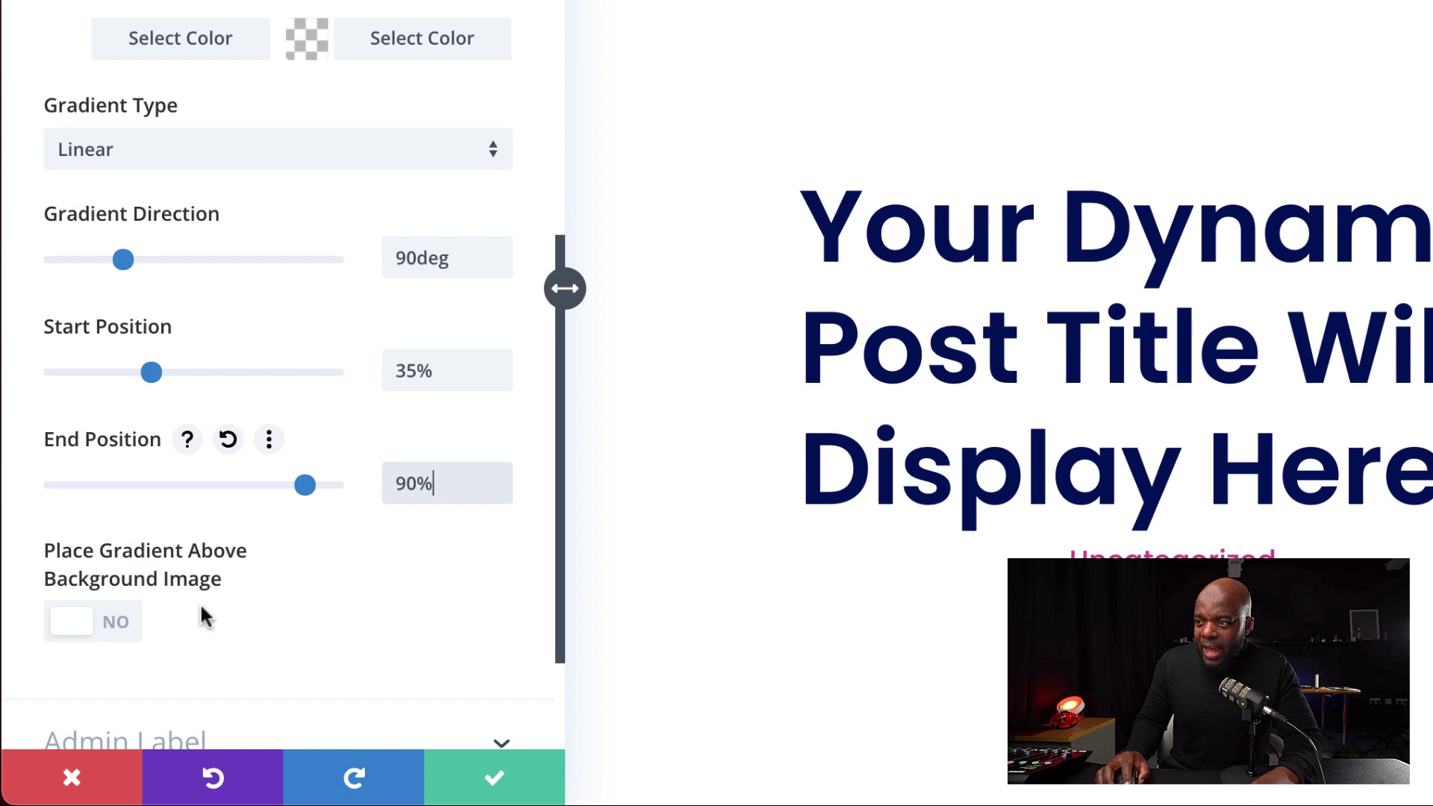
{"action": "left_click", "coordinate": [127, 623]}
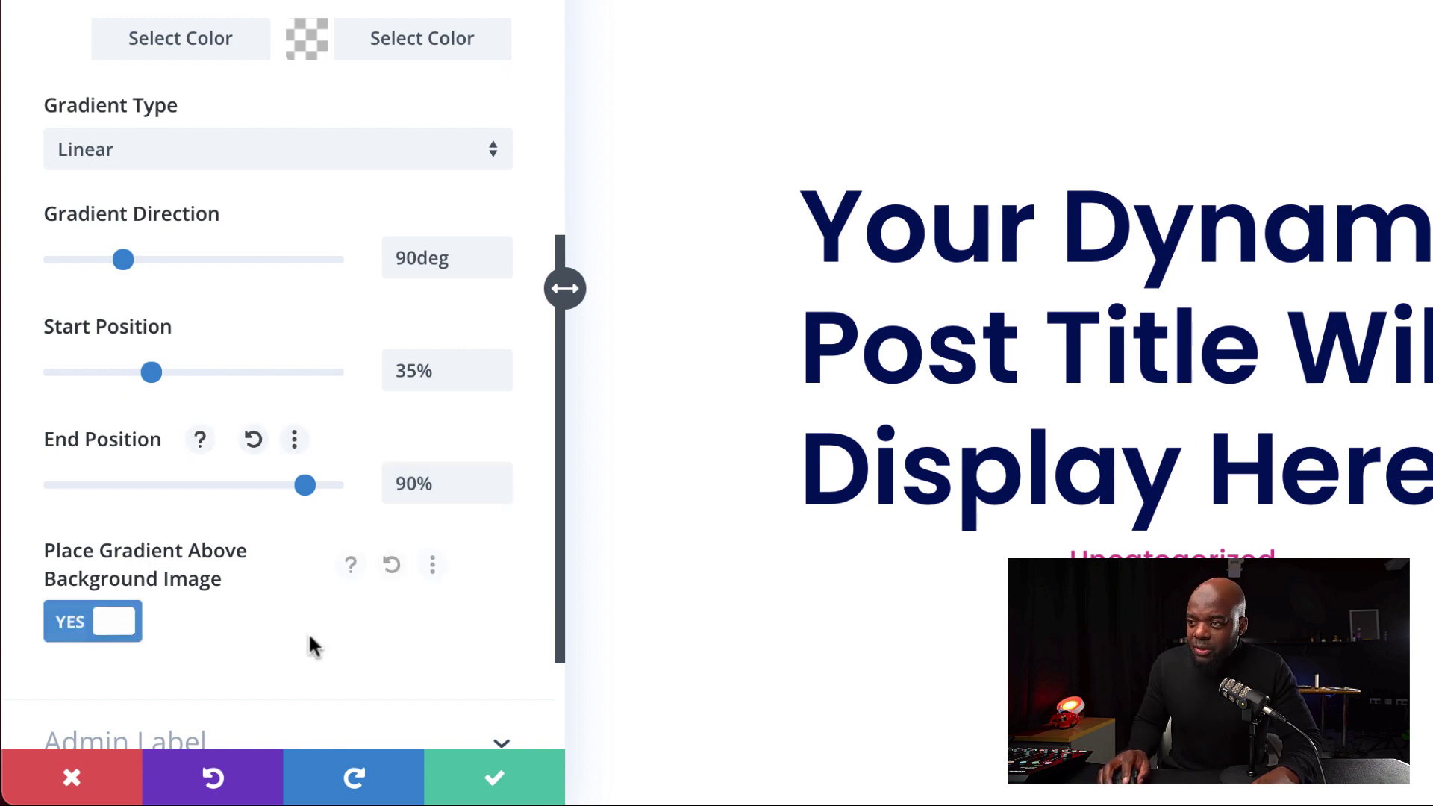
{"action": "scroll", "coordinate": [377, 179], "scroll_direction": "up", "scroll_amount": 5}
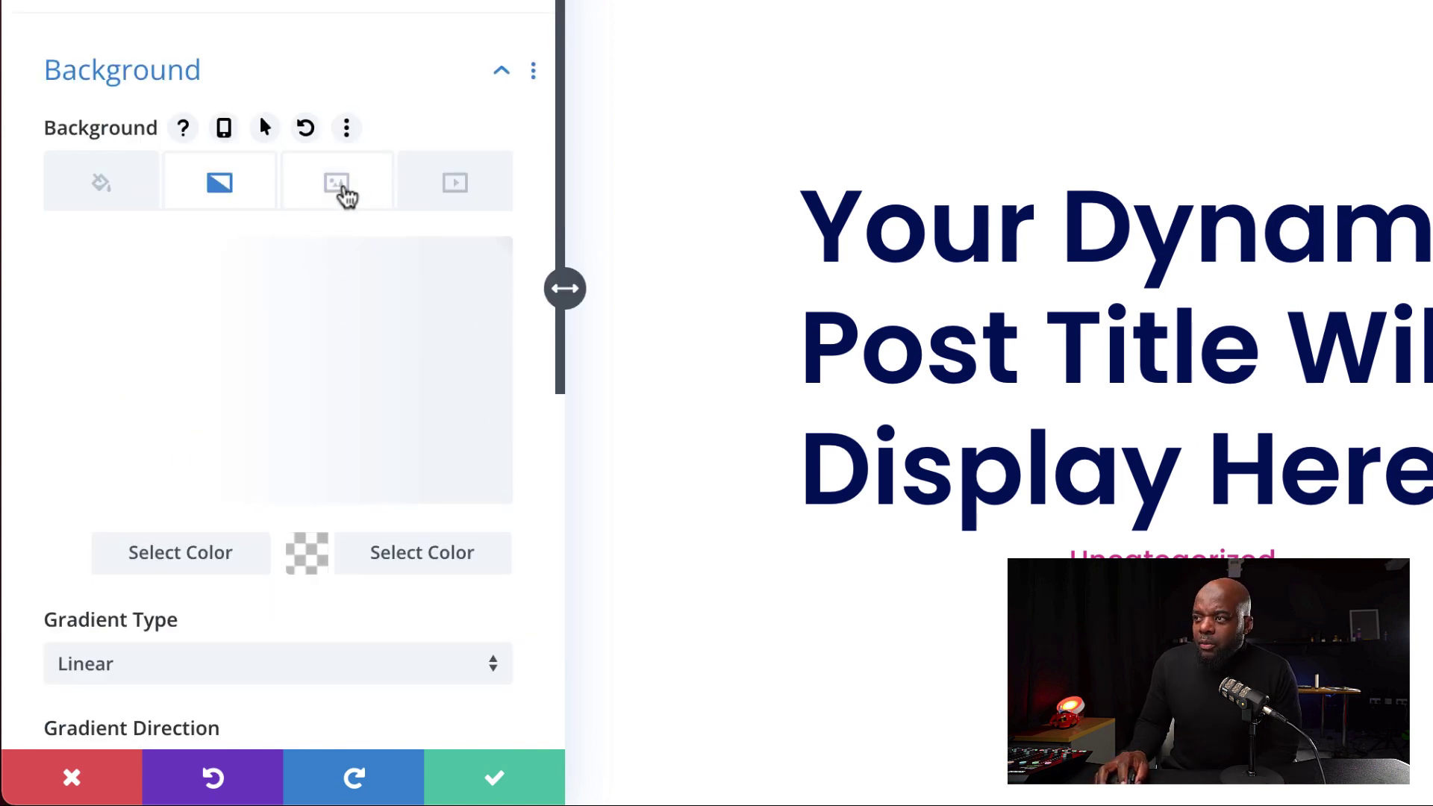
{"action": "left_click", "coordinate": [343, 192]}
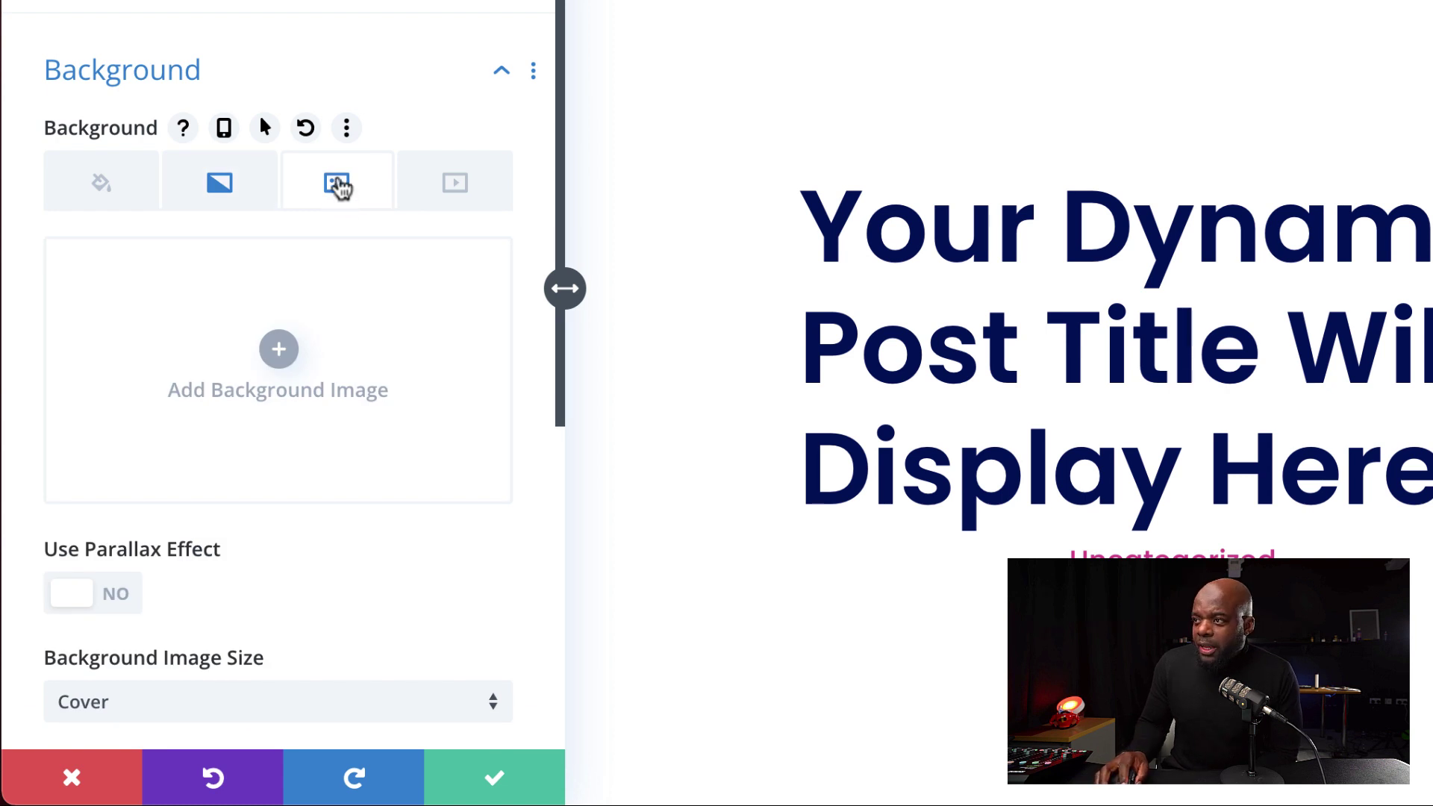
Step: Set the section's background image to the dynamic Featured Image
{"action": "left_click", "coordinate": [480, 269]}
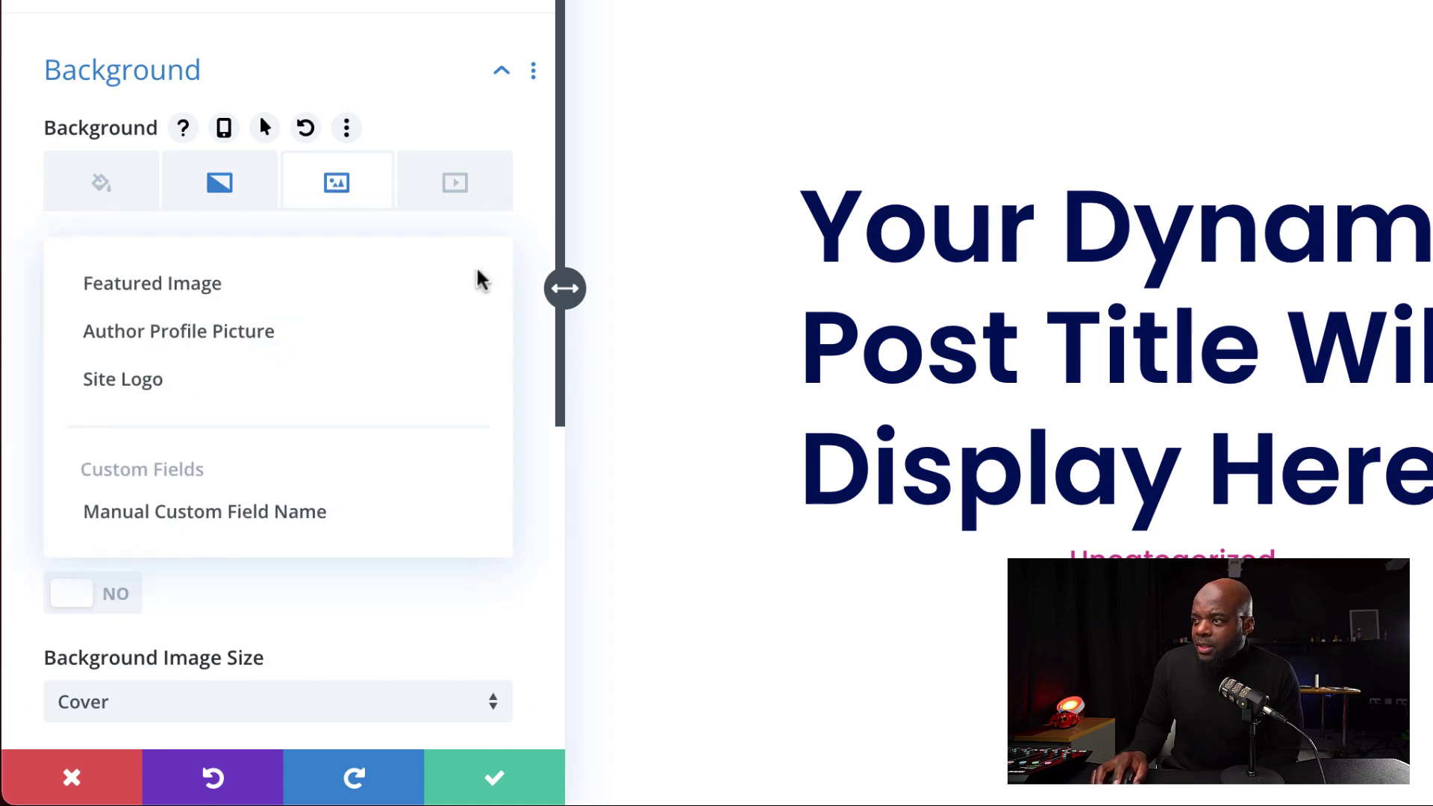
{"action": "left_click", "coordinate": [343, 287]}
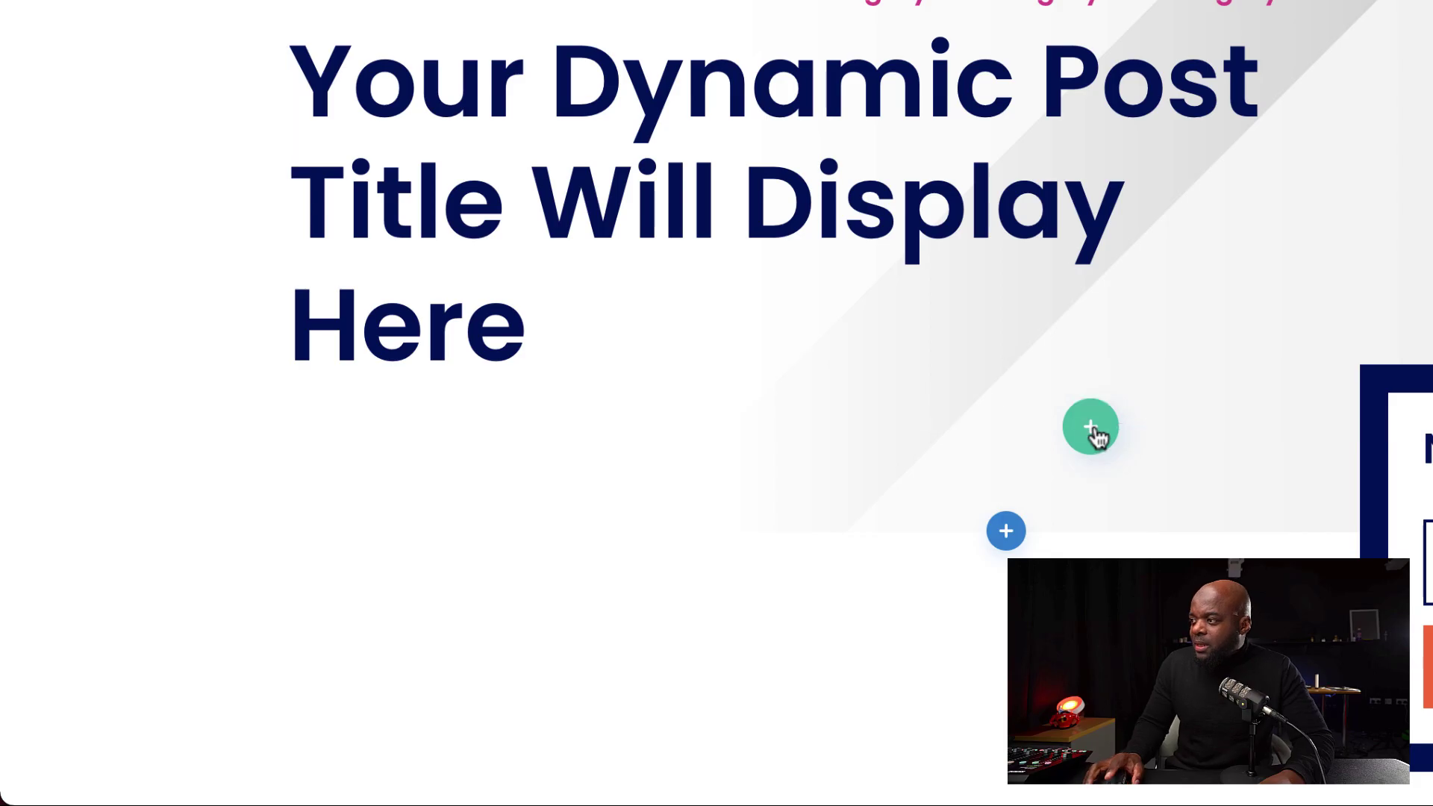
{"action": "left_click", "coordinate": [1091, 428]}
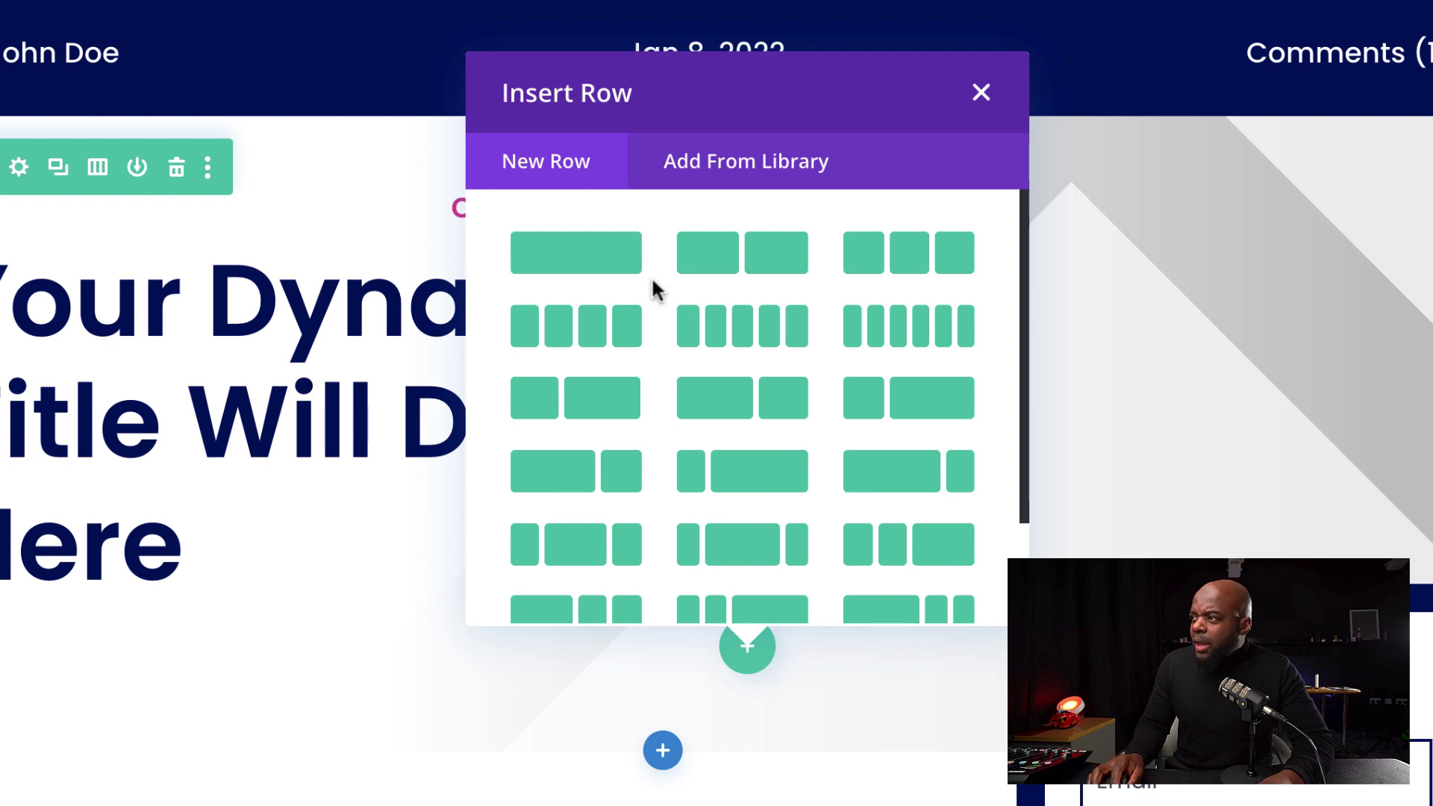
Step: Add a one-column row with an Image module showing the dynamic Featured Image
{"action": "left_click", "coordinate": [590, 270]}
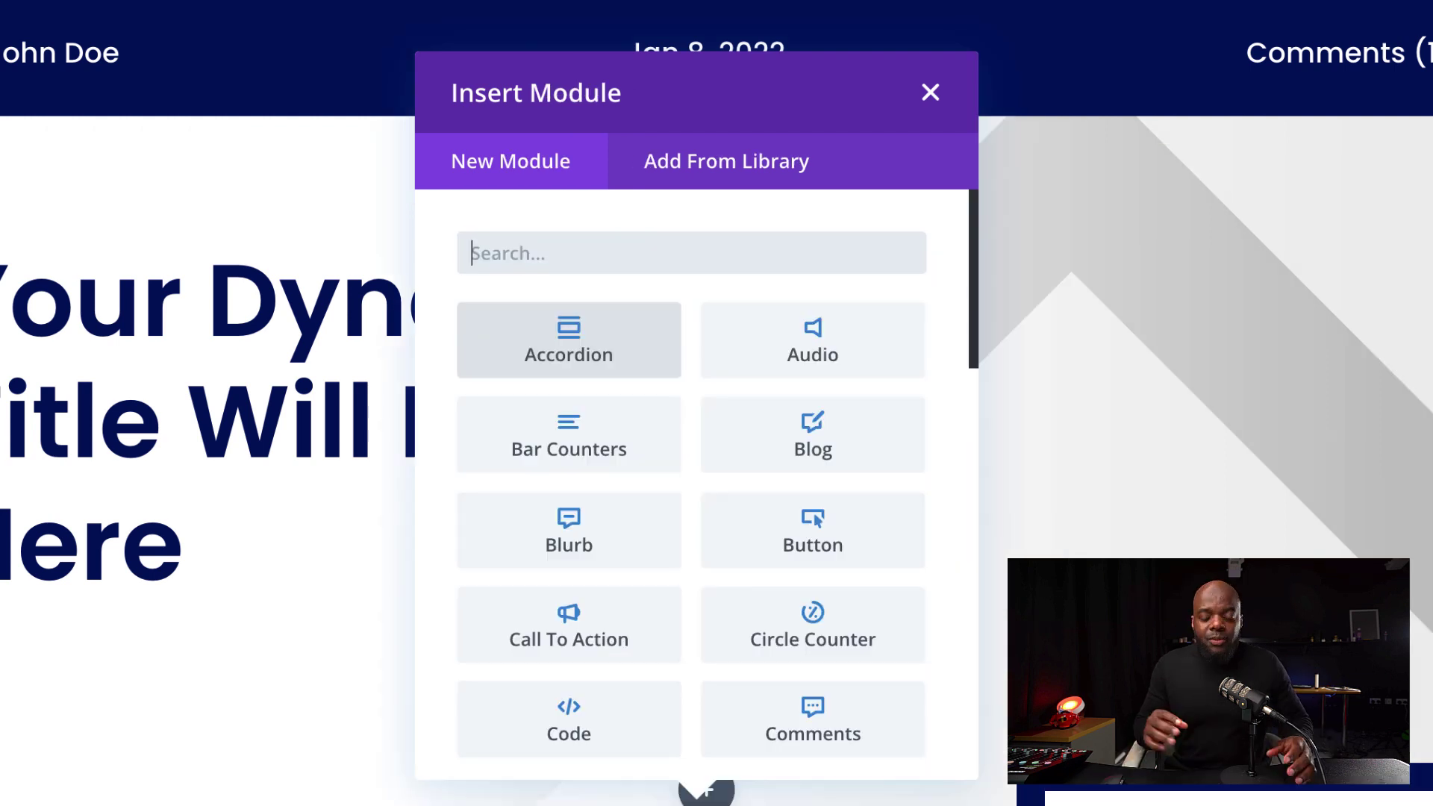
{"action": "type", "text": "image"}
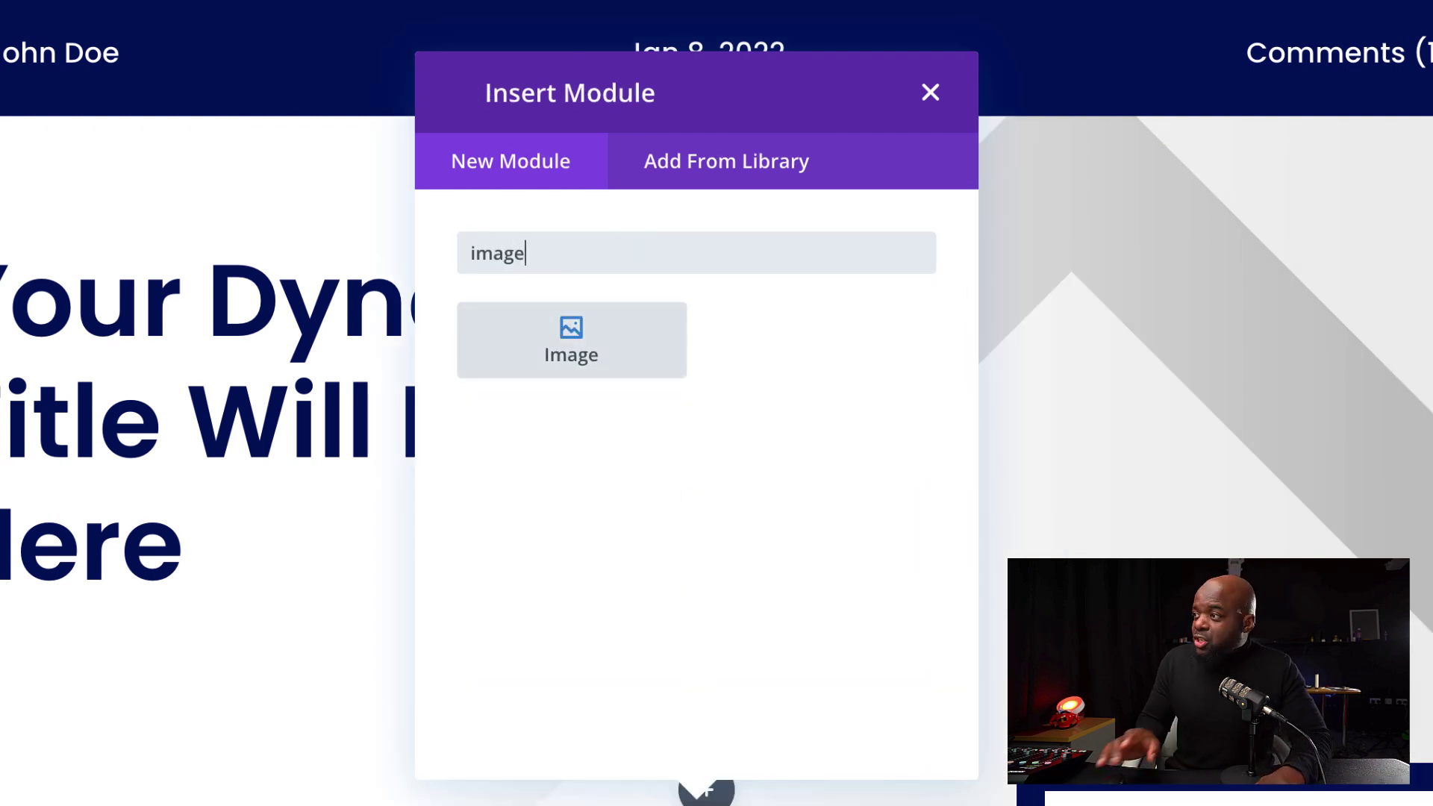
{"action": "left_click", "coordinate": [606, 336]}
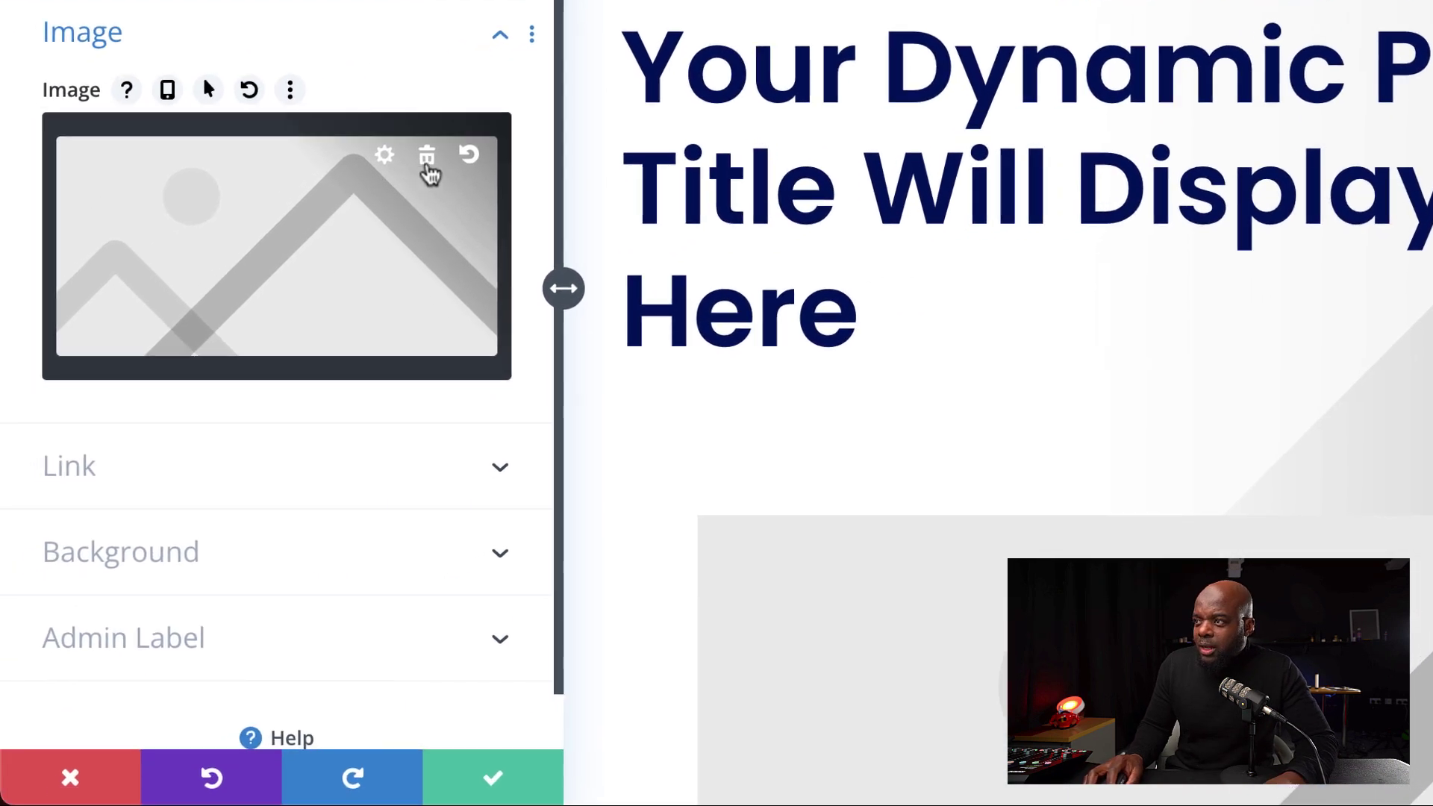
{"action": "left_click", "coordinate": [428, 170]}
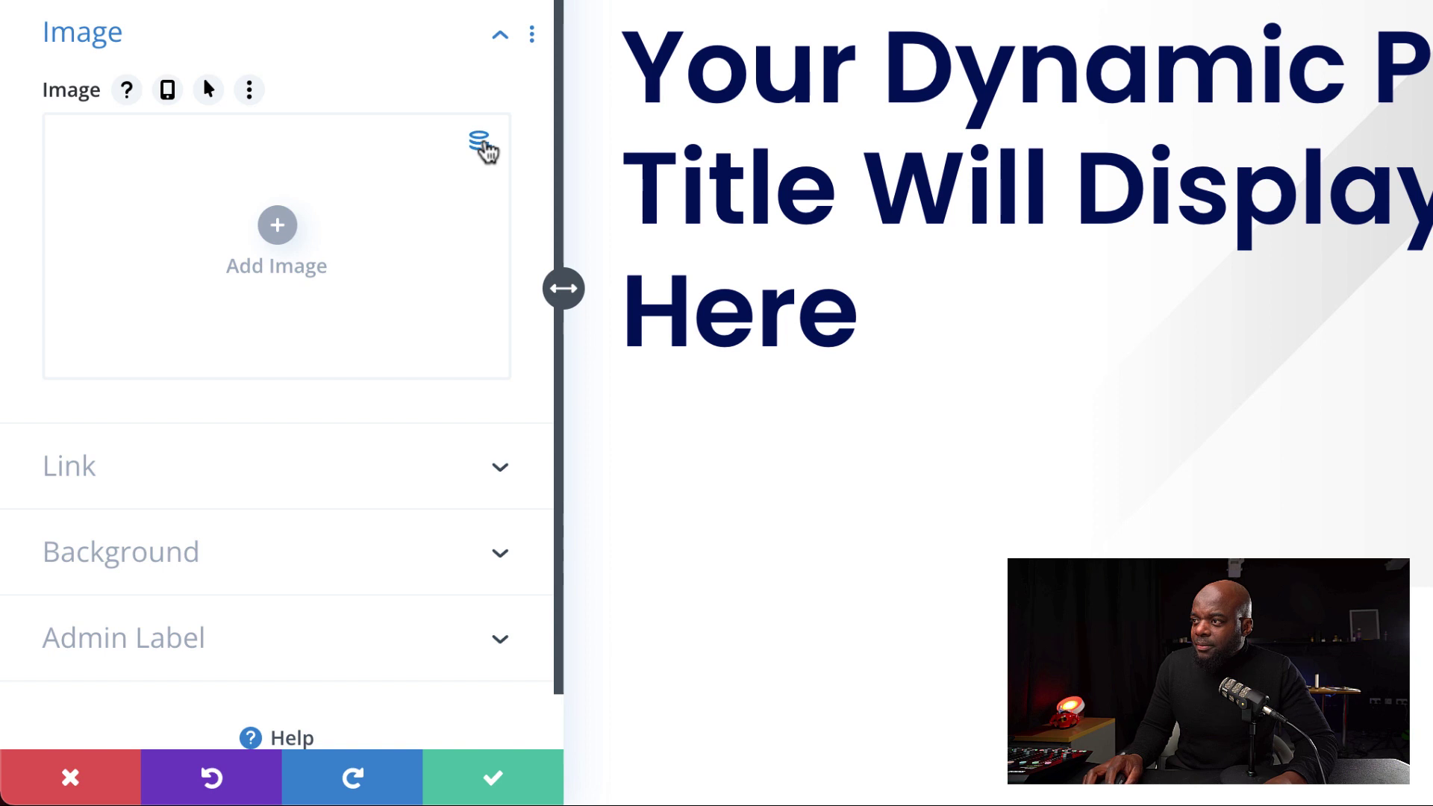
{"action": "left_click", "coordinate": [481, 146]}
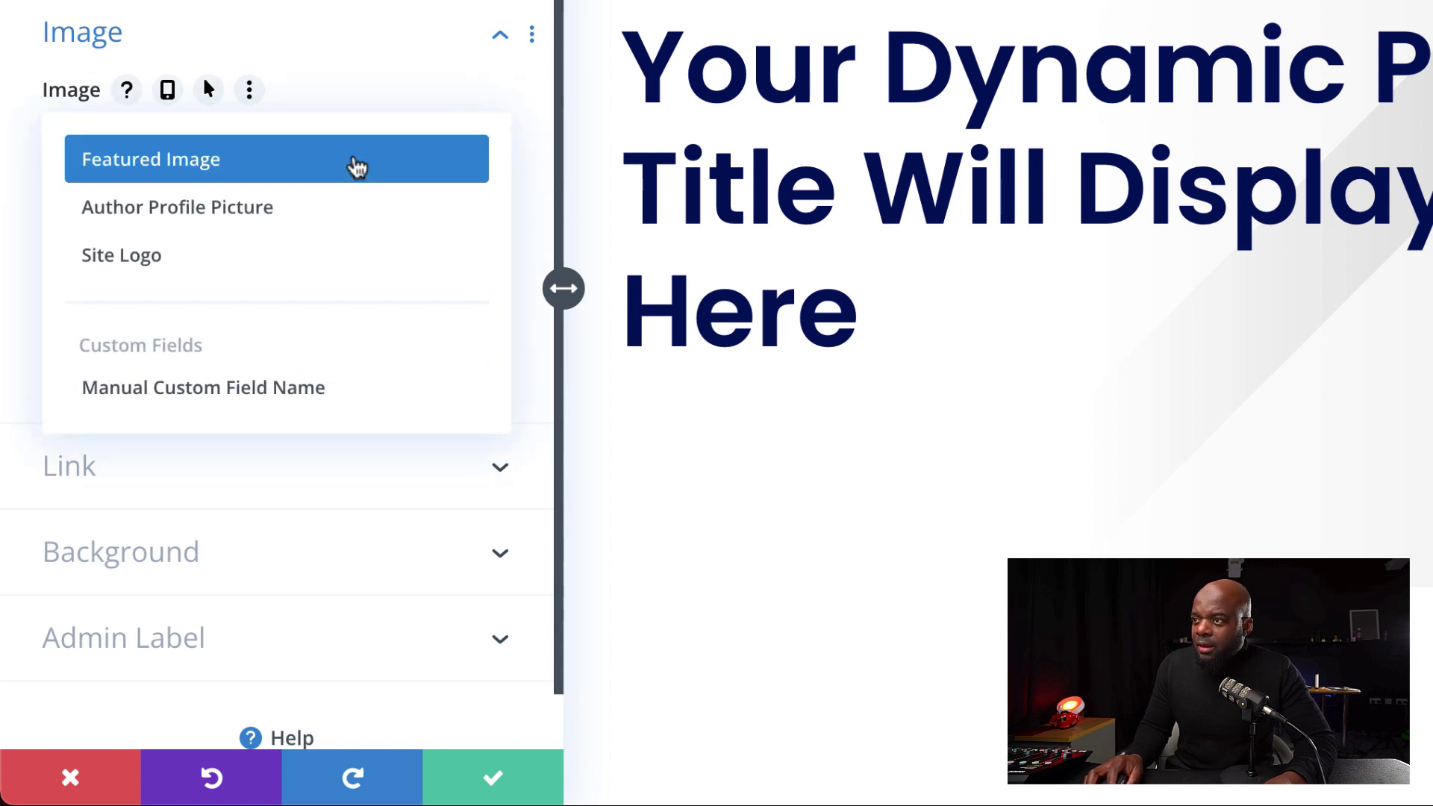
{"action": "left_click", "coordinate": [356, 166]}
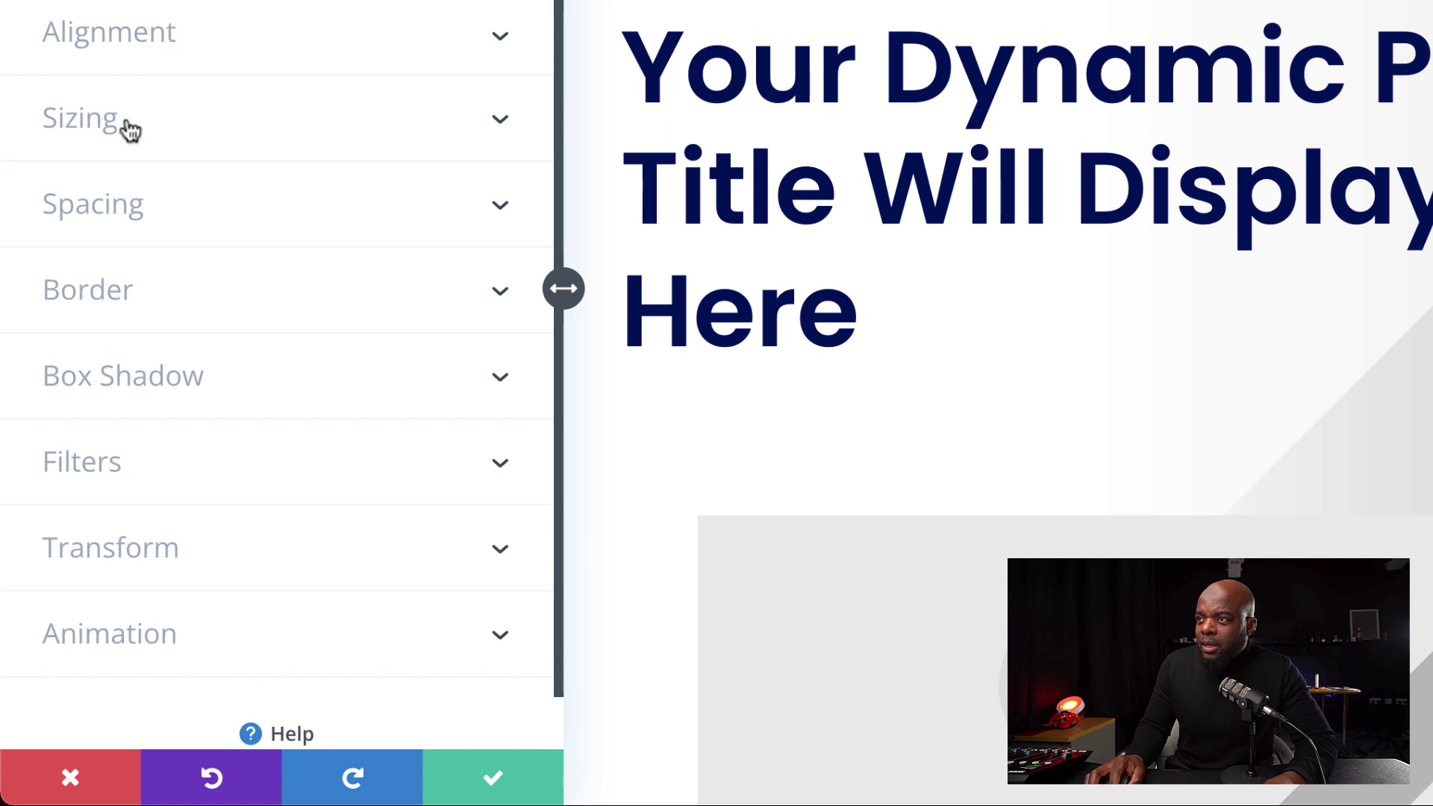
Step: Force the featured image full width with minimum height 100px%, save it, and move its row above the title
{"action": "left_click", "coordinate": [90, 119]}
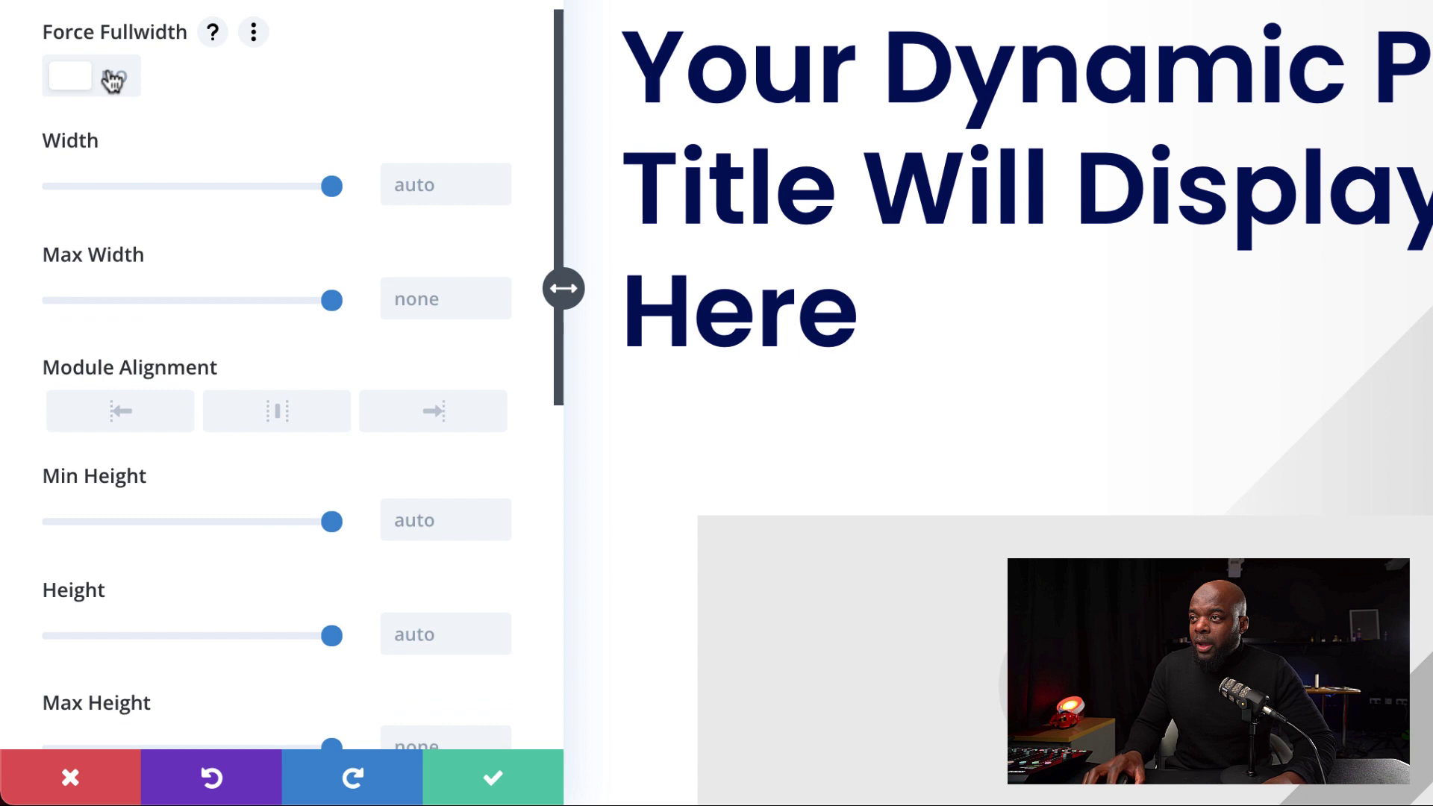
{"action": "left_click", "coordinate": [114, 84]}
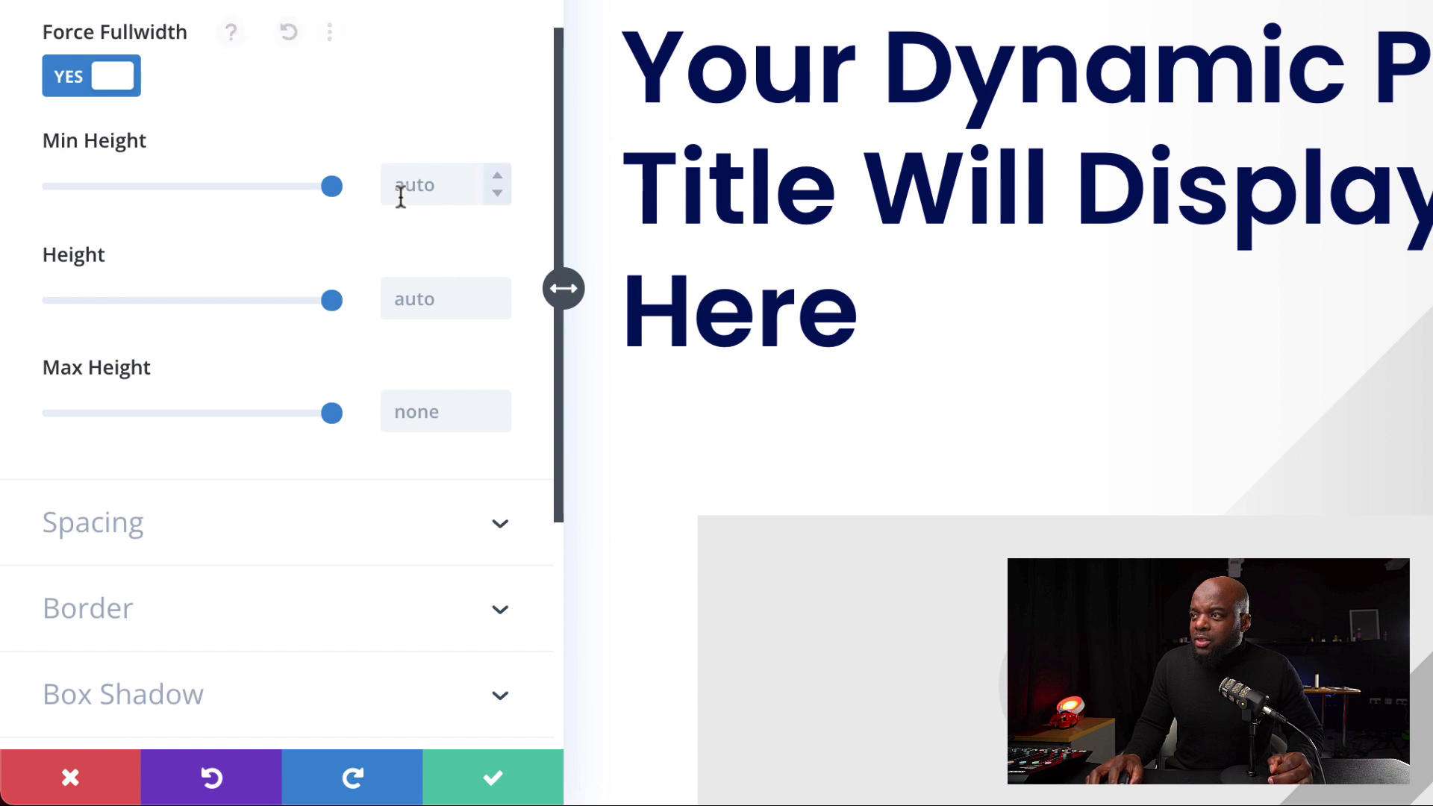
{"action": "left_click", "coordinate": [419, 179]}
{"action": "type", "text": "100px%"}
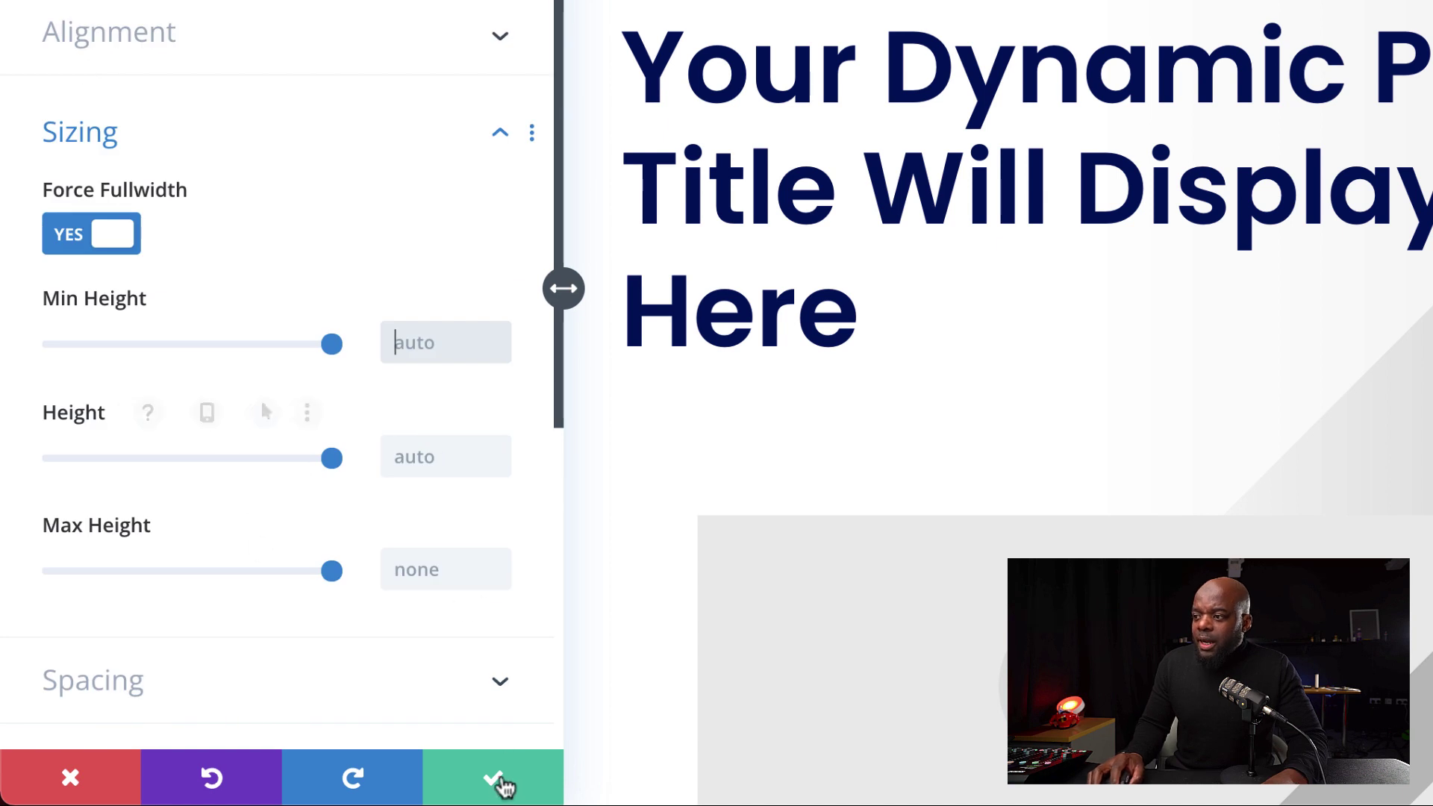
{"action": "left_click", "coordinate": [500, 785]}
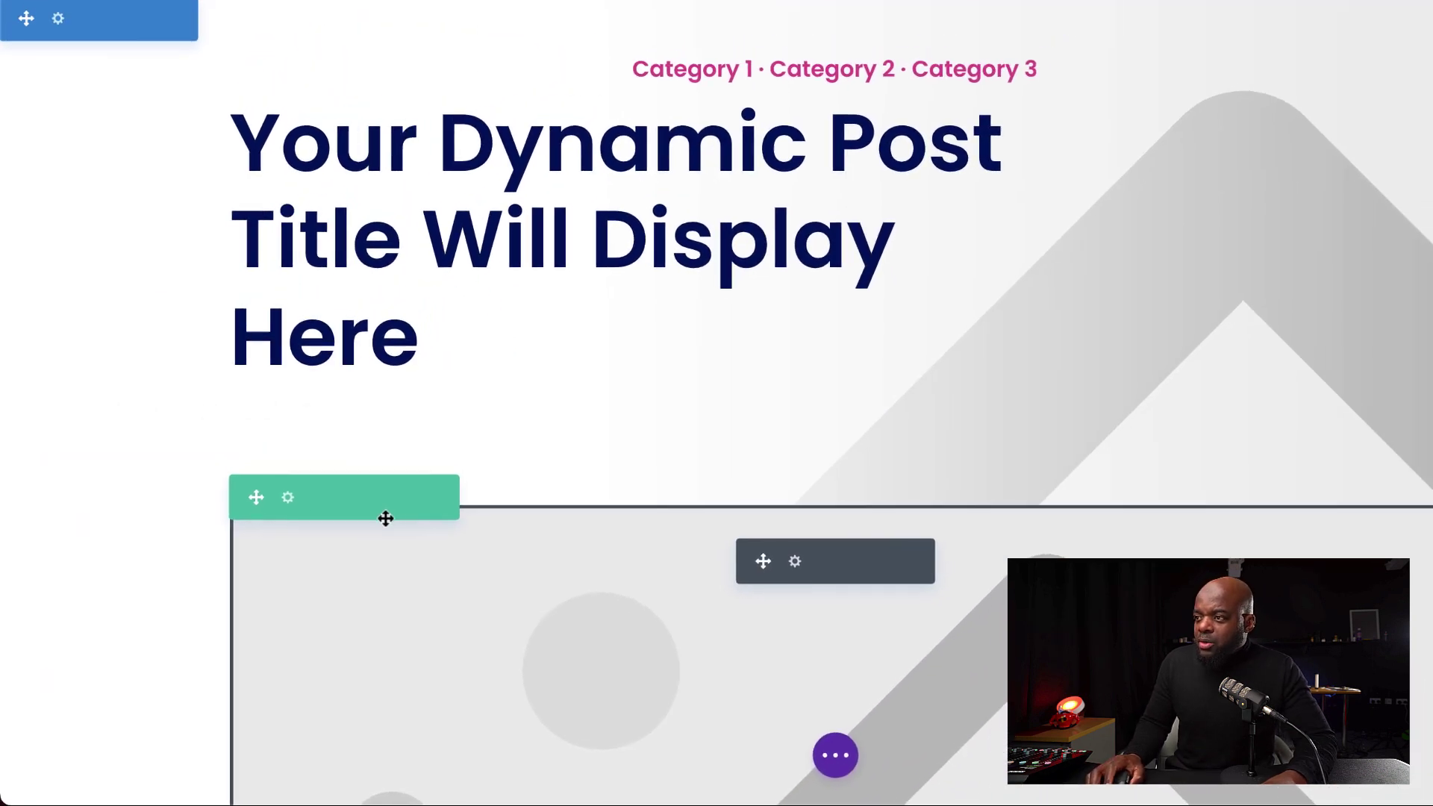
{"action": "left_click_drag", "start_coordinate": [285, 502], "coordinate": [349, 109]}
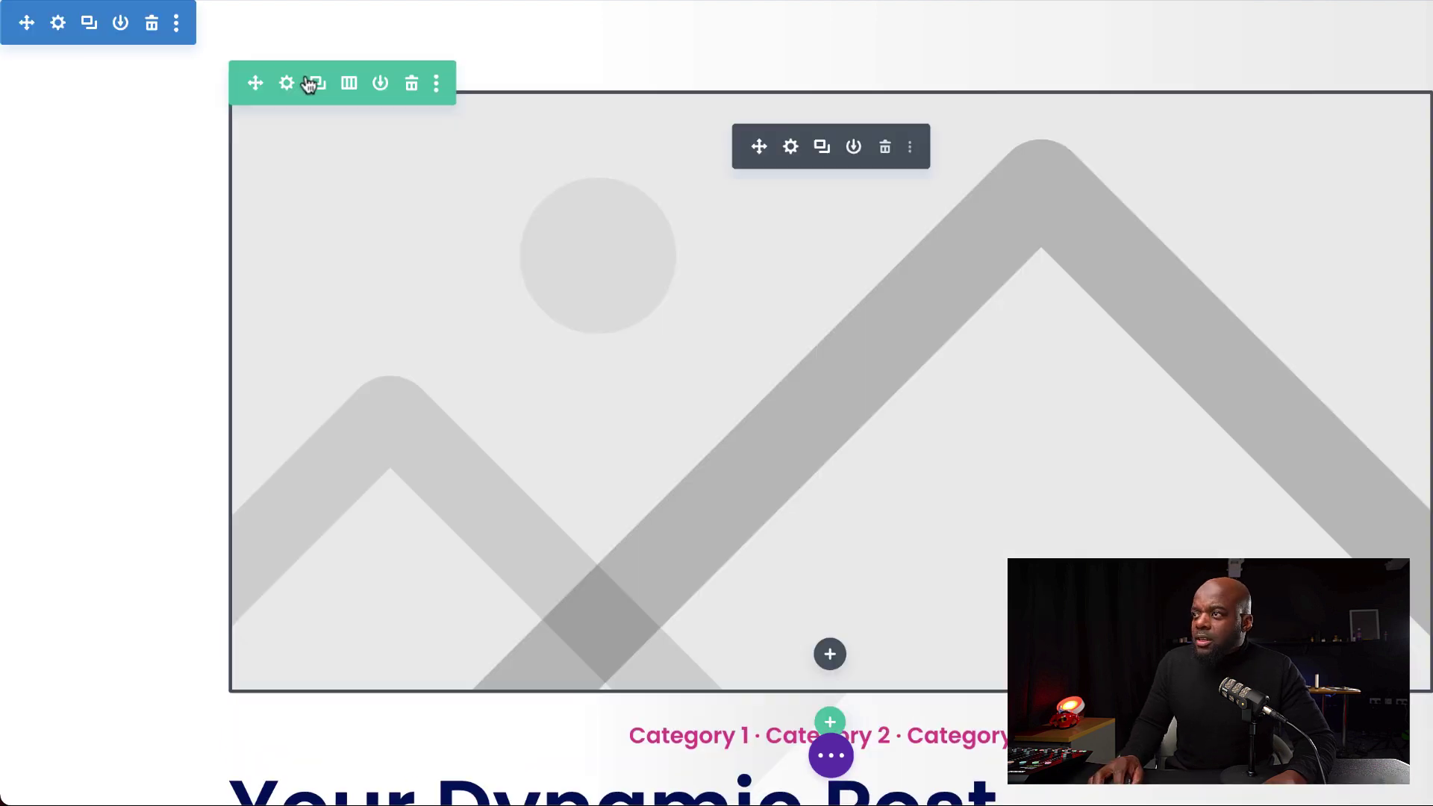
Step: Set the image row's Width and Max Width to 100% and select its Margin Top field
{"action": "left_click", "coordinate": [291, 83]}
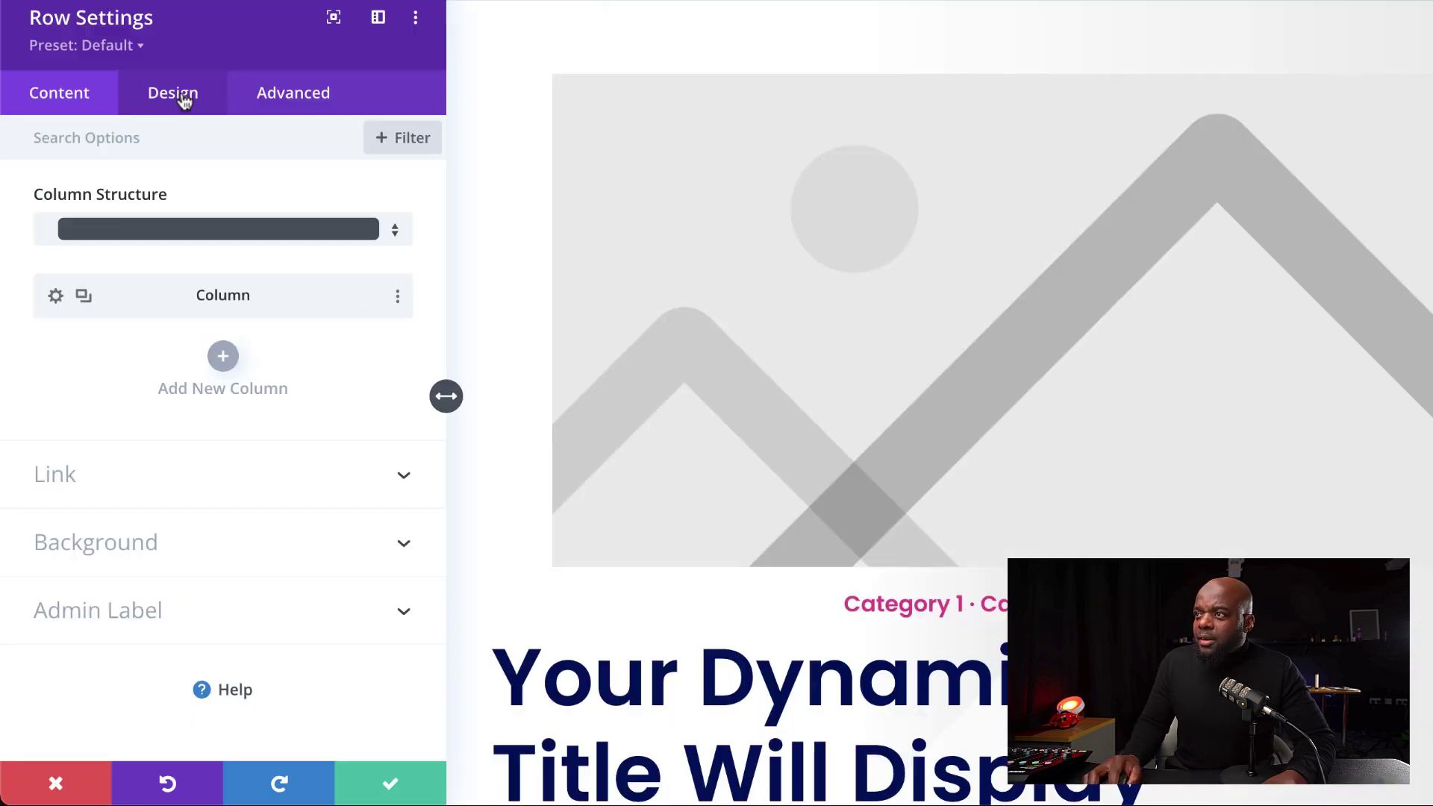
{"action": "left_click", "coordinate": [183, 98]}
{"action": "left_click", "coordinate": [78, 203]}
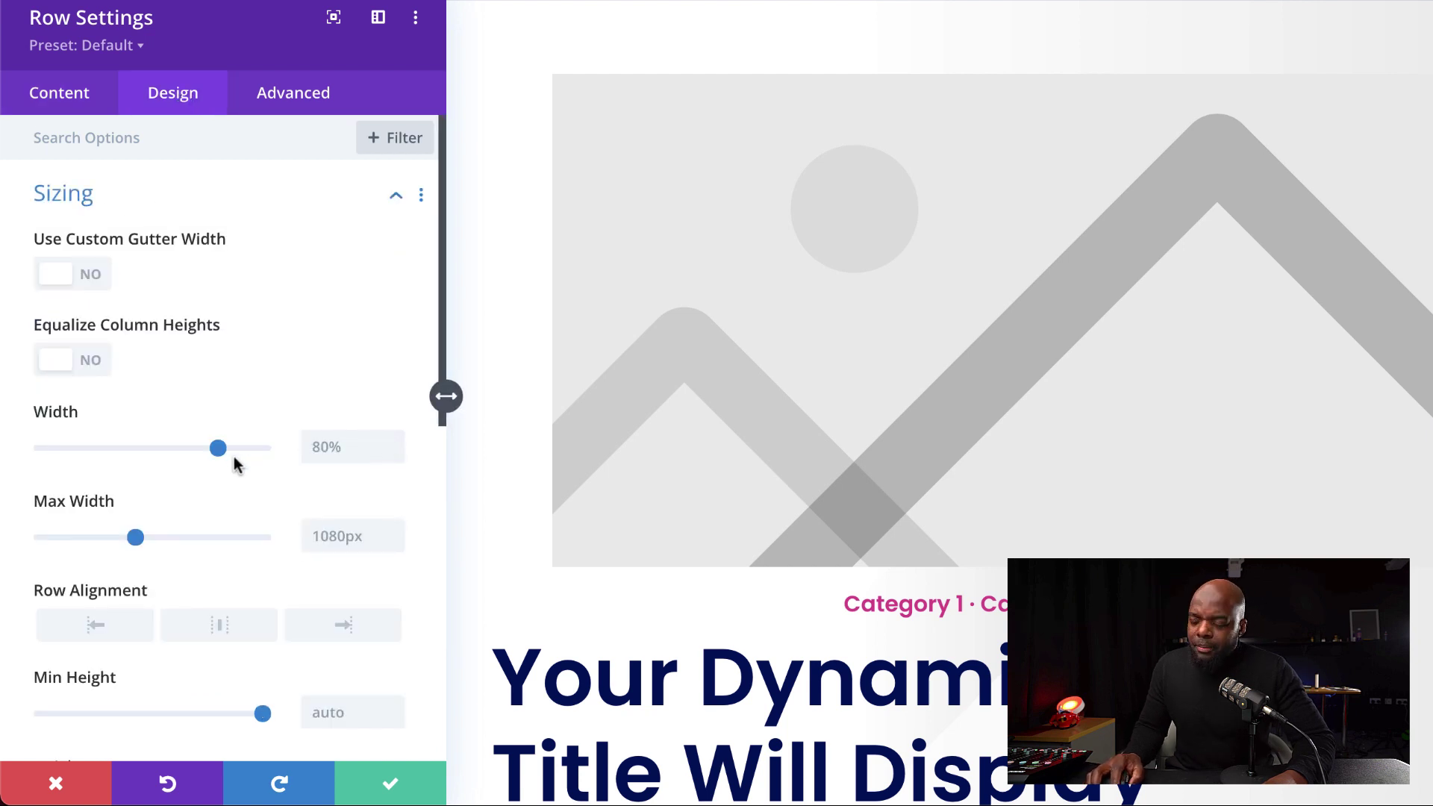
{"action": "triple_click", "coordinate": [344, 440]}
{"action": "type", "text": "100%"}
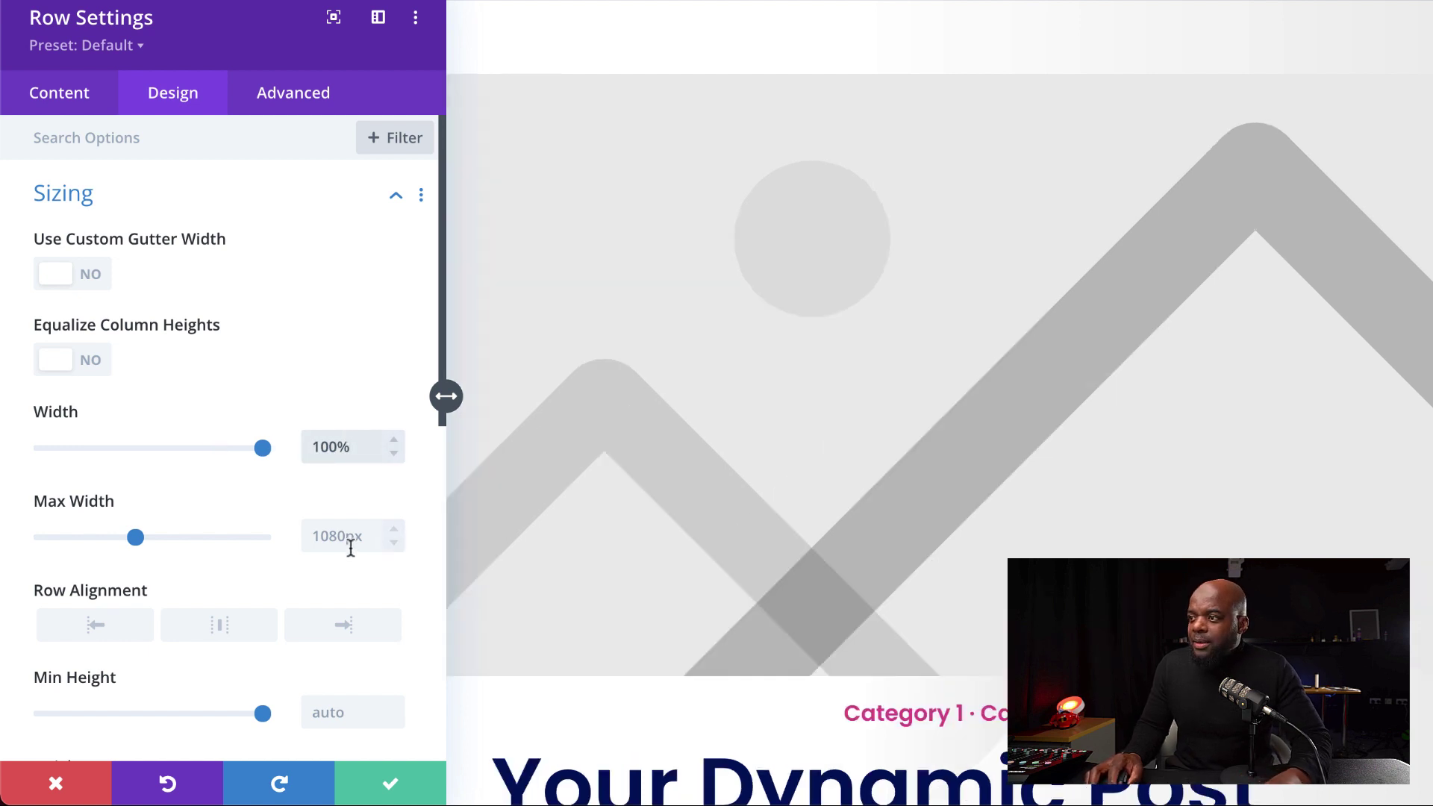
{"action": "left_click", "coordinate": [341, 541]}
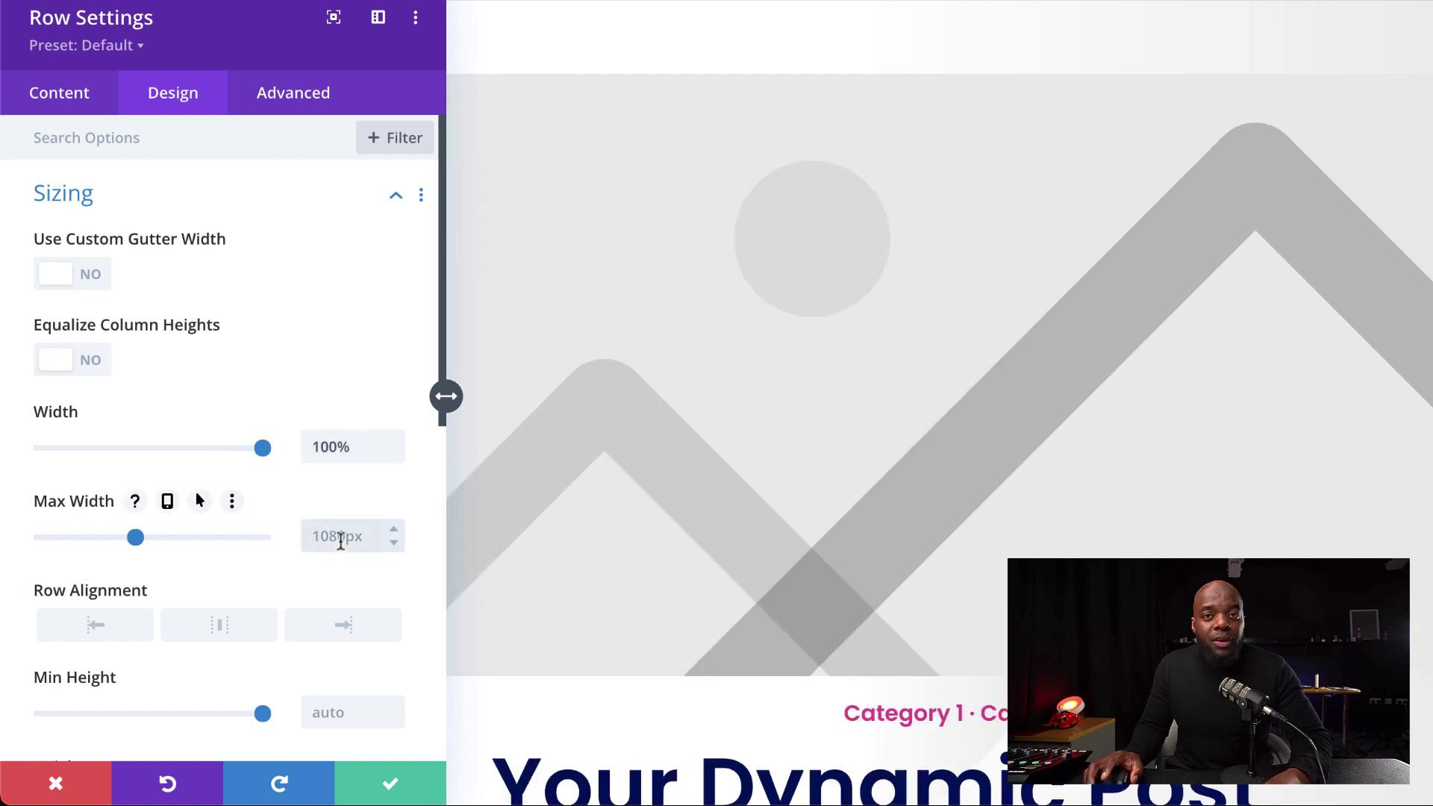
{"action": "type", "text": "100%"}
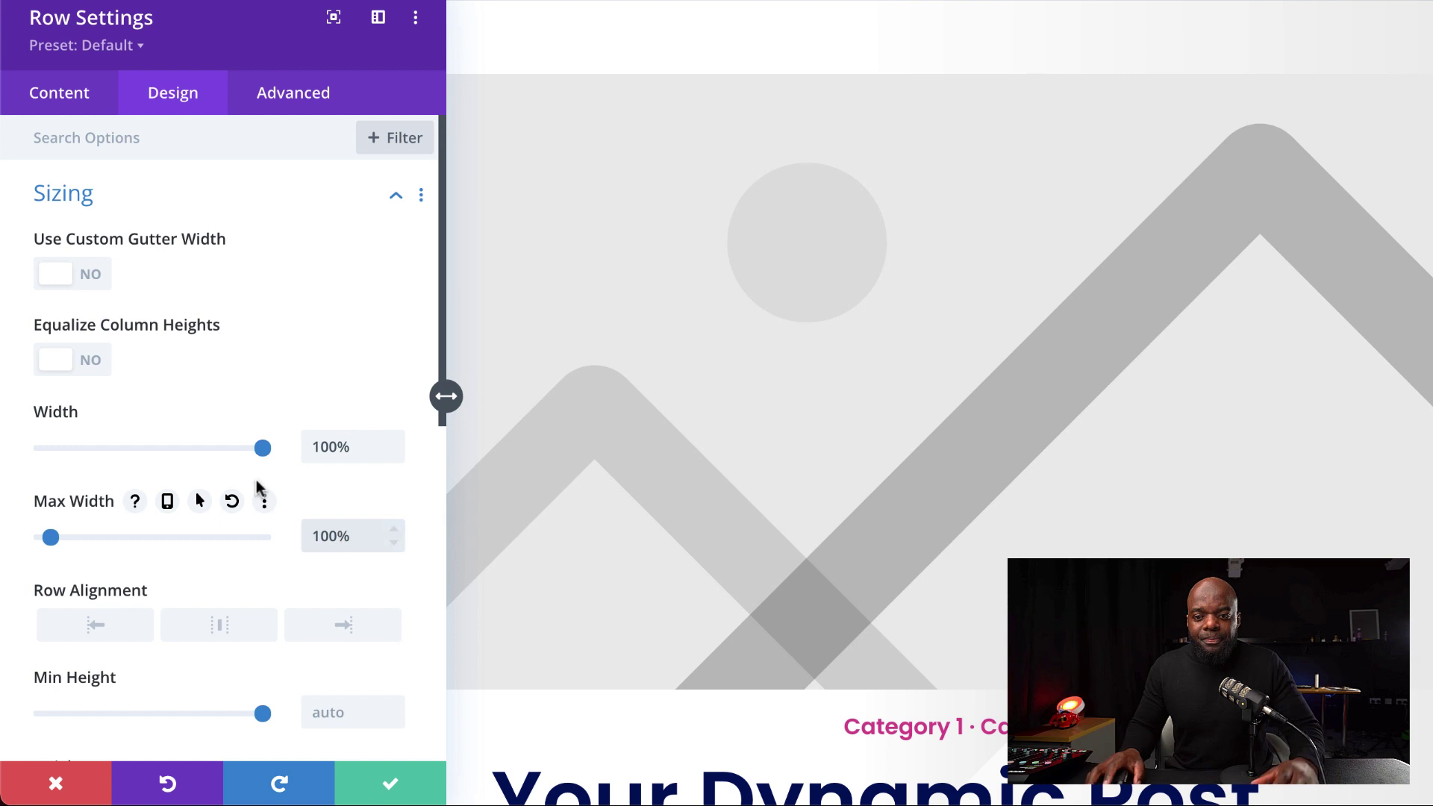
{"action": "scroll", "coordinate": [235, 457], "scroll_direction": "down", "scroll_amount": 7}
{"action": "left_click", "coordinate": [109, 425]}
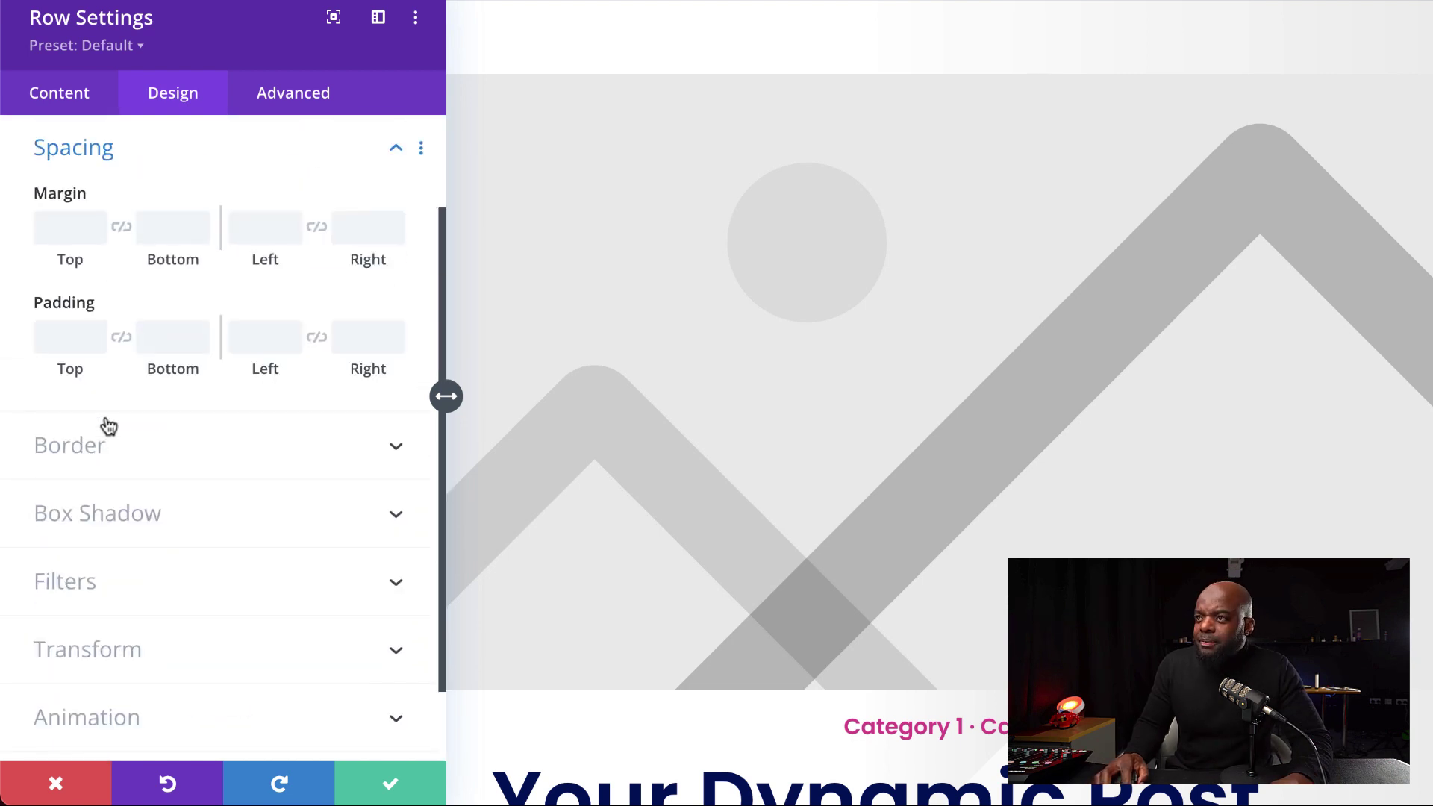
{"action": "left_click", "coordinate": [73, 235]}
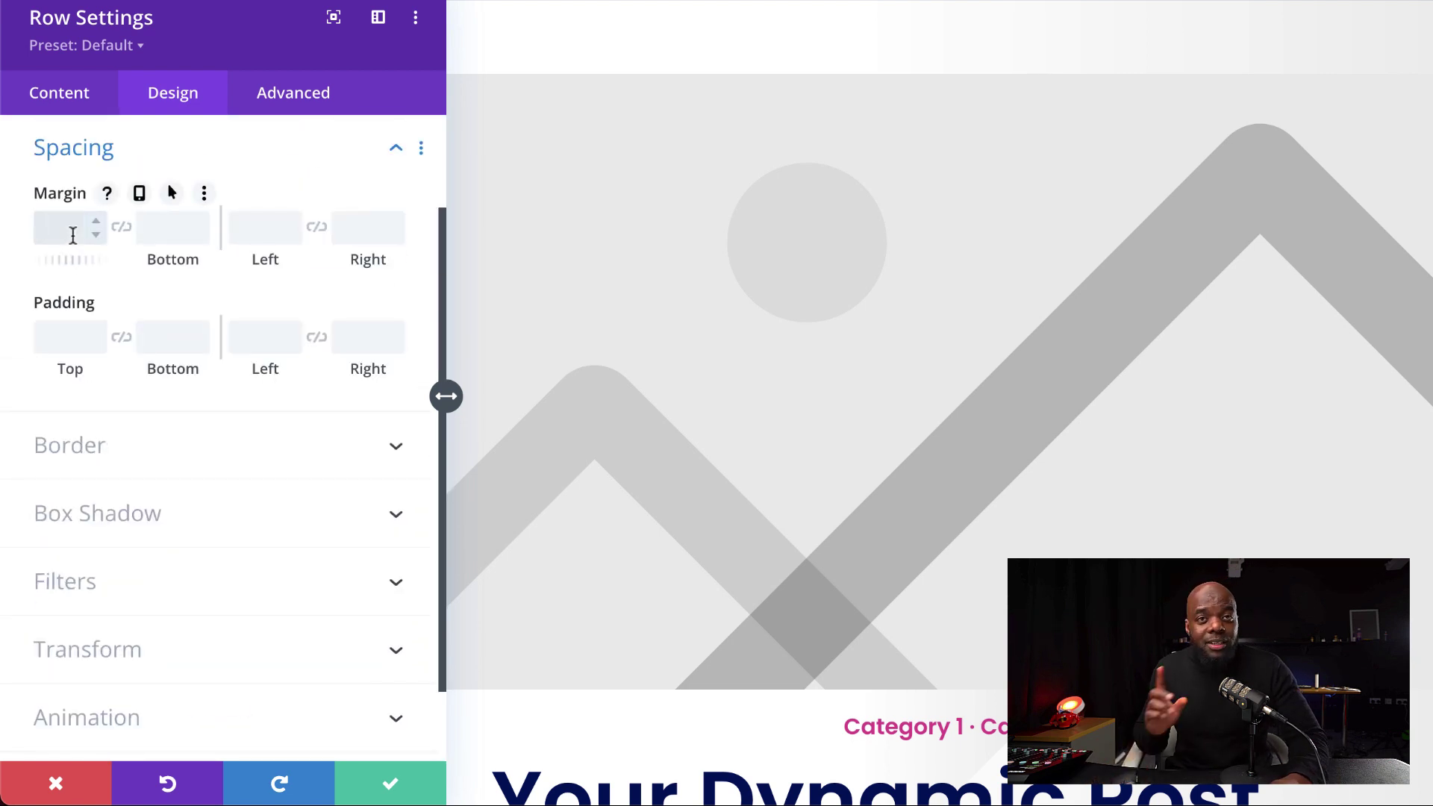
Step: Set the image row's top margin to -84 and save the row settings
{"action": "type", "text": "-84"}
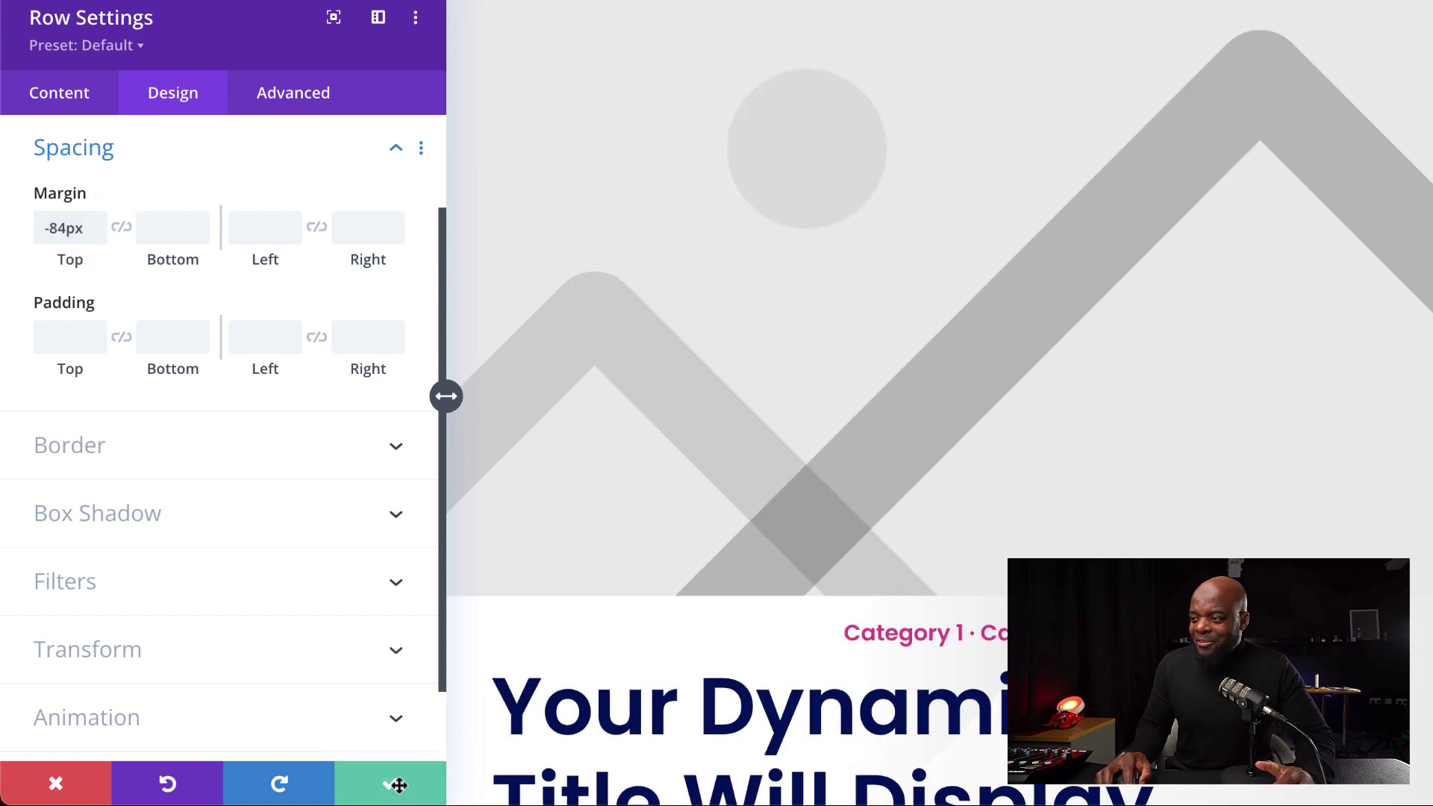
{"action": "left_click", "coordinate": [390, 783]}
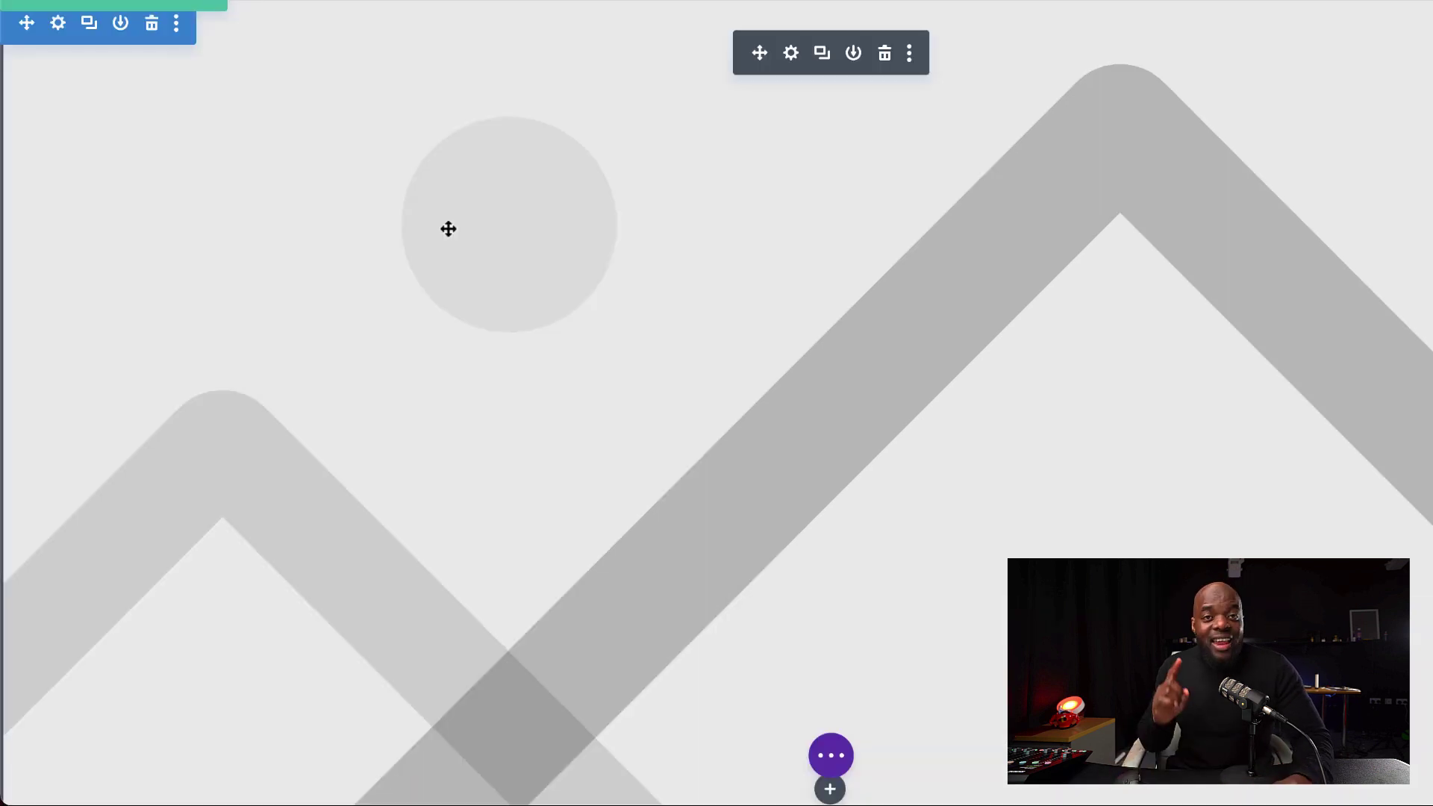
{"action": "left_click", "coordinate": [58, 25]}
Step: Remove the title section's featured image and gradient background, making it solid white
{"action": "left_click", "coordinate": [135, 260]}
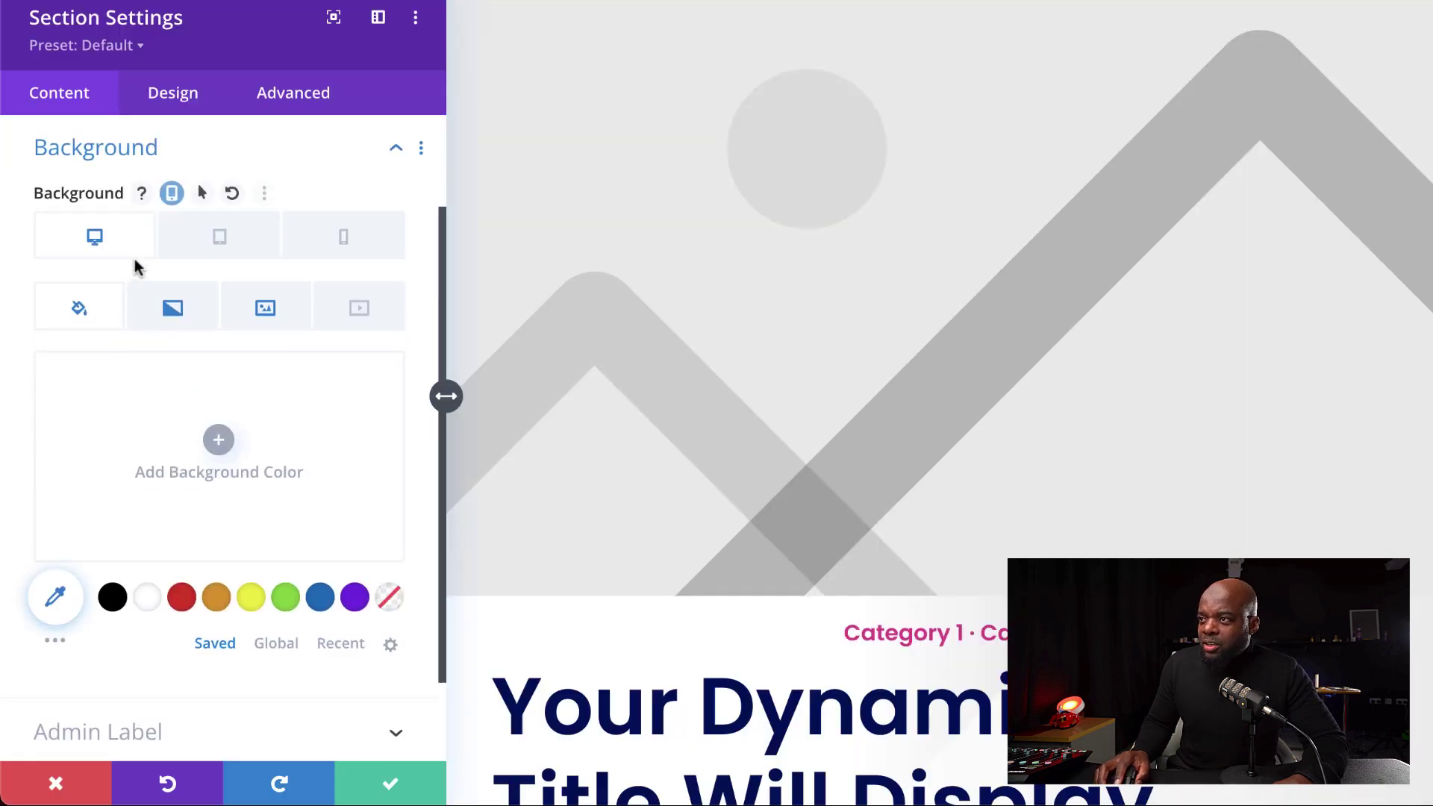
{"action": "left_click", "coordinate": [287, 320]}
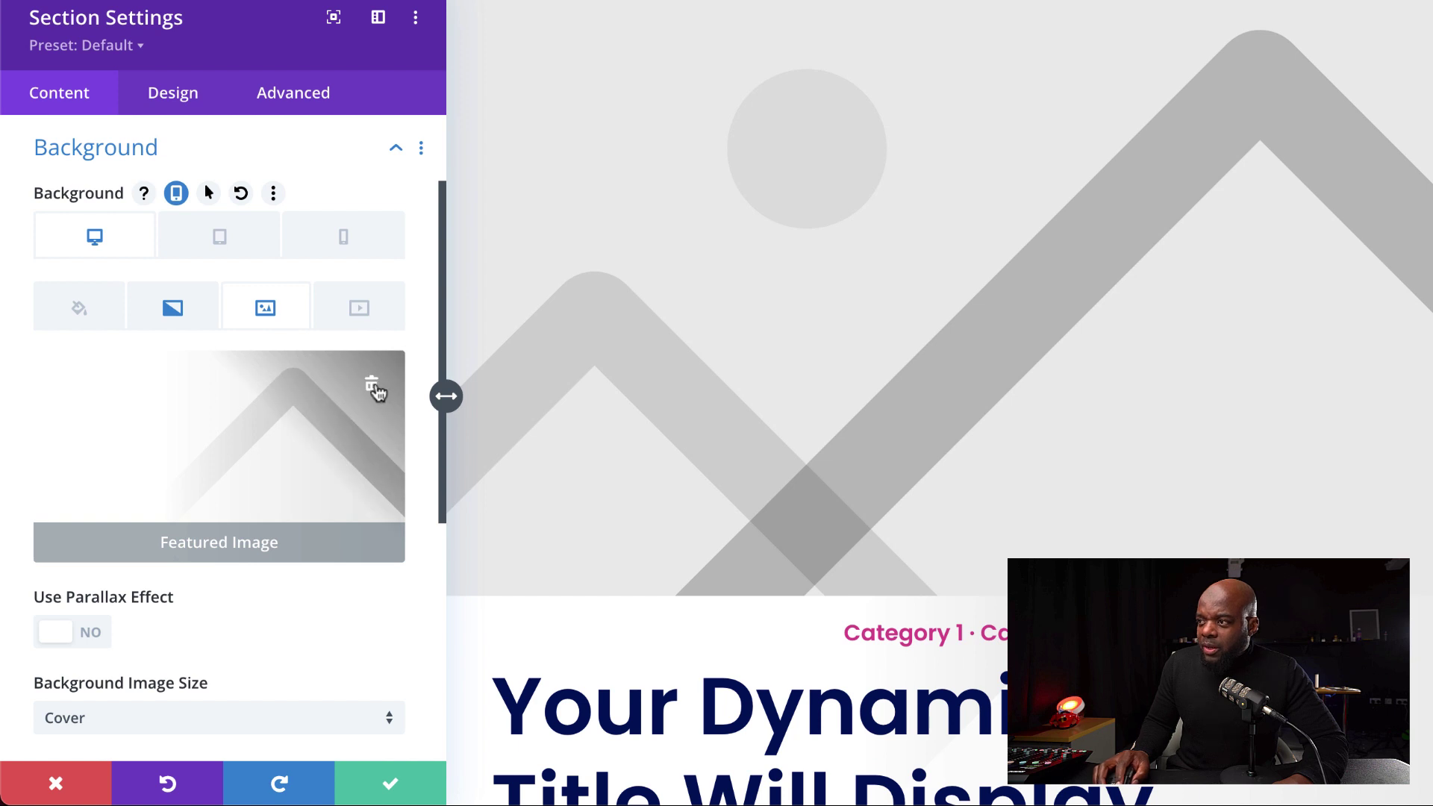
{"action": "left_click", "coordinate": [373, 388]}
{"action": "left_click", "coordinate": [175, 312]}
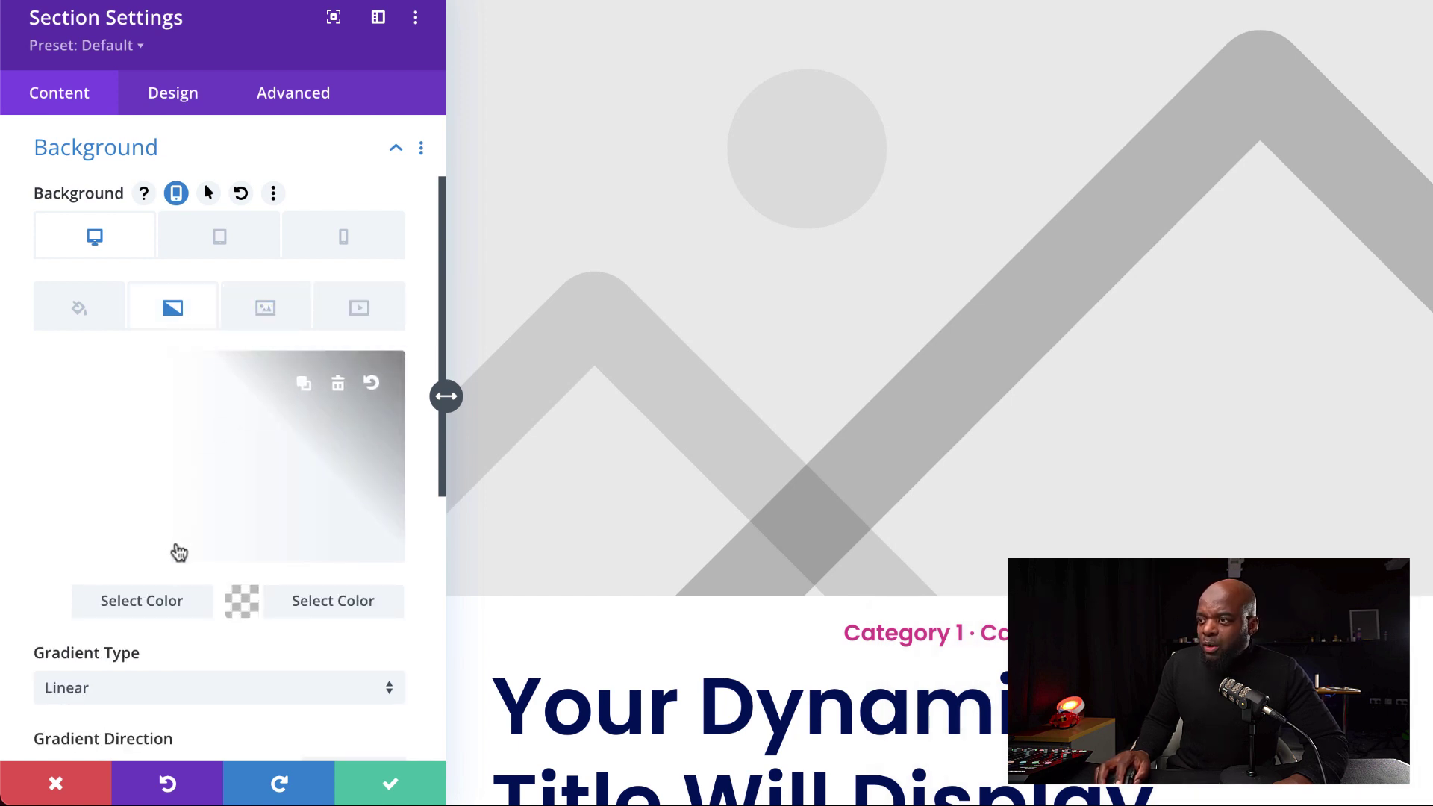
{"action": "left_click", "coordinate": [340, 389]}
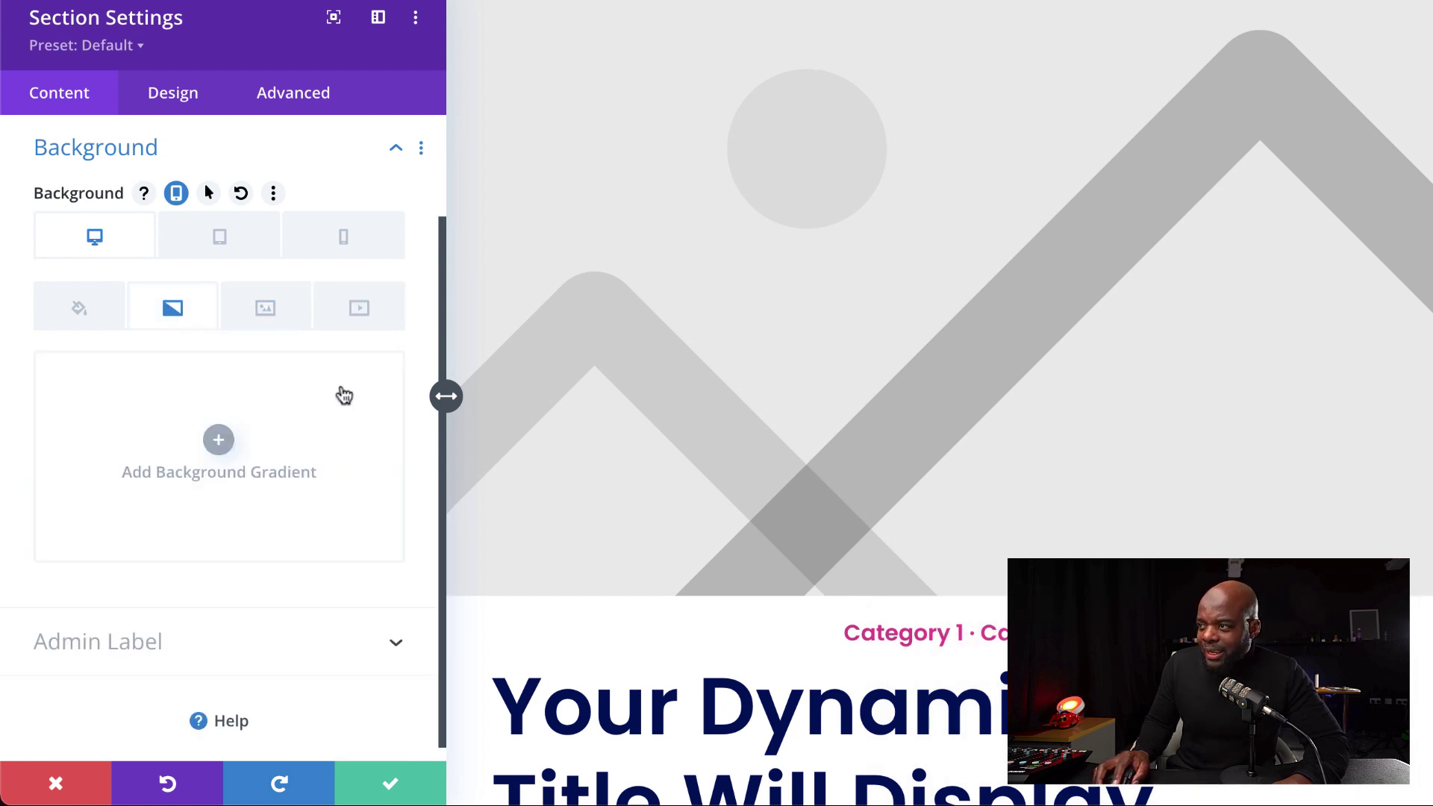
{"action": "left_click", "coordinate": [75, 311]}
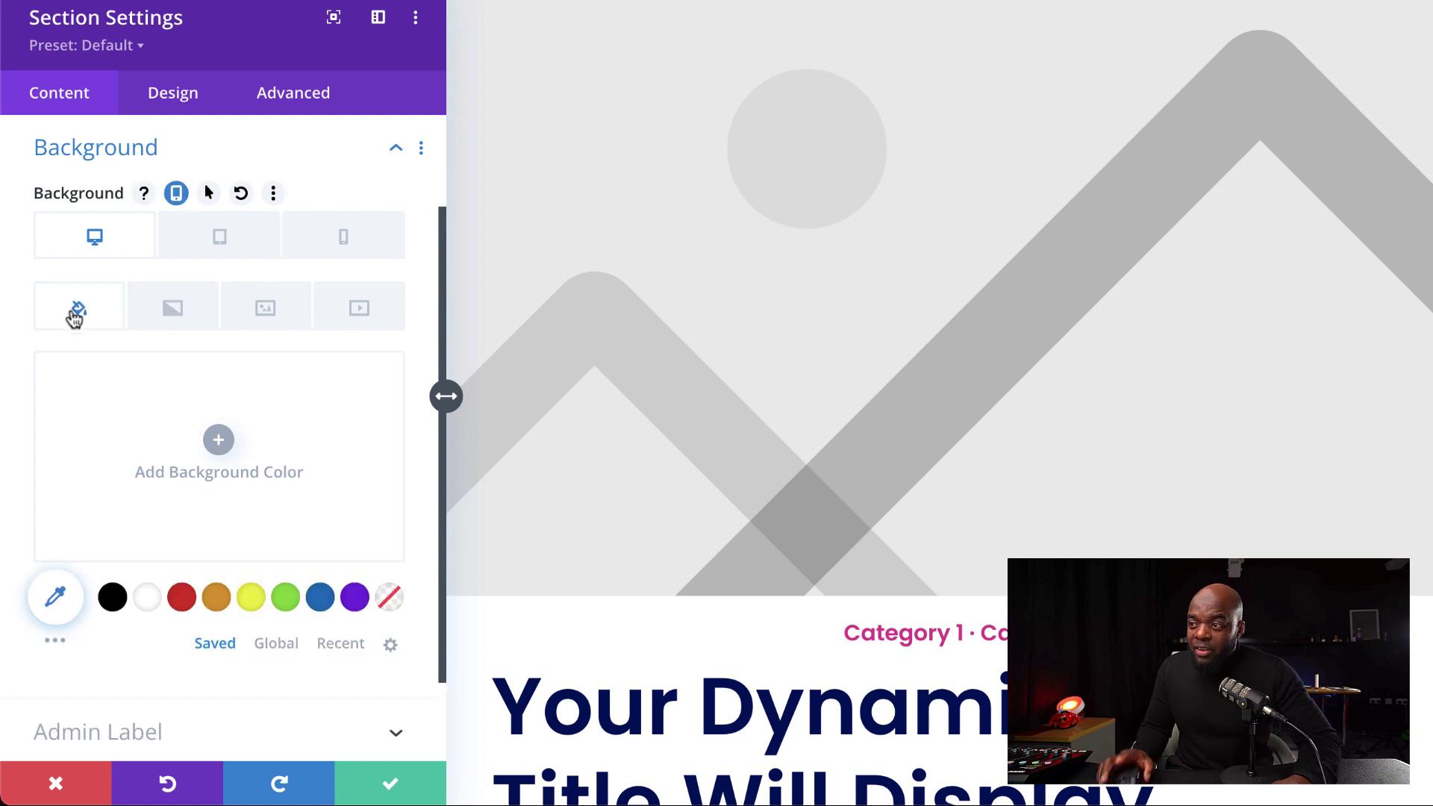
{"action": "left_click", "coordinate": [149, 603]}
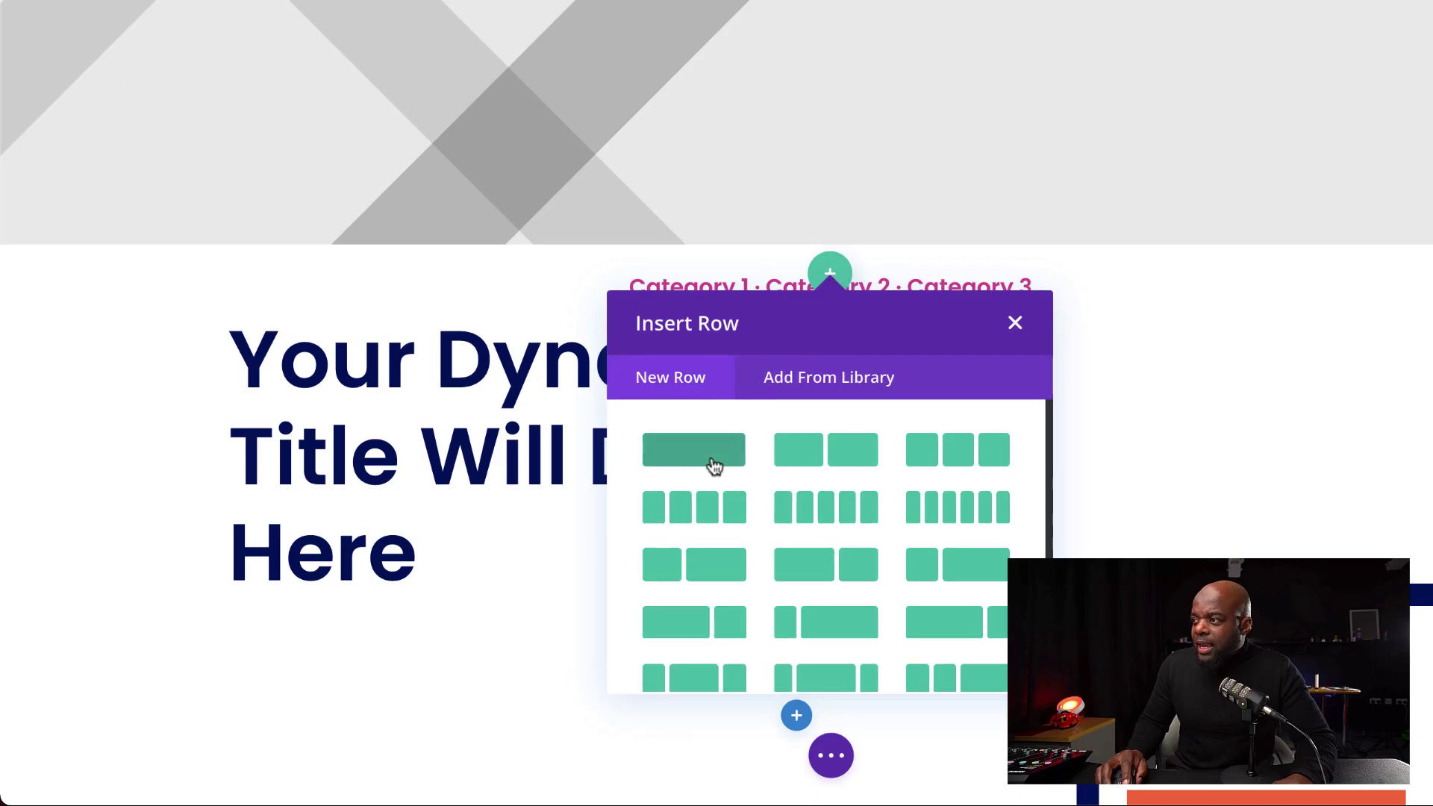
Step: Insert an empty single-column row into the title section
{"action": "left_click", "coordinate": [715, 465]}
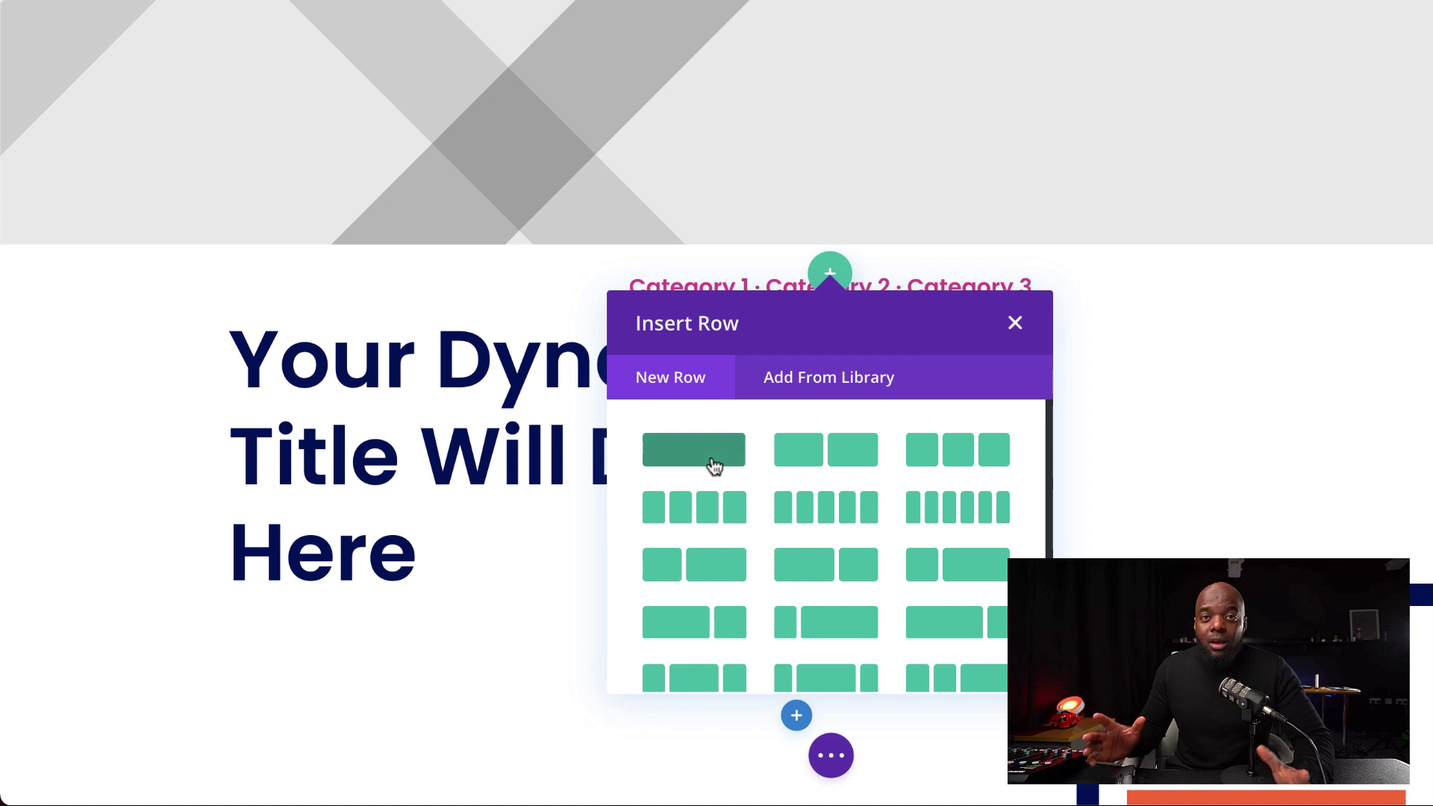
{"action": "left_click", "coordinate": [711, 461]}
{"action": "left_click", "coordinate": [971, 367]}
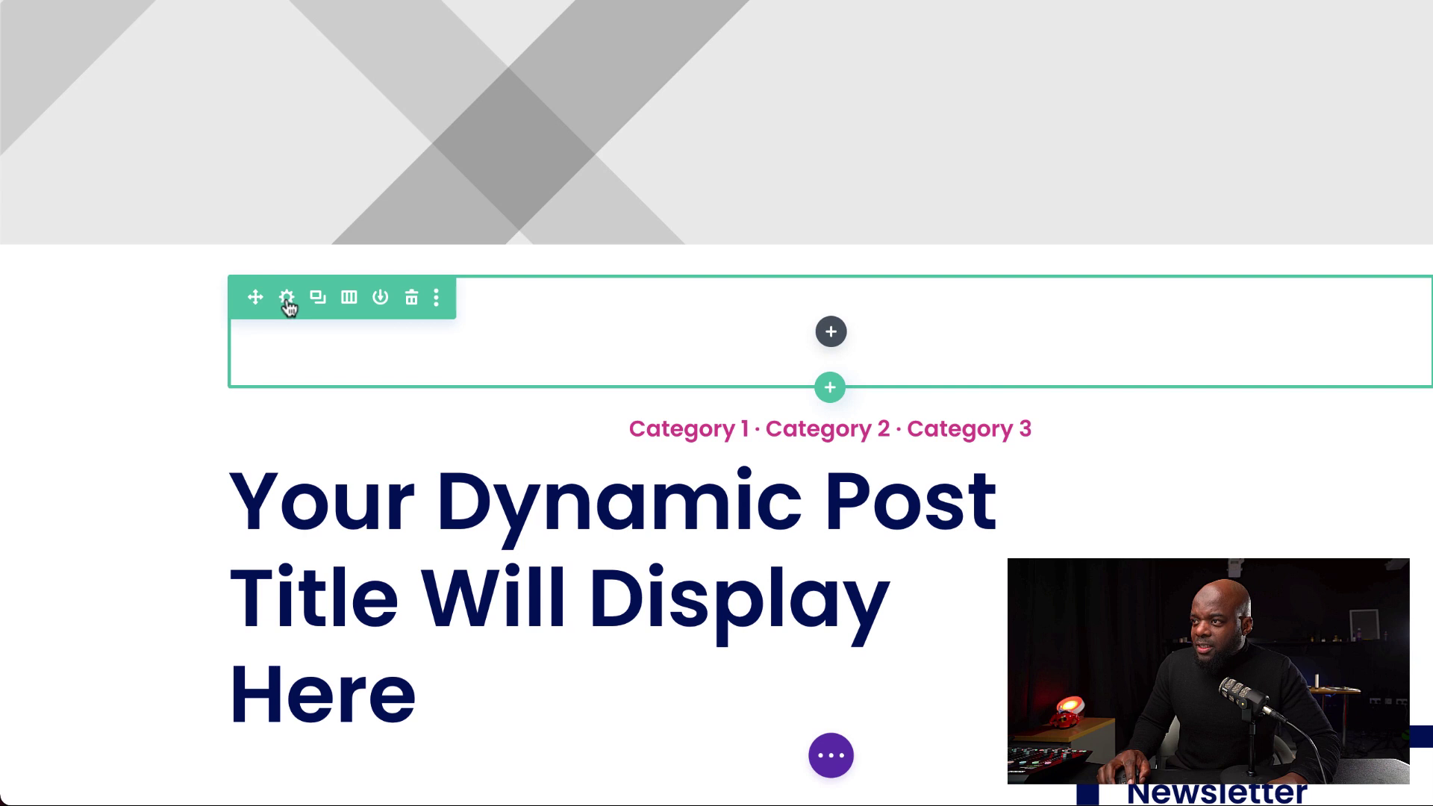
Step: Set the new row's Width and Max Width to 100% and save it
{"action": "left_click", "coordinate": [288, 299]}
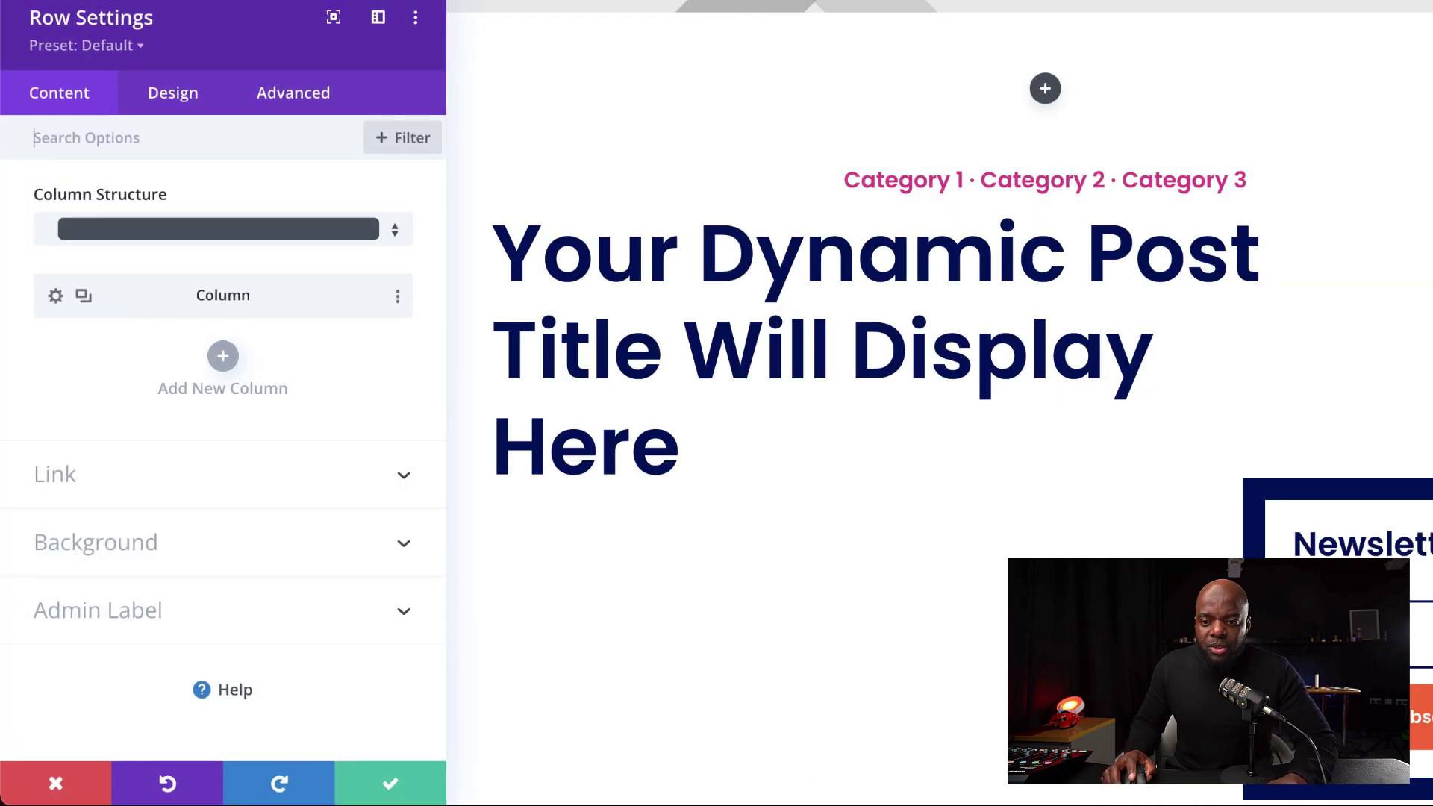
{"action": "left_click", "coordinate": [189, 109]}
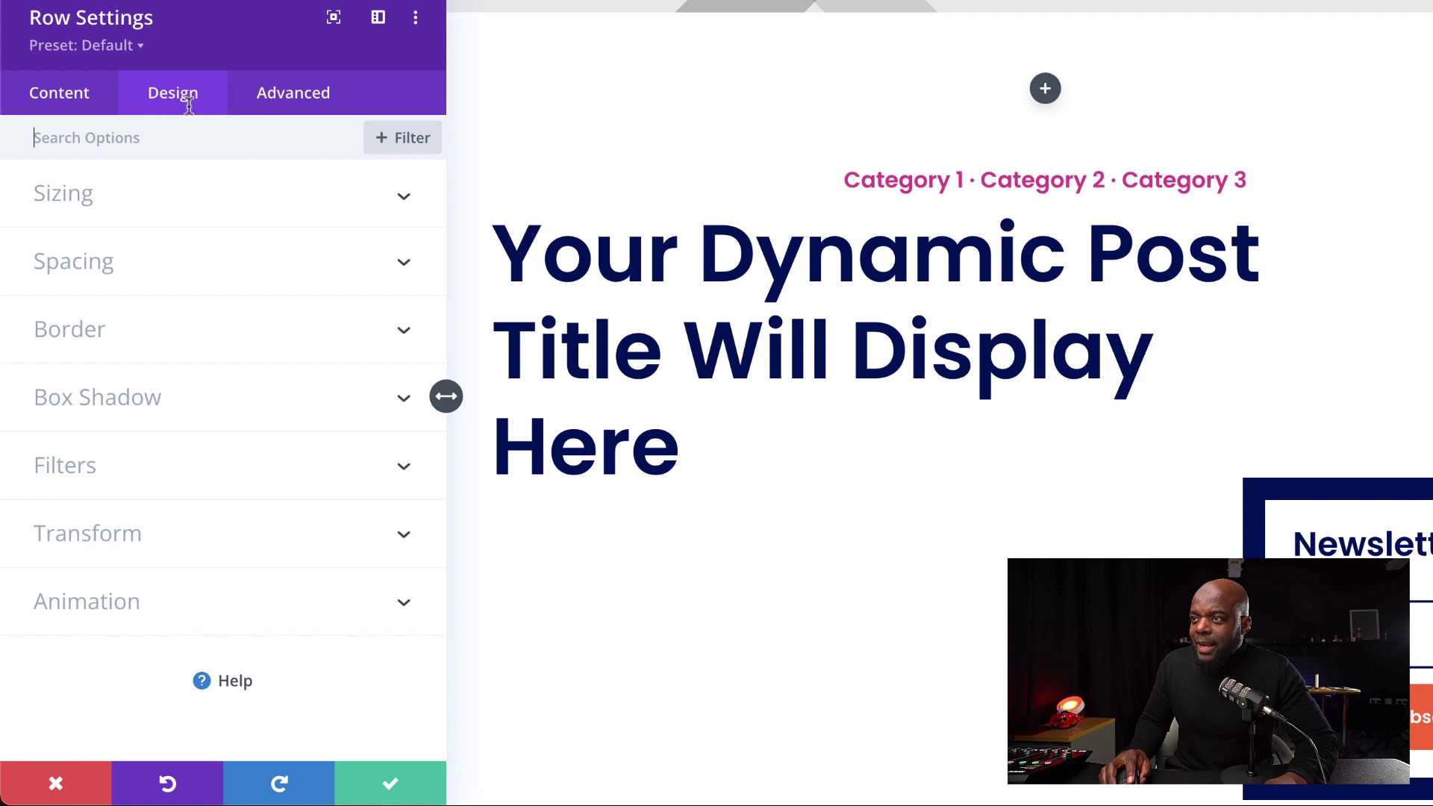
{"action": "left_click", "coordinate": [88, 211]}
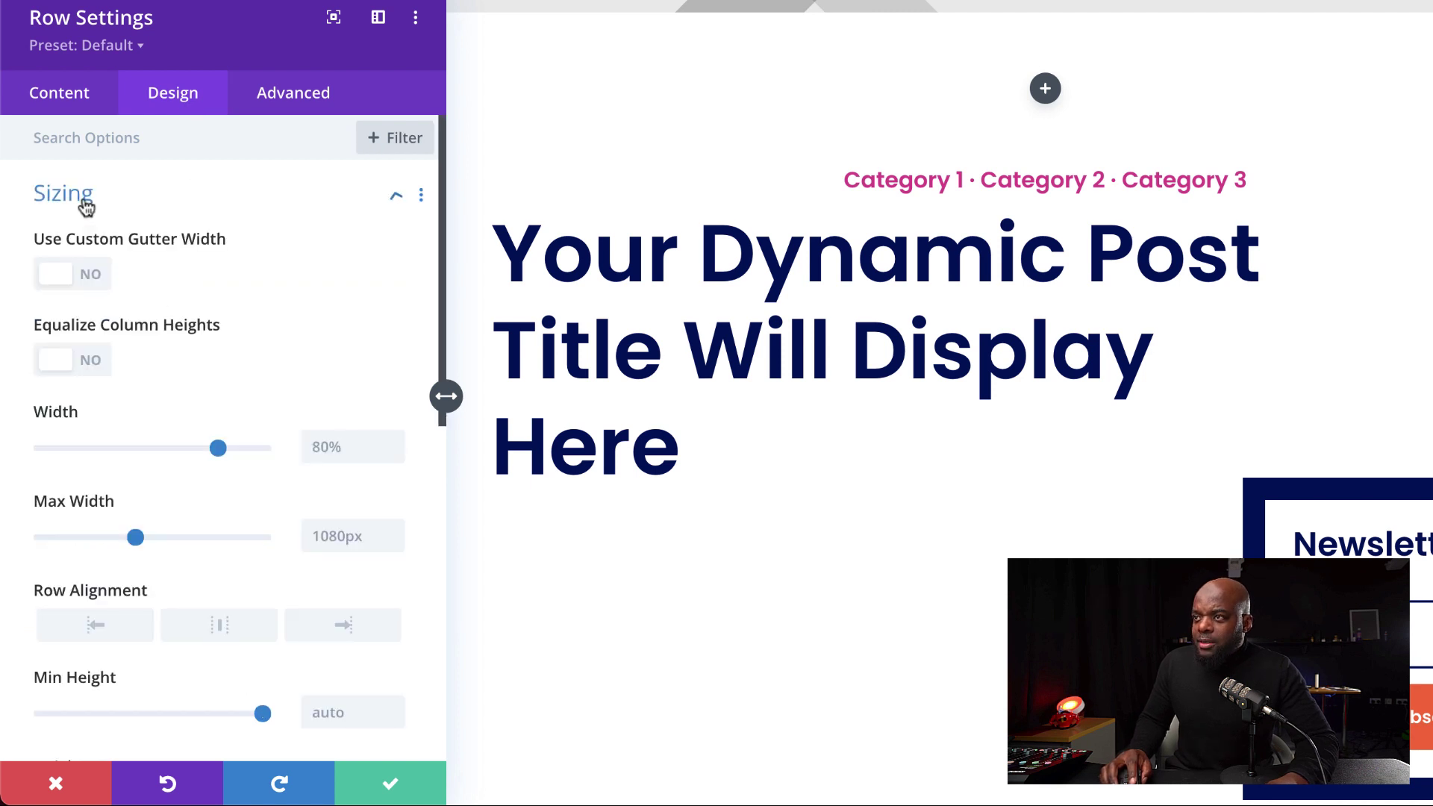
{"action": "double_click", "coordinate": [339, 448]}
{"action": "type", "text": "100"}
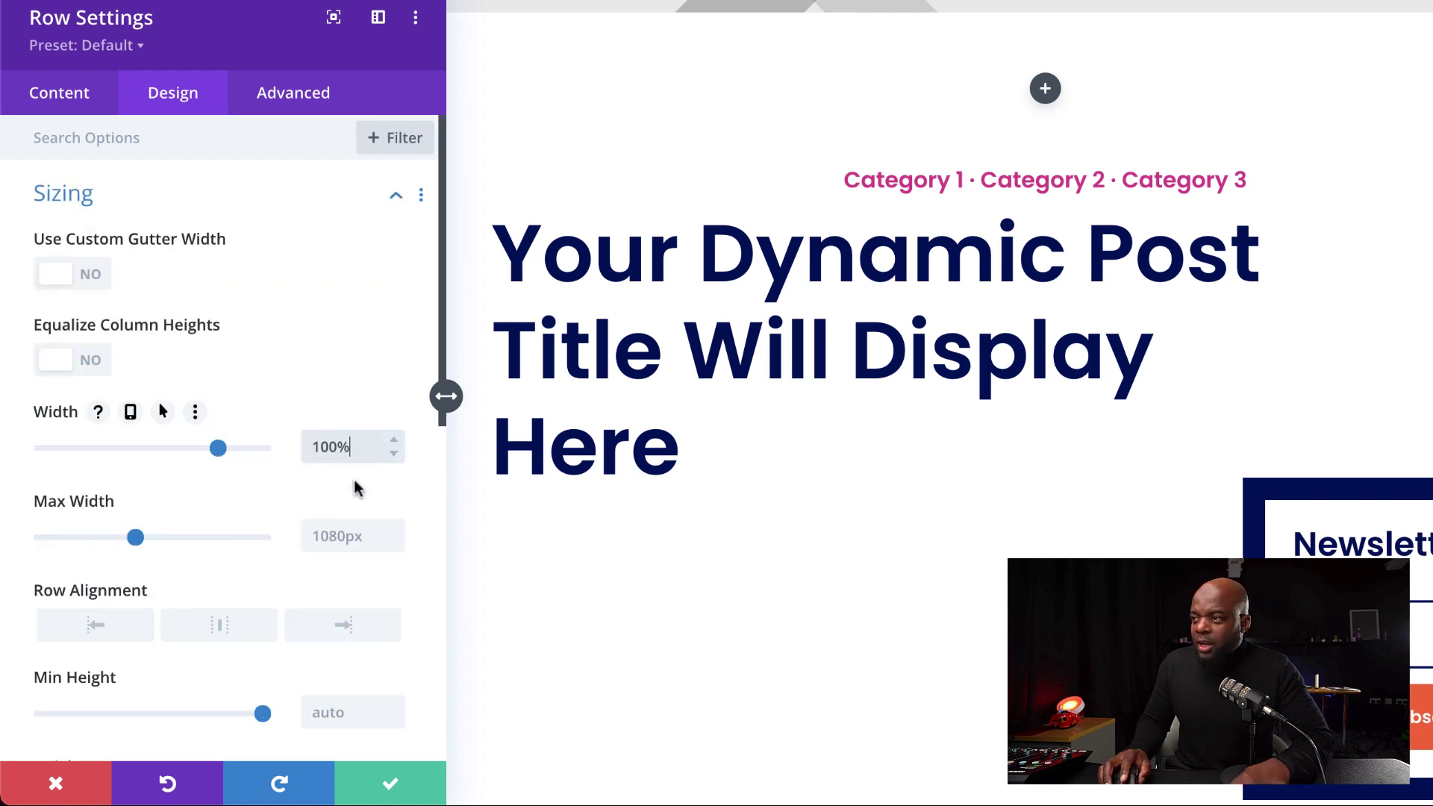
{"action": "left_click", "coordinate": [371, 549]}
{"action": "type", "text": "100%"}
{"action": "left_click", "coordinate": [392, 785]}
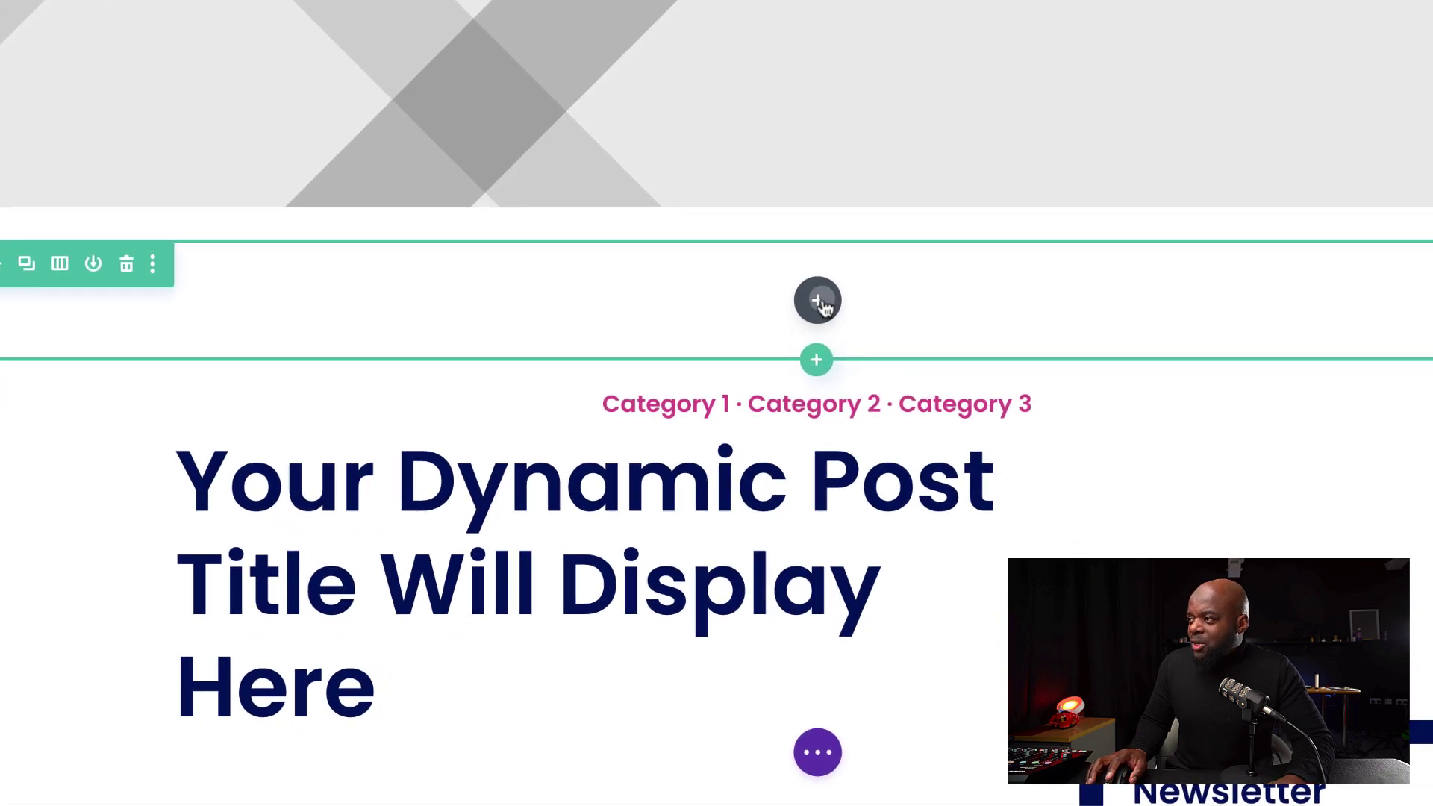
Step: Add a Text module to the empty row by searching 'text'
{"action": "left_click", "coordinate": [769, 185]}
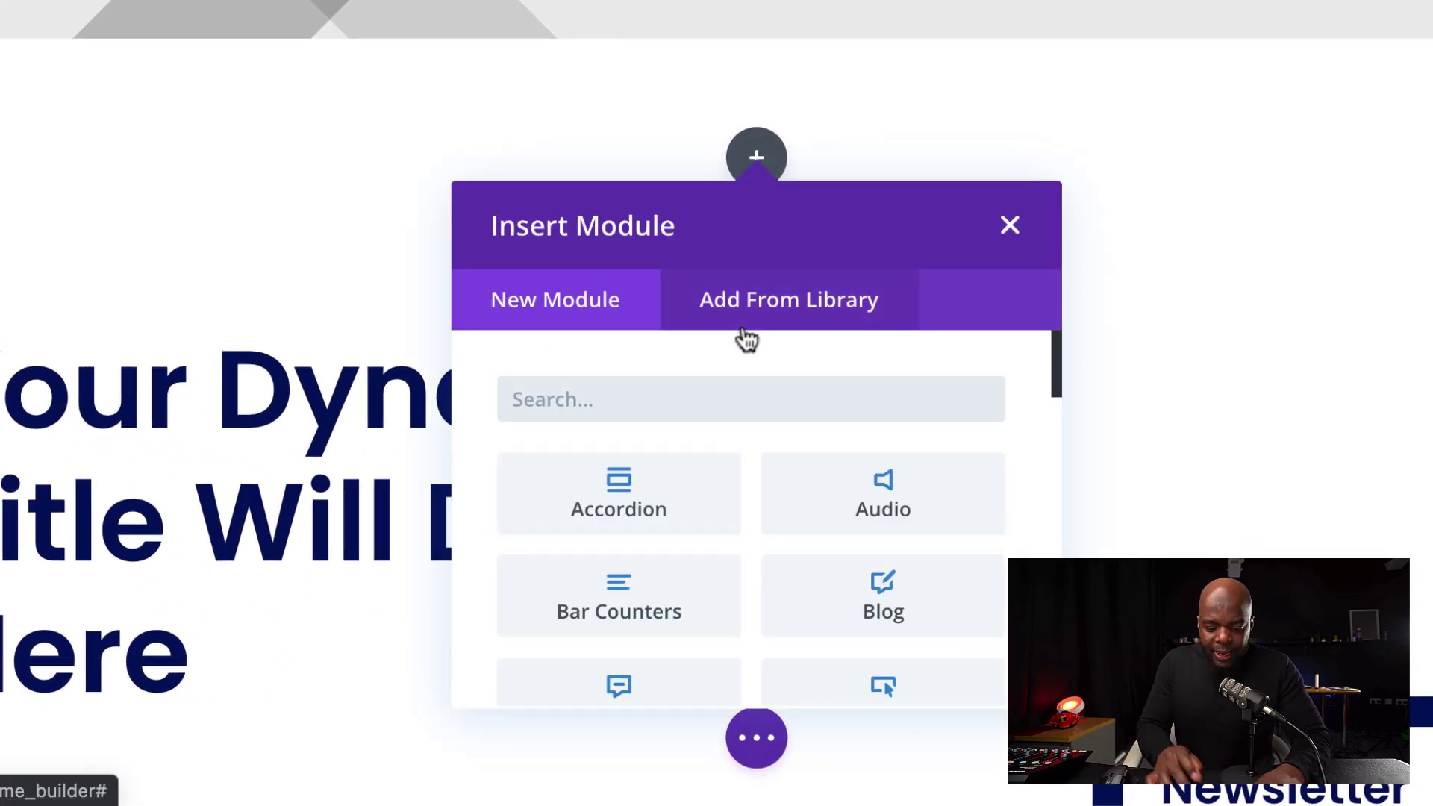
{"action": "type", "text": "text"}
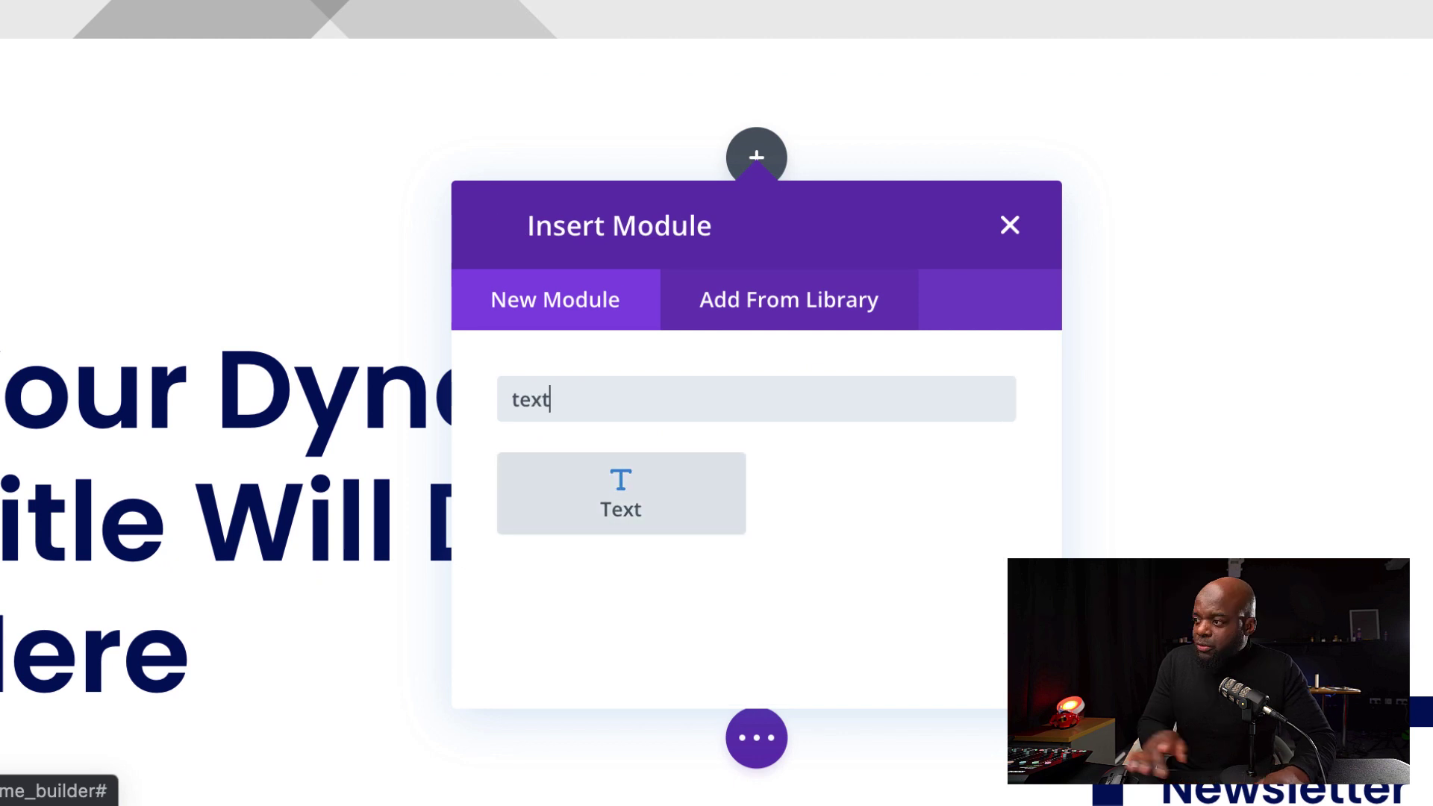
{"action": "left_click", "coordinate": [691, 500]}
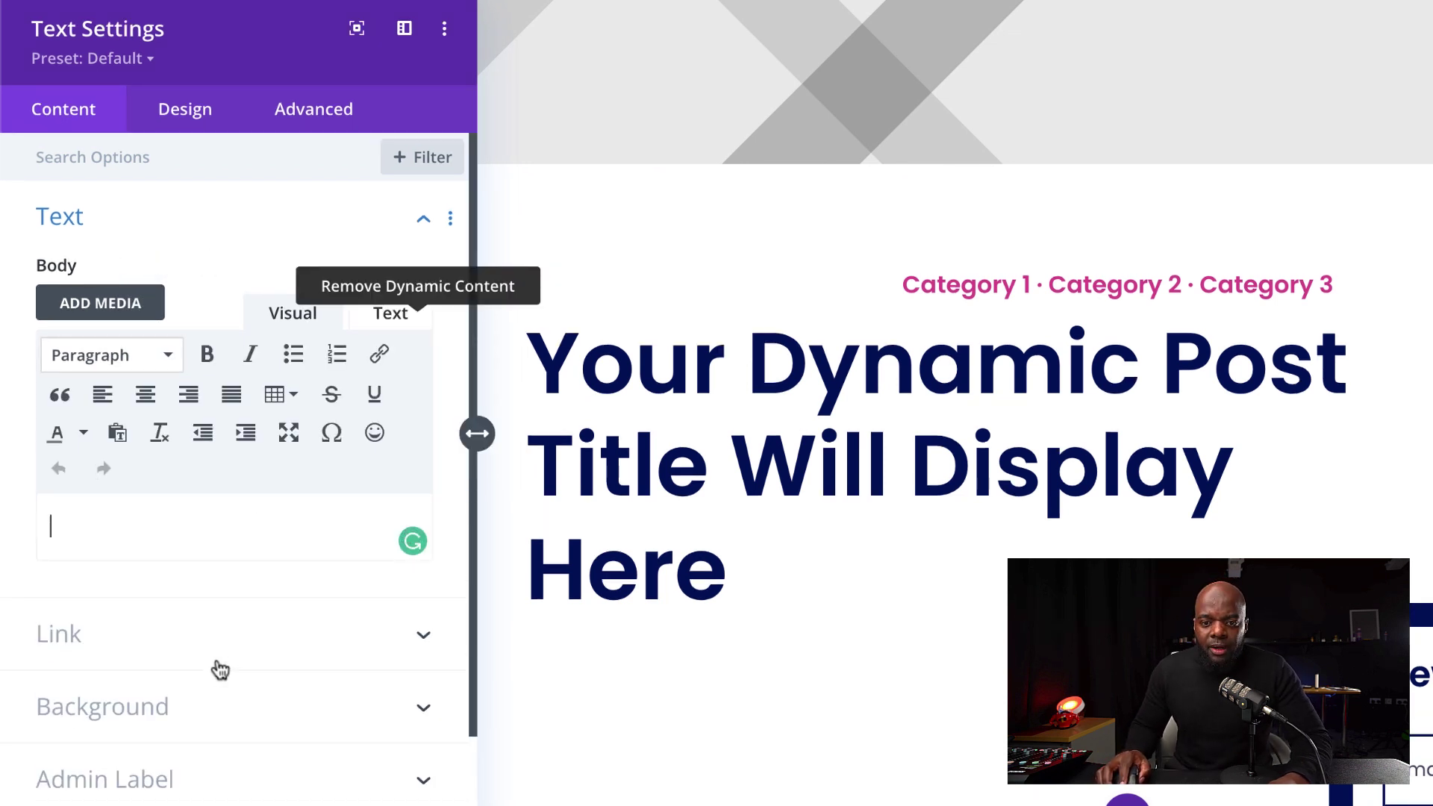
Step: Set the Text module's background image to the dynamic Featured Image
{"action": "left_click", "coordinate": [149, 710]}
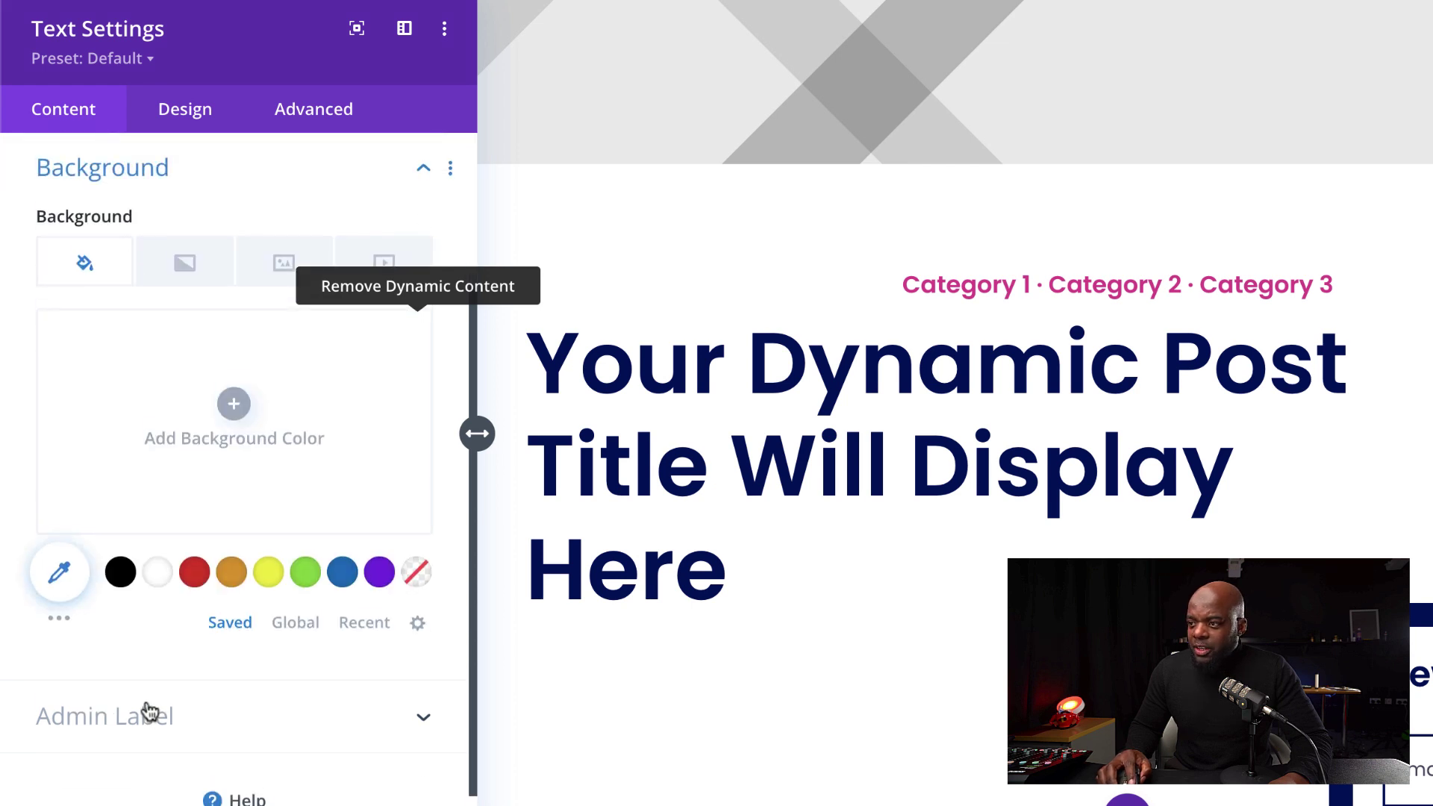
{"action": "left_click", "coordinate": [283, 265]}
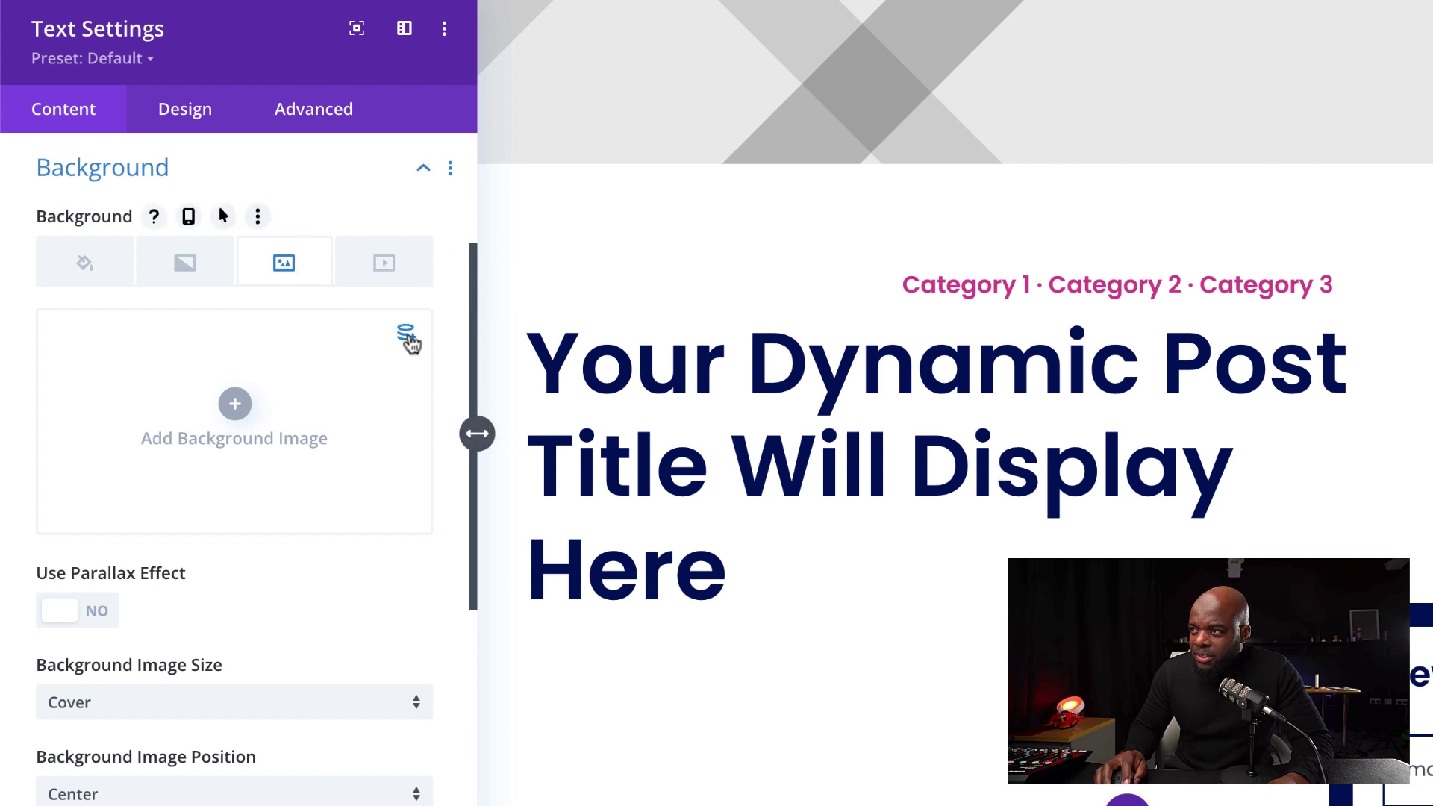
{"action": "left_click", "coordinate": [407, 336]}
{"action": "left_click", "coordinate": [333, 345]}
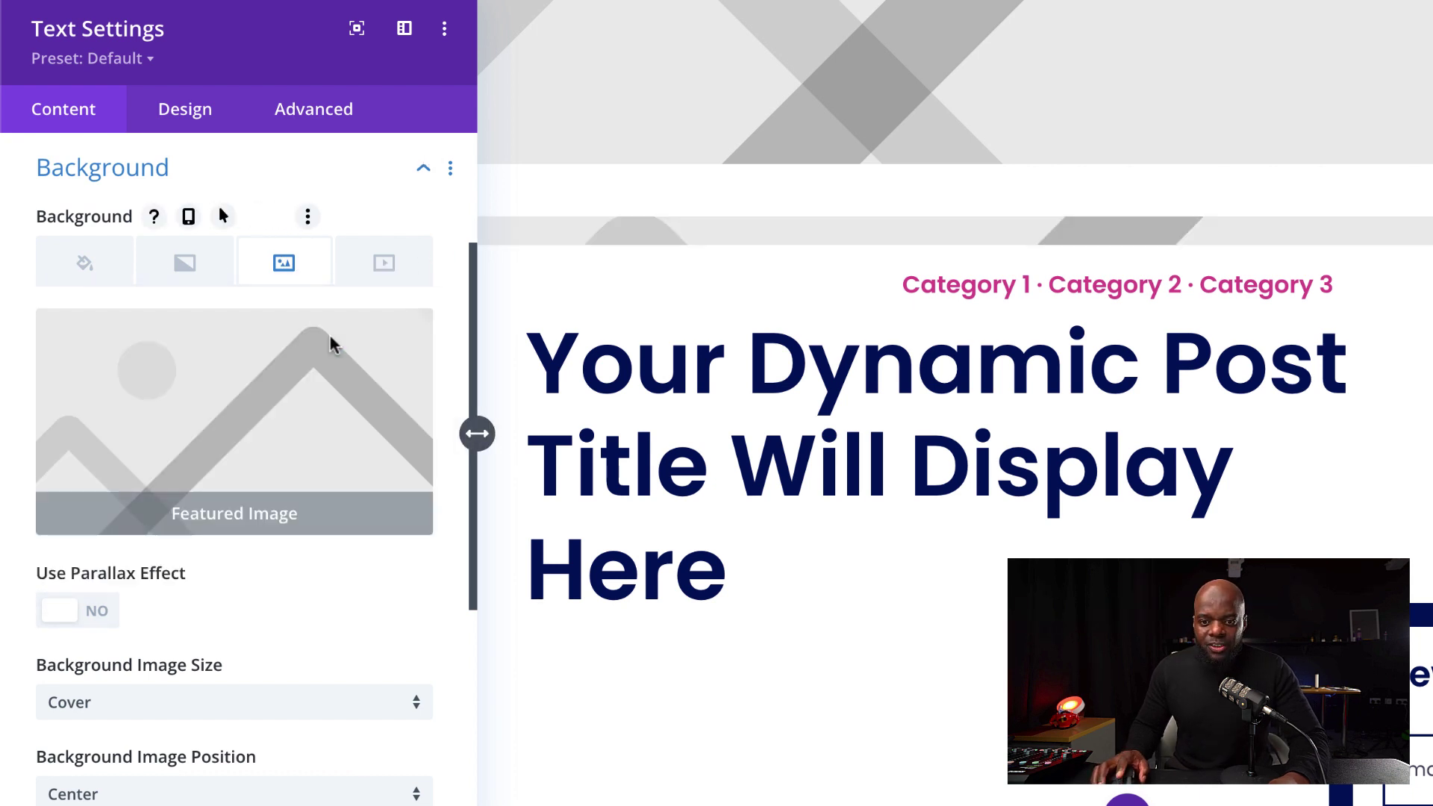
{"action": "left_click", "coordinate": [211, 280]}
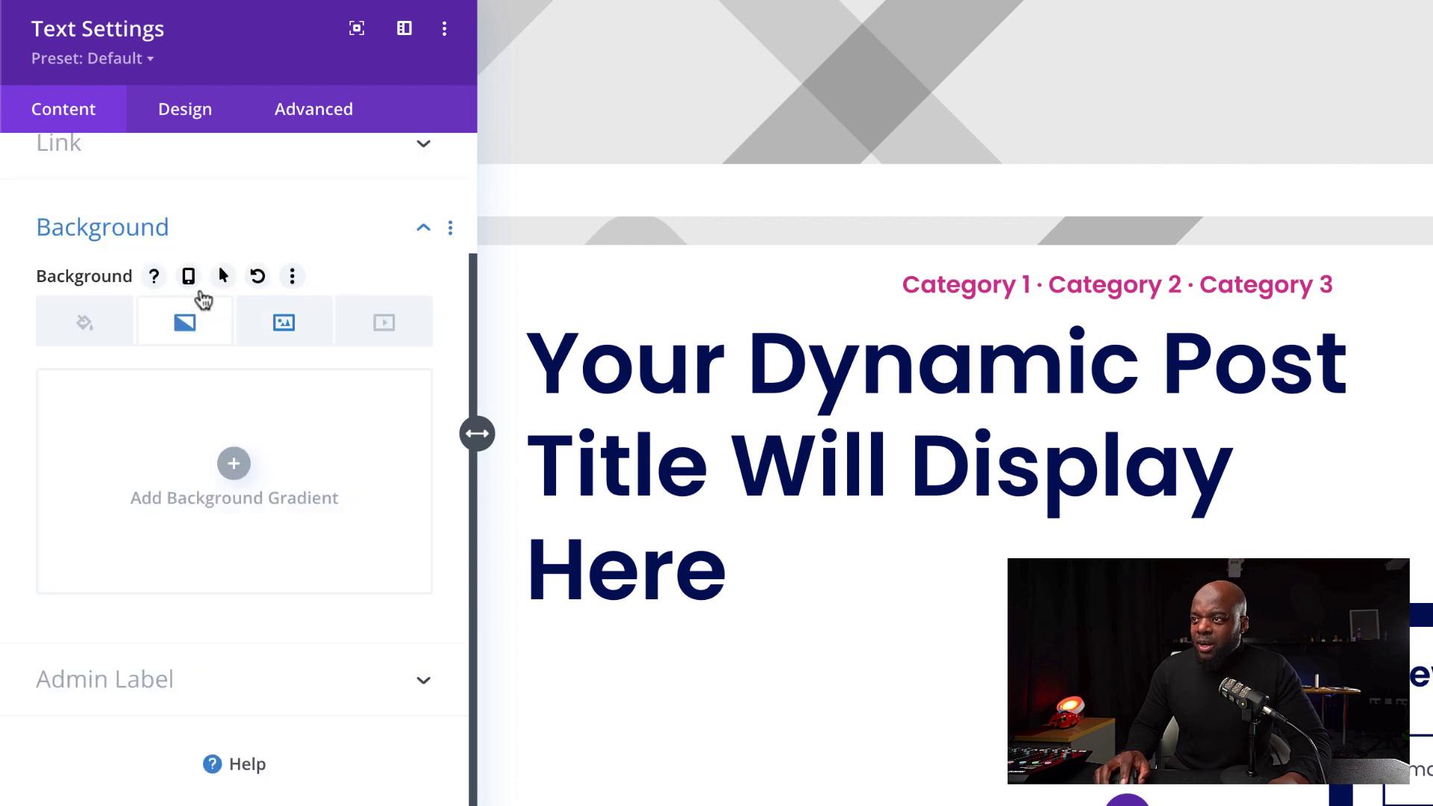
Step: Add a background gradient from white to a fully transparent second colour
{"action": "left_click", "coordinate": [236, 464]}
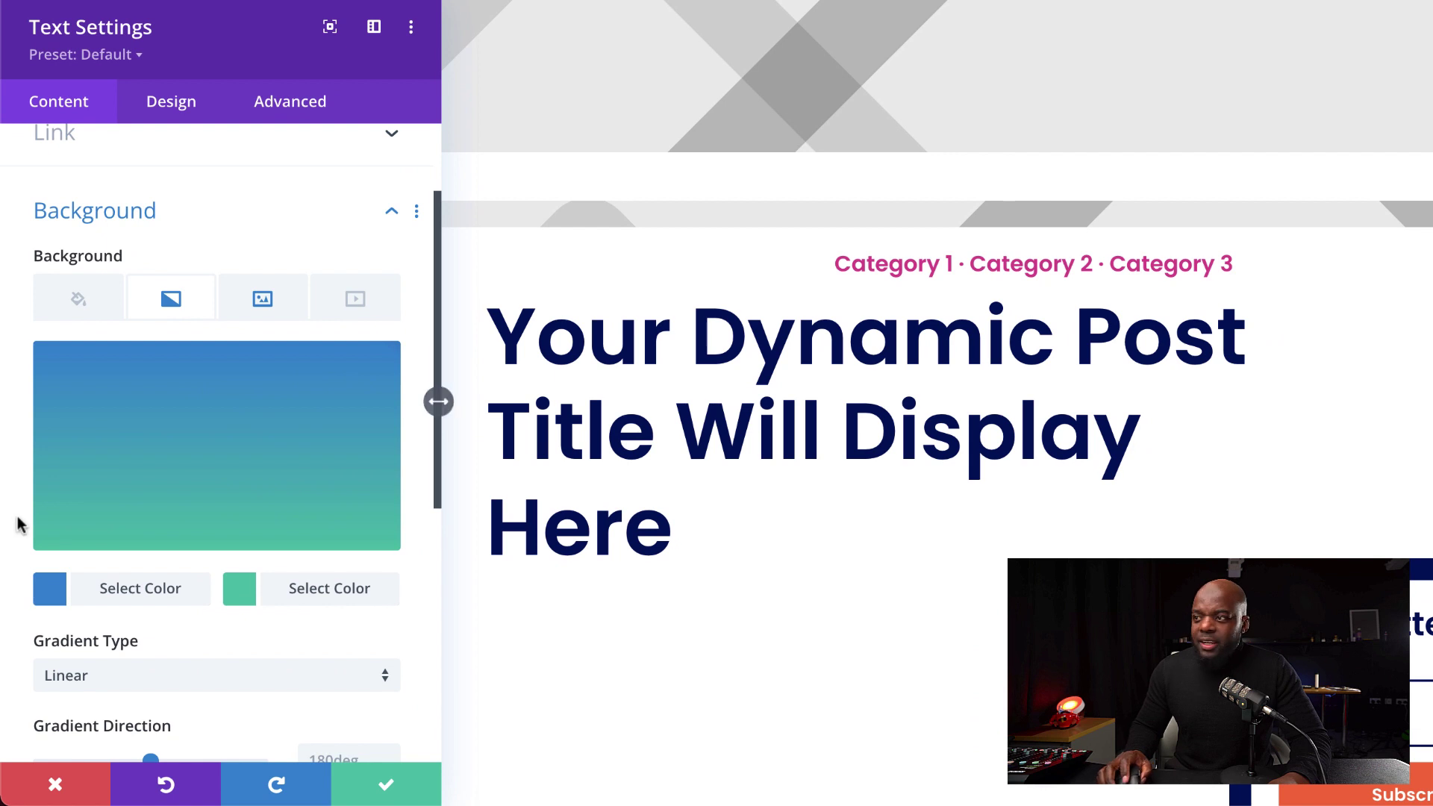
{"action": "left_click", "coordinate": [49, 597]}
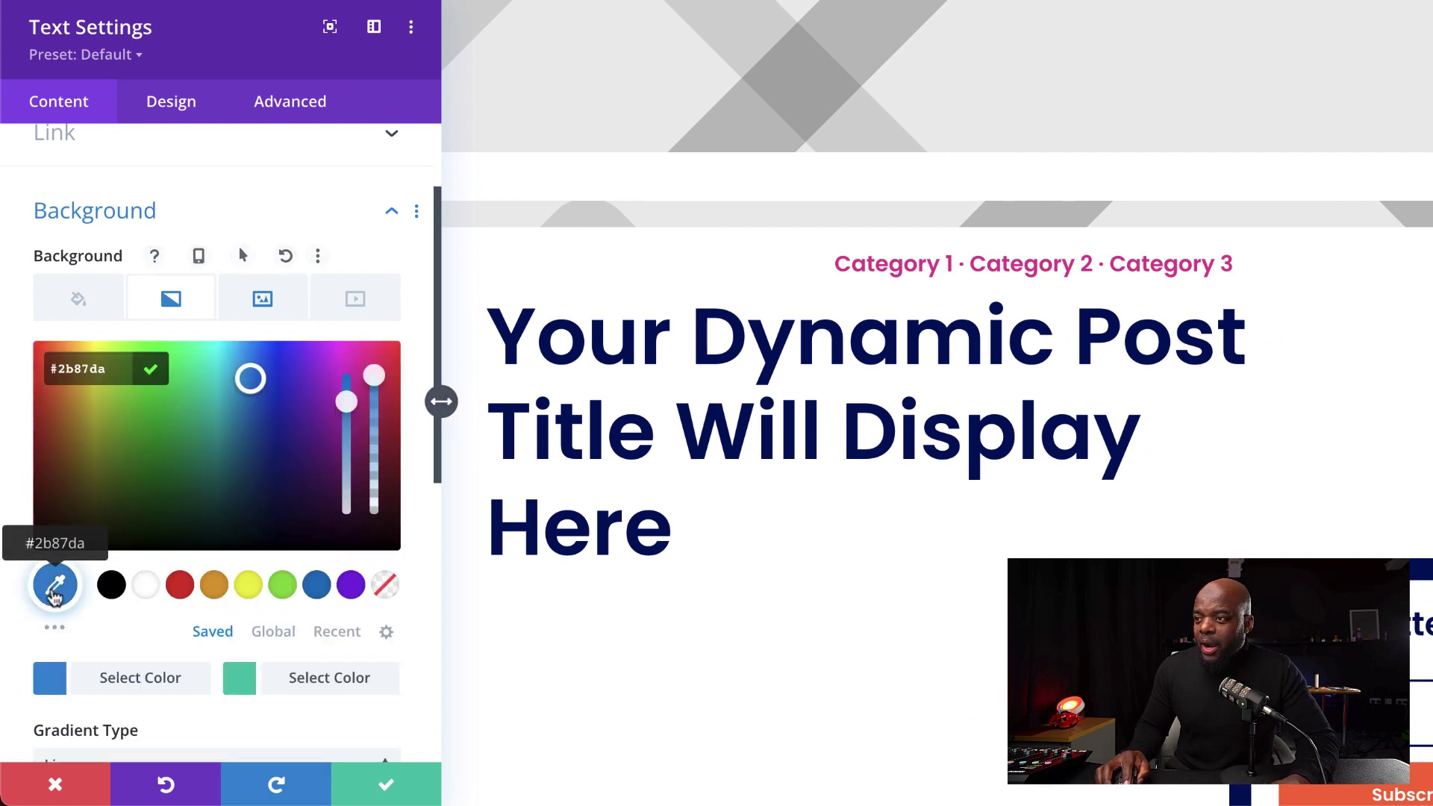
{"action": "left_click", "coordinate": [145, 590]}
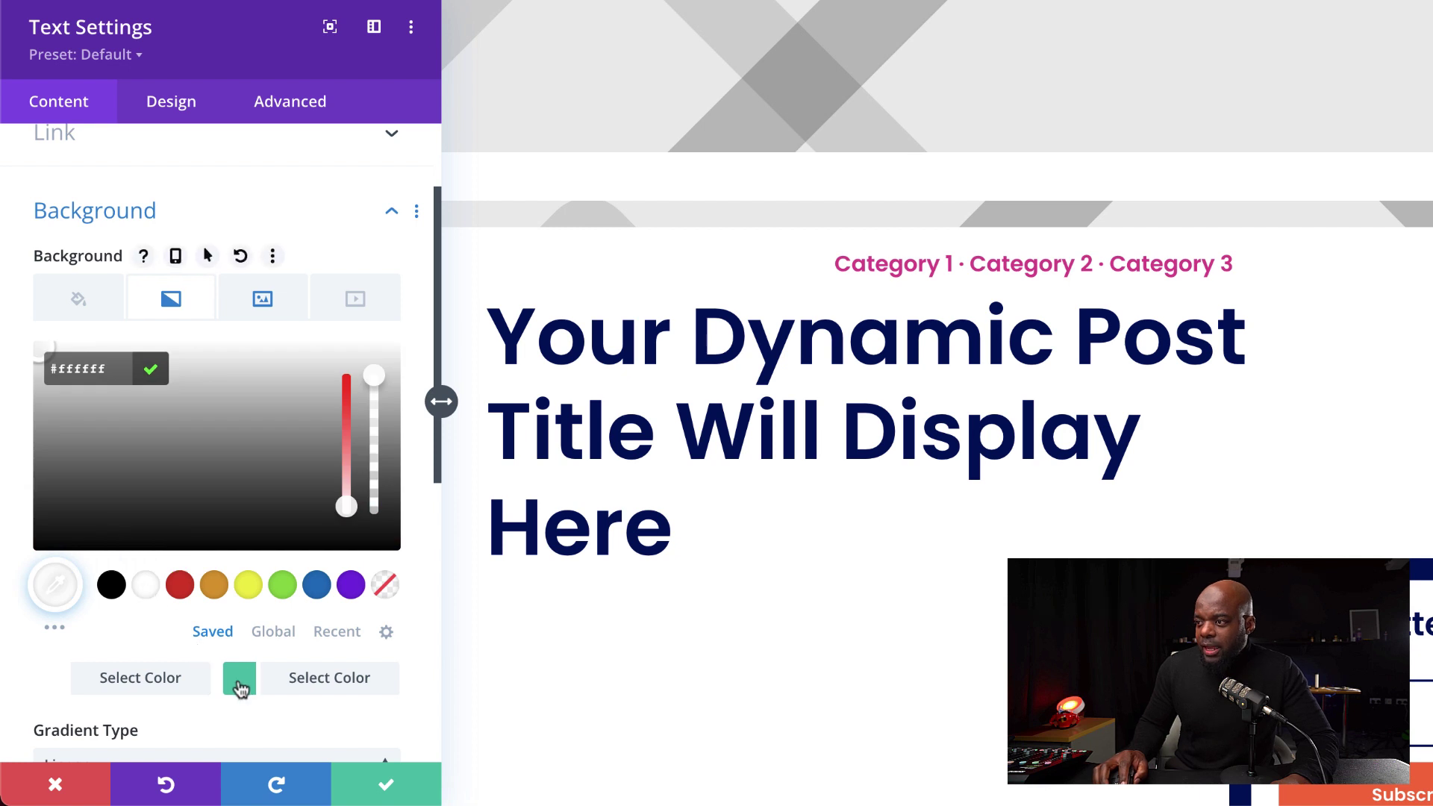
{"action": "left_click", "coordinate": [240, 681]}
{"action": "left_click_drag", "start_coordinate": [374, 375], "coordinate": [377, 562]}
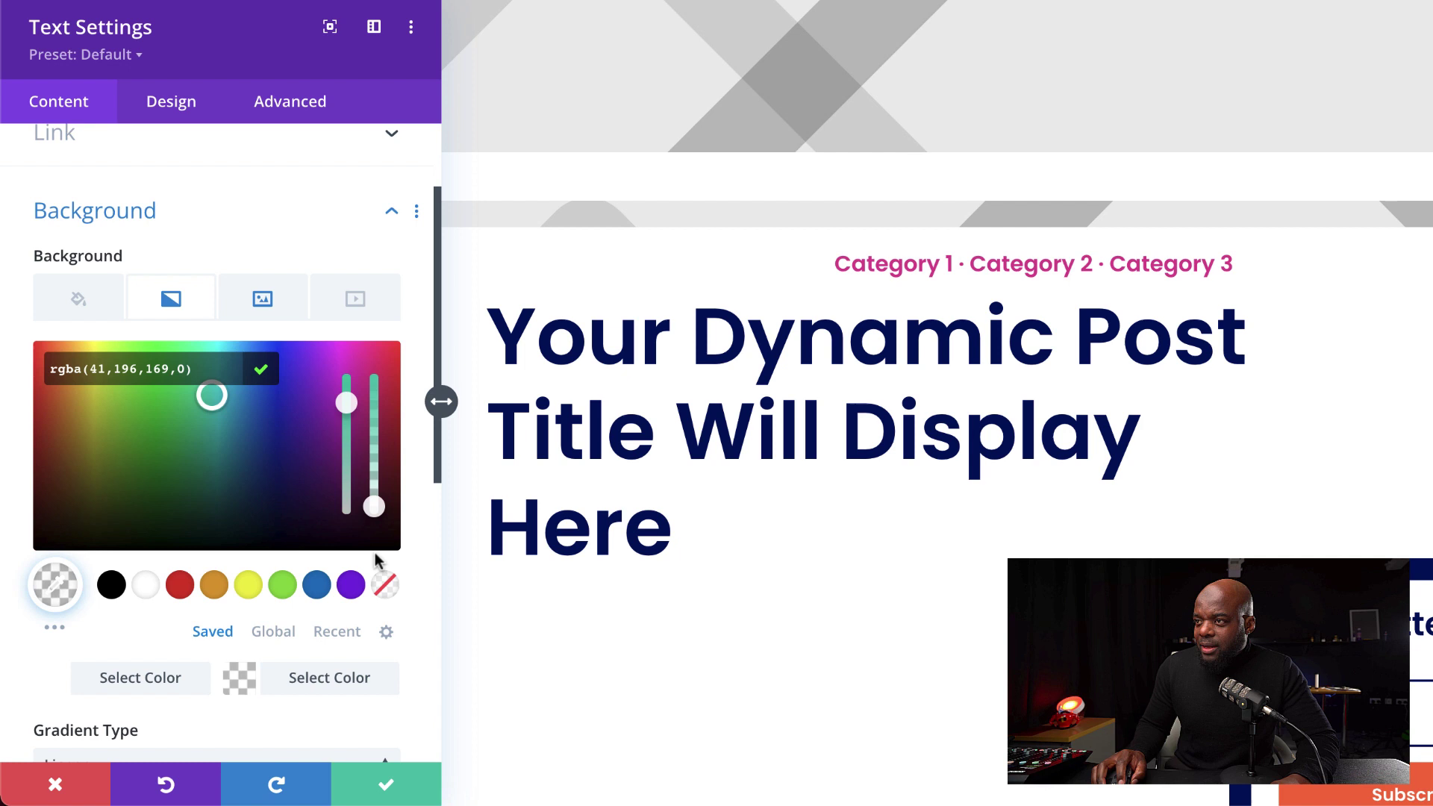
{"action": "left_click_drag", "start_coordinate": [349, 410], "coordinate": [348, 379]}
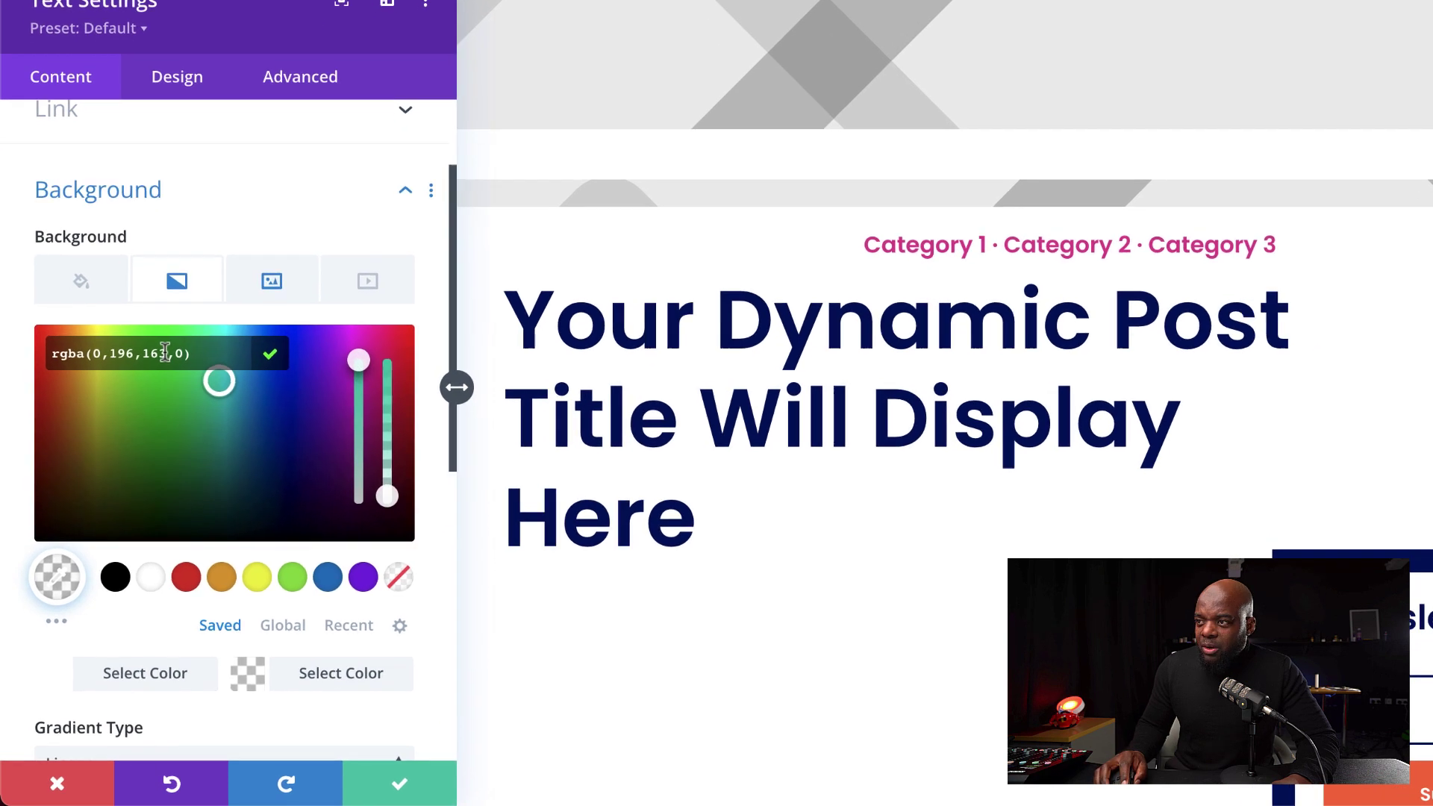
{"action": "type", "text": "0"}
{"action": "double_click", "coordinate": [139, 267]}
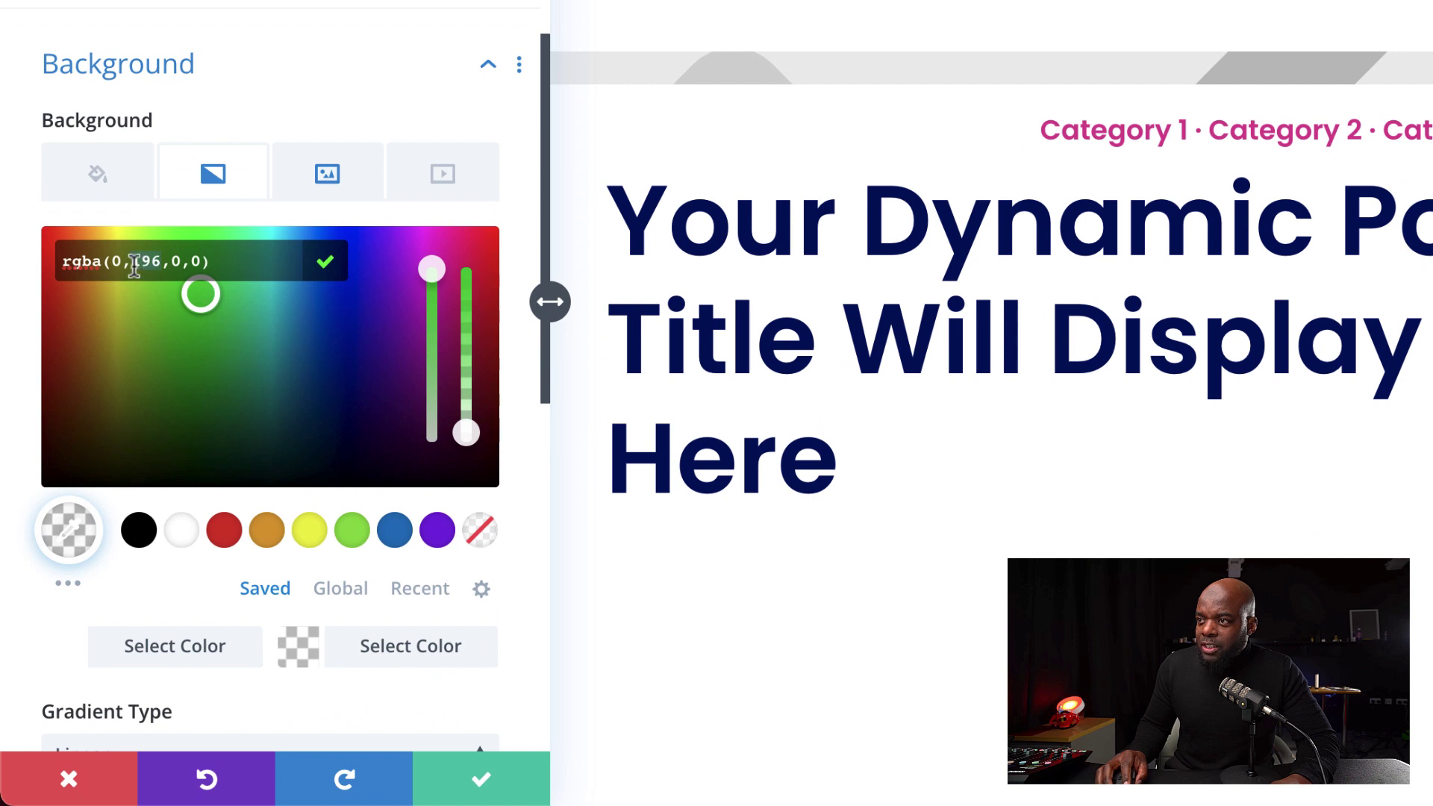
{"action": "type", "text": "0"}
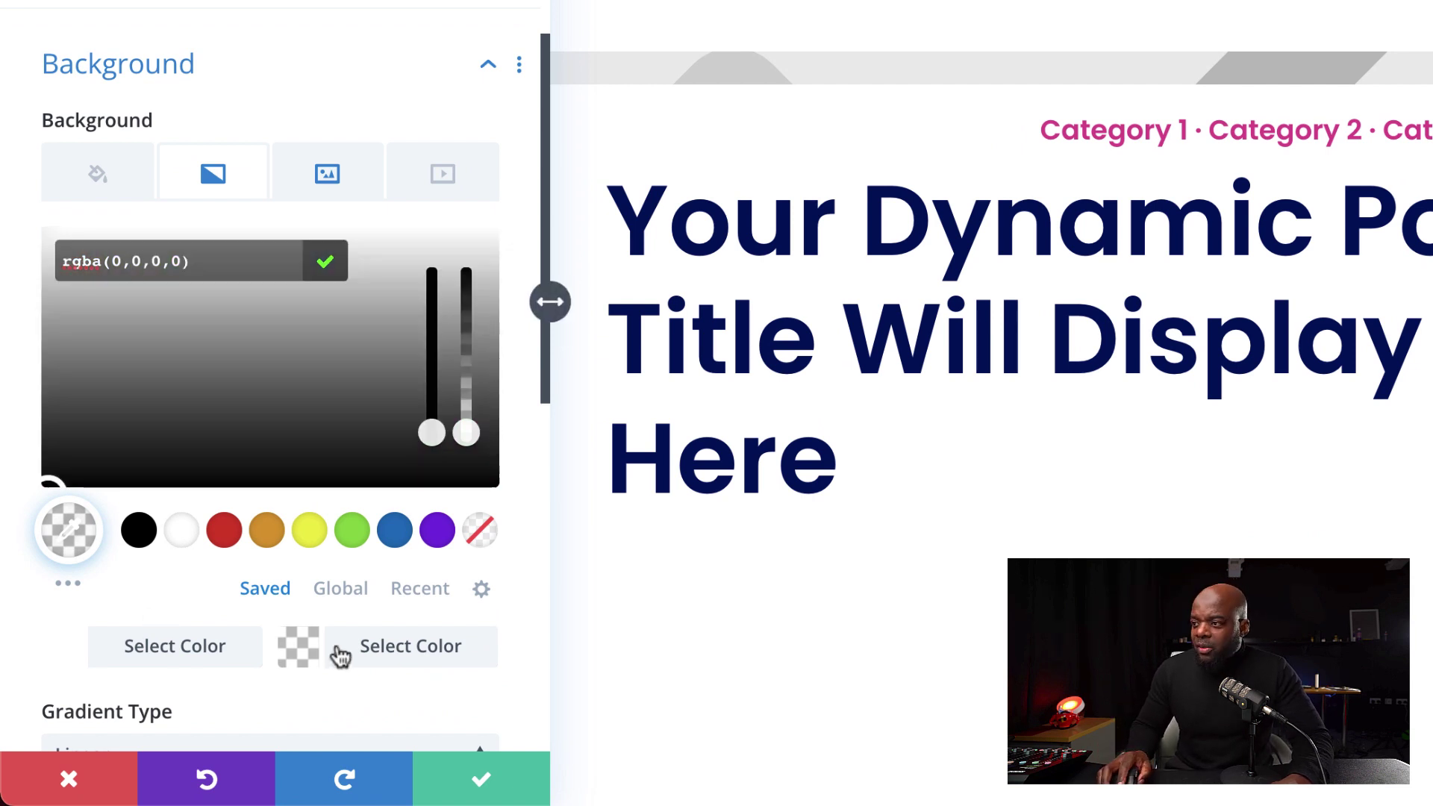
Step: Set the gradient to 90deg, 35% start, 90% end, placed above the background image
{"action": "scroll", "coordinate": [336, 639], "scroll_direction": "down", "scroll_amount": 5}
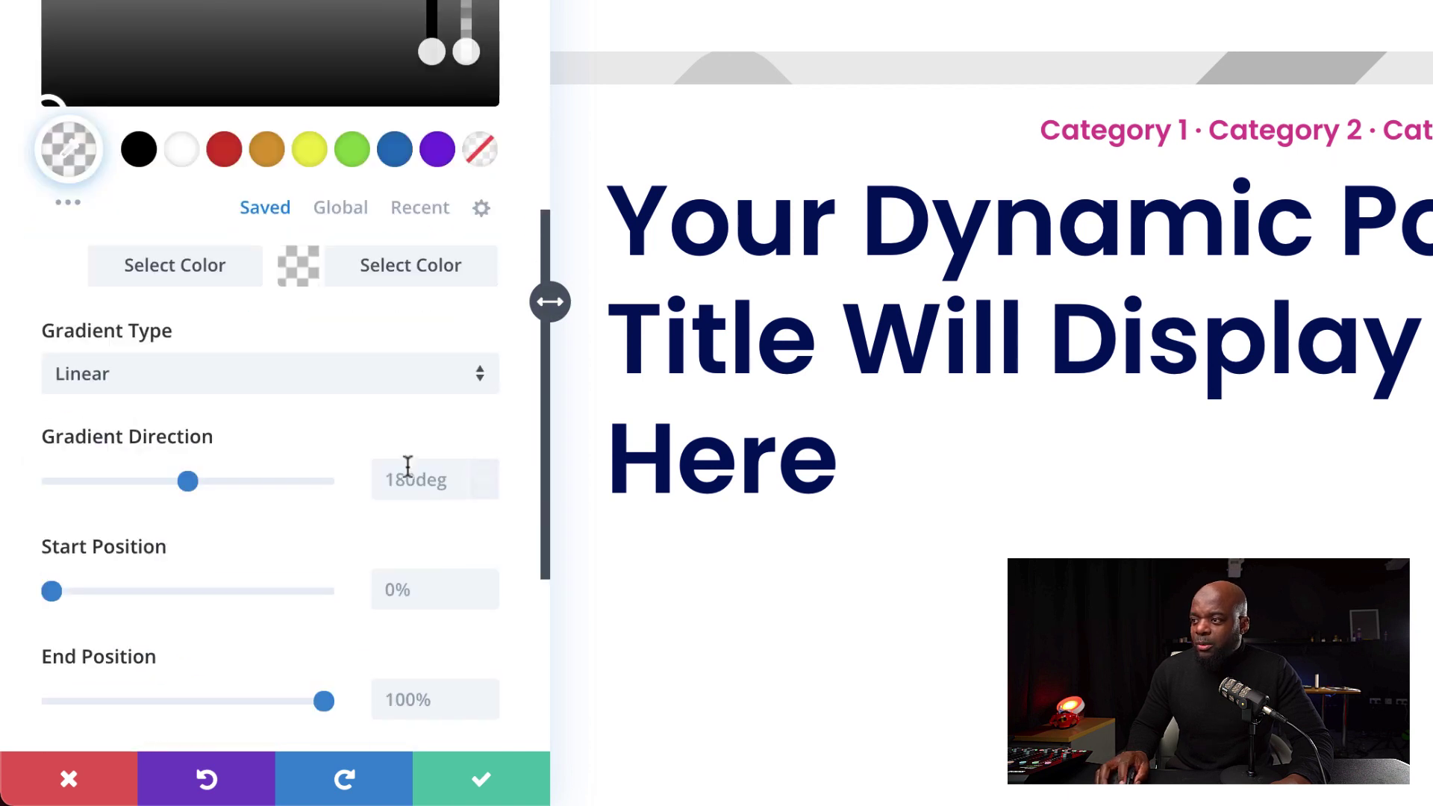
{"action": "left_click", "coordinate": [408, 471]}
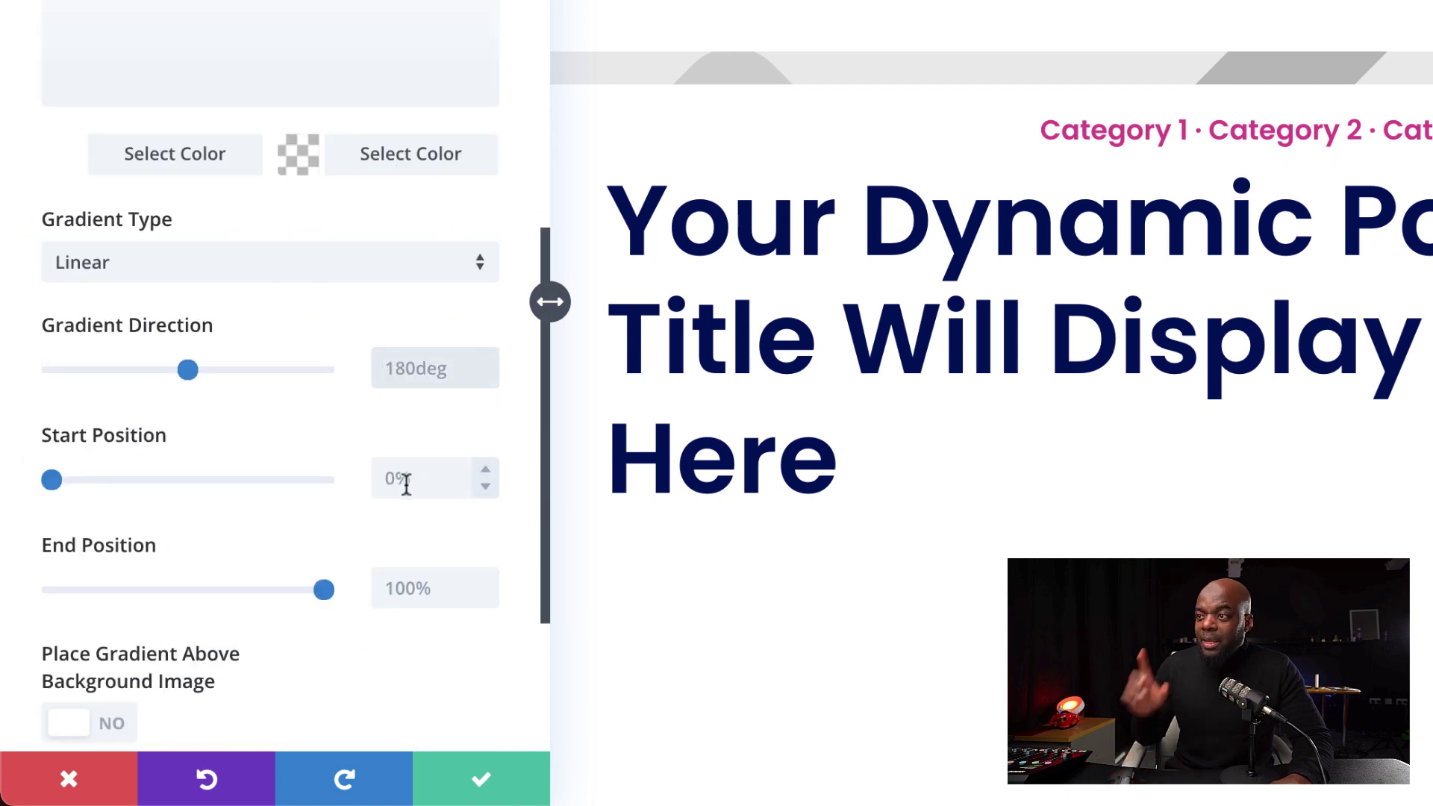
{"action": "type", "text": "90deg"}
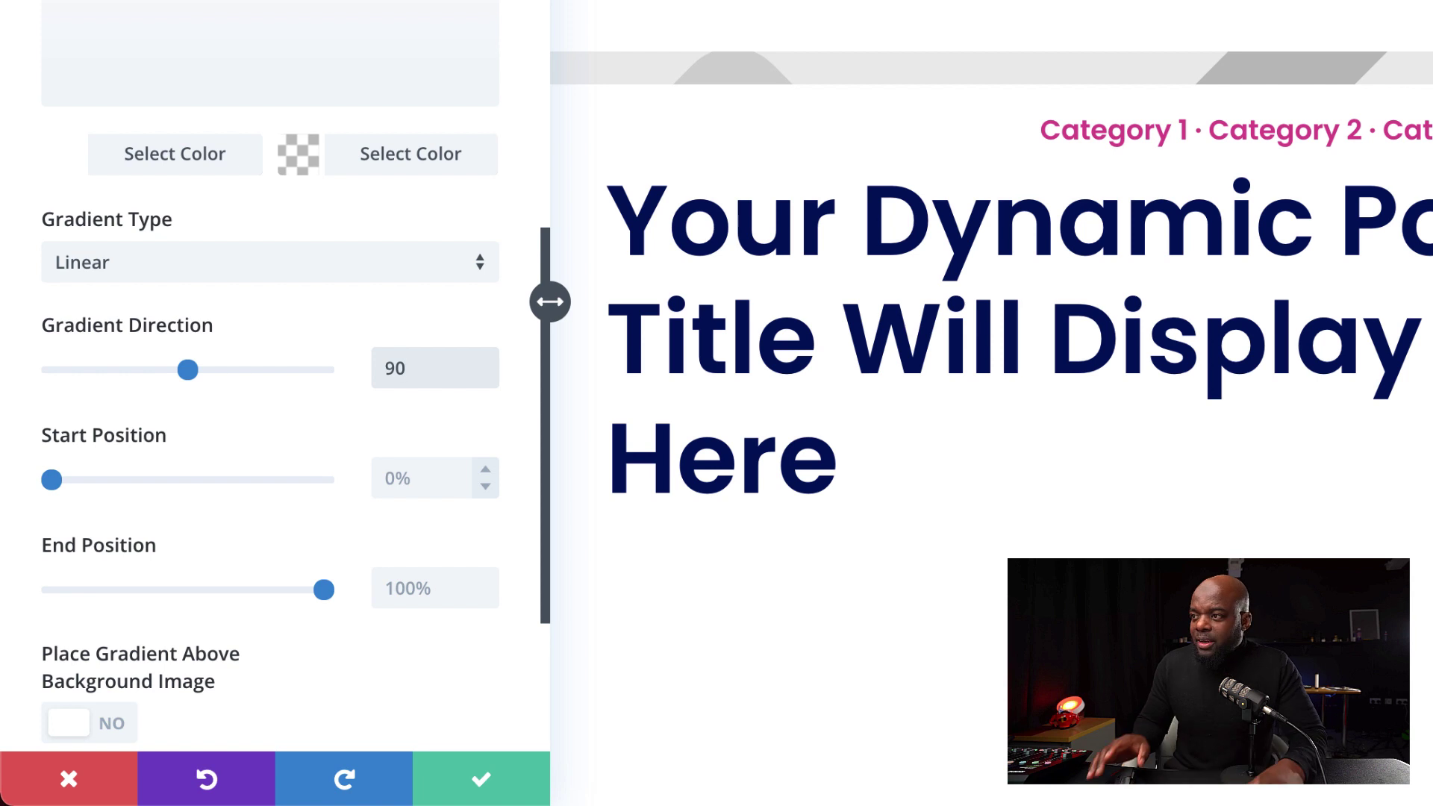
{"action": "left_click", "coordinate": [429, 493]}
{"action": "type", "text": "35"}
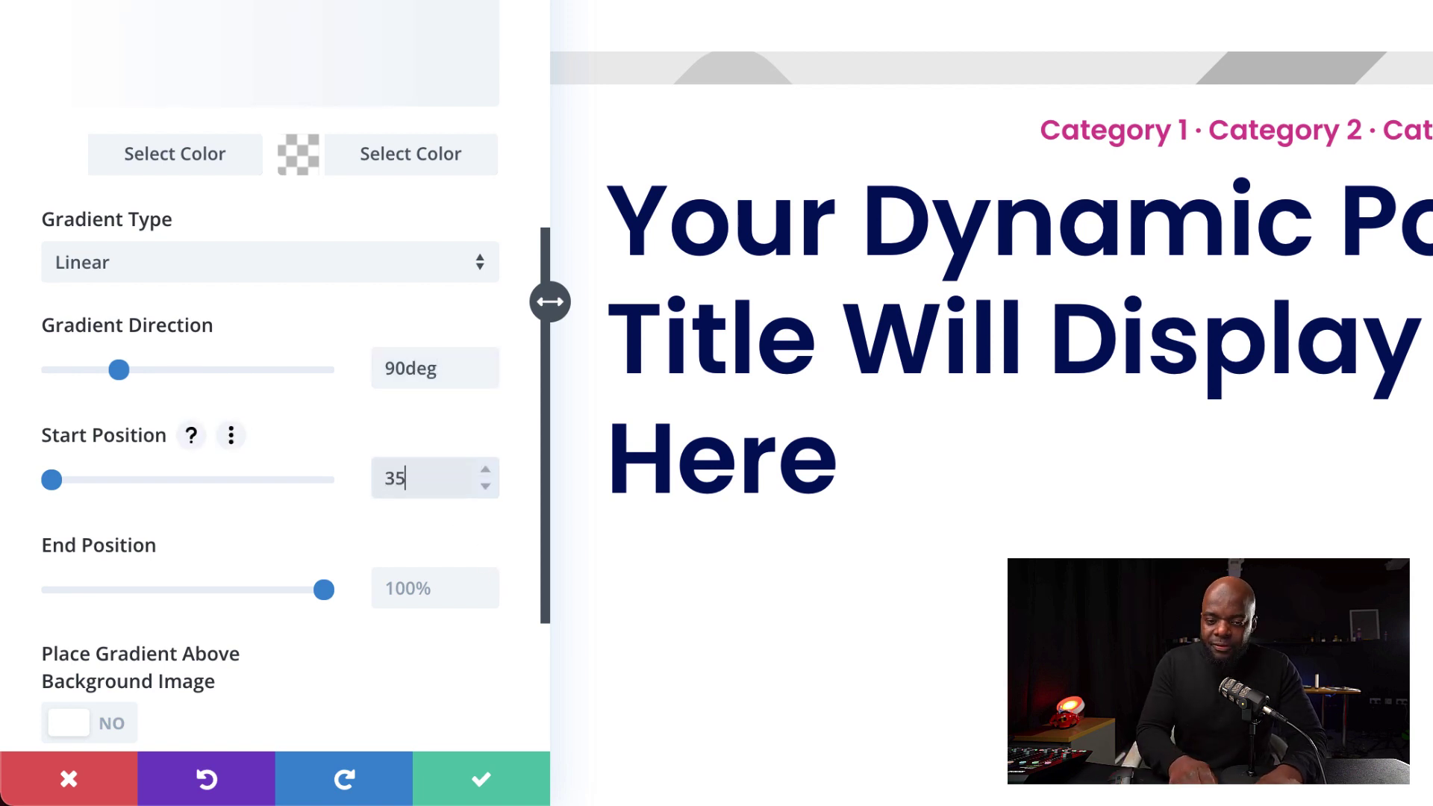
{"action": "type", "text": "%"}
{"action": "left_click", "coordinate": [420, 608]}
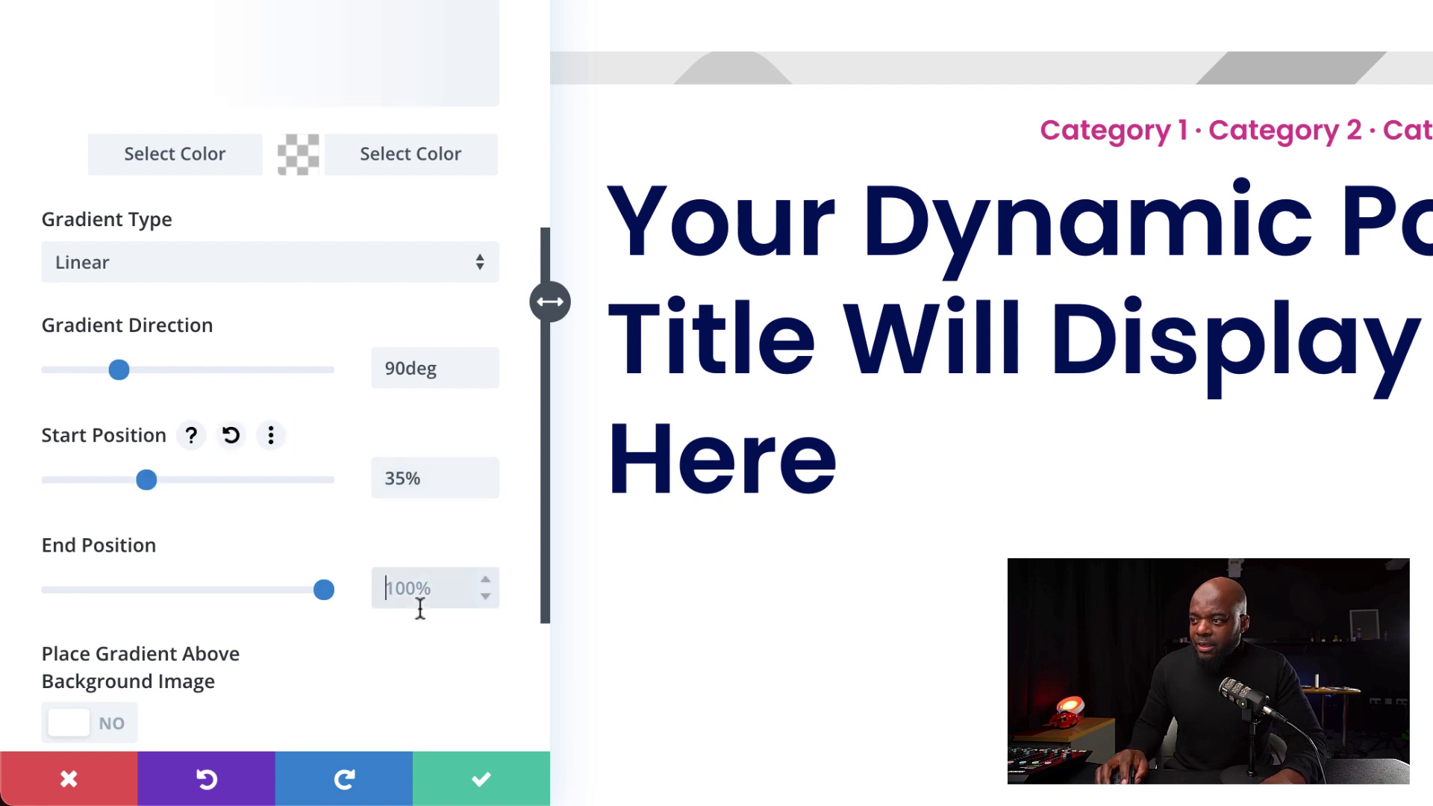
{"action": "type", "text": "90%"}
{"action": "scroll", "coordinate": [258, 622], "scroll_direction": "down", "scroll_amount": 2}
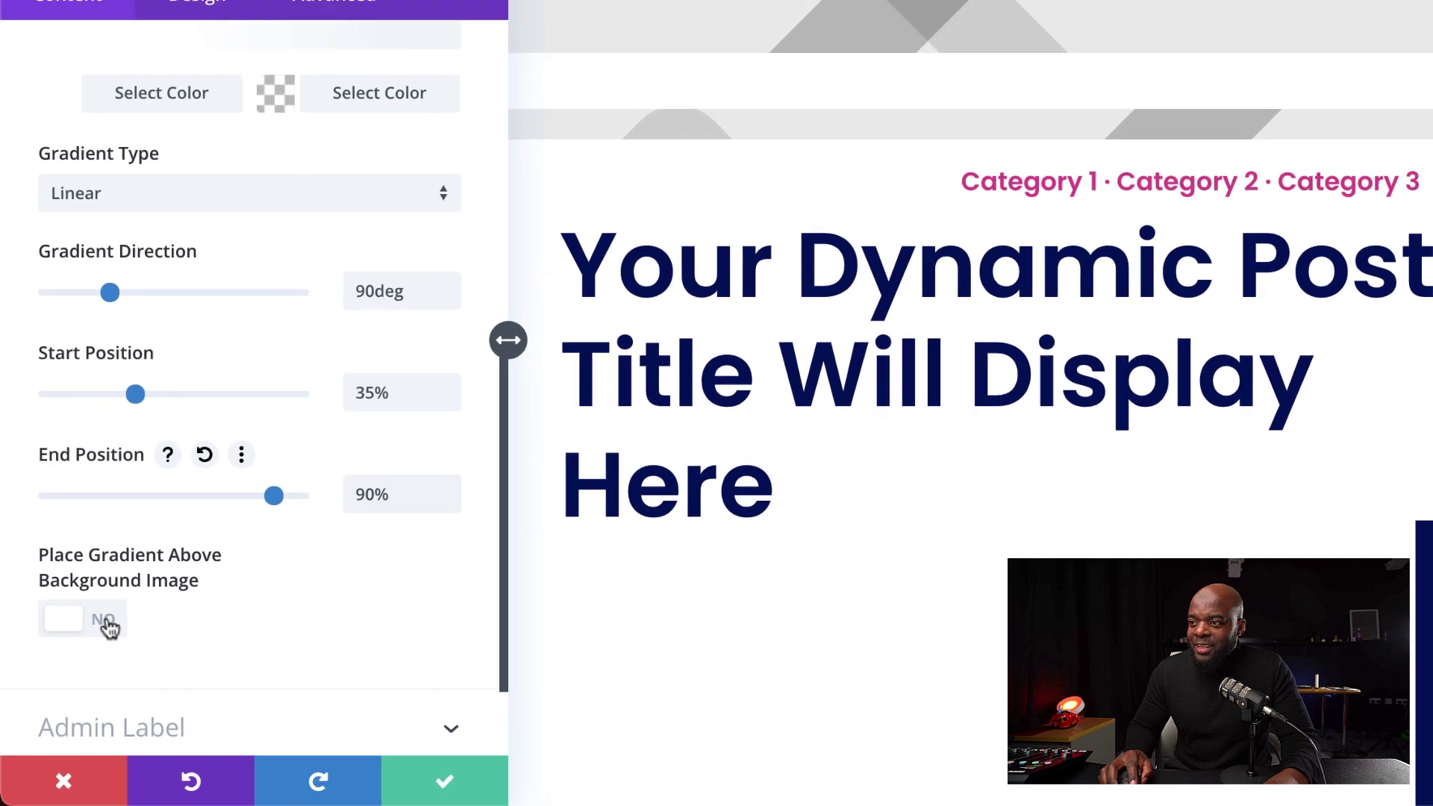
{"action": "left_click", "coordinate": [118, 612]}
{"action": "left_click", "coordinate": [197, 148]}
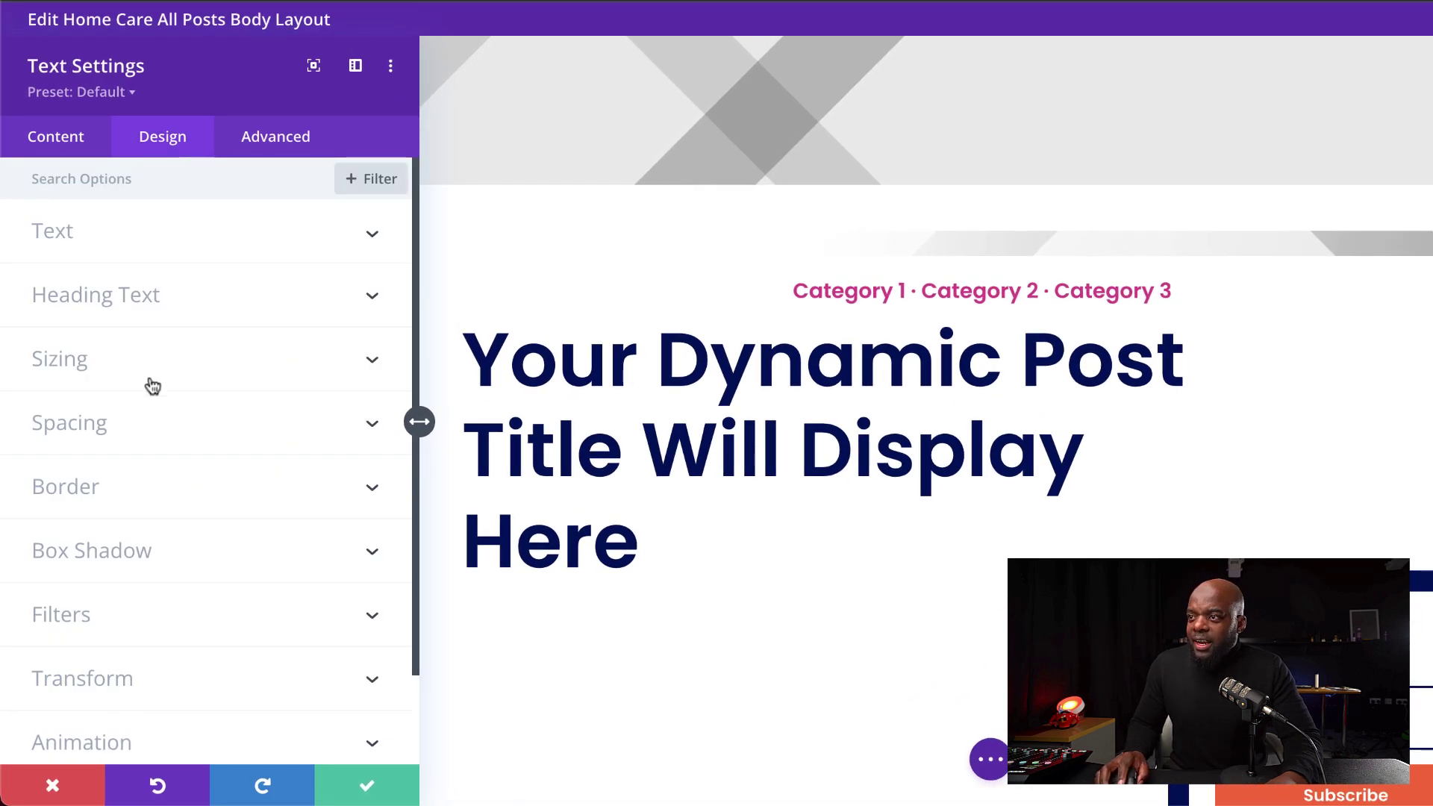
Step: Give the Text module 200px top and bottom padding and save it
{"action": "left_click", "coordinate": [88, 428]}
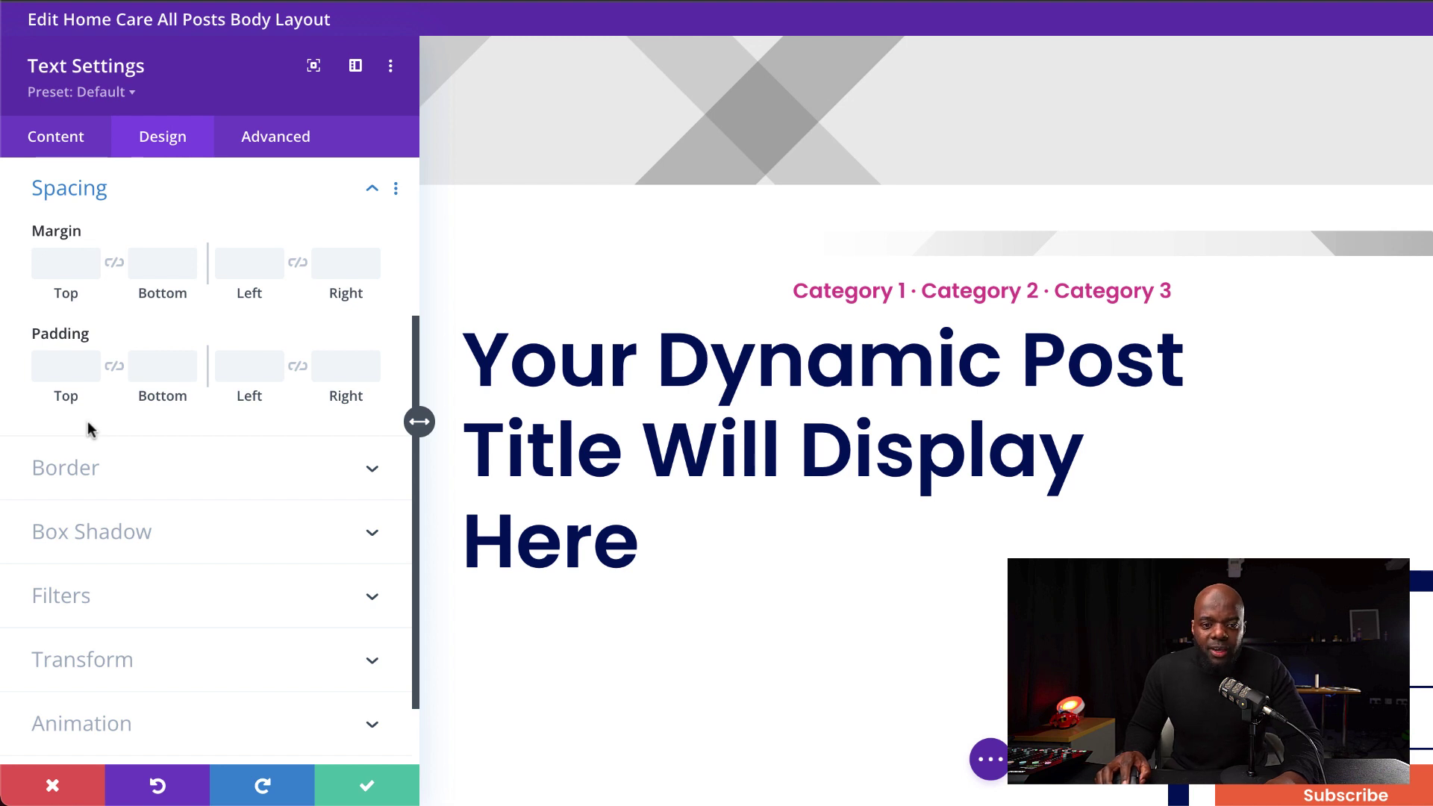
{"action": "type", "text": "200px"}
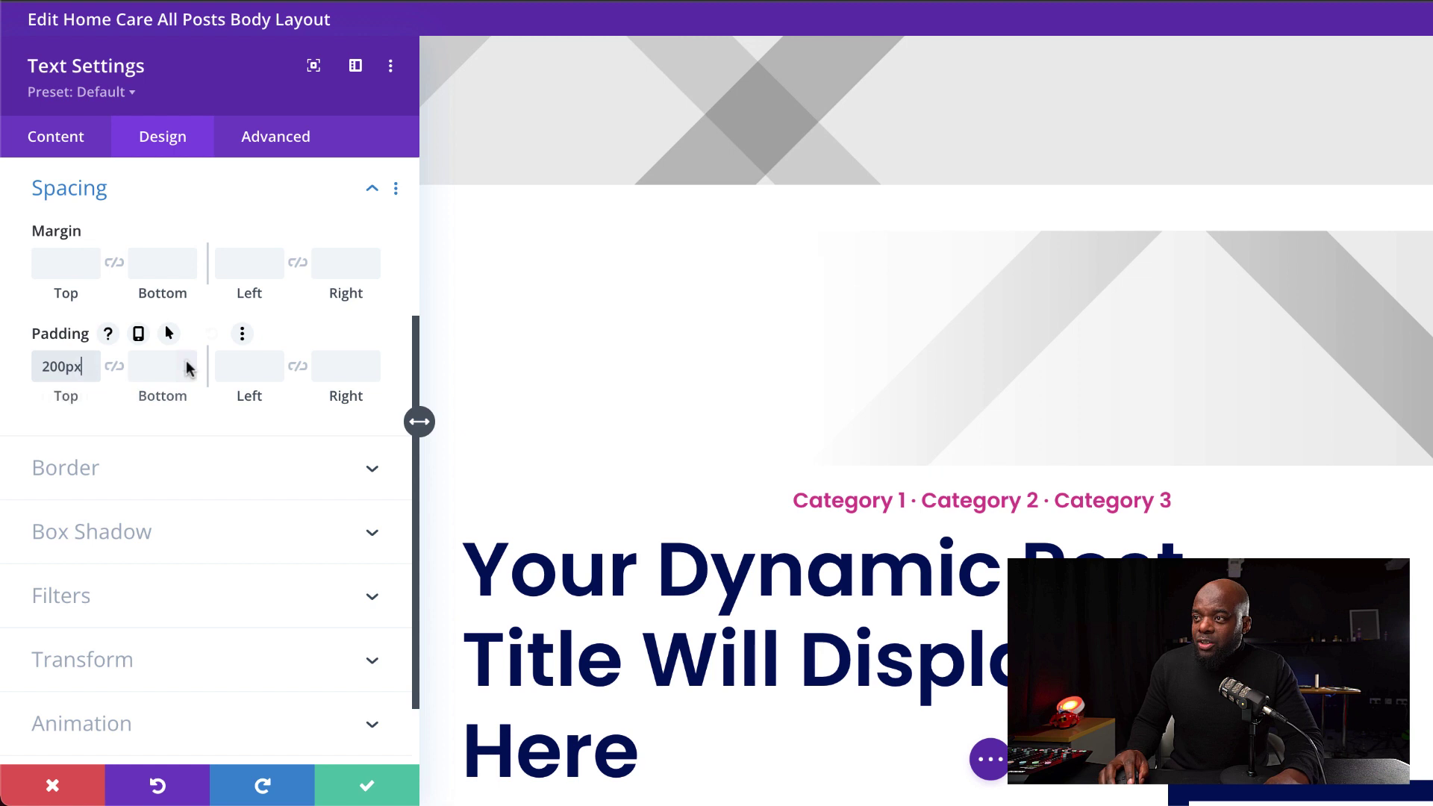
{"action": "left_click", "coordinate": [114, 371]}
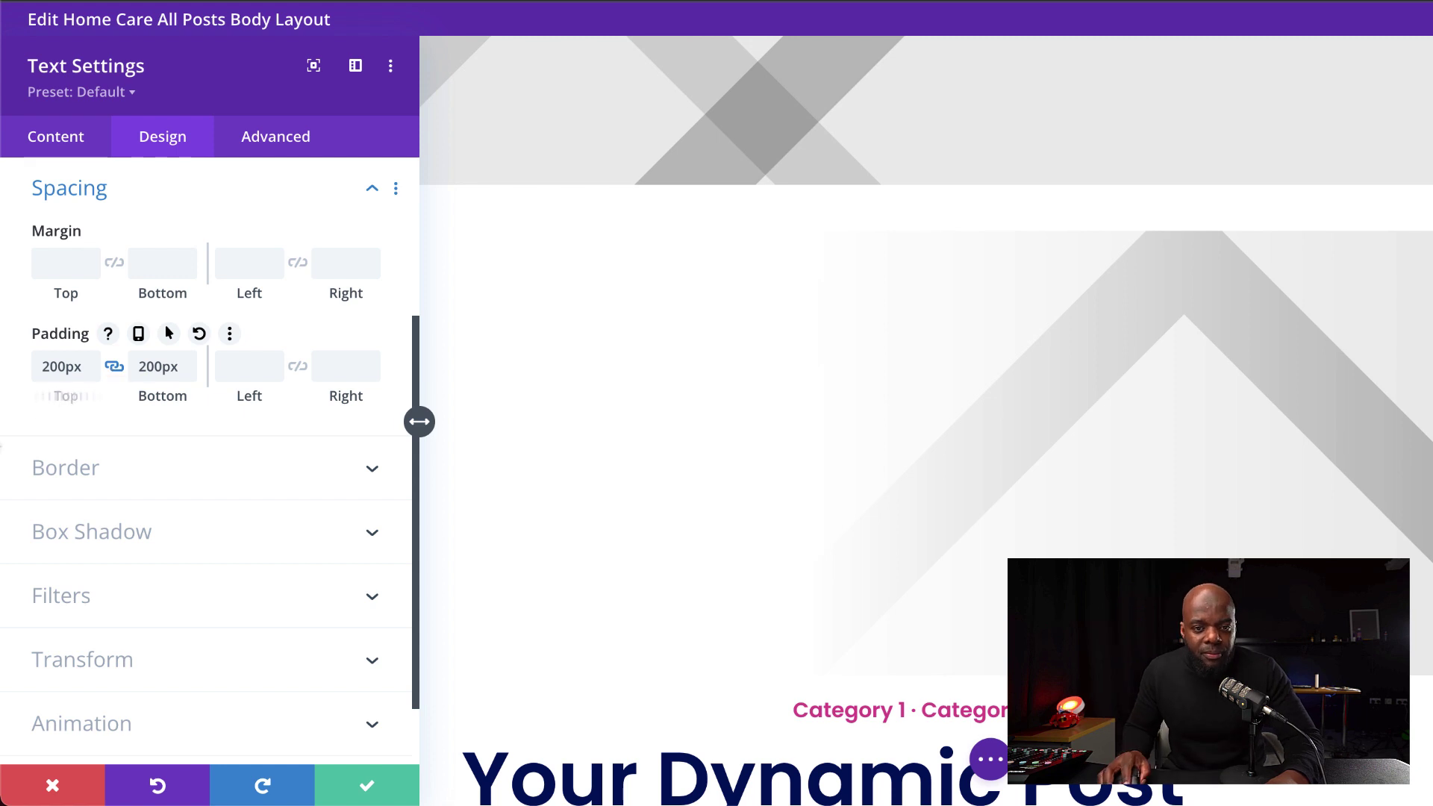
{"action": "left_click", "coordinate": [371, 782]}
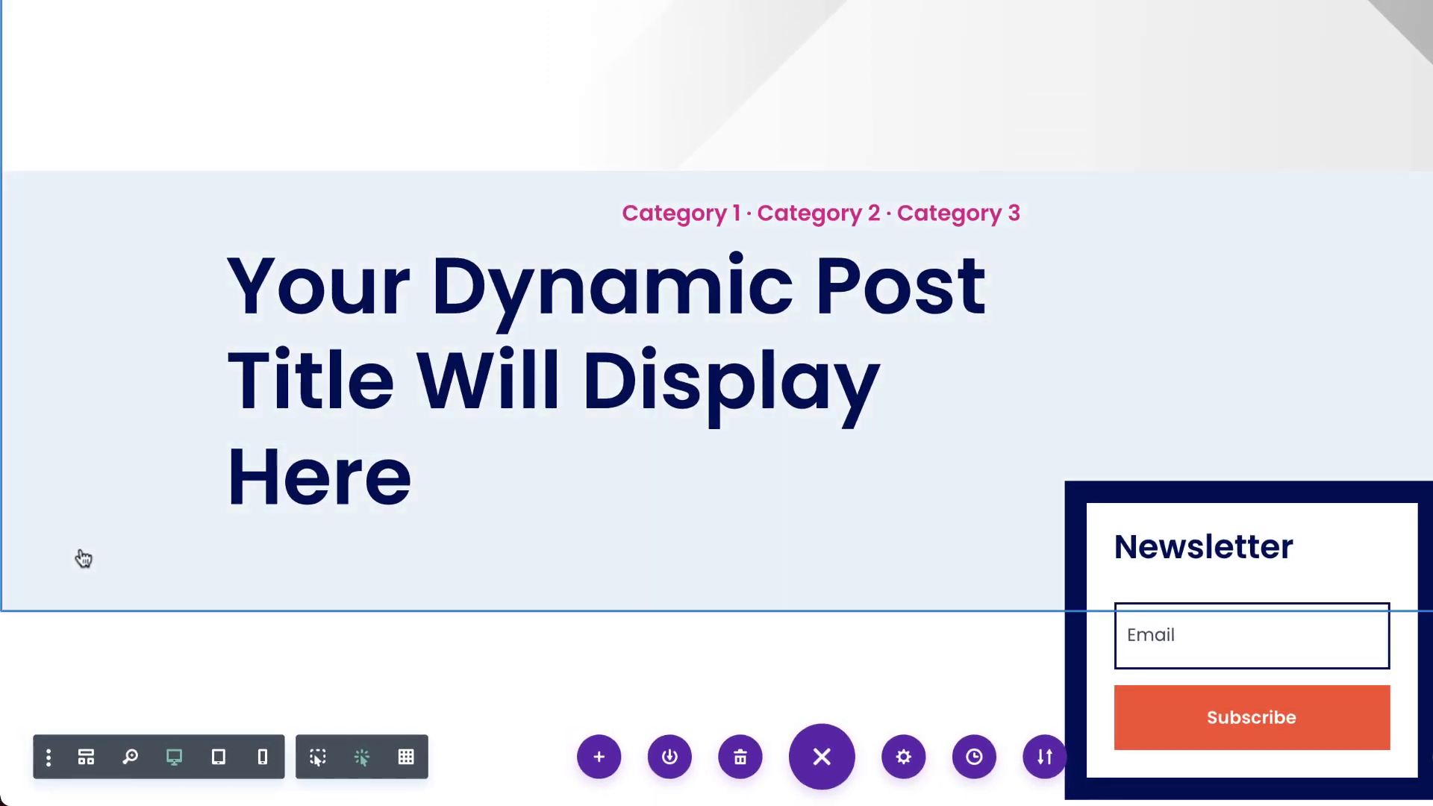
Step: Set the title section's Z Index to 10 under Advanced > Position and save
{"action": "left_click", "coordinate": [81, 550]}
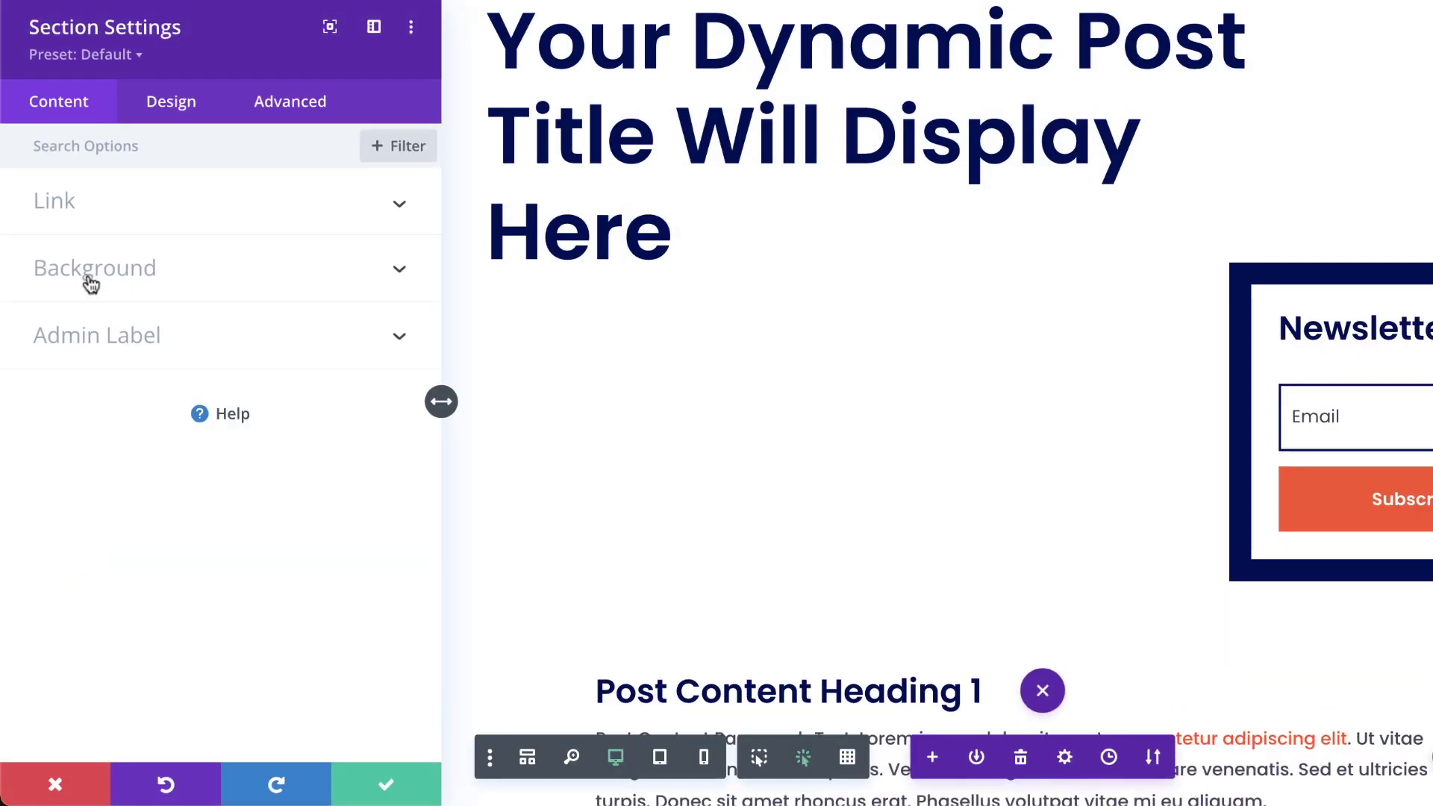
{"action": "left_click", "coordinate": [290, 102]}
{"action": "left_click", "coordinate": [166, 541]}
{"action": "scroll", "coordinate": [163, 532], "scroll_direction": "down", "scroll_amount": 3}
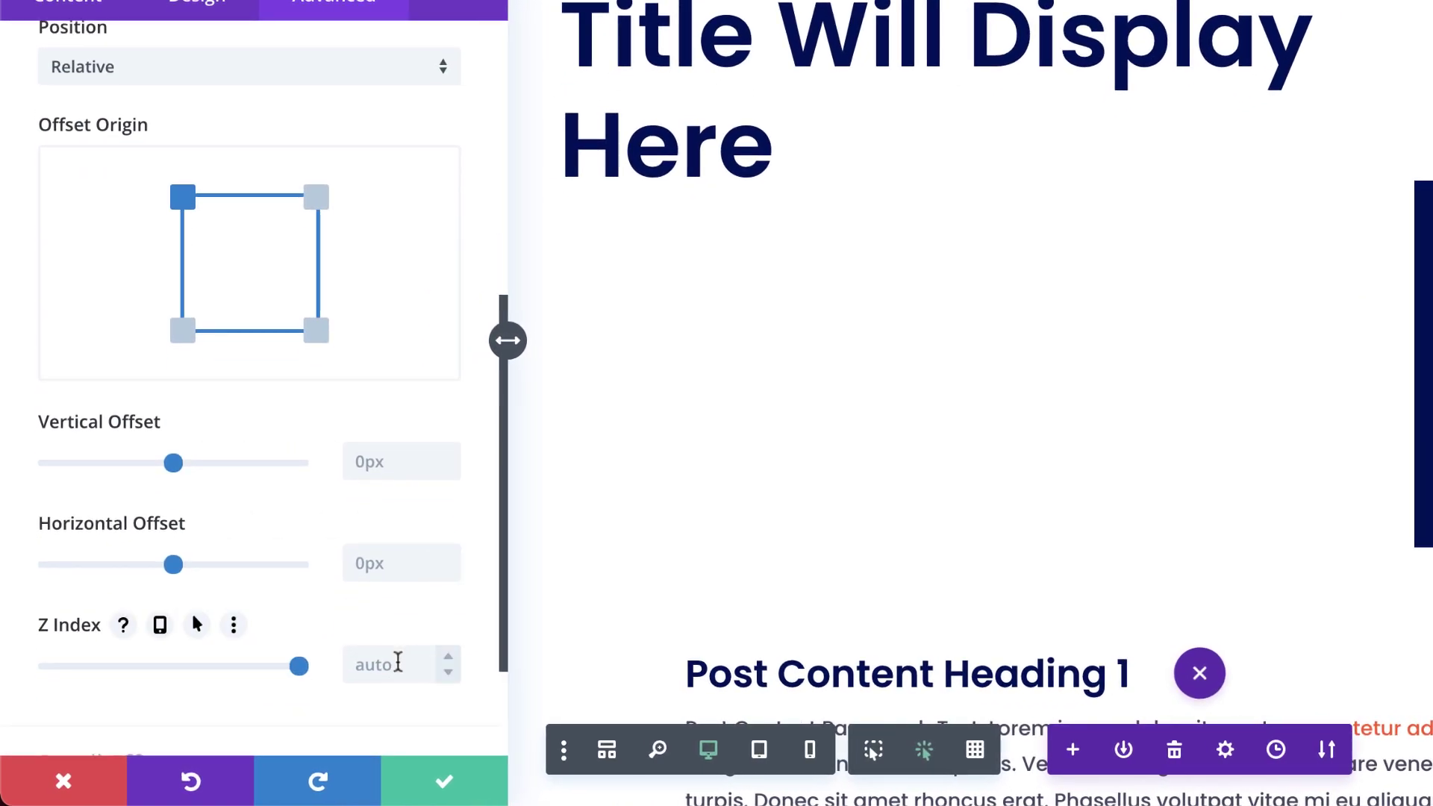
{"action": "left_click", "coordinate": [398, 662]}
{"action": "type", "text": "10"}
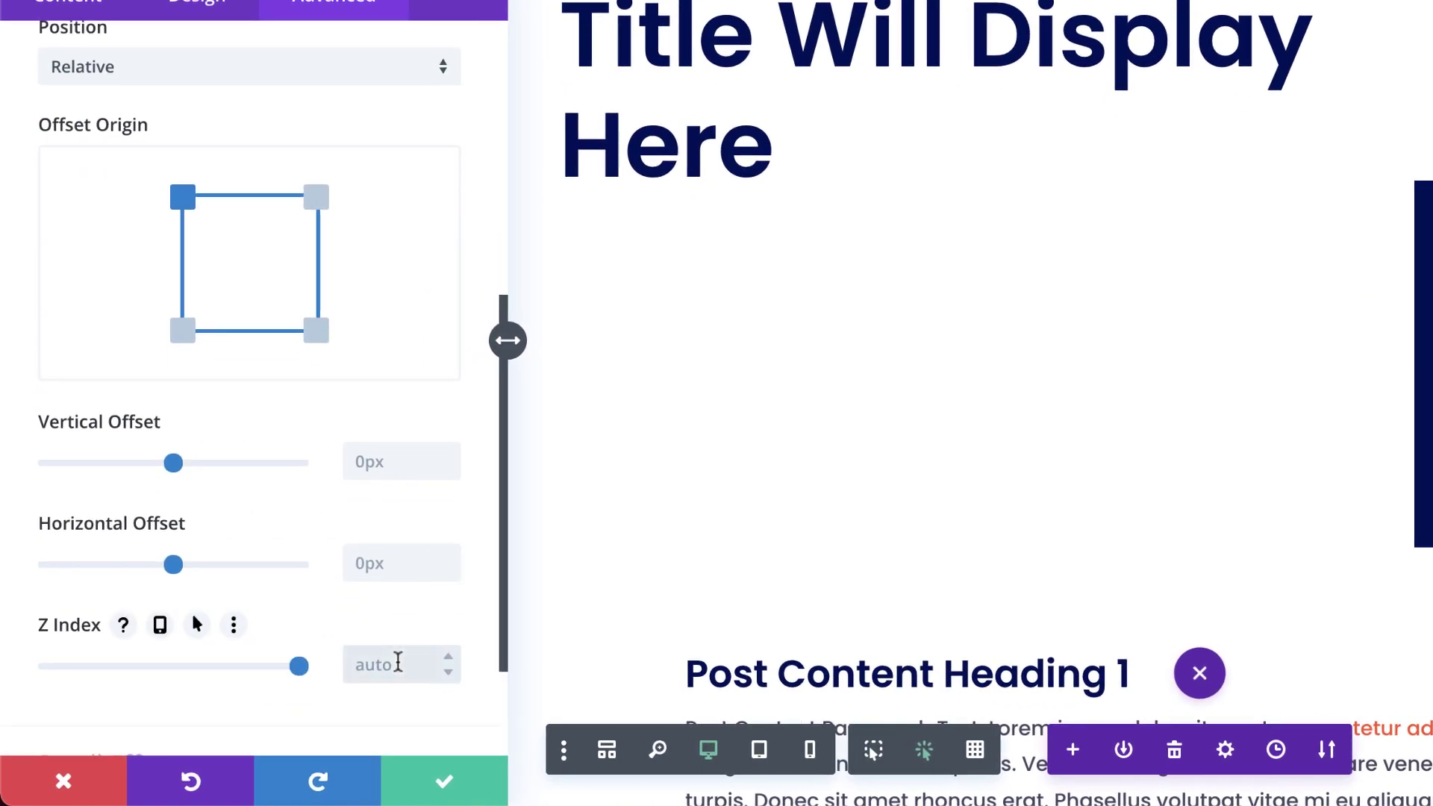
{"action": "left_click", "coordinate": [445, 784]}
{"action": "scroll", "coordinate": [1001, 492], "scroll_direction": "down", "scroll_amount": 7}
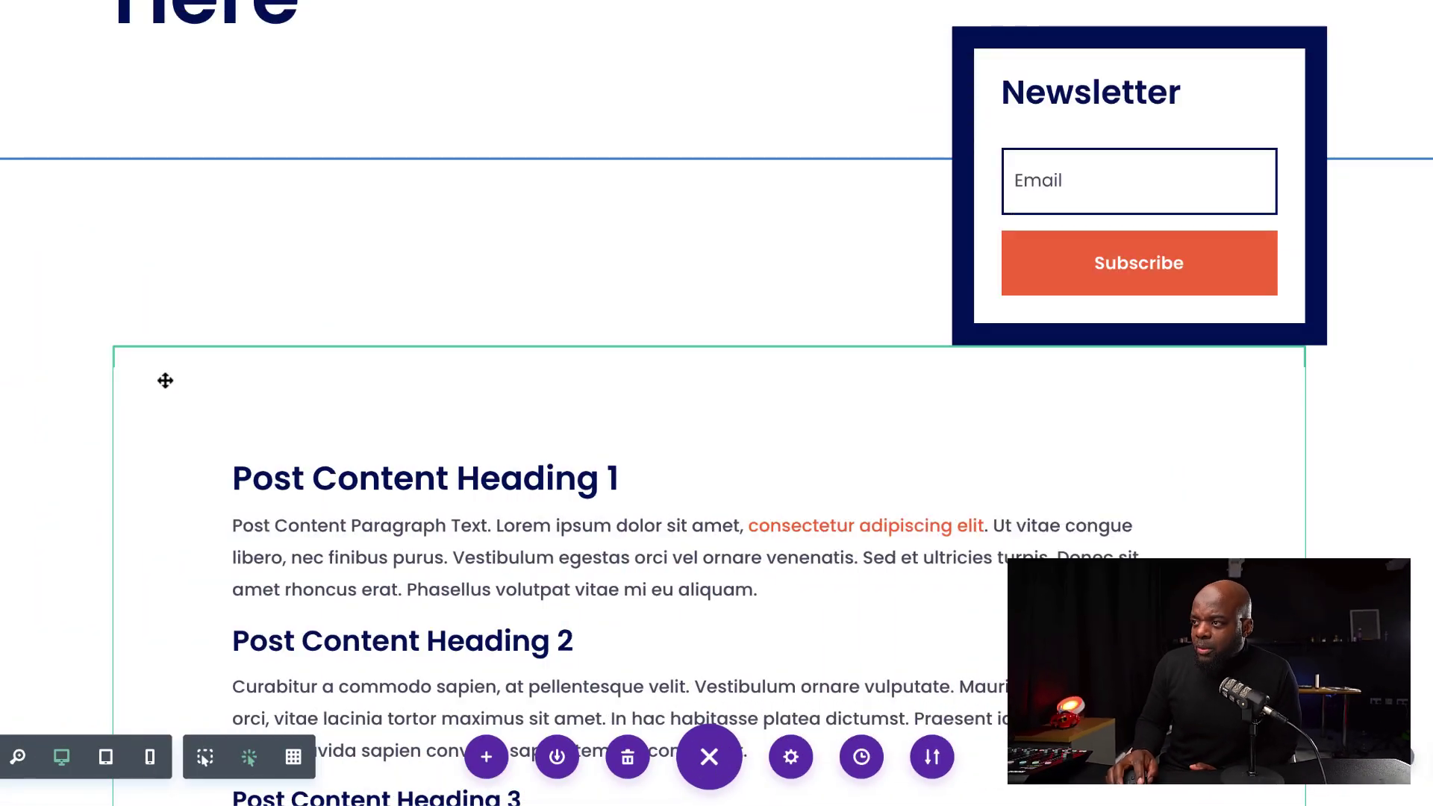
Step: Give the post content row a -140px top margin and save it
{"action": "left_click", "coordinate": [165, 381]}
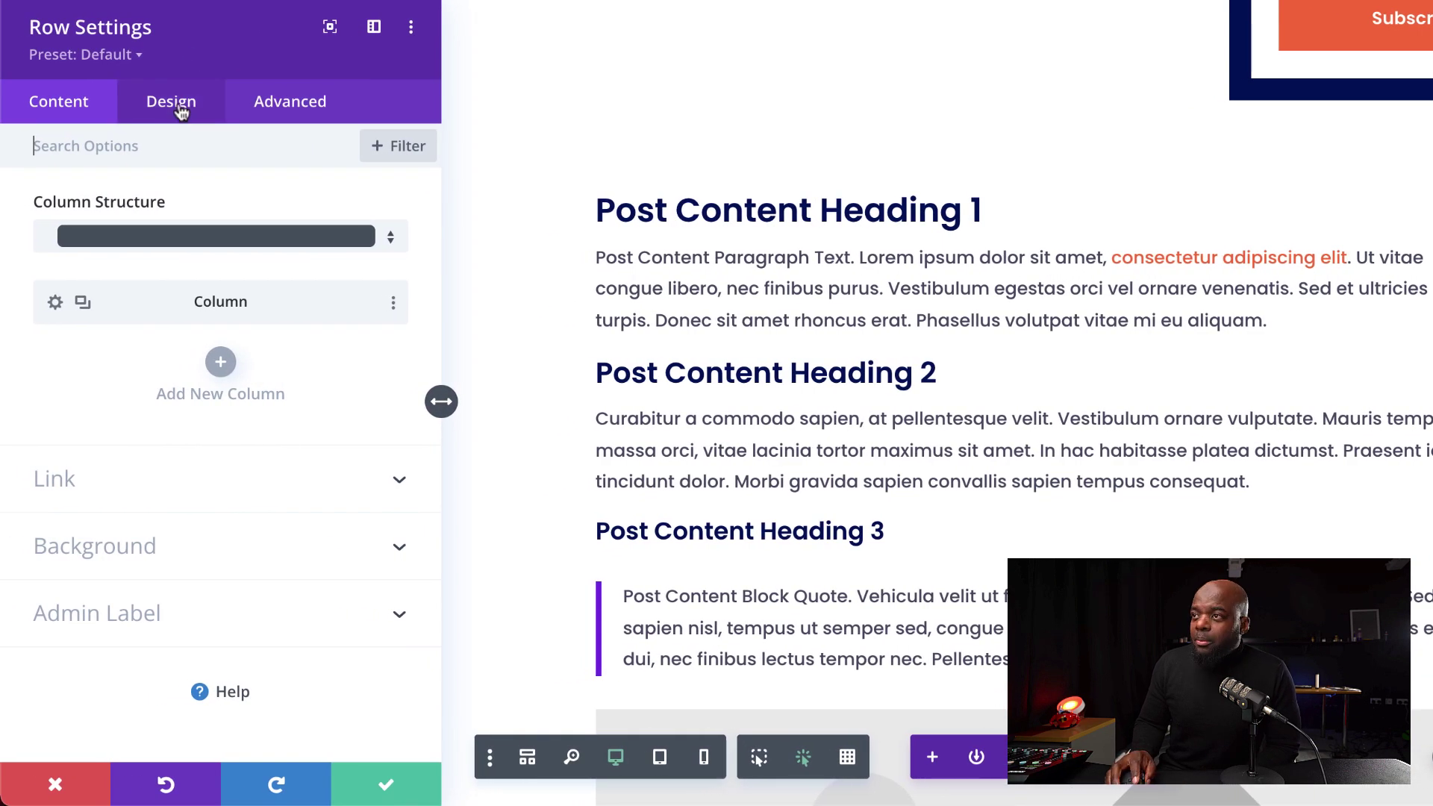
{"action": "left_click", "coordinate": [183, 109]}
{"action": "left_click", "coordinate": [94, 290]}
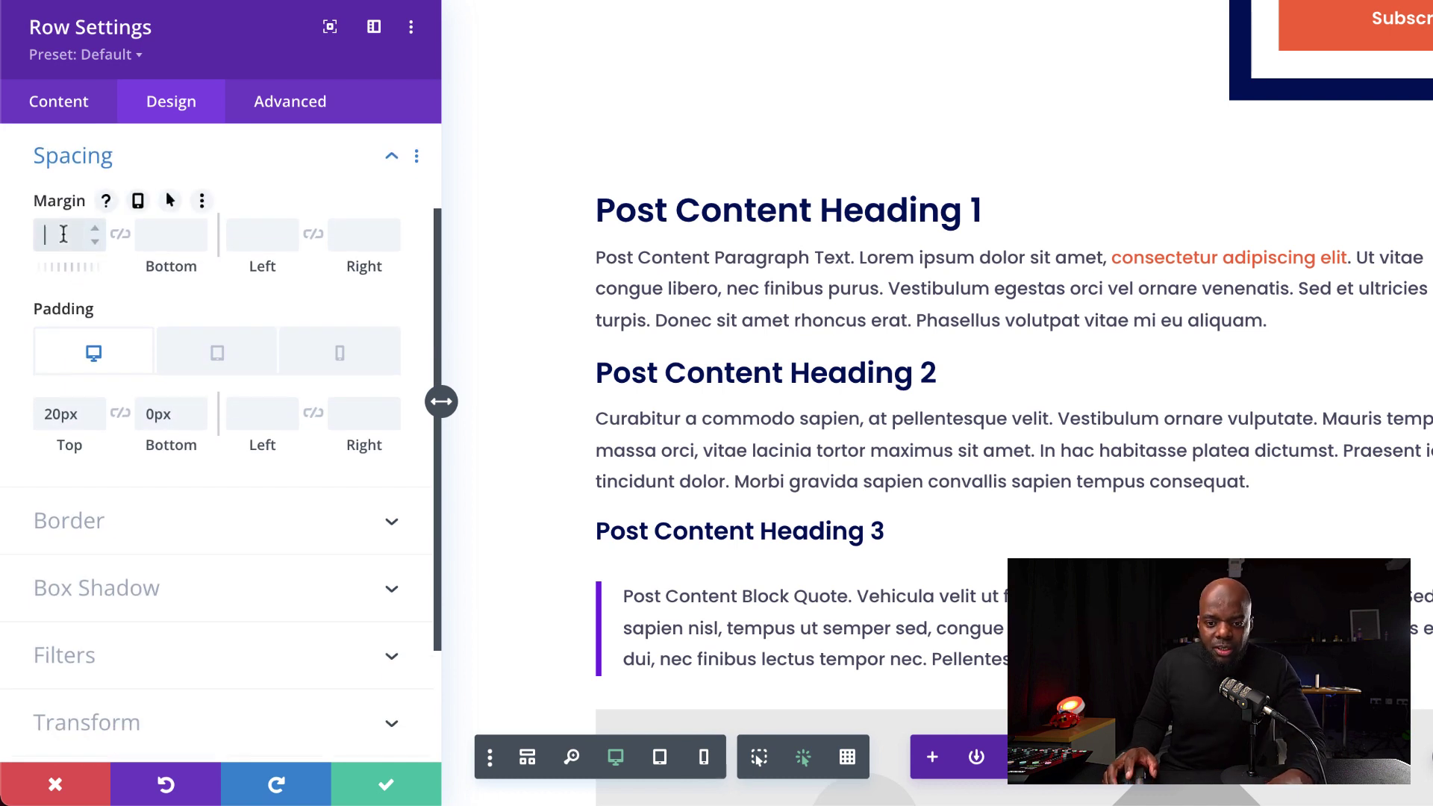
{"action": "type", "text": "-140px"}
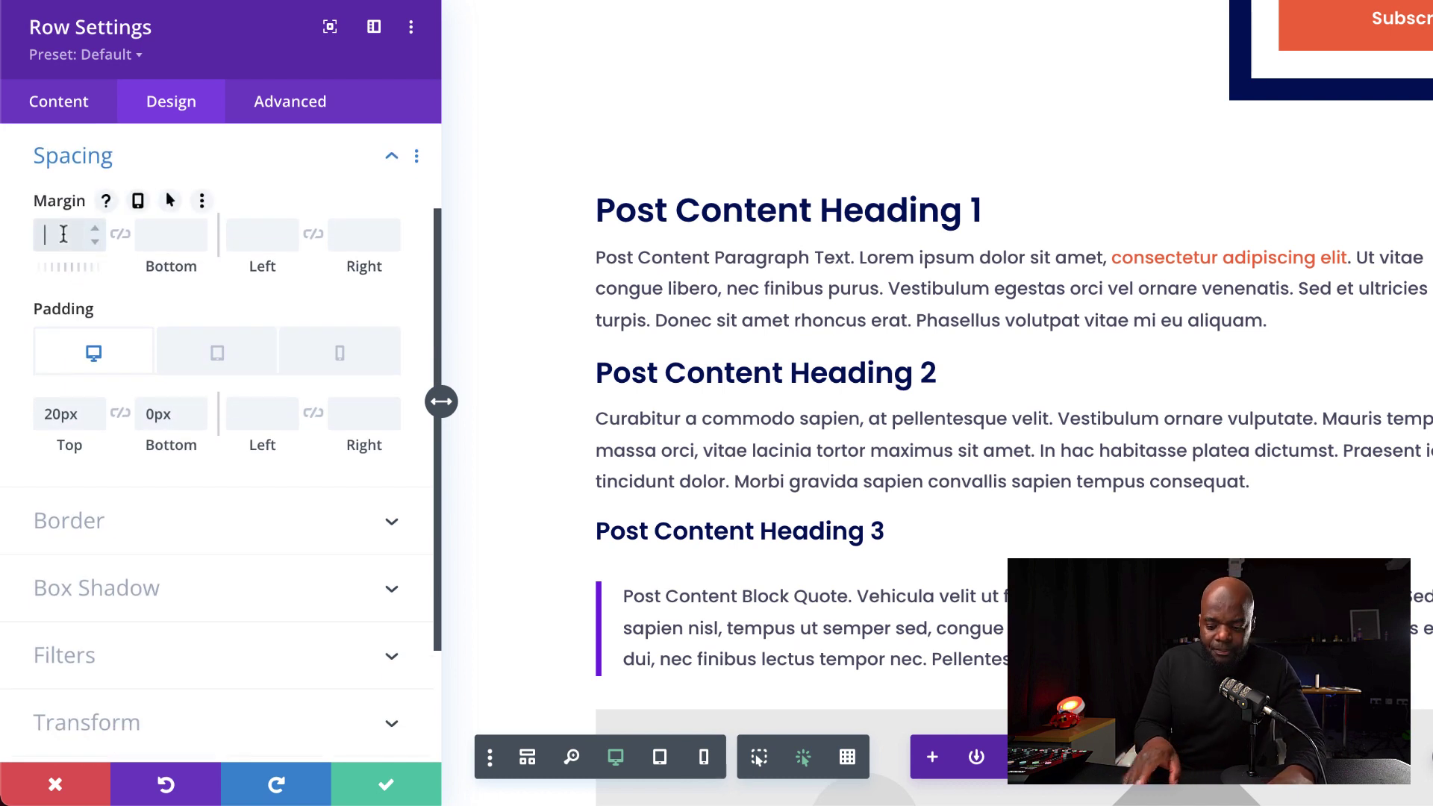
{"action": "left_click", "coordinate": [386, 784]}
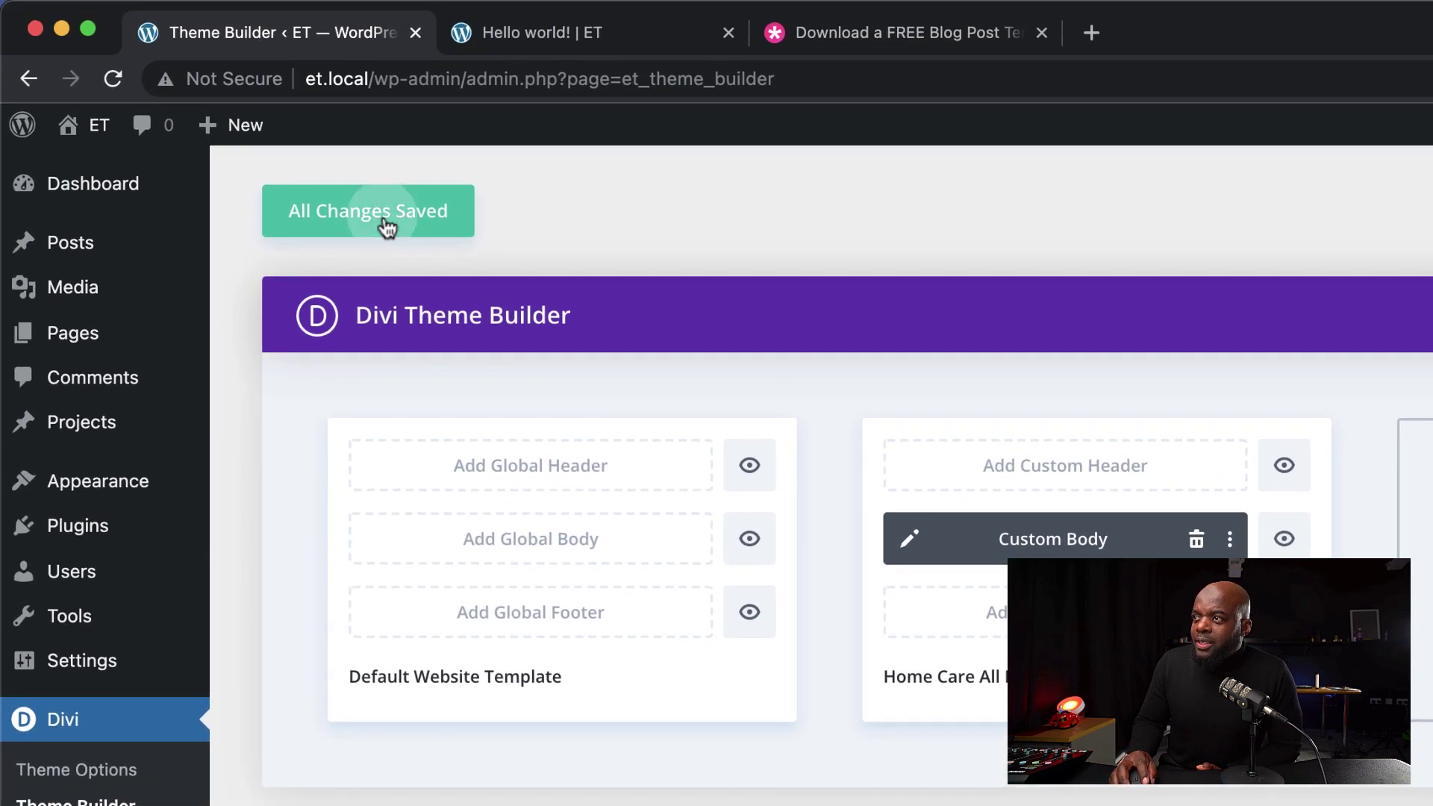
Step: Save all Theme Builder changes and go to the WordPress Posts list
{"action": "left_click", "coordinate": [329, 52]}
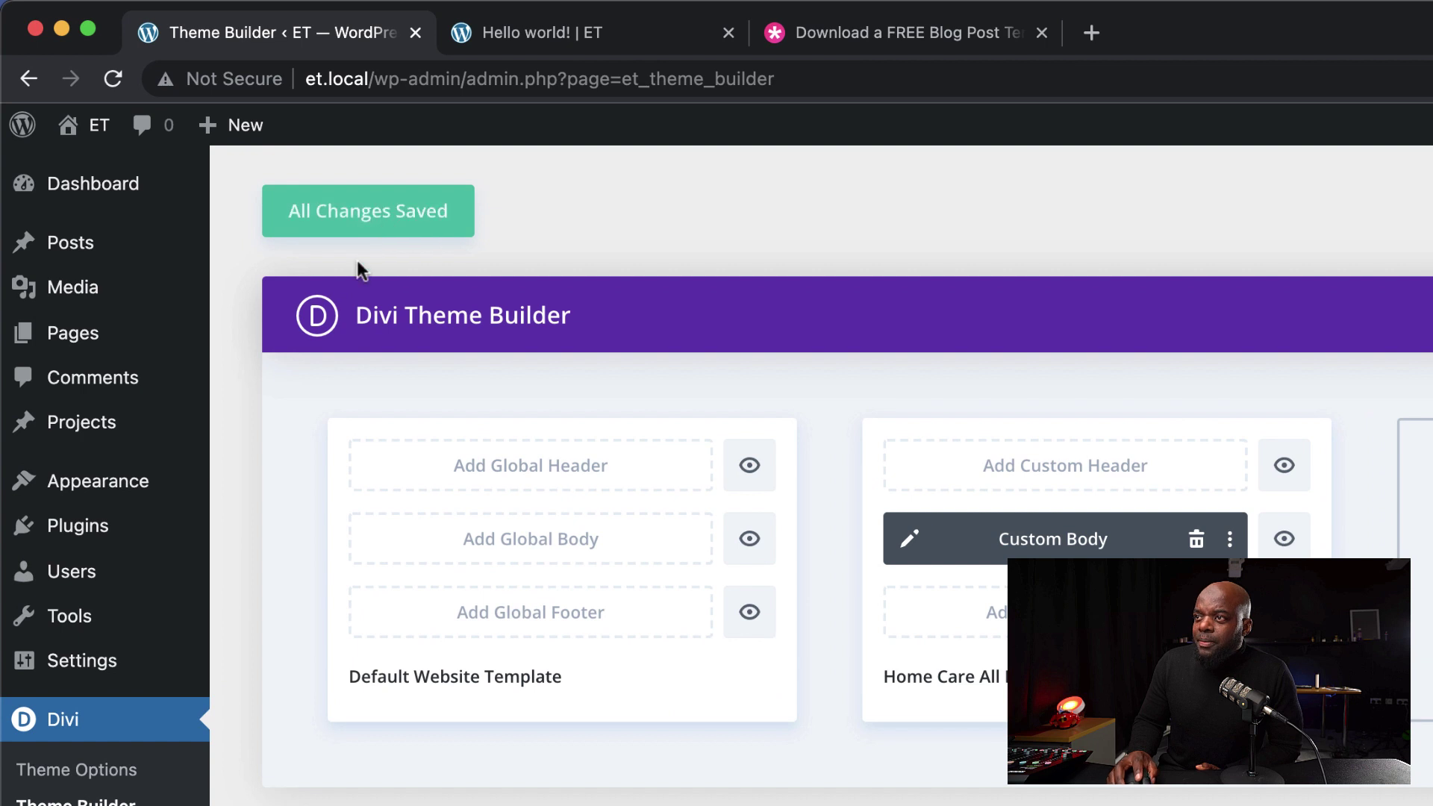
{"action": "mouse_move", "coordinate": [108, 261]}
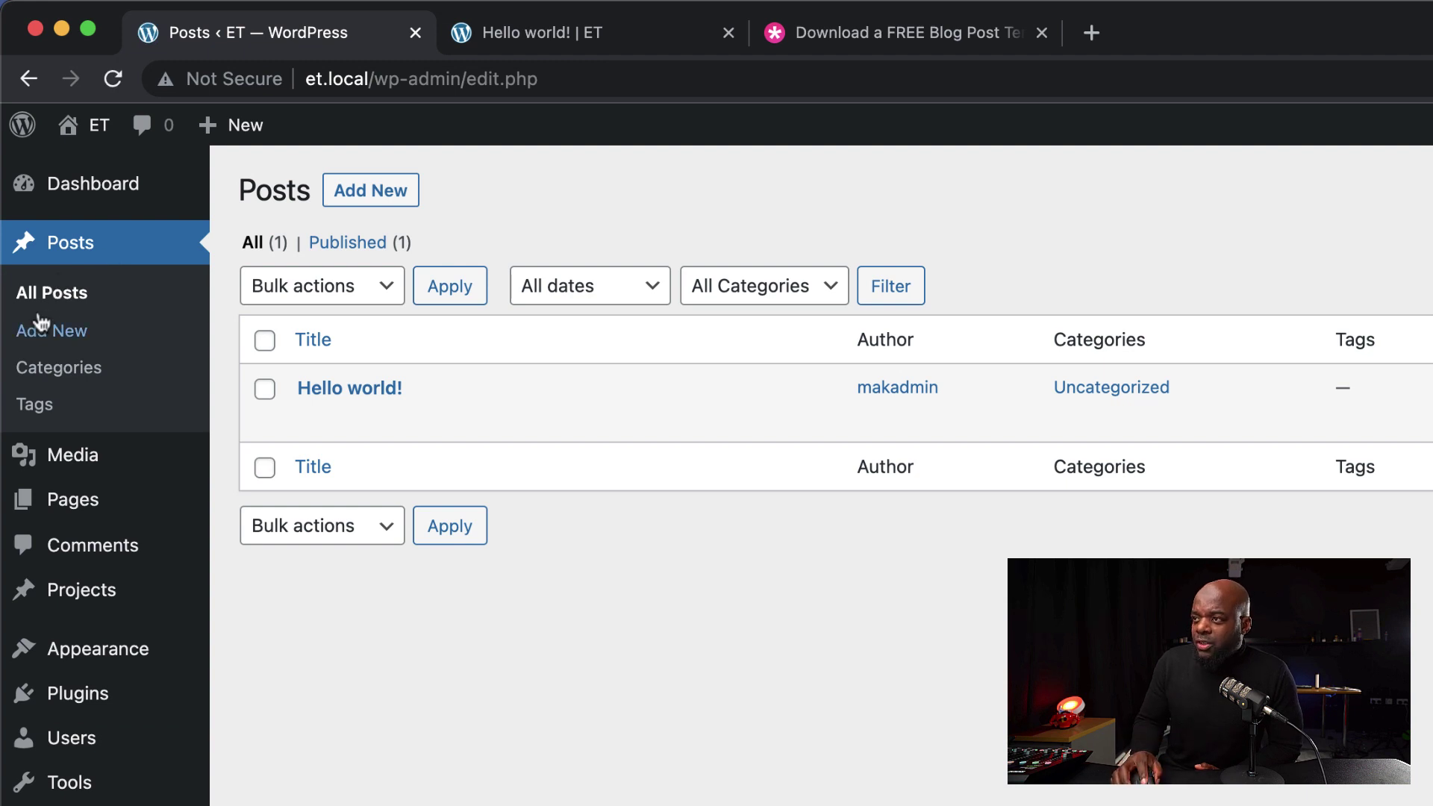
Step: Confirm the Hello world! post's clasped-hands featured image, then view the live post
{"action": "mouse_move", "coordinate": [361, 437]}
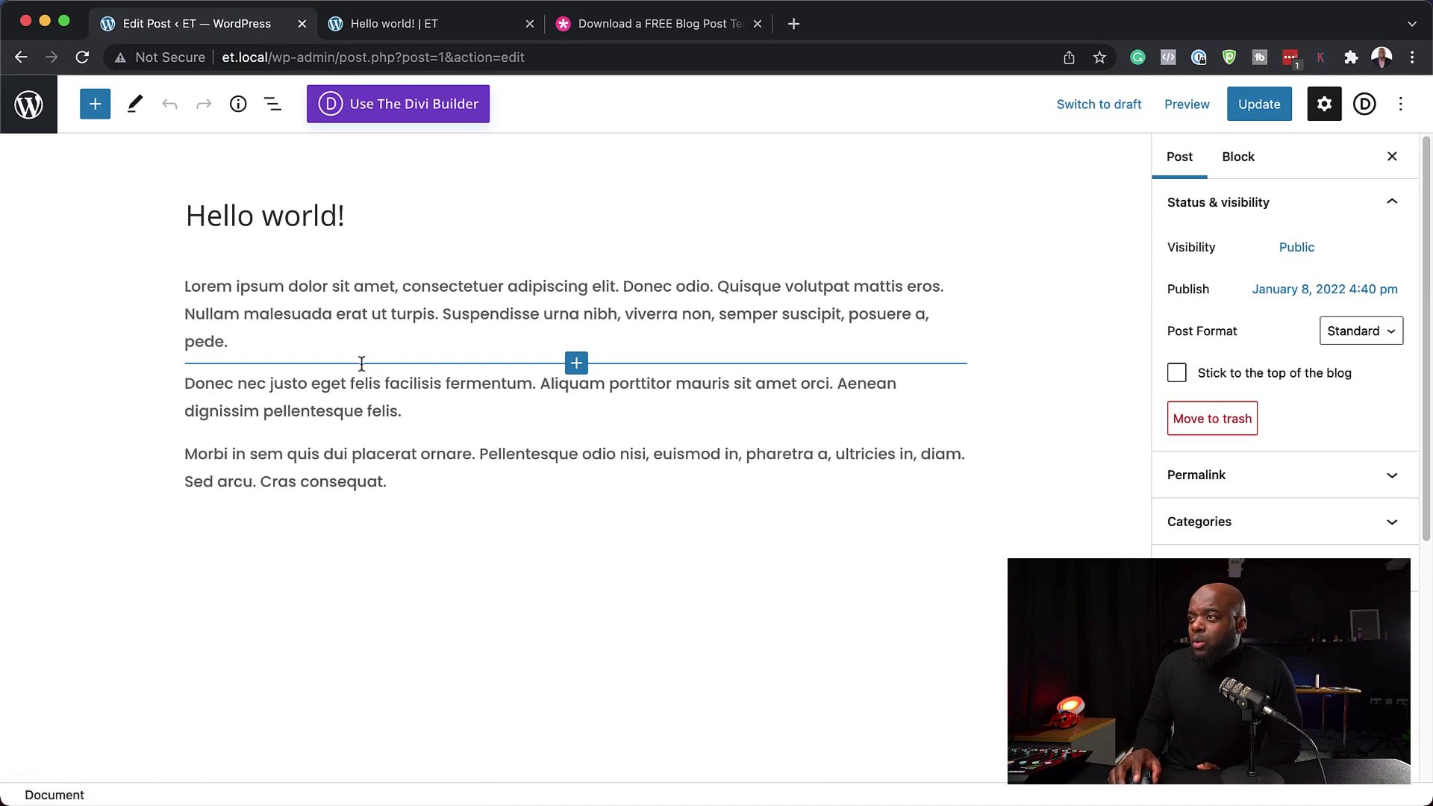
{"action": "mouse_move", "coordinate": [362, 369]}
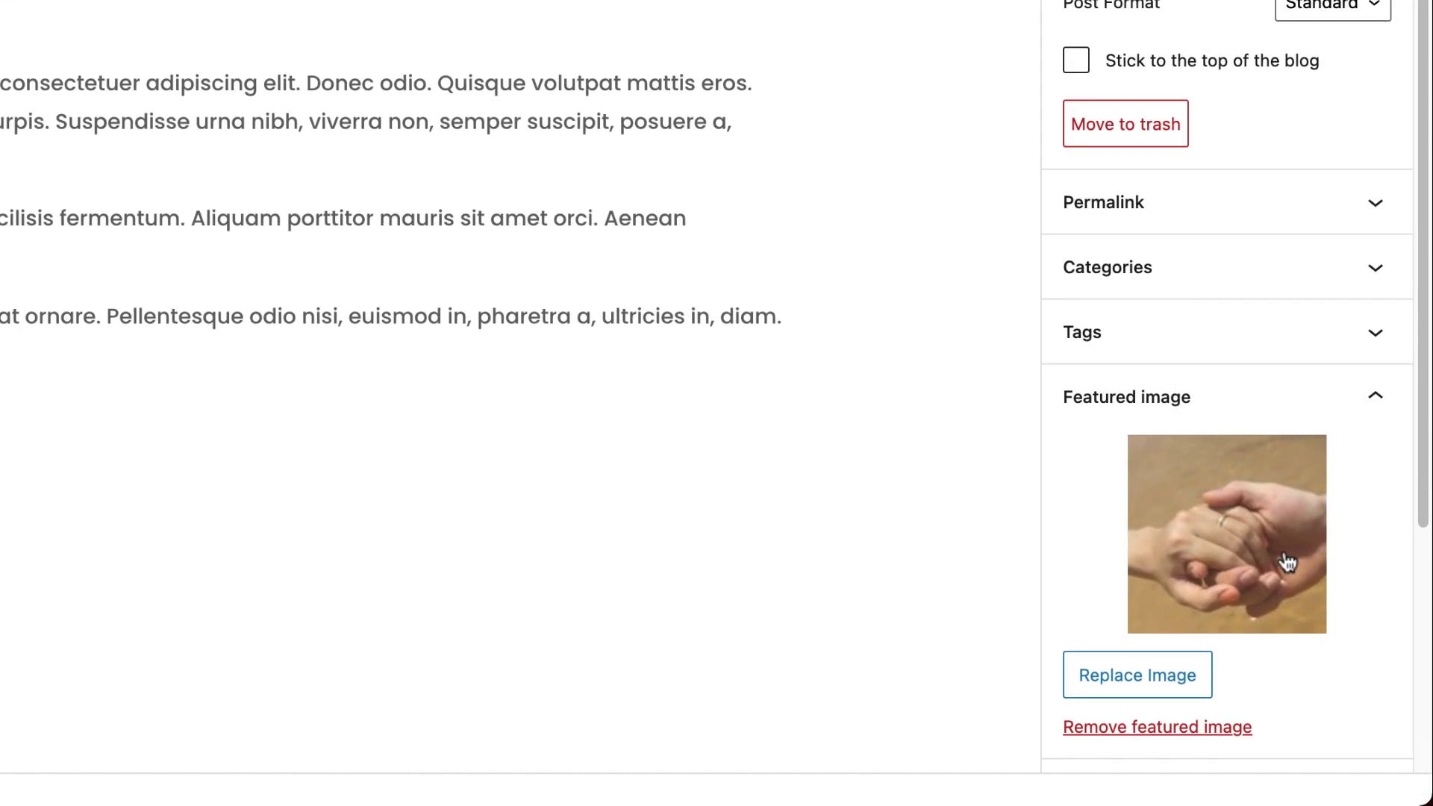
{"action": "left_click", "coordinate": [438, 30]}
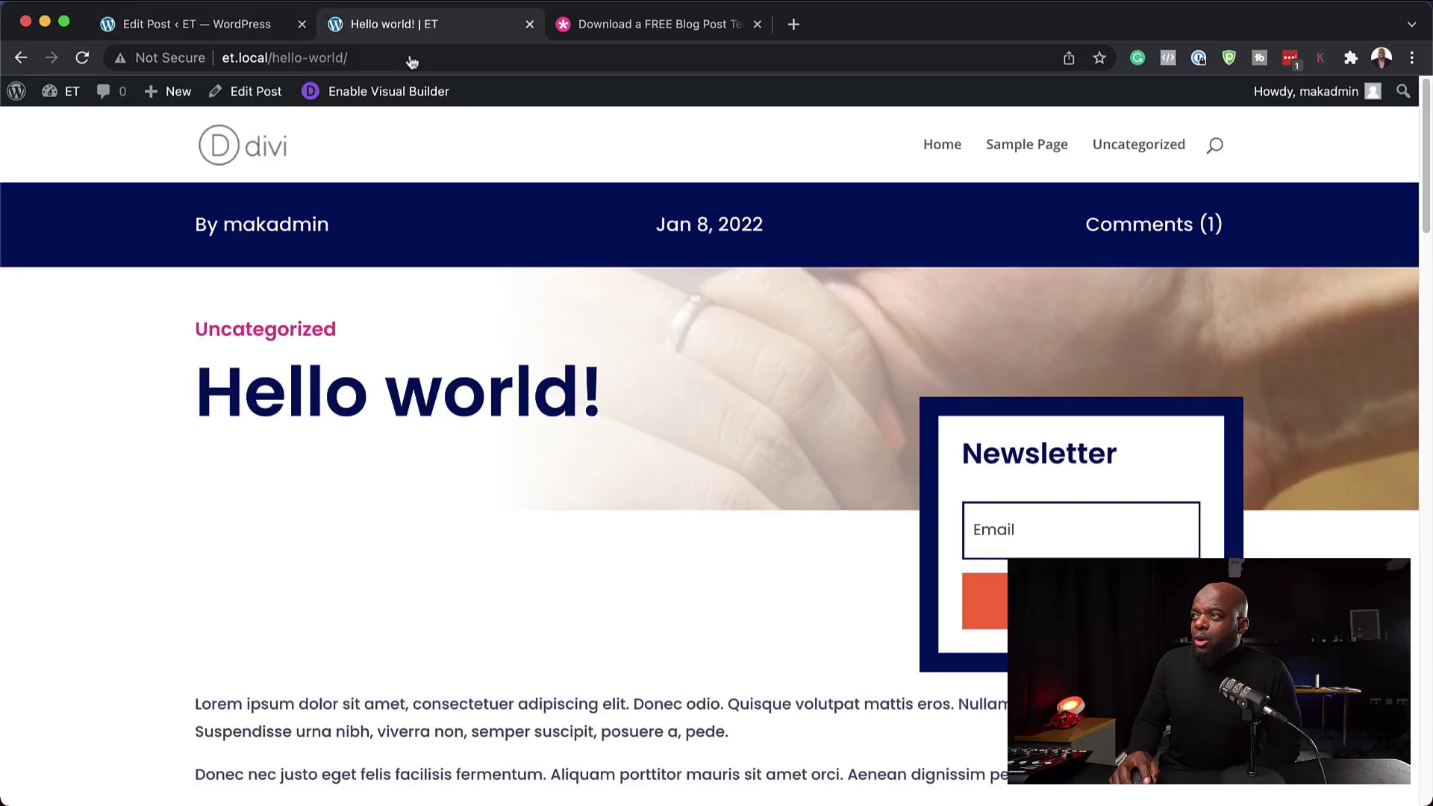
Step: Reload the live Hello world! post to see the faded featured image behind the title
{"action": "left_click", "coordinate": [83, 59]}
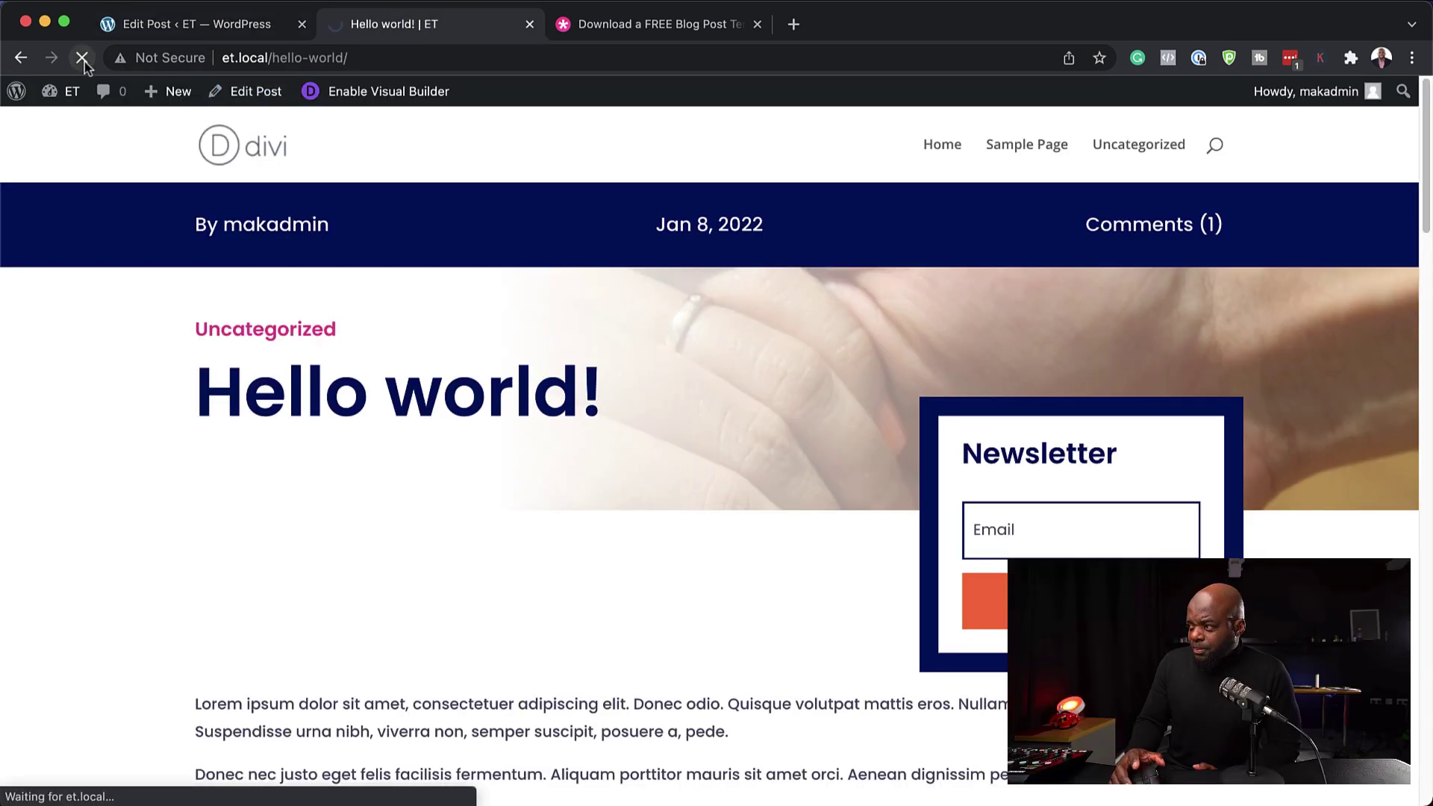